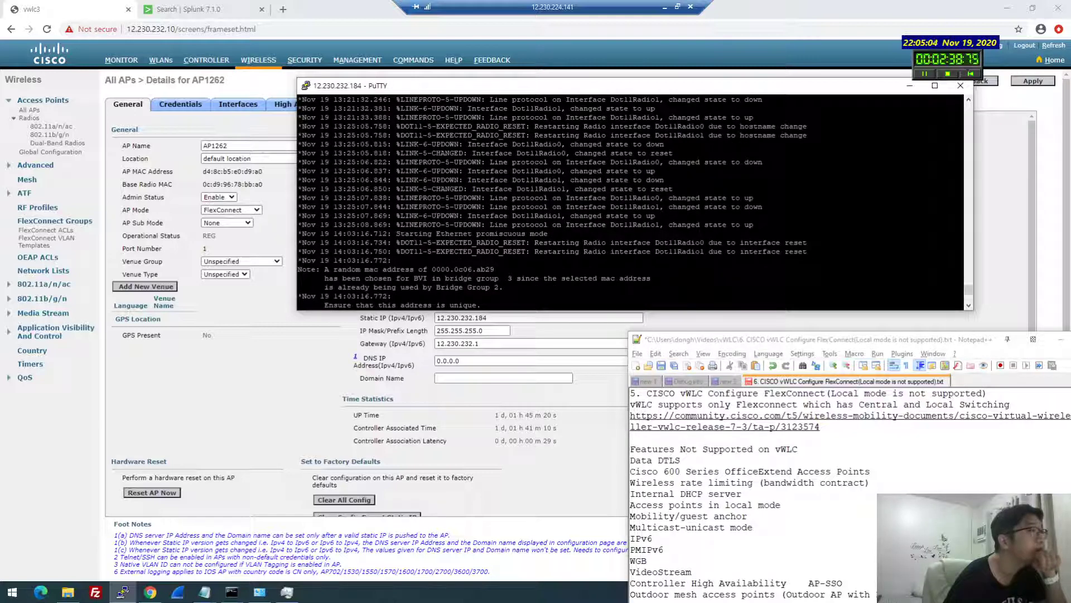
Highlight the radio interface reset and BVI random MAC note lines in the AP log
drag(395, 233, 960, 234)
drag(610, 242, 704, 251)
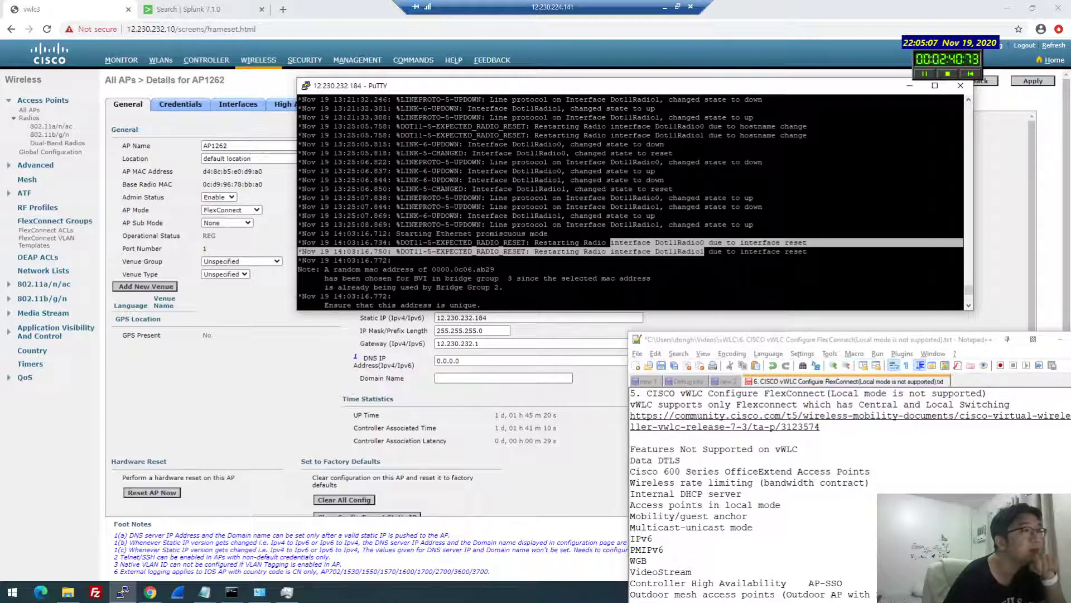
double_click(579, 278)
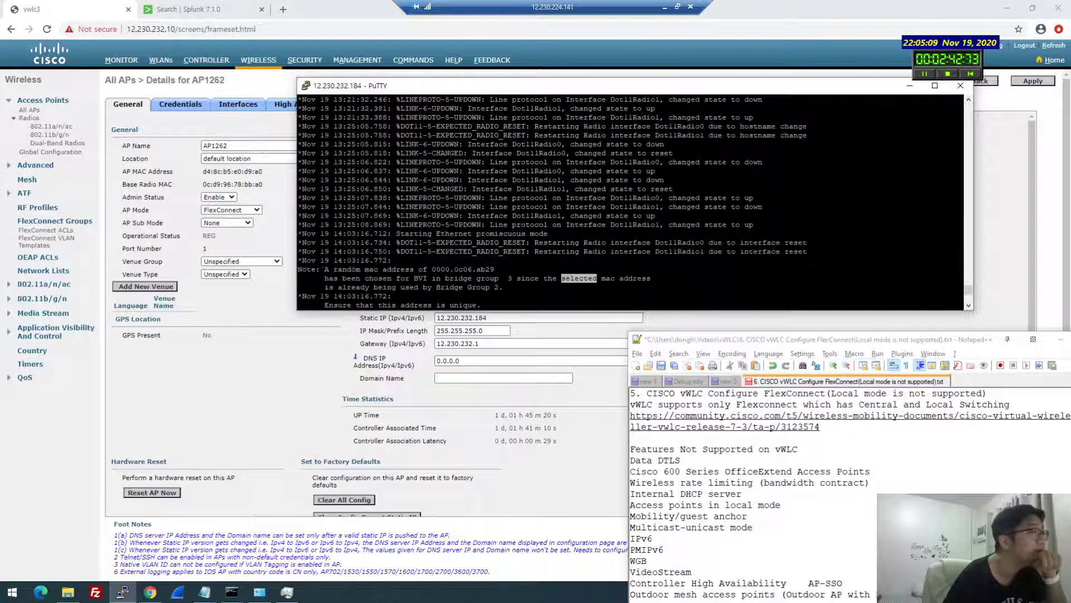
drag(561, 278, 298, 269)
click(297, 269)
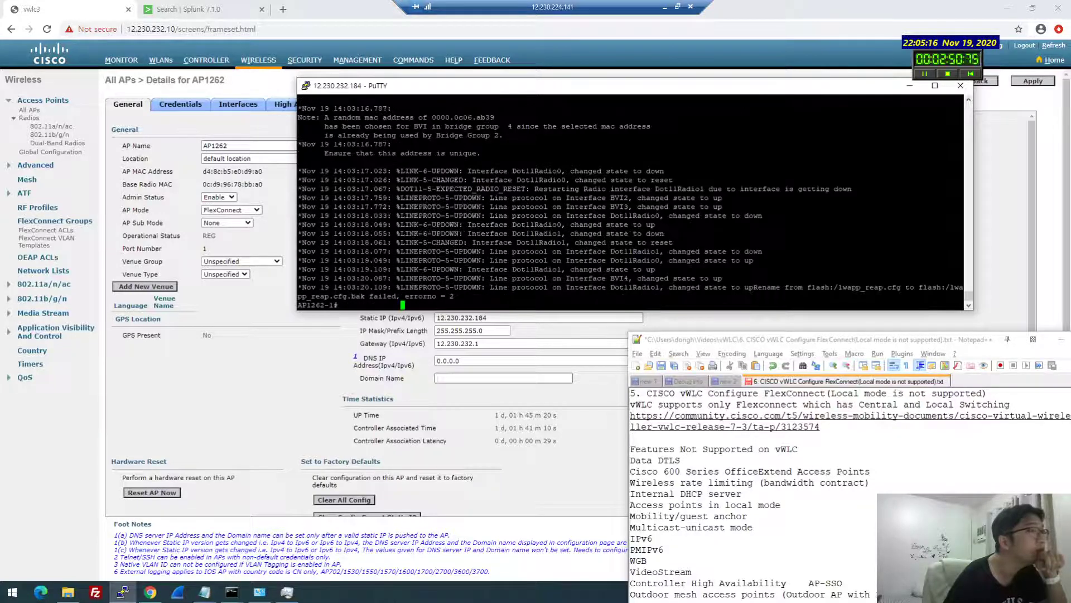
Run 'show capwap client rcb' after testing config and ap completions
text(show )
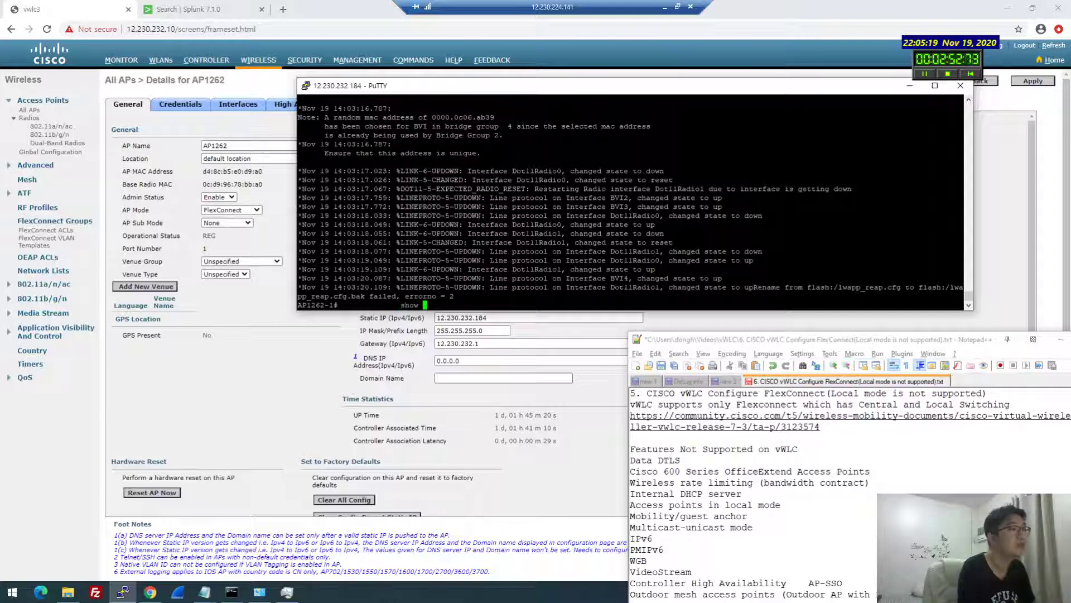
text(capwap)
key(Tab)
text(config)
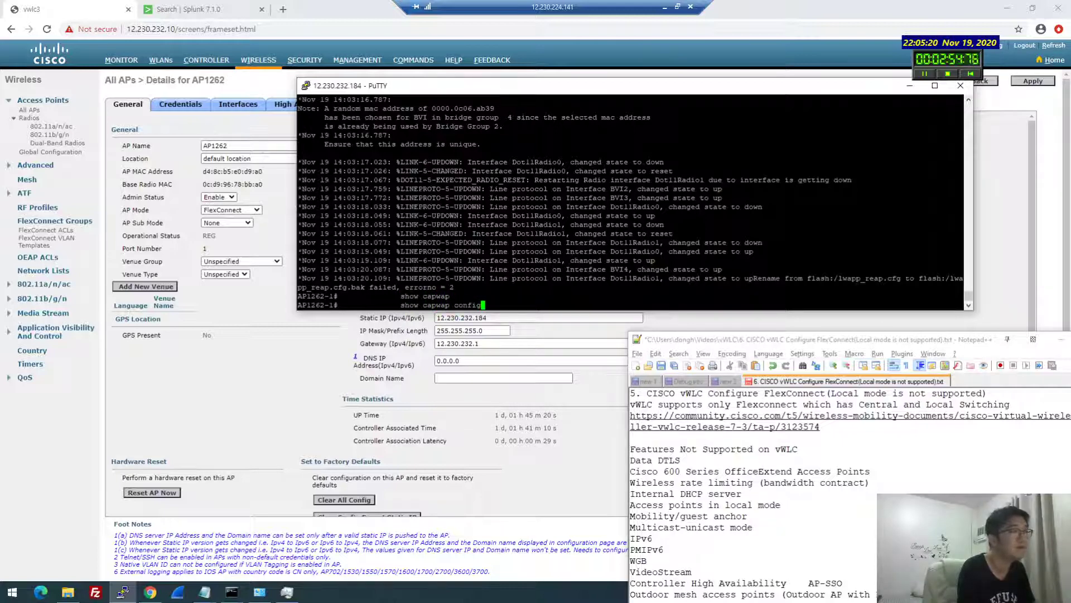
key(Tab)
key(BackSpace)
key(BackSpace)
key(BackSpace)
key(BackSpace)
key(BackSpace)
key(BackSpace)
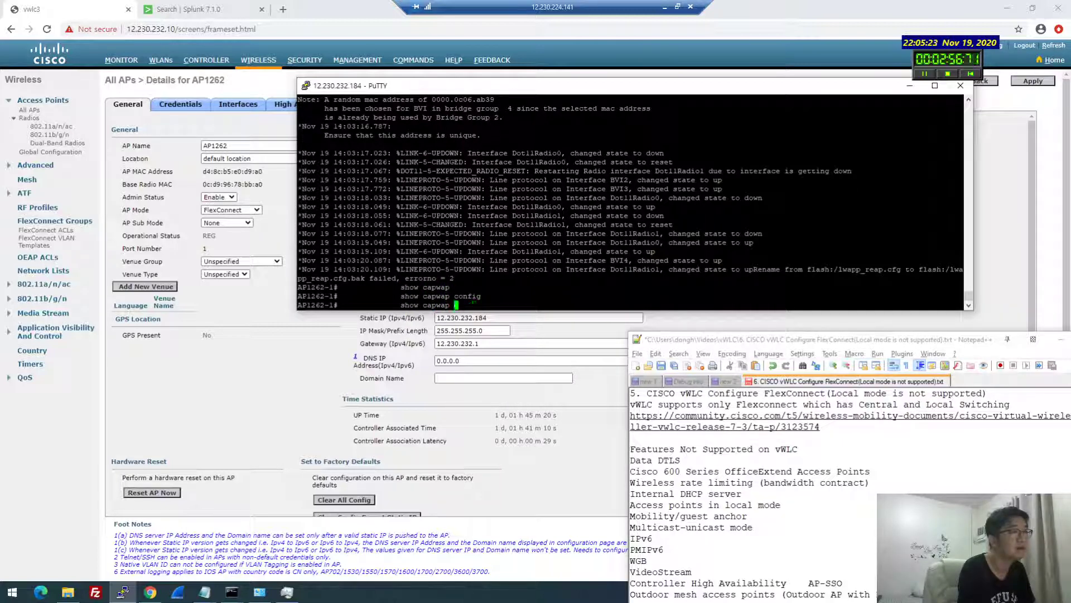
text(ap)
key(Tab)
key(BackSpace)
key(BackSpace)
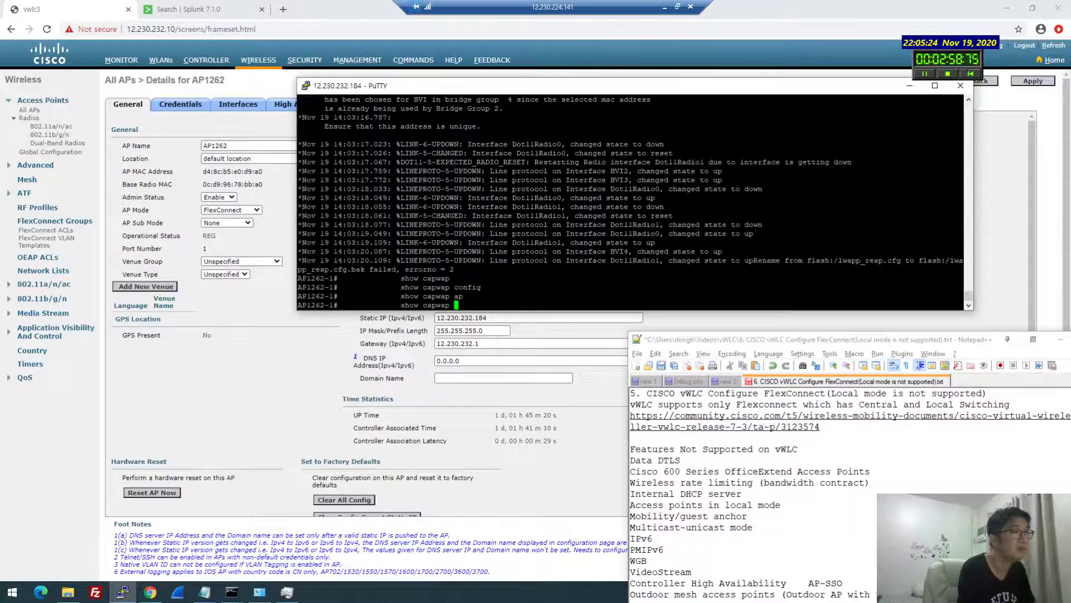
text(?cli)
key(Tab)
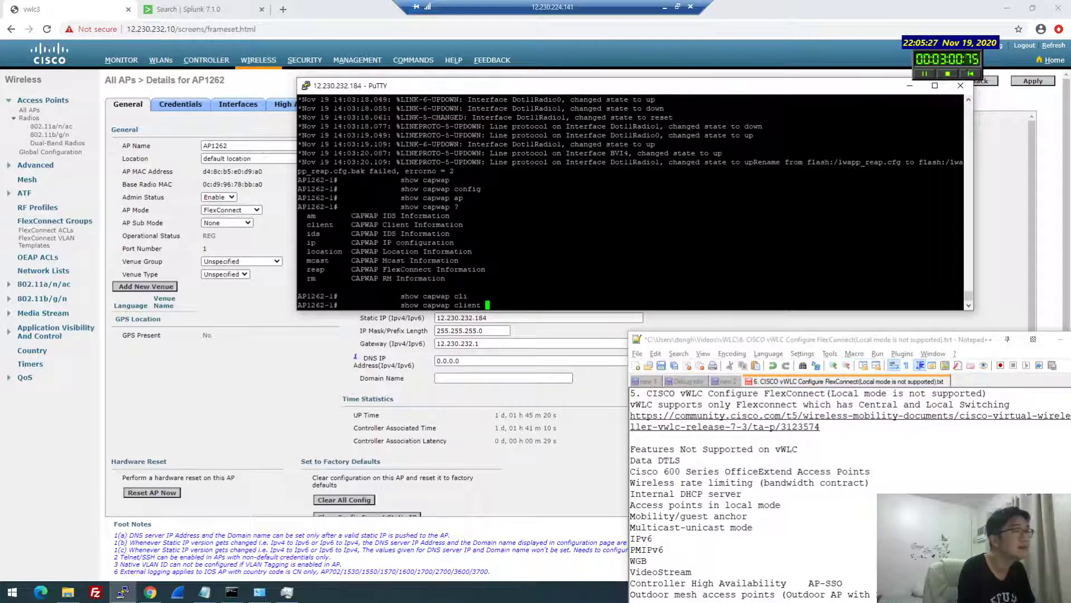
text(rcb)
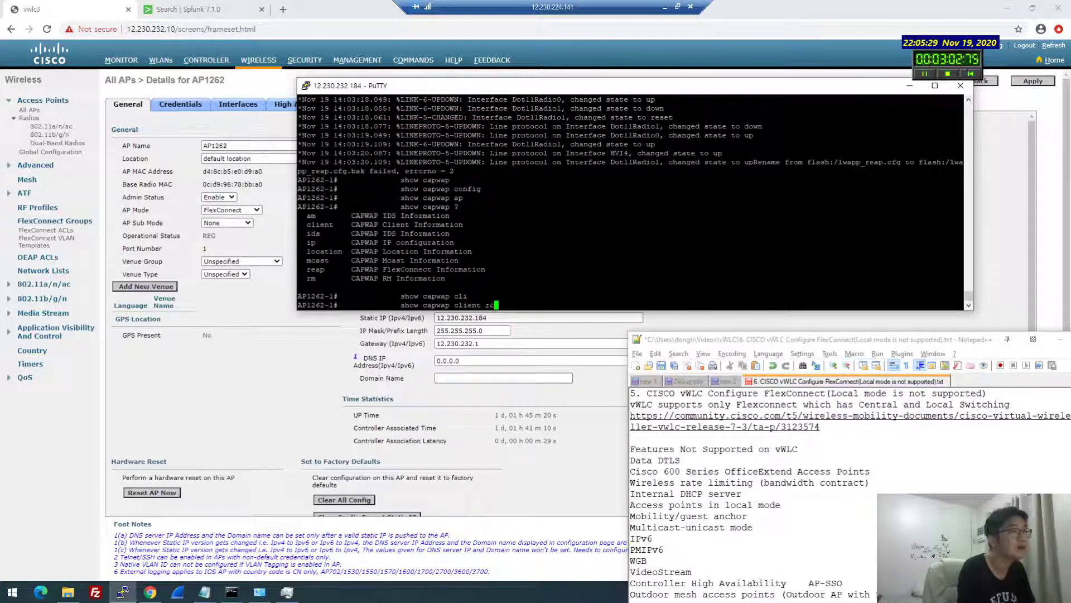
key(Return)
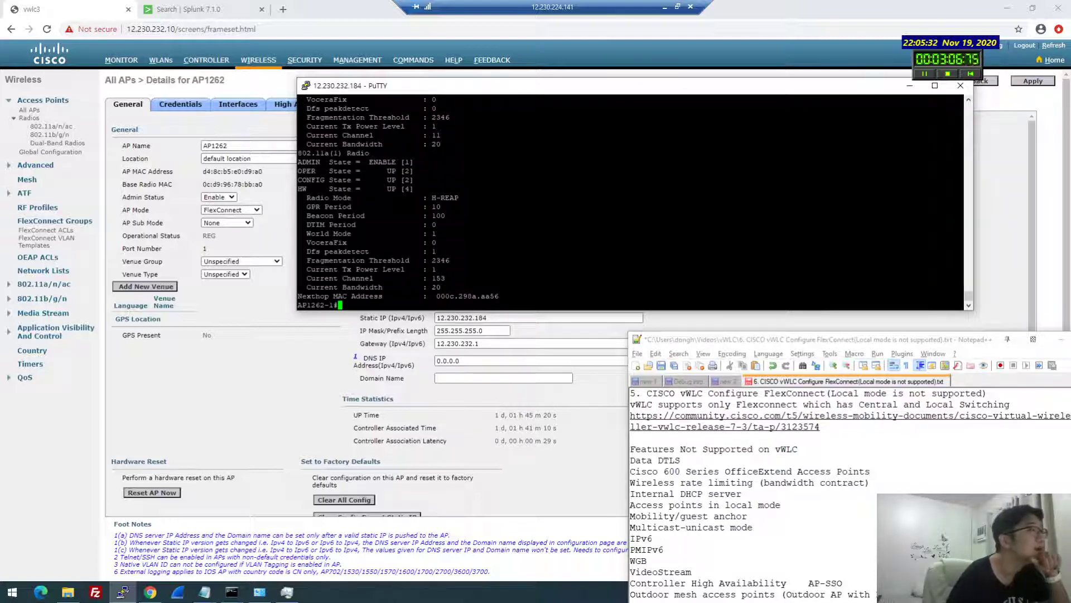
Highlight the H-REAP radio mode and scroll up through the AP output
drag(458, 198, 427, 197)
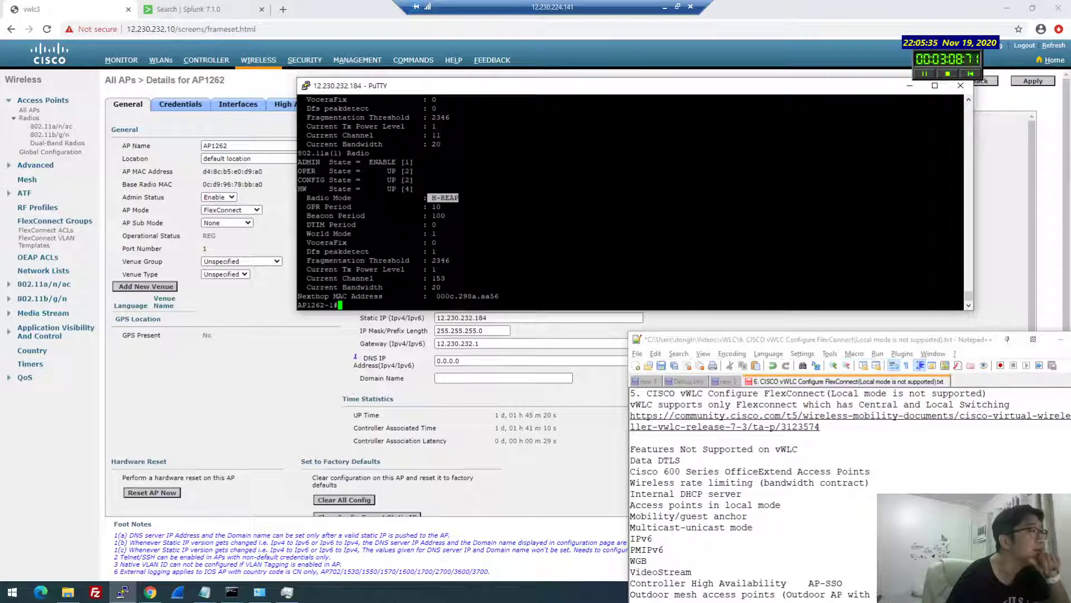
click(427, 198)
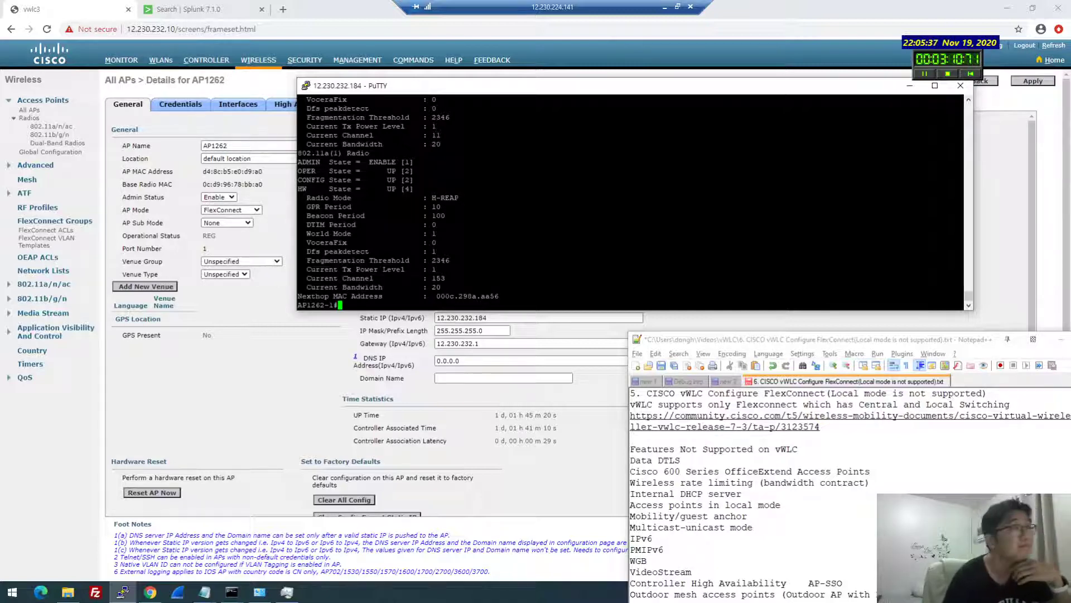
scroll(631, 202, up, 4)
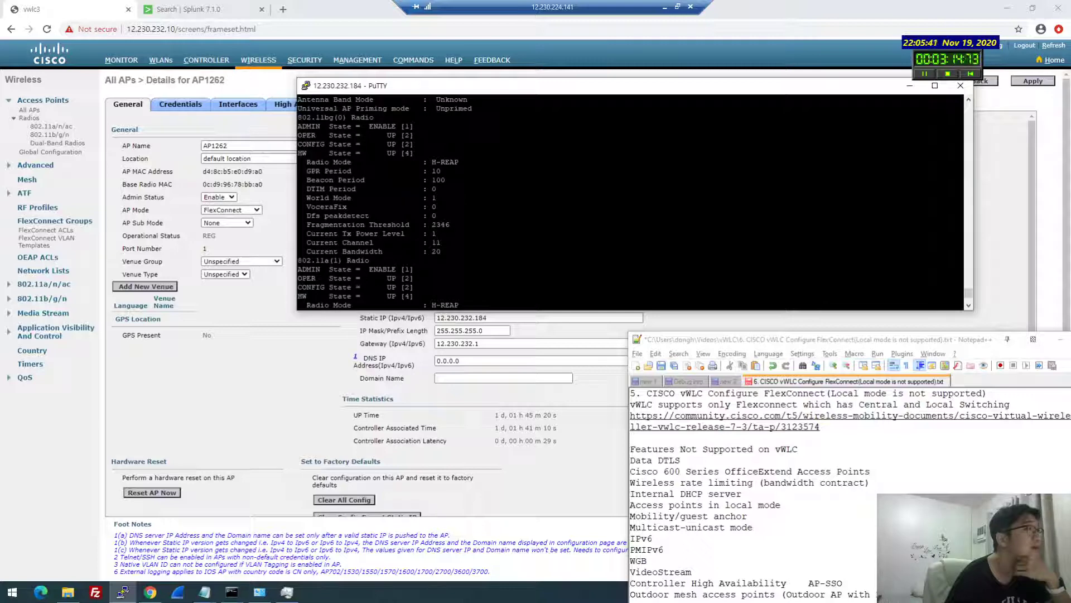
scroll(631, 202, up, 4)
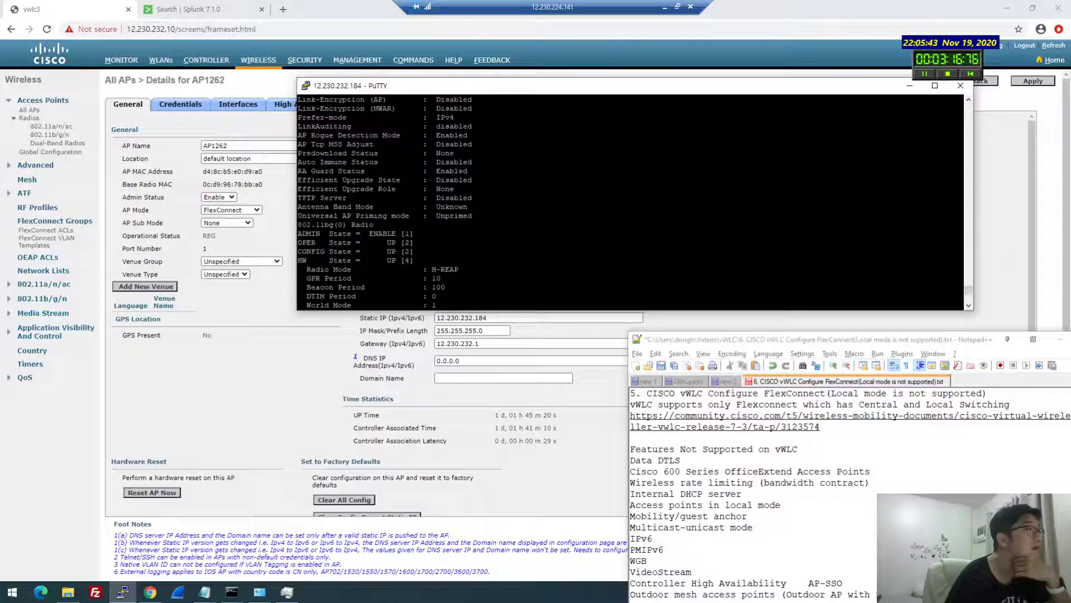
Read the full output in a maximized PuTTY window, then restore it and return to AP1262's page
drag(440, 90, 144, 2)
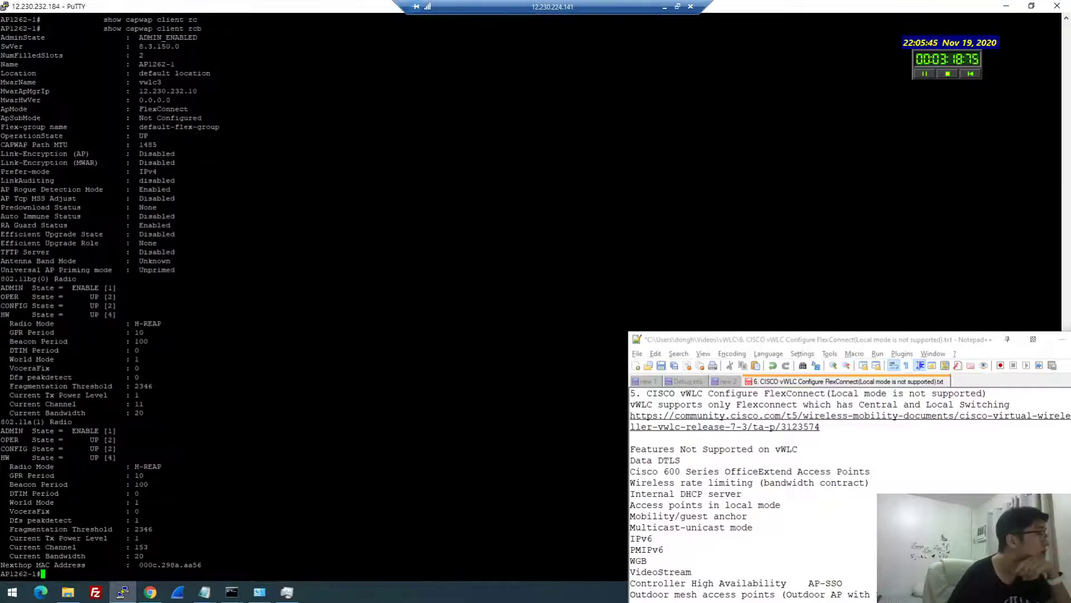
scroll(312, 296, up, 10)
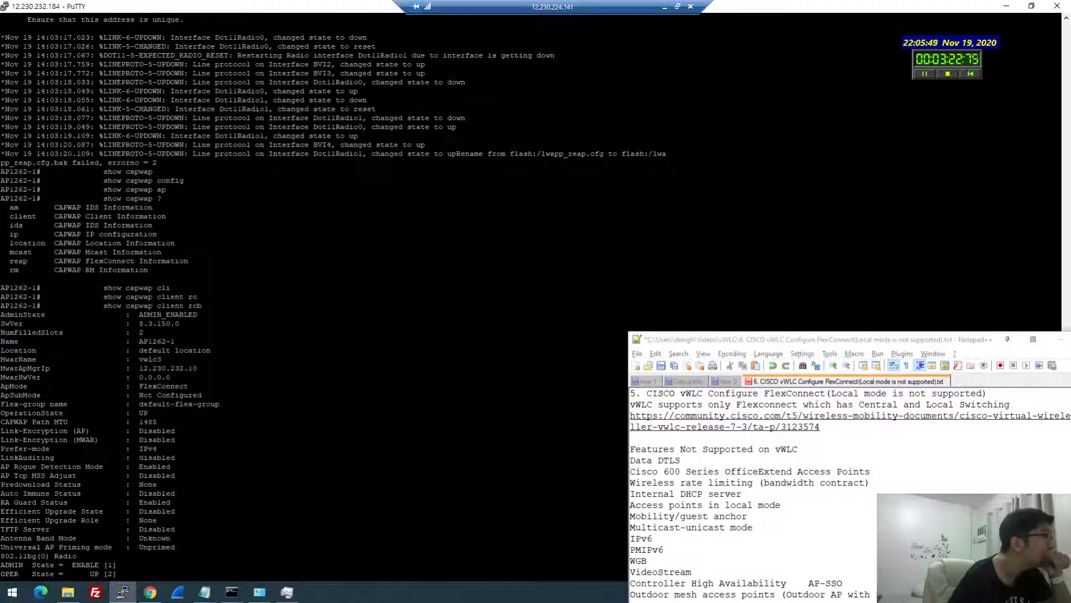
scroll(313, 296, down, 10)
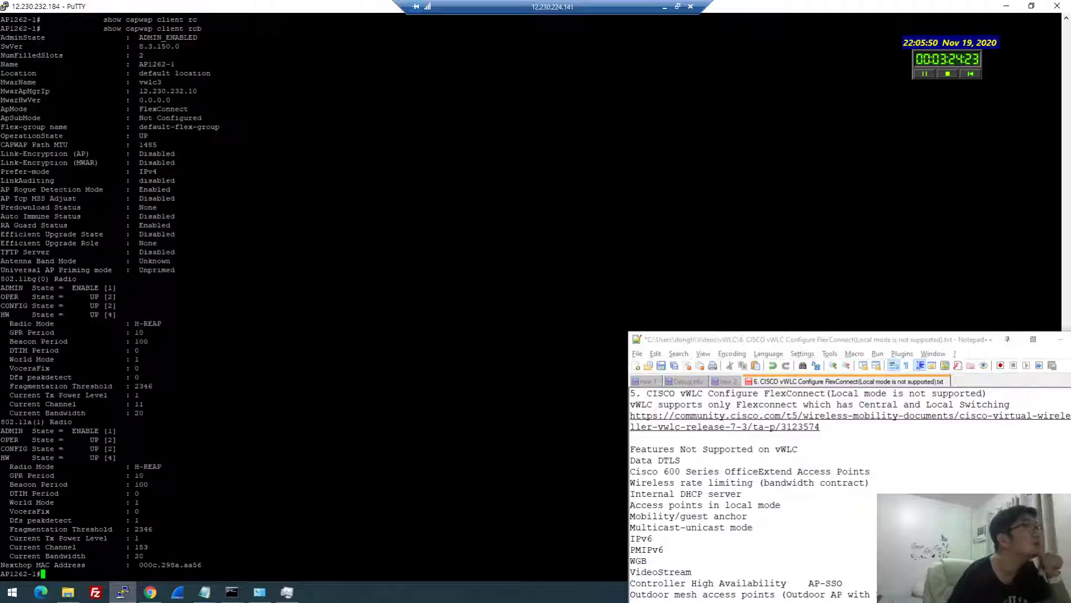
double_click(327, 11)
click(286, 249)
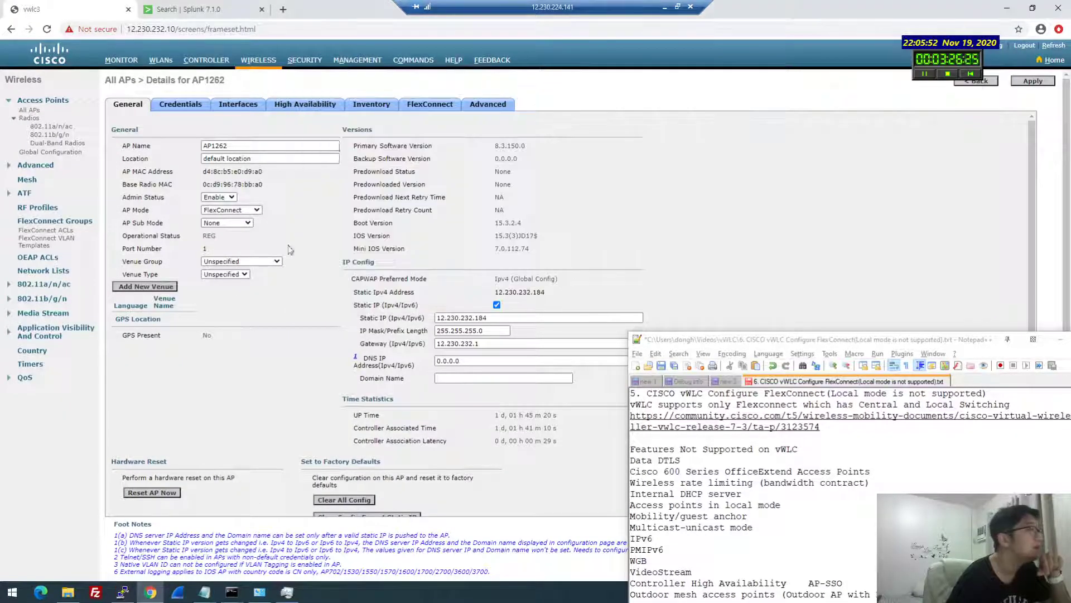
Leave AP Mode as FlexConnect and go to the WLANs list
click(230, 212)
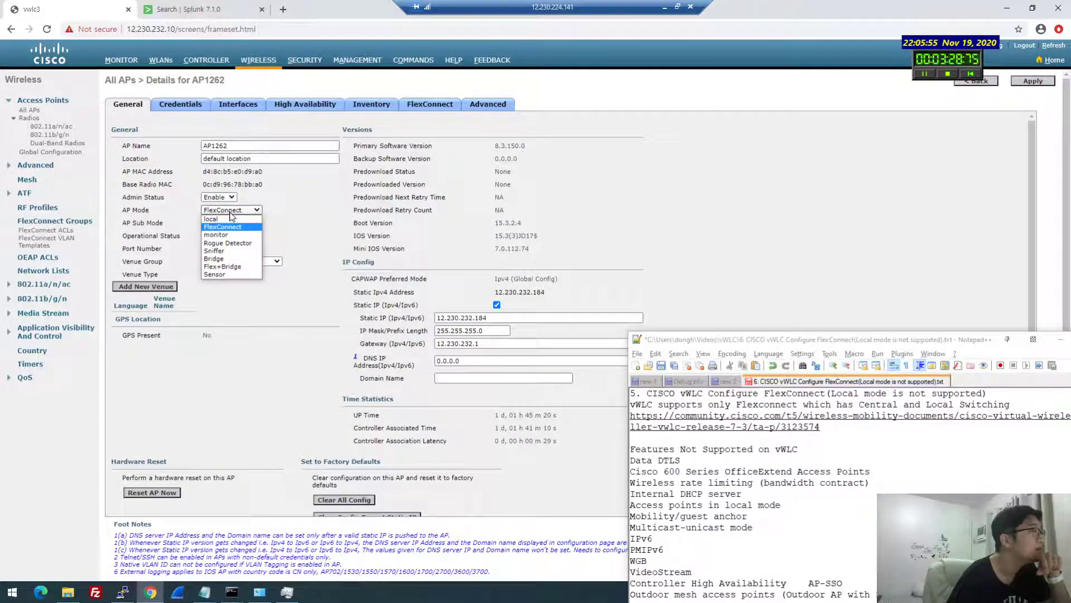
click(231, 212)
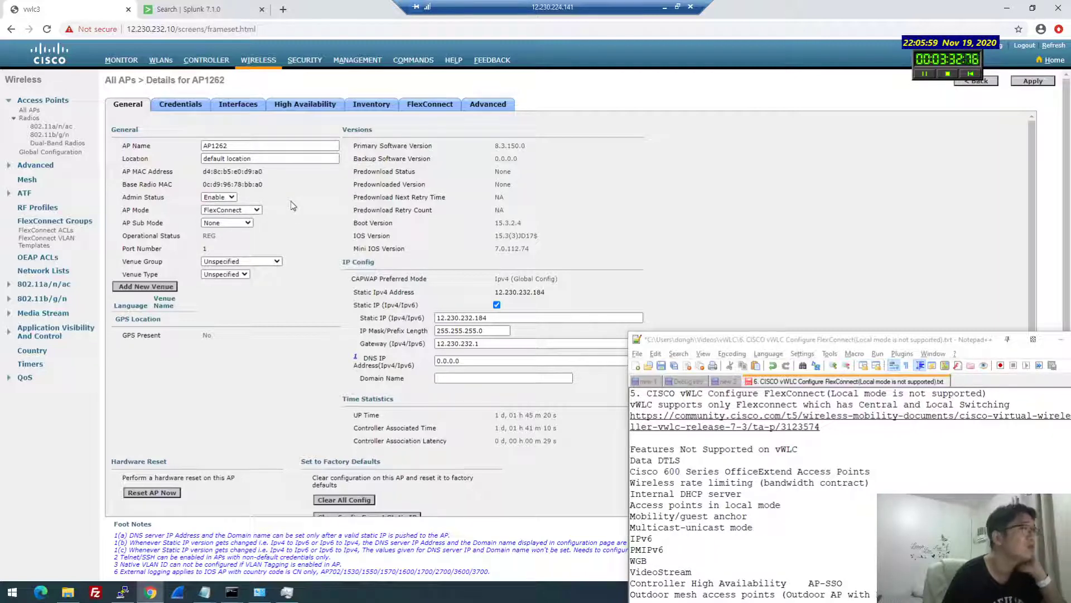
click(161, 59)
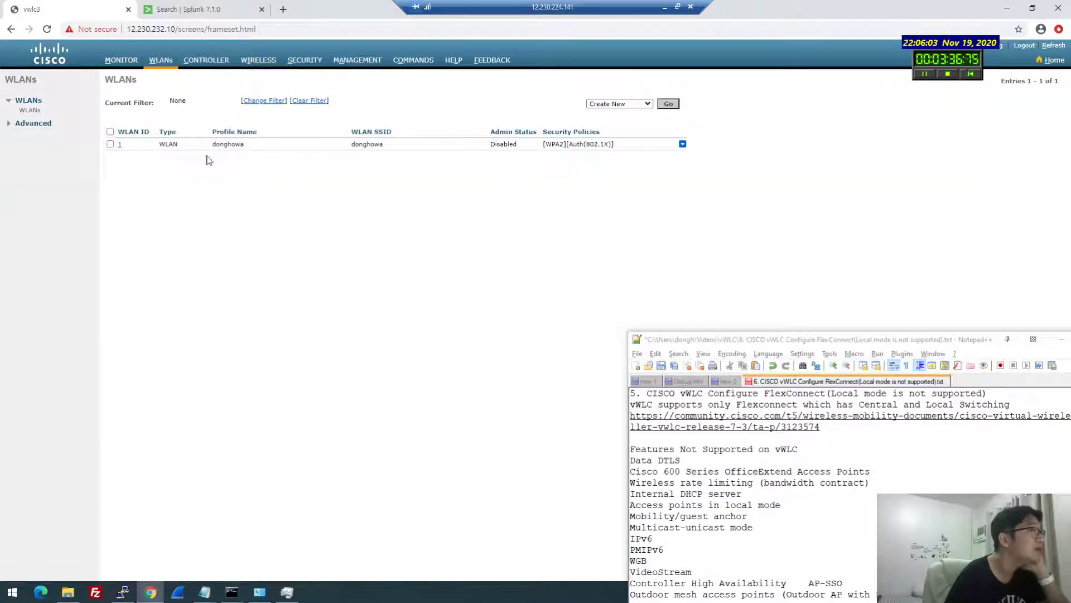
Minimize the Notepad++ notes and glance at the Windows network connections list
drag(830, 339, 533, 333)
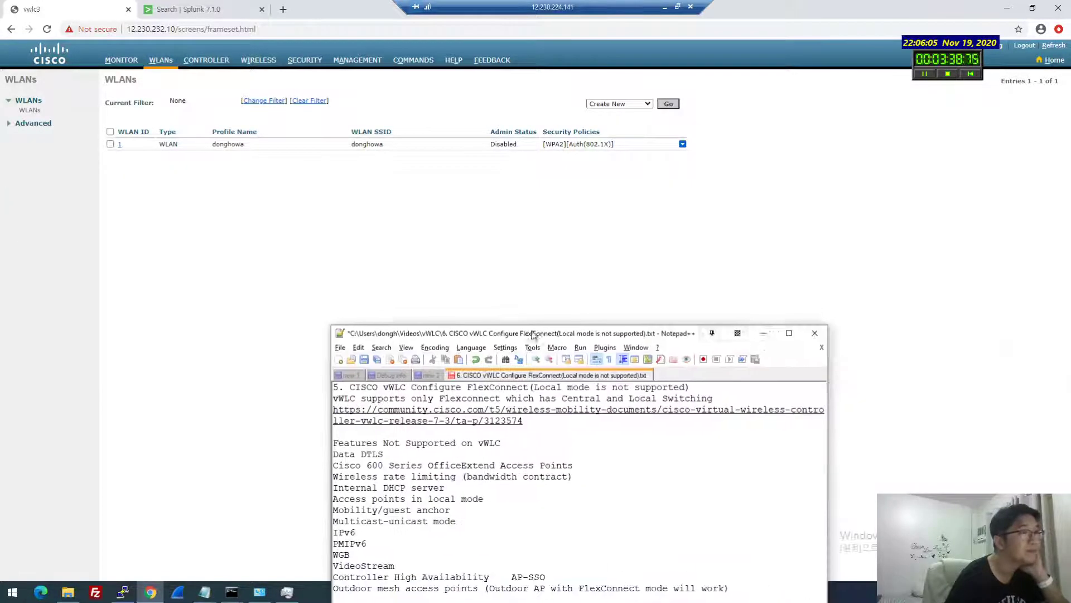
click(763, 333)
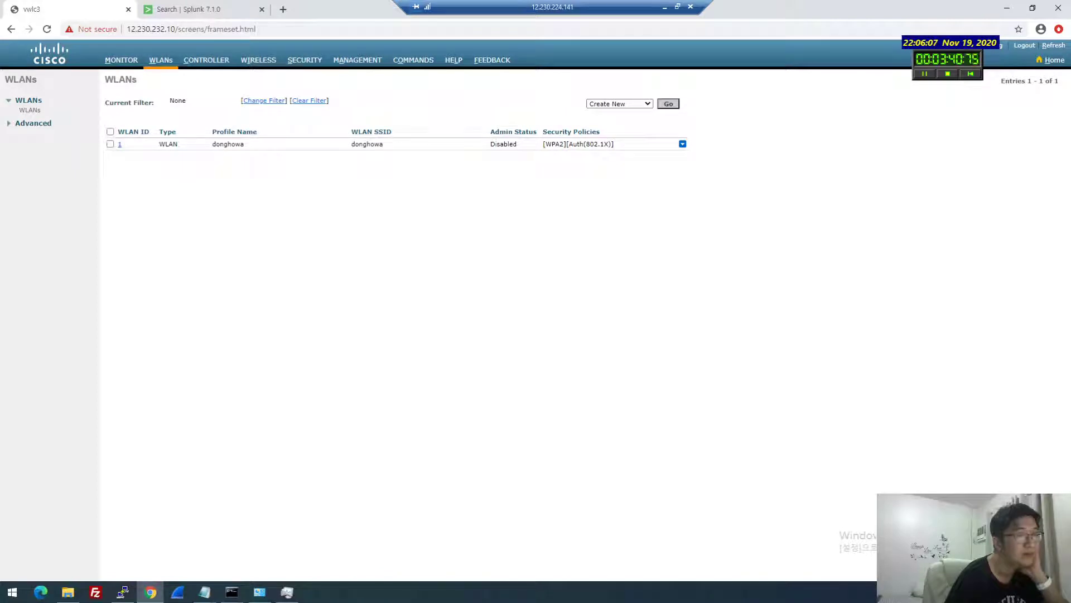
click(1030, 591)
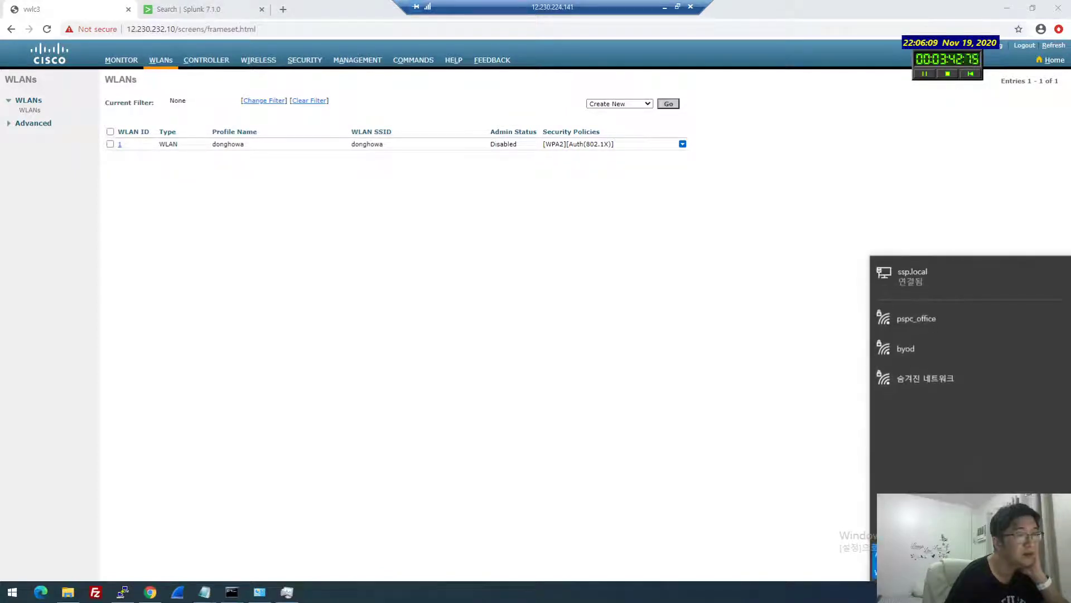
click(214, 157)
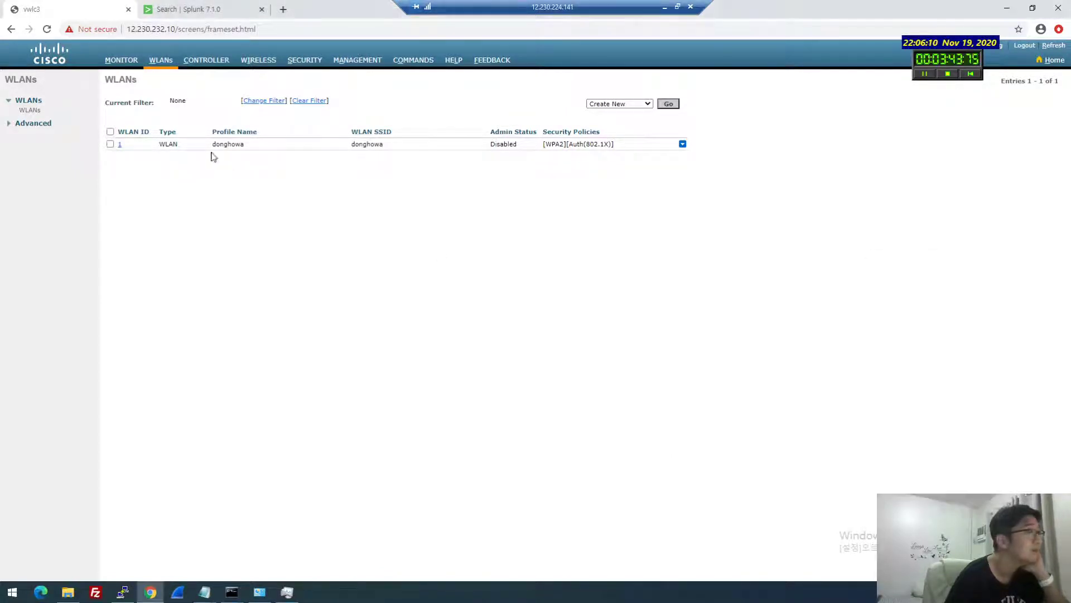
Enable WLAN 1 (donghowa) and apply the status change
click(120, 147)
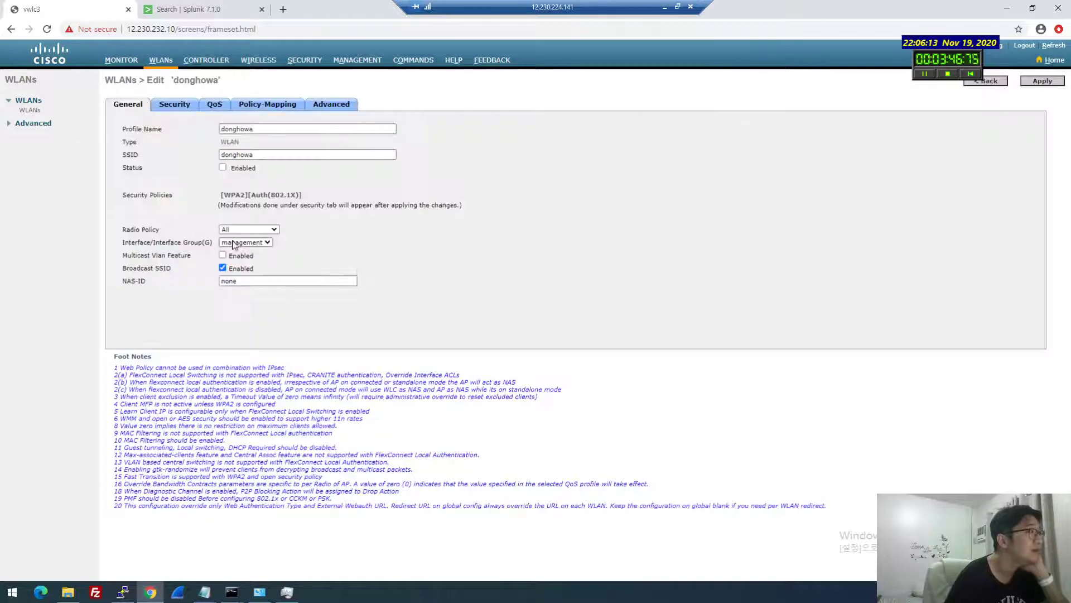
click(222, 168)
click(1039, 82)
Switch Layer 2 key management from 802.1X to PSK, enter the ASCII pre-shared key, and apply
click(175, 105)
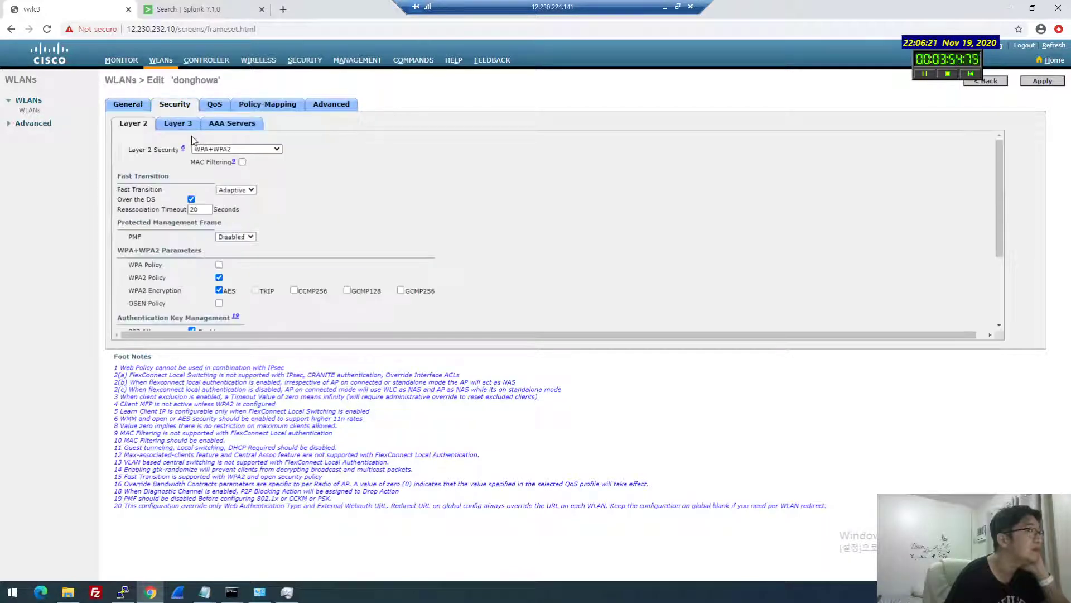
scroll(173, 169, down, 2)
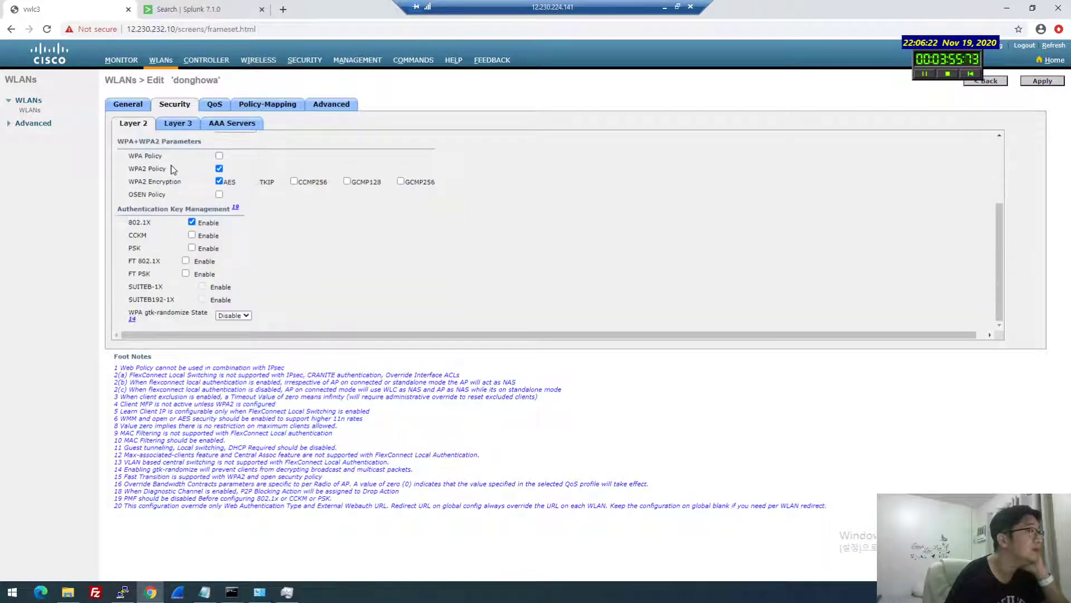
click(192, 248)
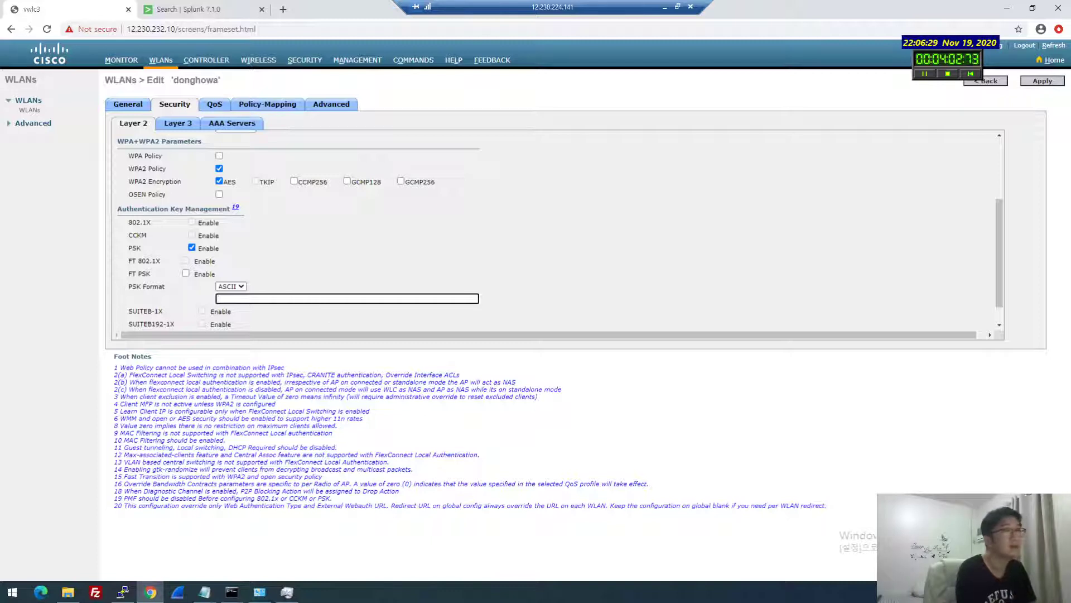
text(123456789)
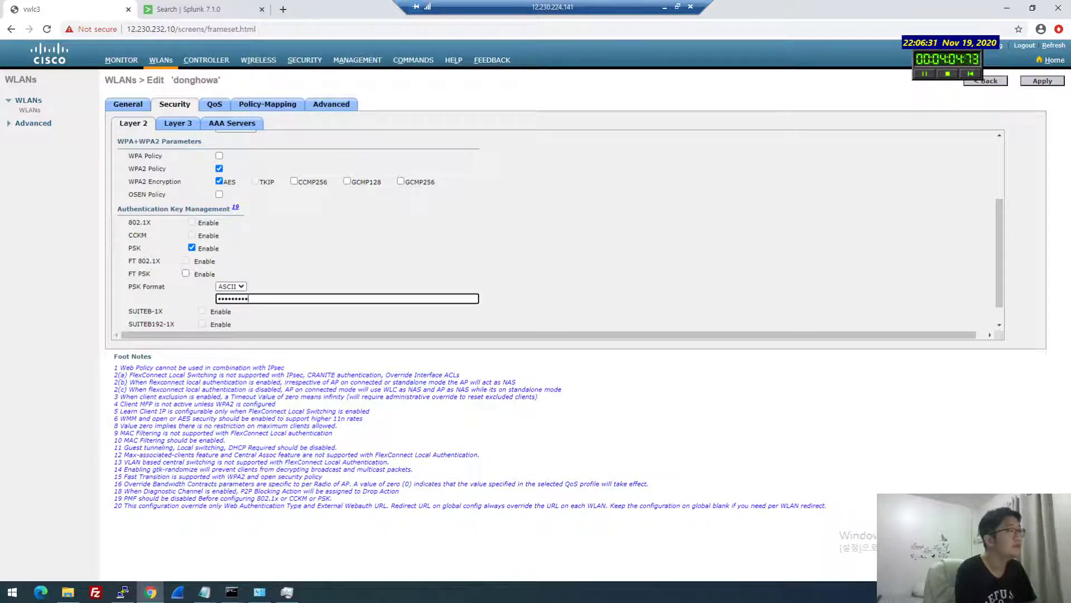
scroll(502, 293, down, 2)
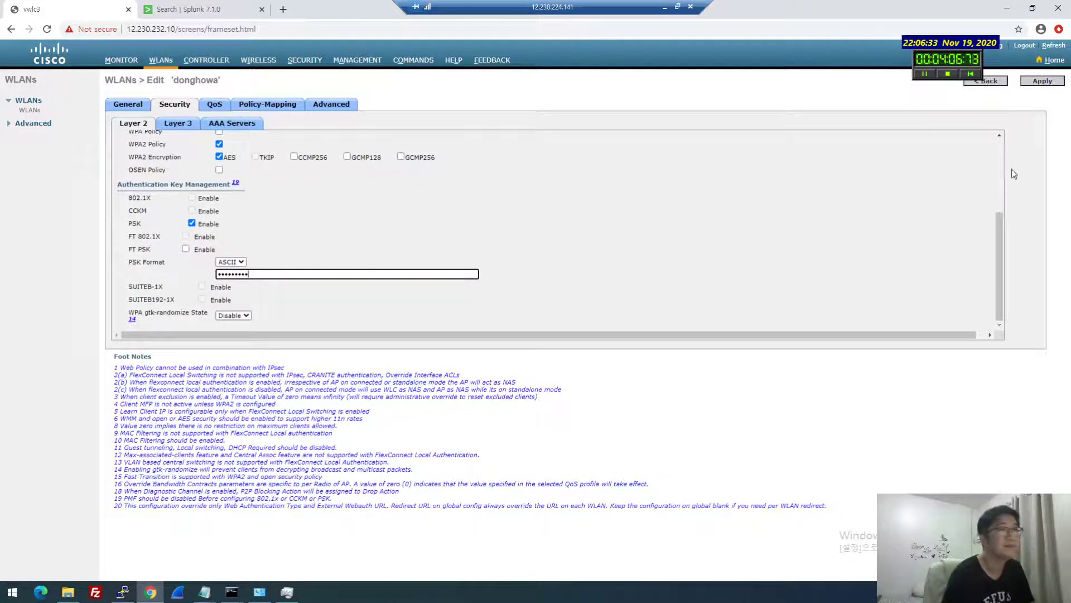
right_click(1013, 92)
click(870, 117)
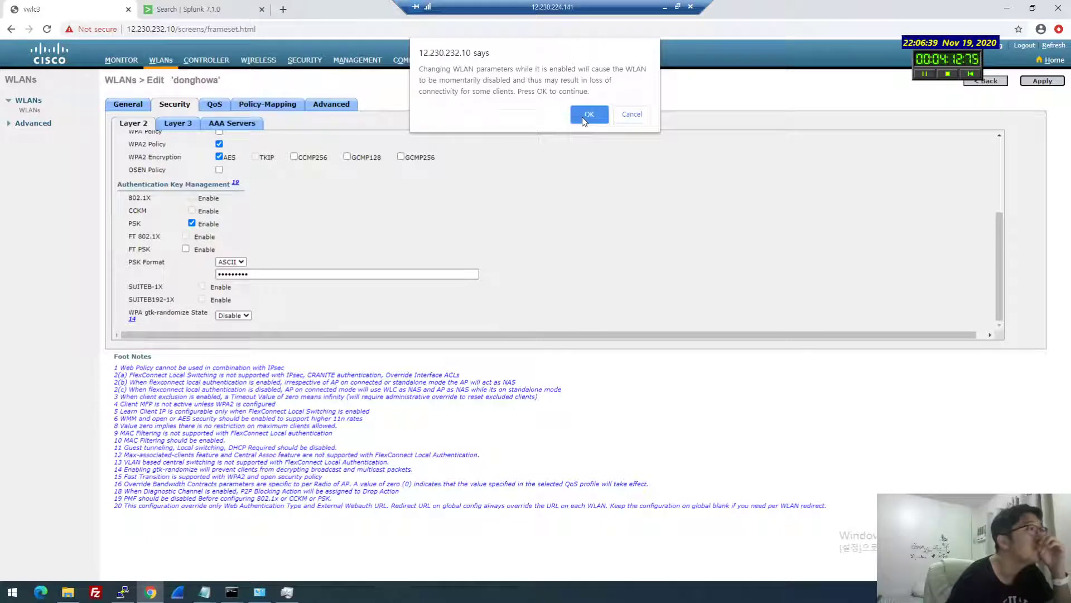
Confirm the WLAN change and briefly check the nearby Wi-Fi networks list
click(589, 114)
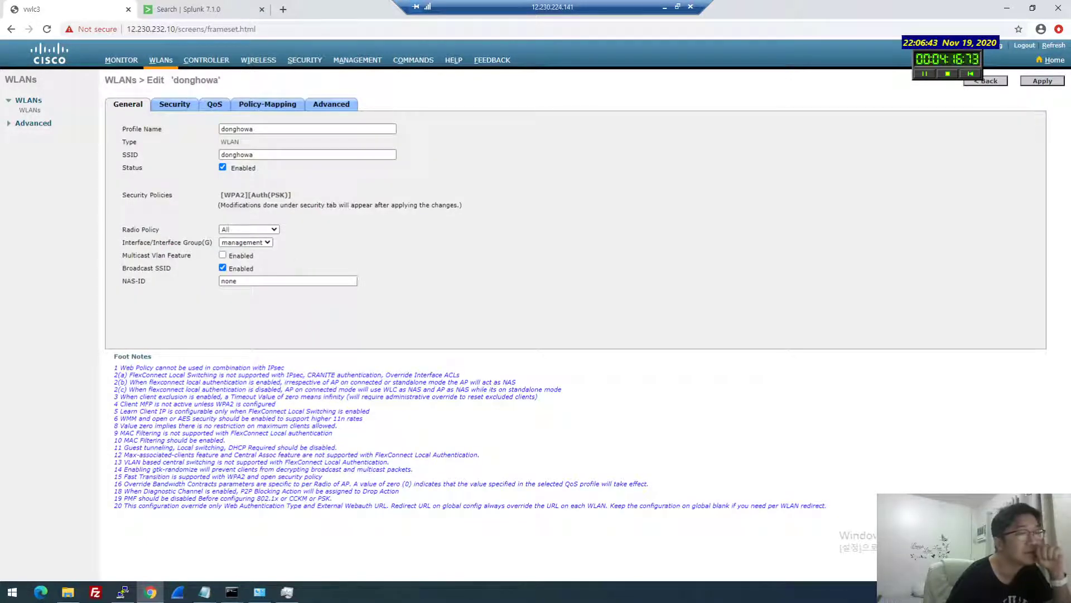
click(993, 592)
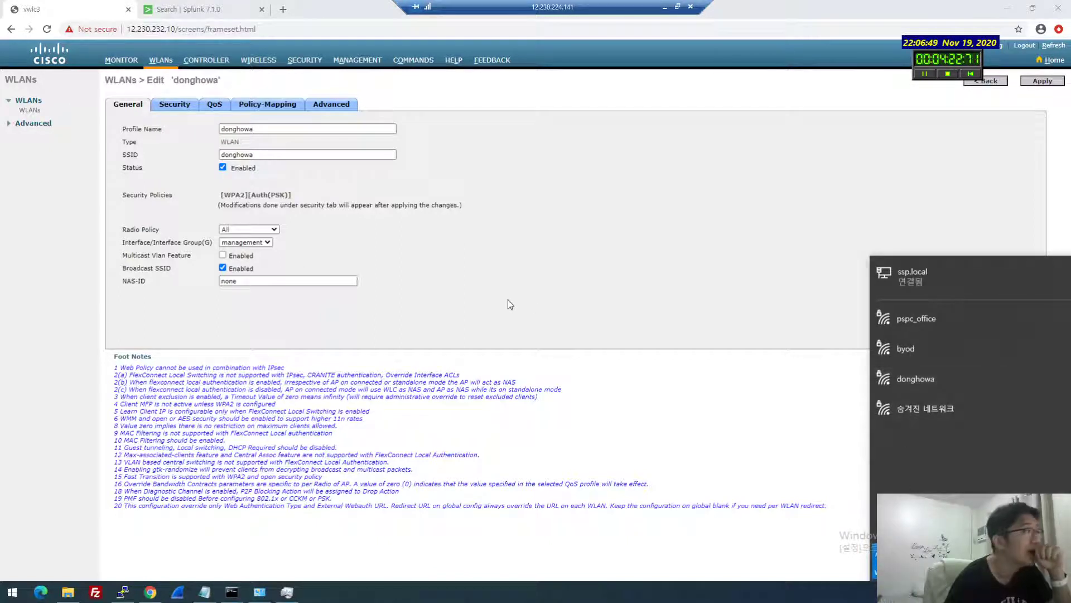
click(249, 120)
Review the WLAN's General, Security and QoS tabs, keeping the management interface
click(175, 106)
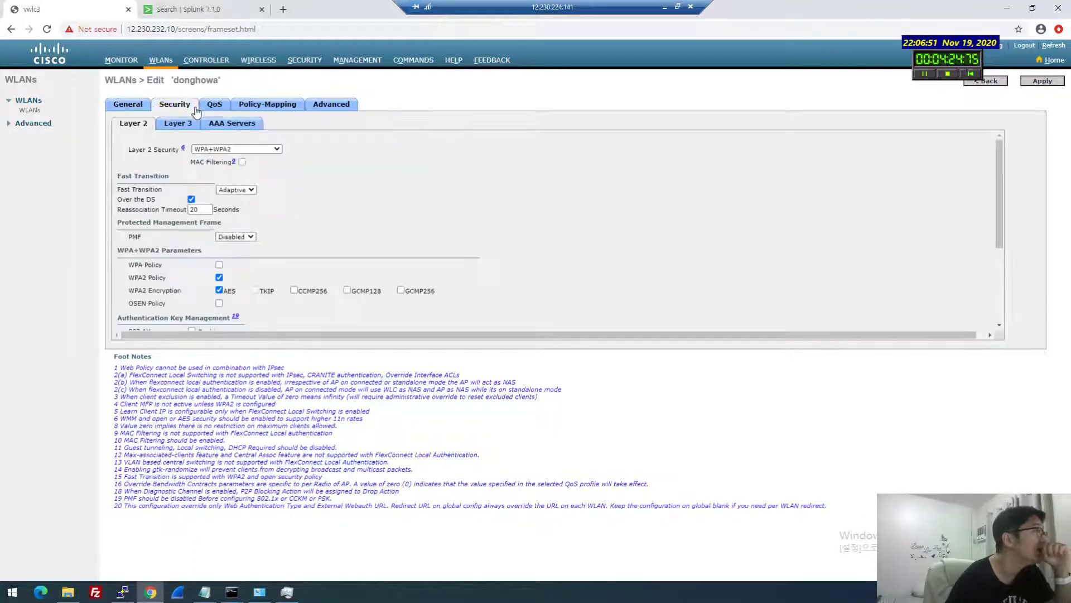
click(132, 108)
click(169, 108)
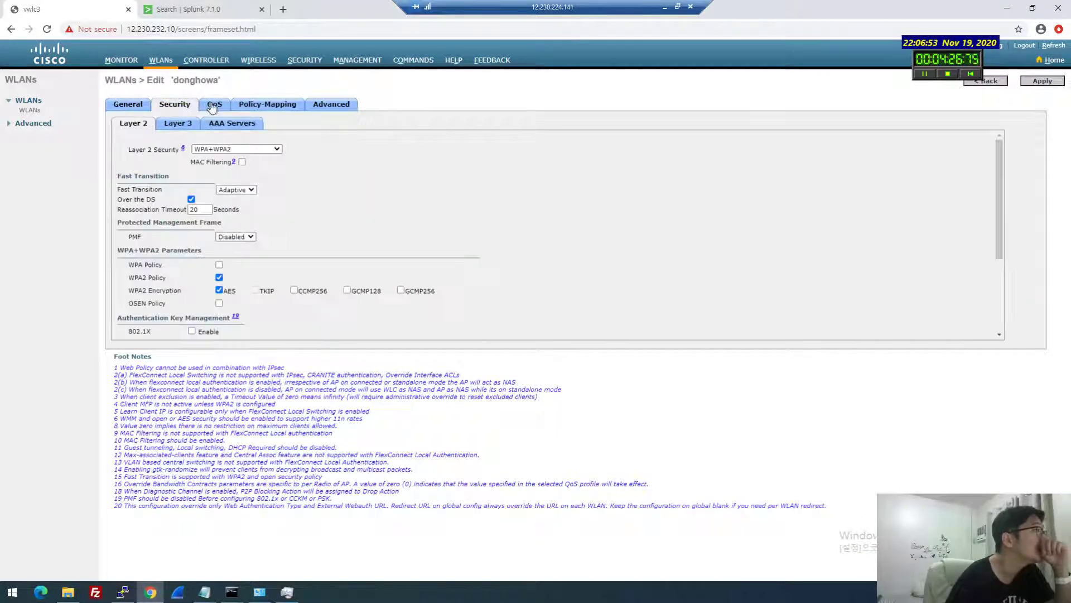
click(214, 106)
click(132, 105)
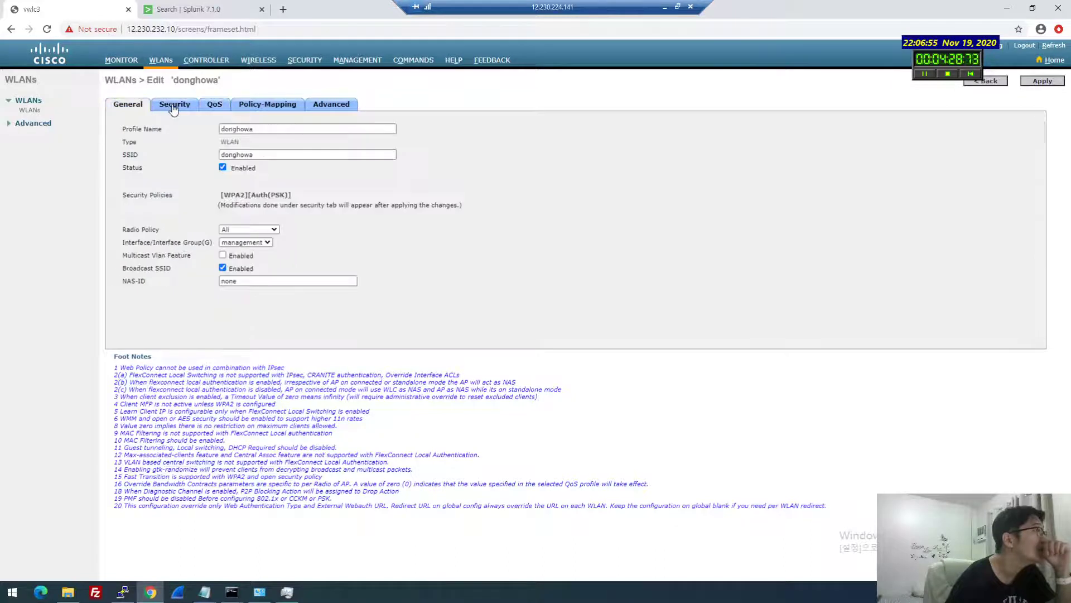
click(257, 243)
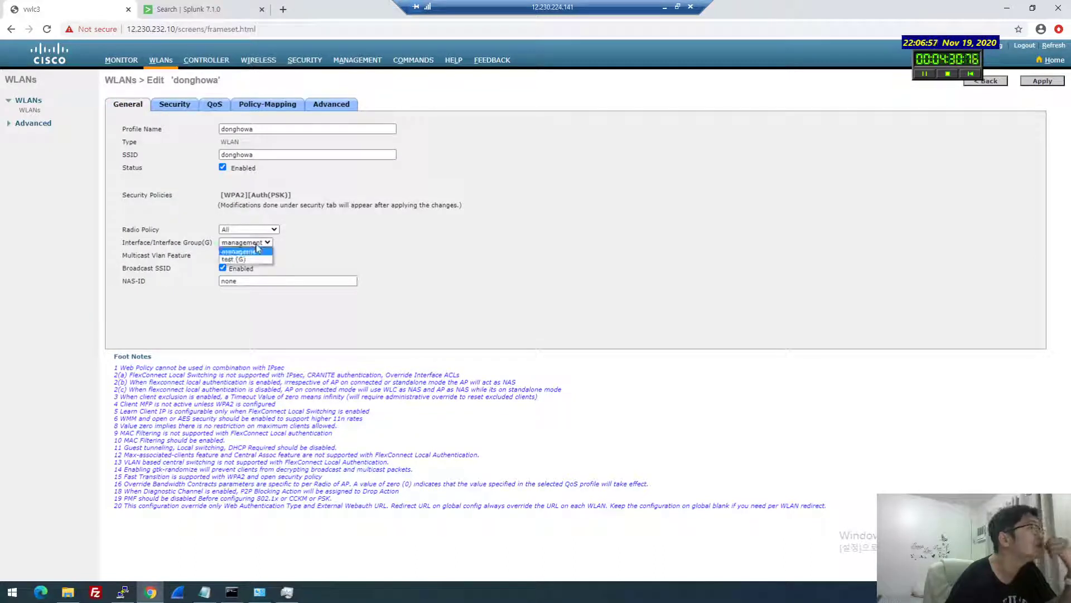
click(257, 250)
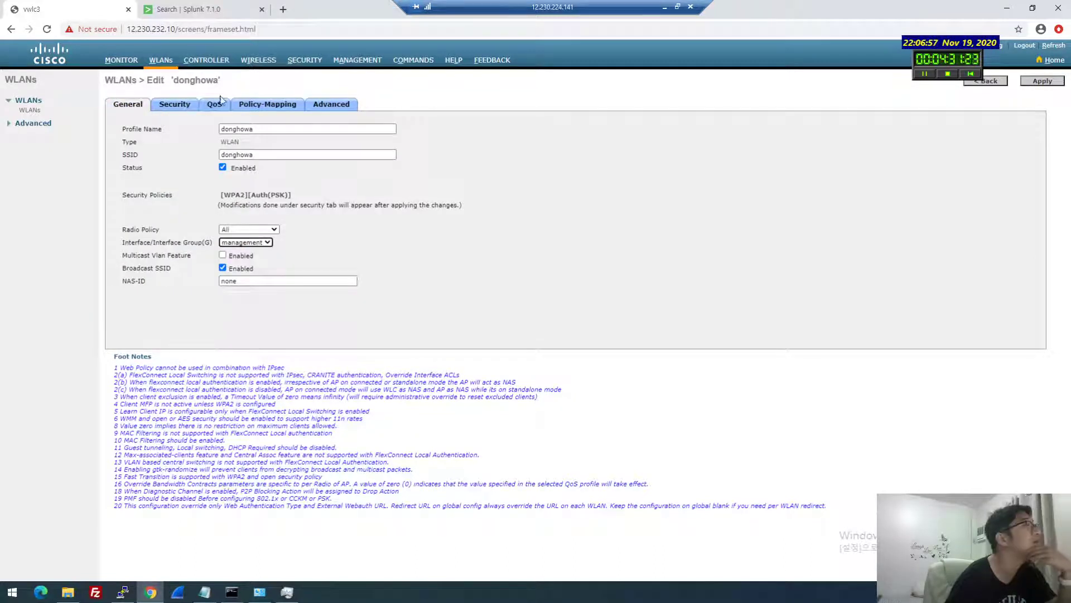
Check the controller Interfaces page with management IP 12.230.232.10, then return to WLANs
click(224, 62)
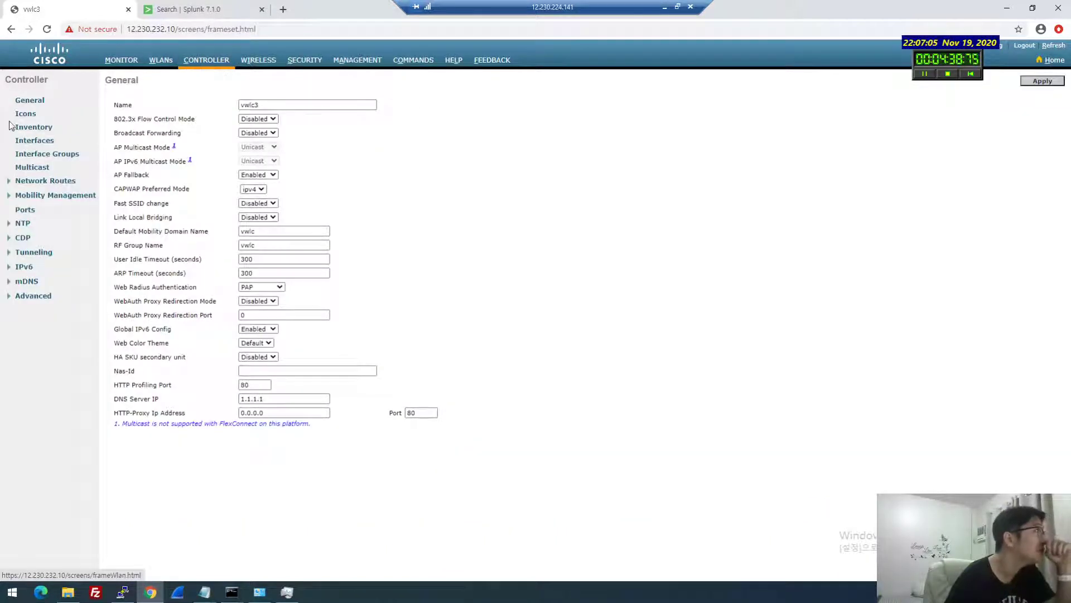
click(32, 127)
click(33, 140)
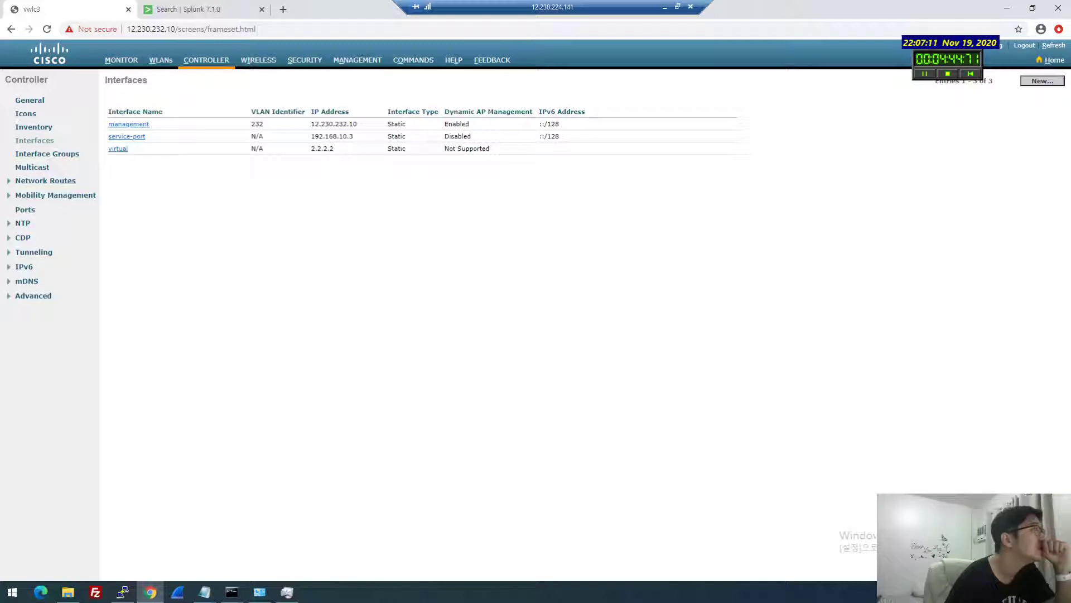
drag(360, 124, 293, 123)
click(306, 174)
click(160, 60)
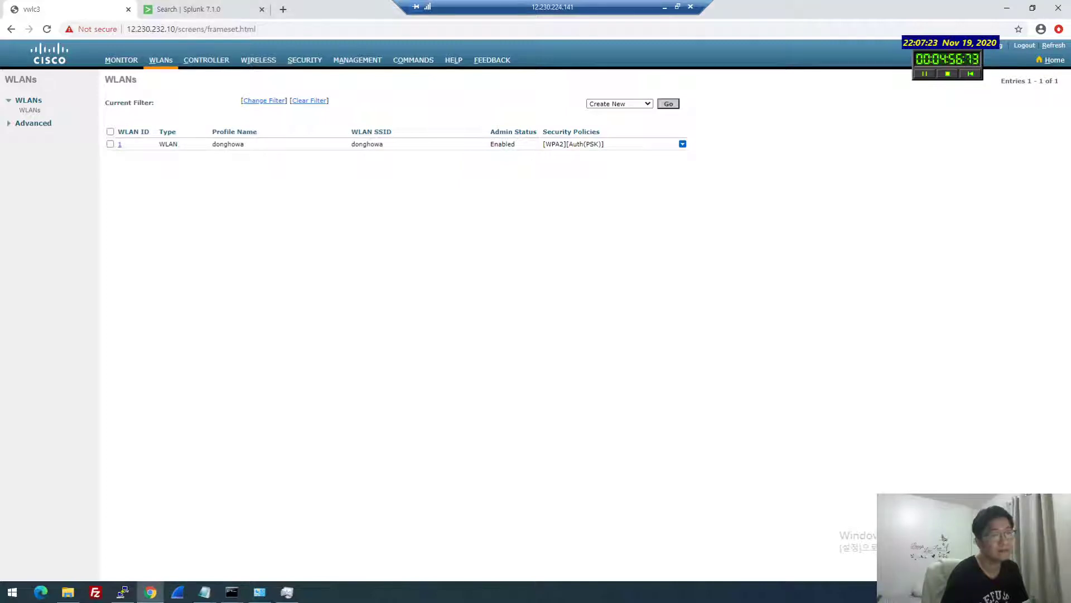
Connect the PC to the donghowa Wi-Fi with its security key, declining network discovery
click(990, 592)
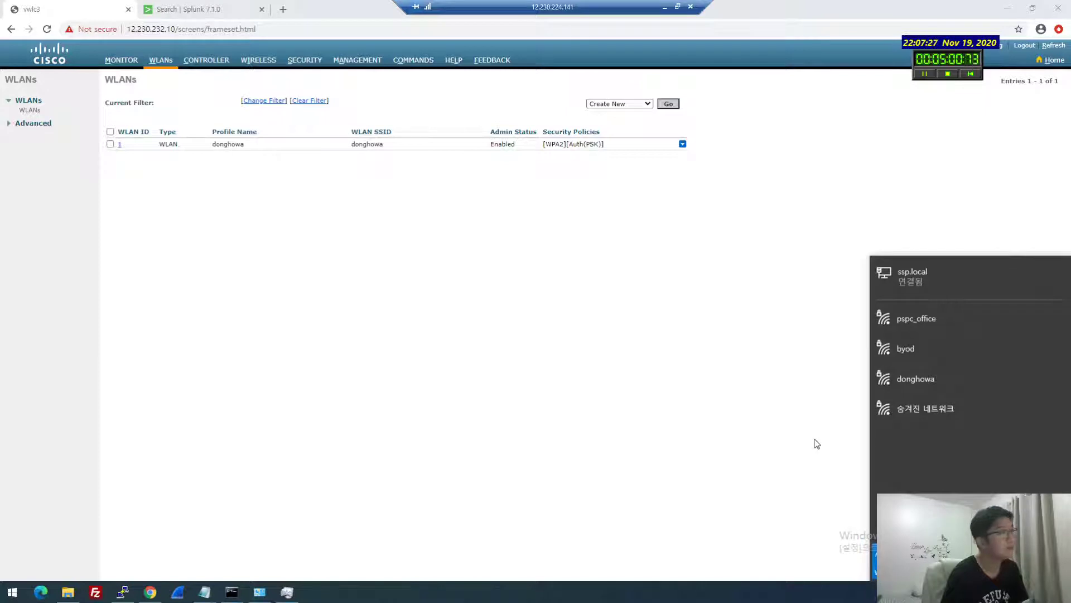
click(896, 384)
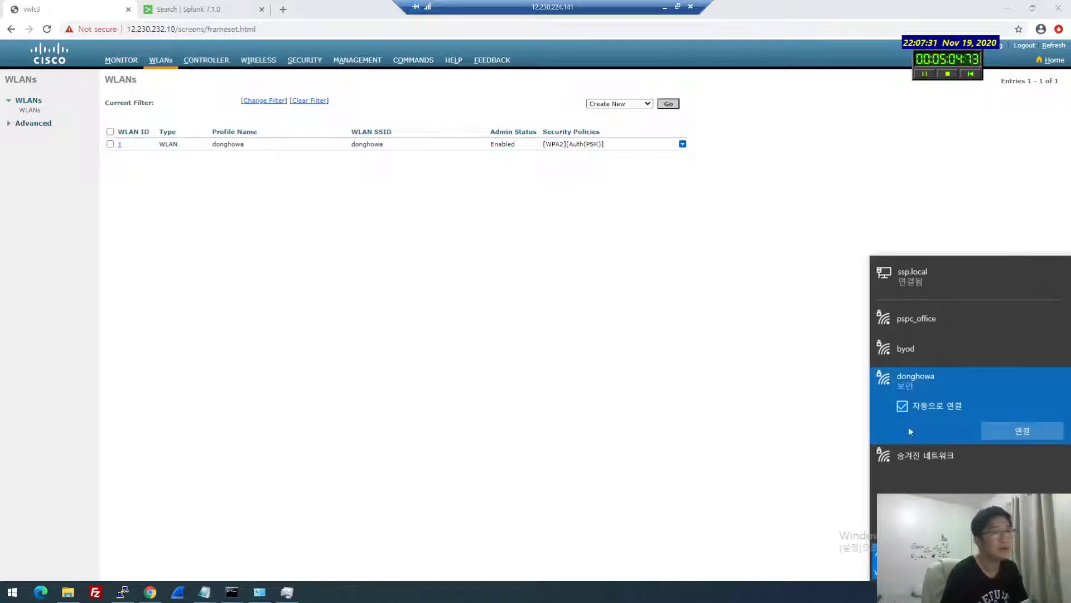
click(1023, 431)
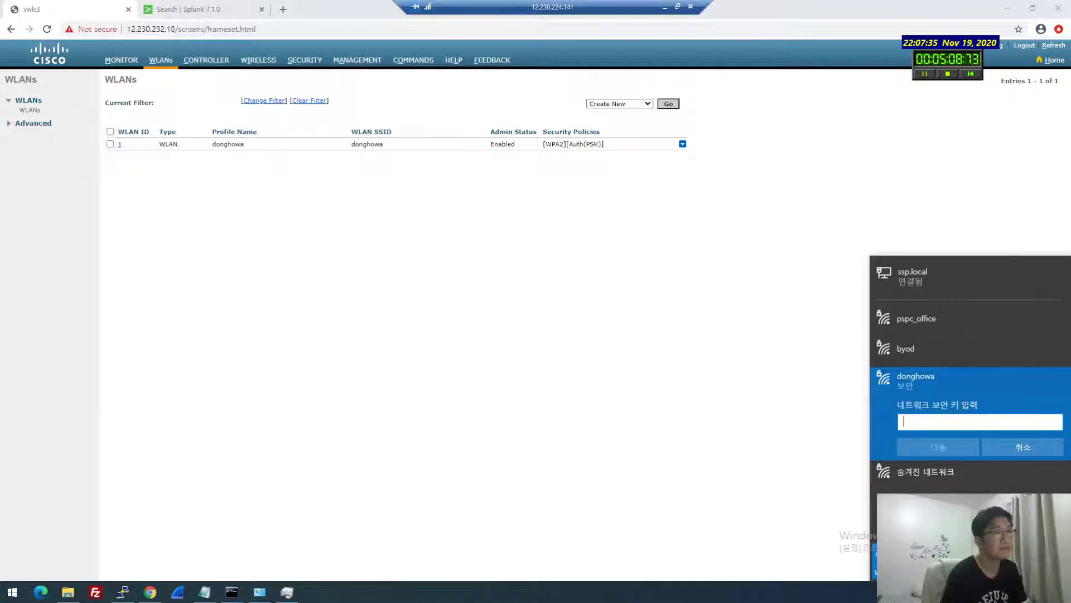
text(cisco123)
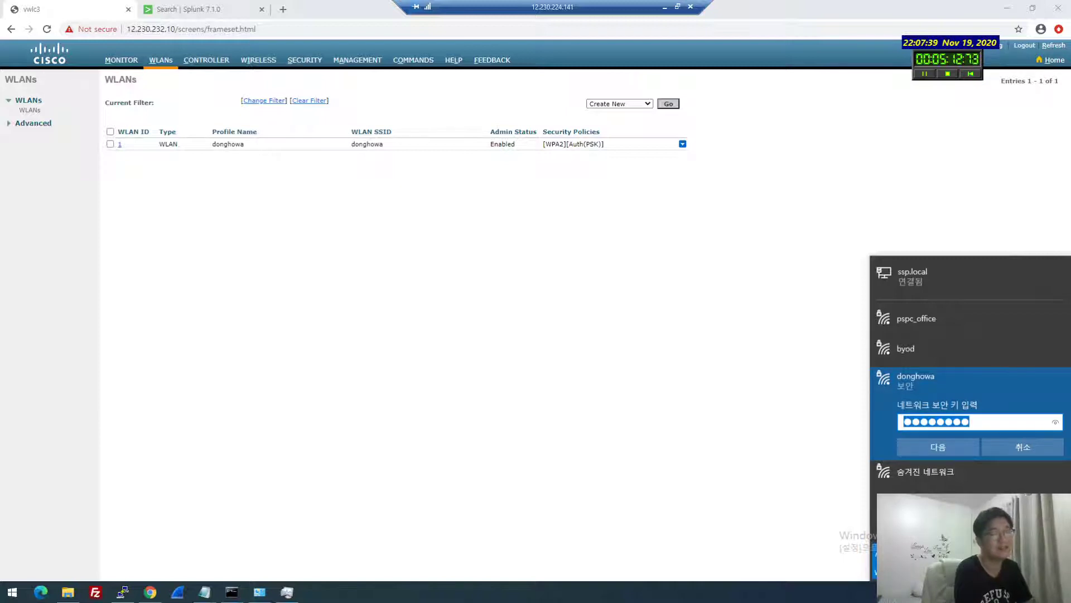
key(BackSpace)
key(BackSpace)
key(BackSpace)
key(BackSpace)
key(BackSpace)
key(BackSpace)
text(sco1234)
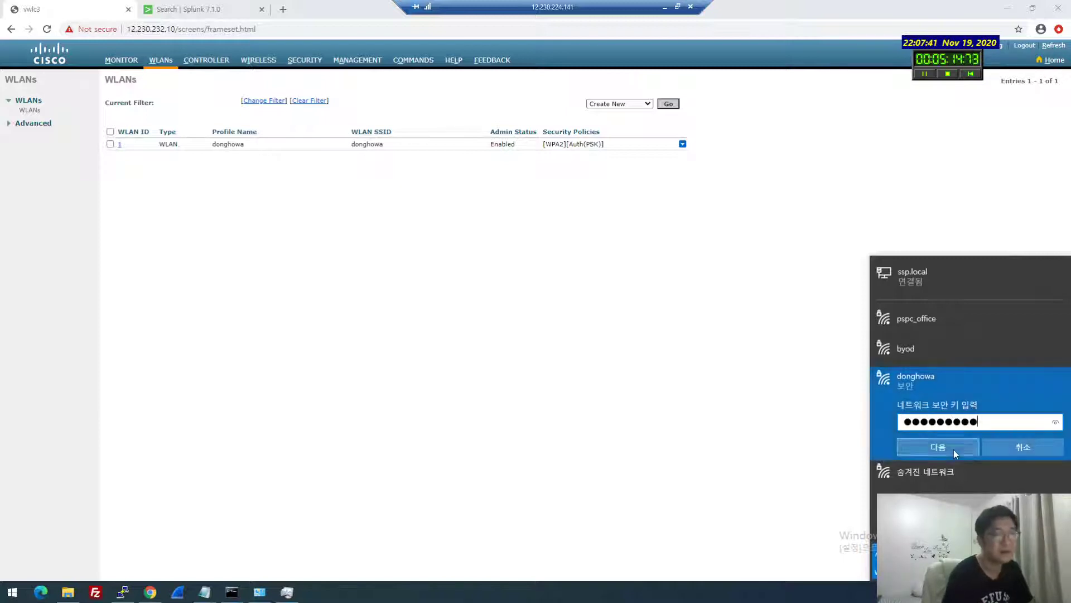
click(954, 447)
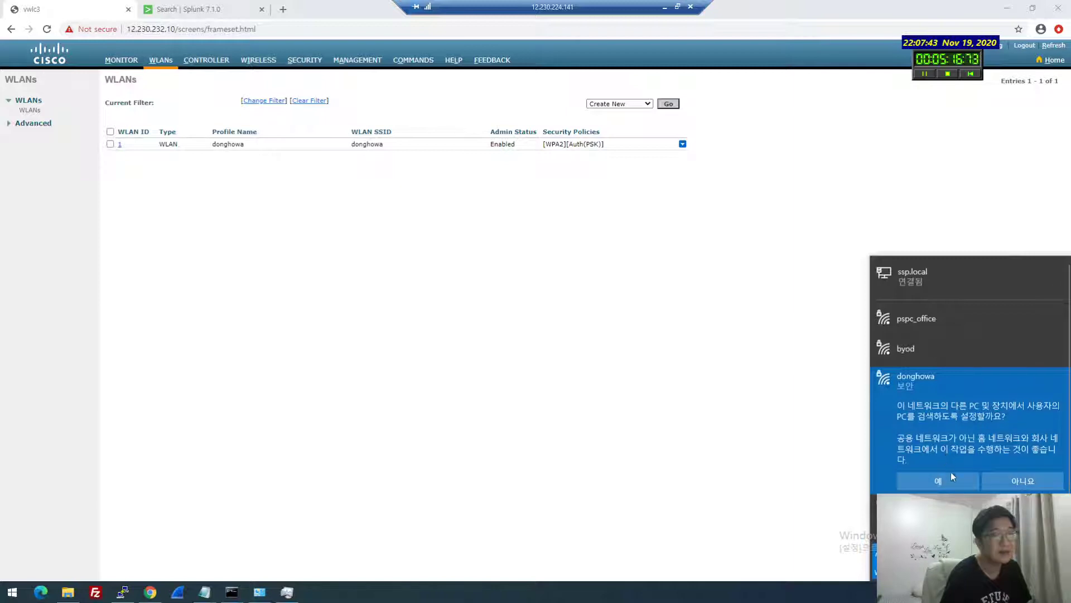
click(1002, 479)
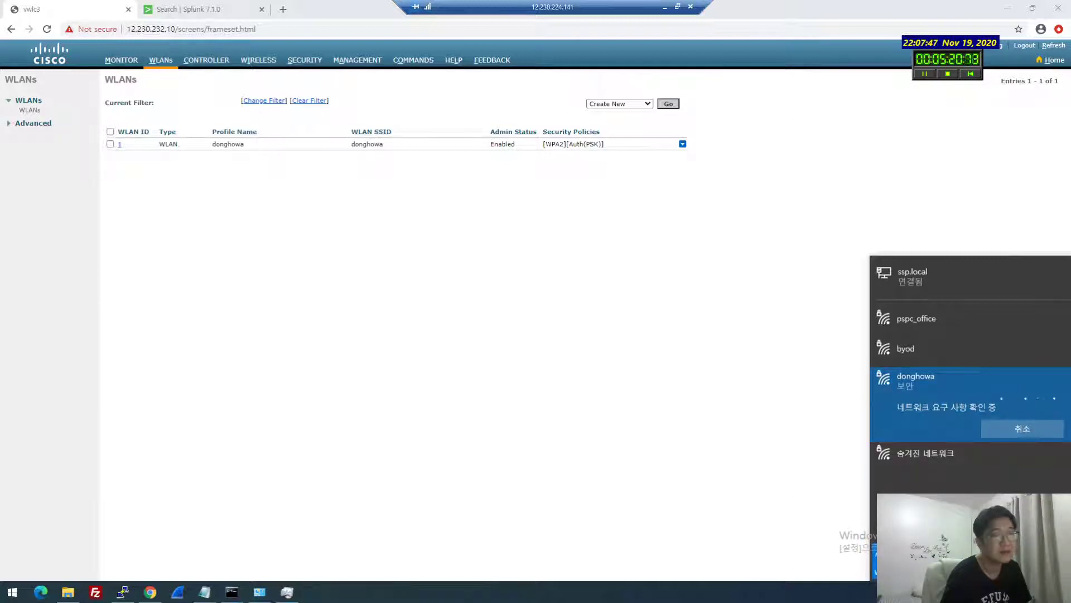
Open the Wi-Fi adapter's properties from Network Connections, then go to the Splunk search
click(258, 596)
click(565, 198)
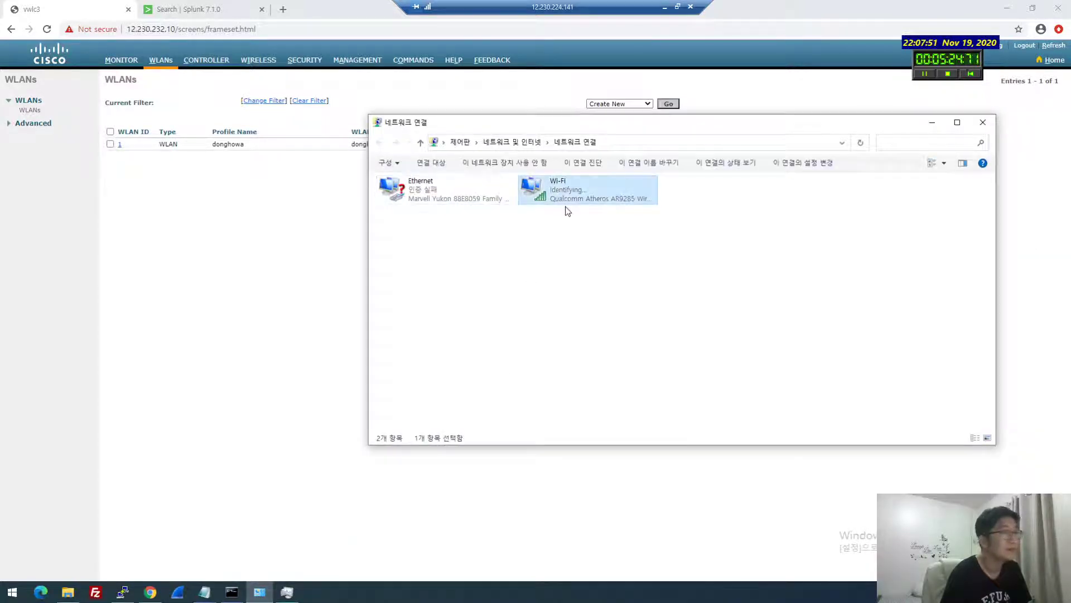
double_click(569, 208)
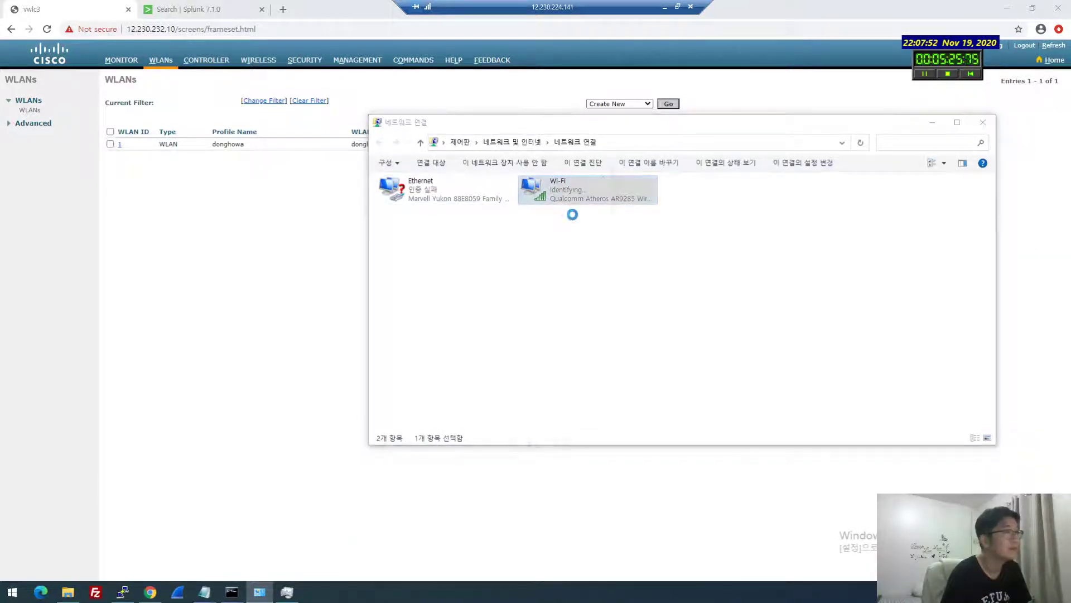
click(192, 6)
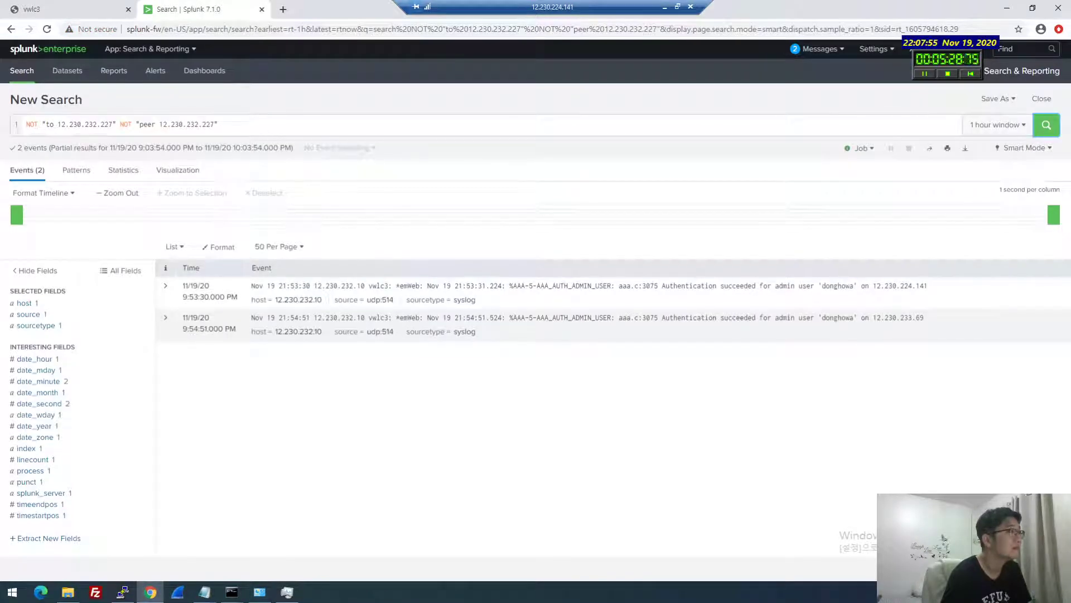
Rerun the syslog search over a real-time 1 hour window, then return to the wvlc3 tab
click(1044, 127)
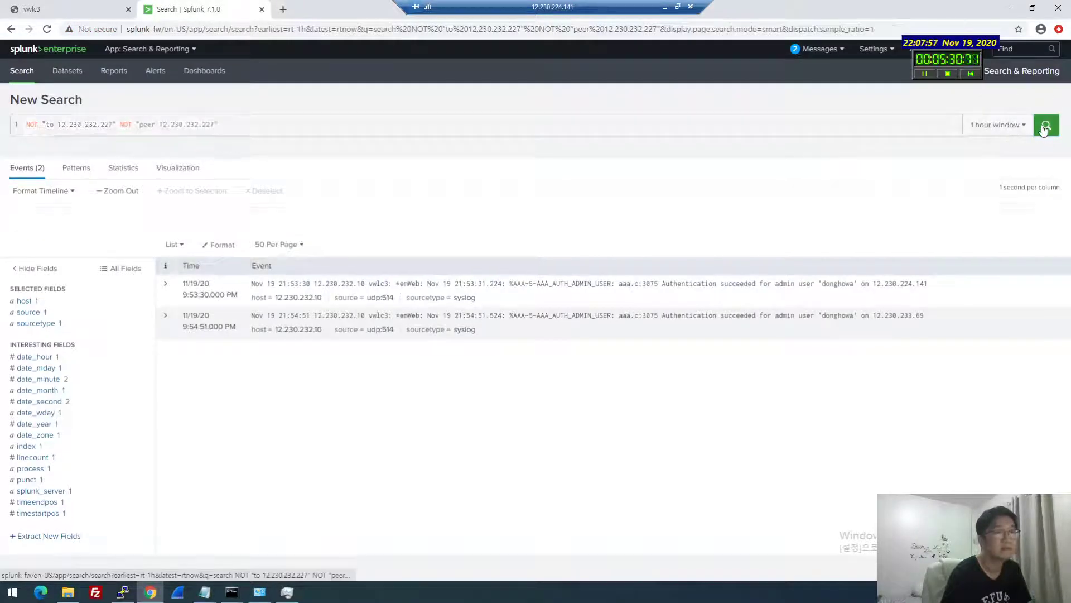
click(1002, 125)
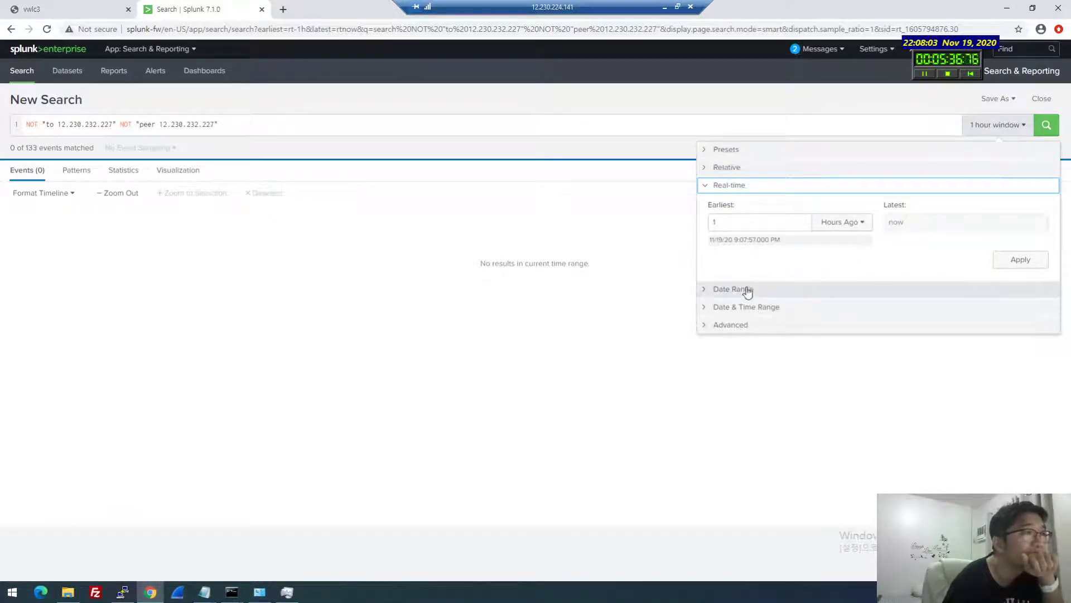
click(715, 155)
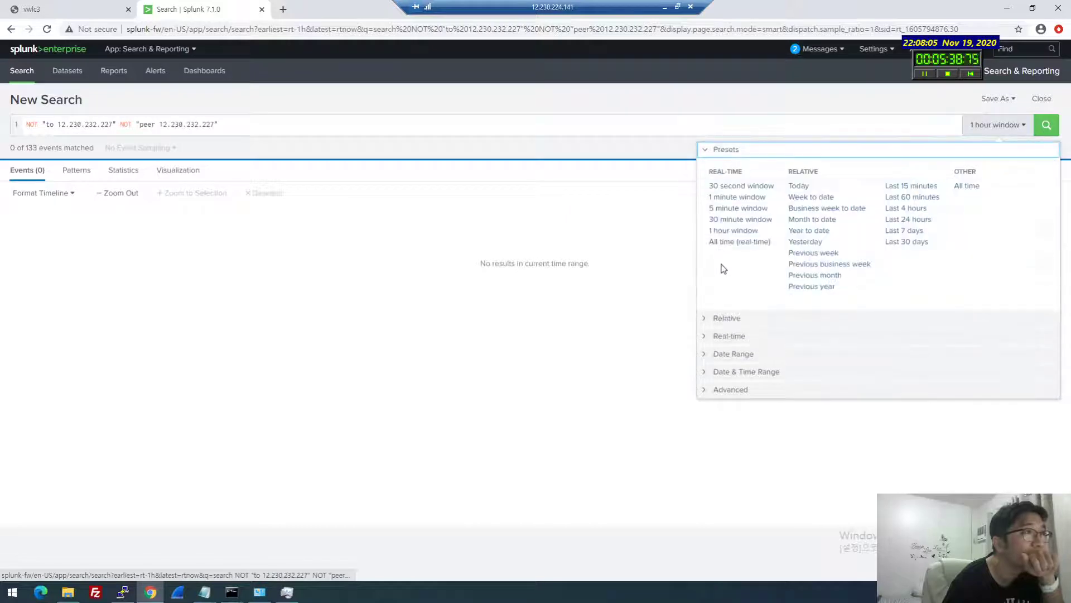
click(733, 230)
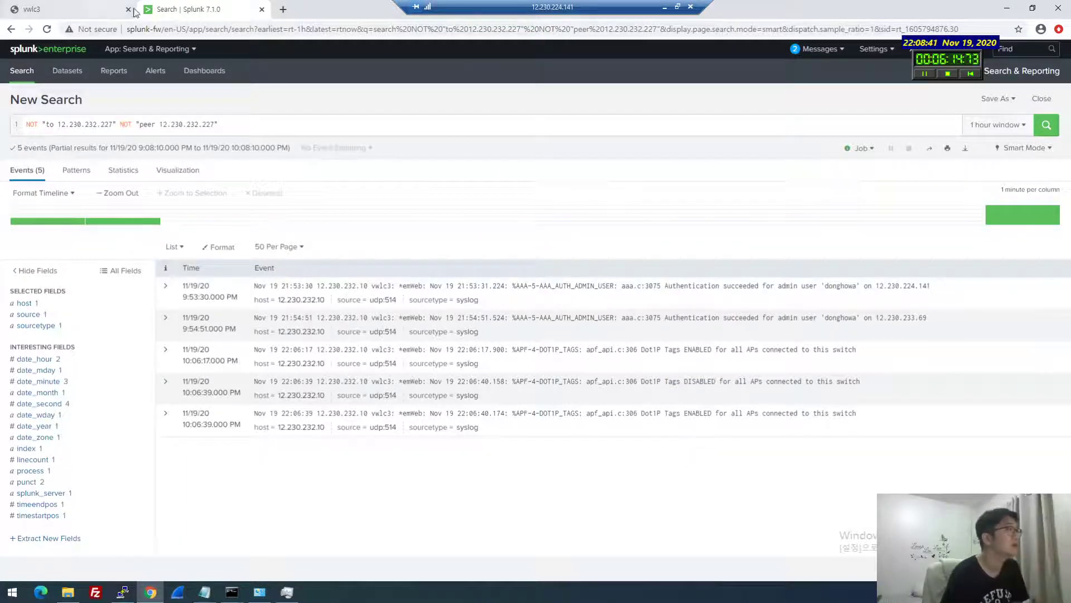
key(ctrl+Tab)
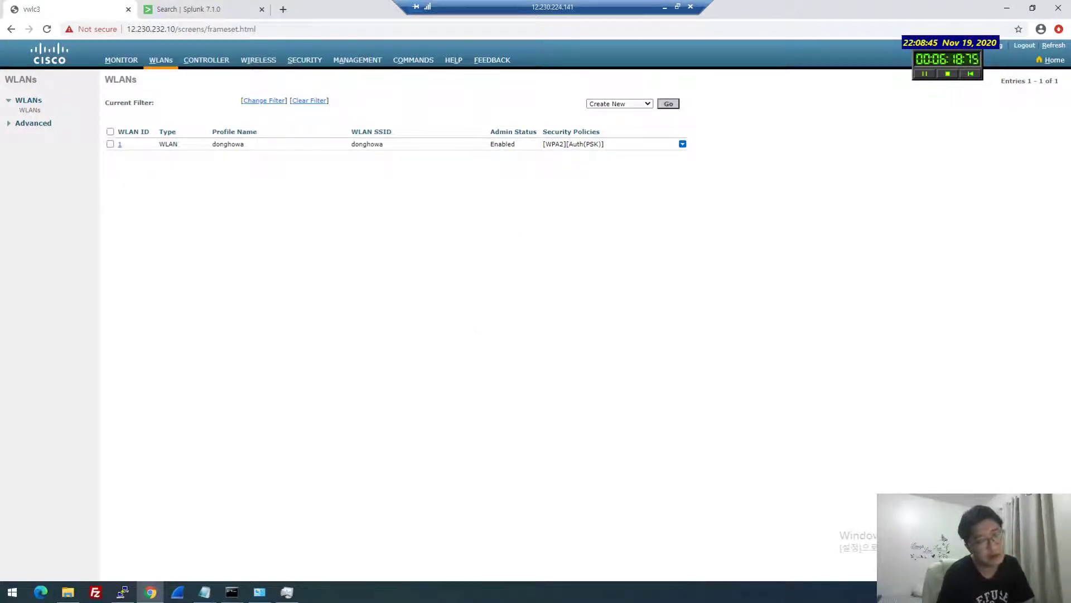
Open Management > SNMP > Trap Logs on the controller
click(357, 60)
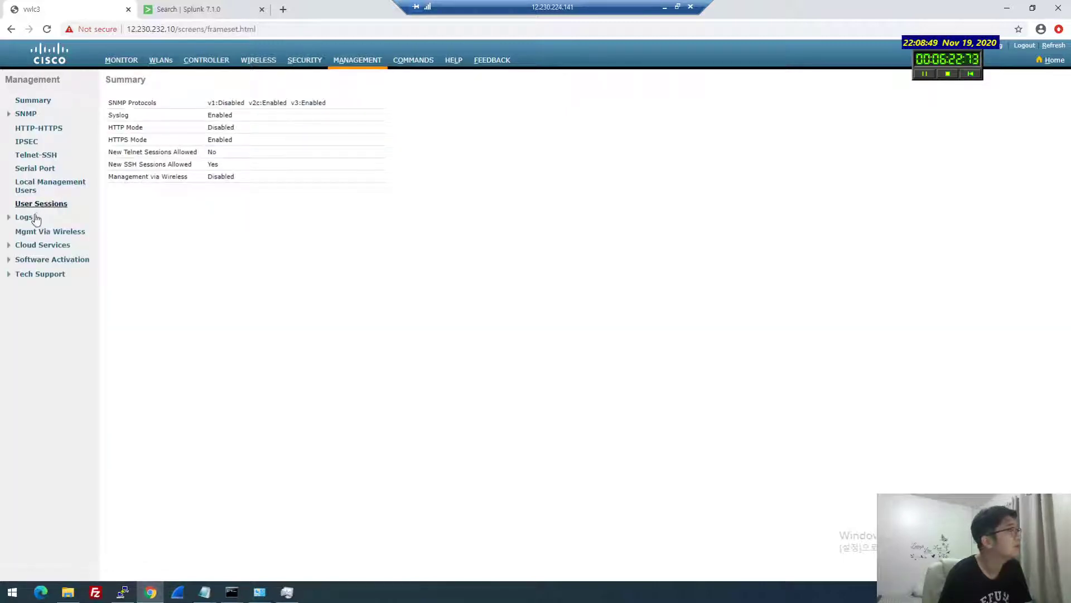
click(26, 218)
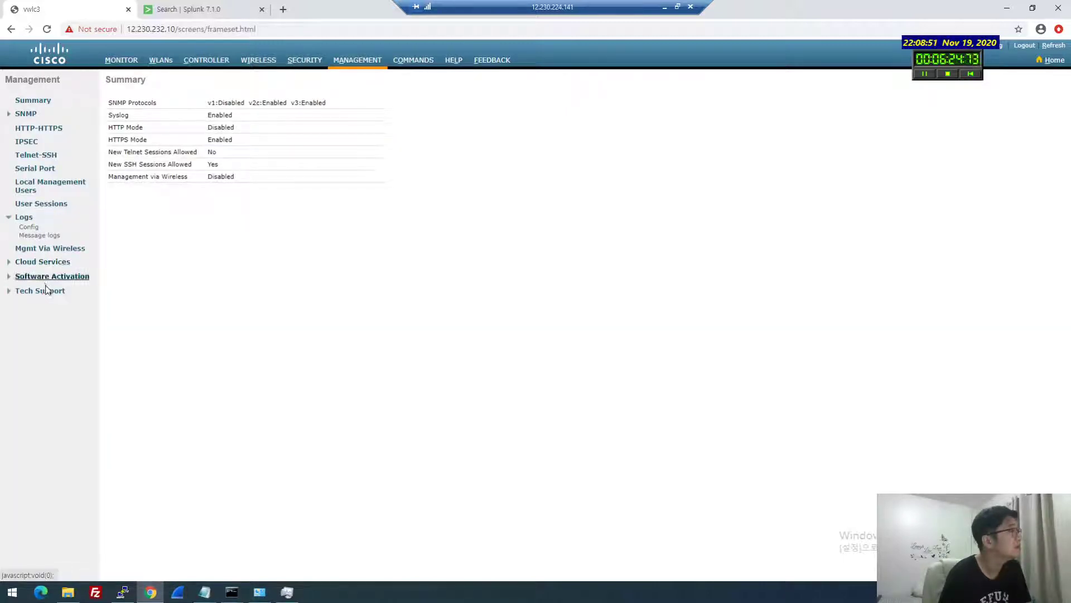
click(26, 114)
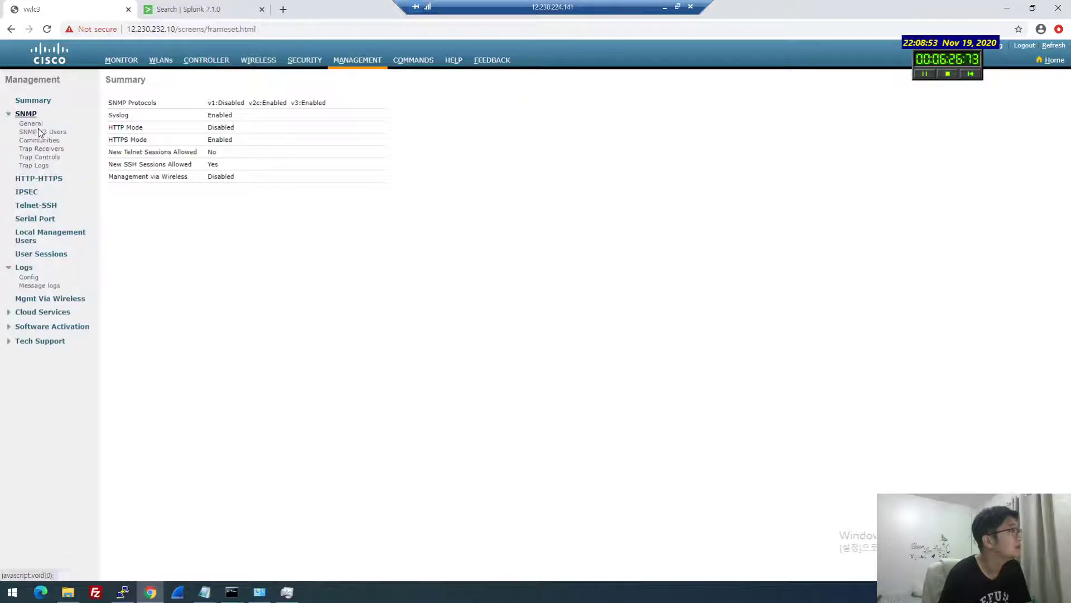
click(40, 165)
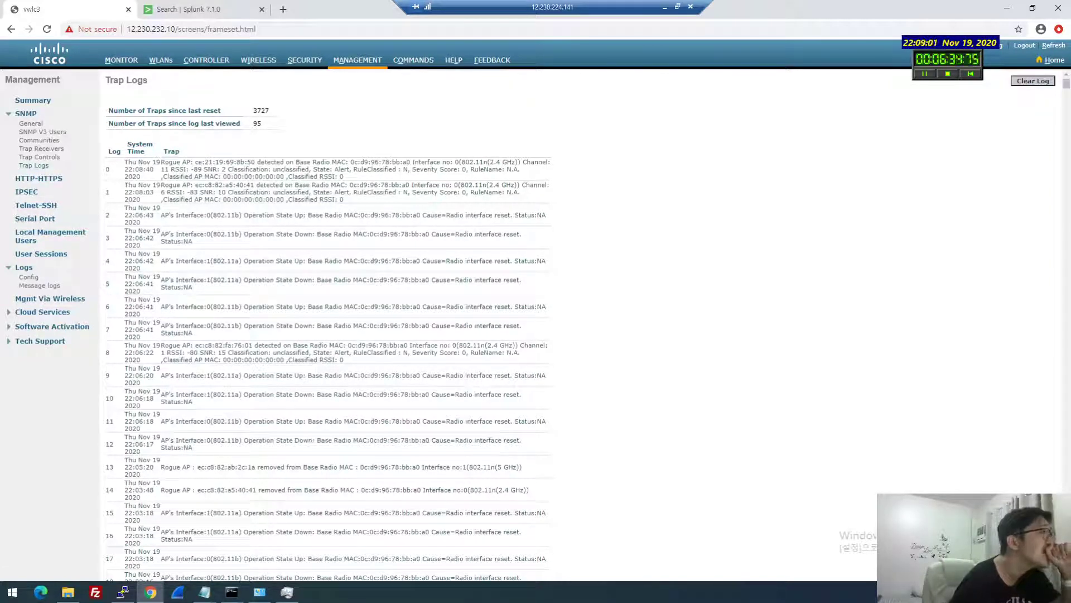
Inspect the interface reset and rogue AP trap entries, then view SNMP Trap Controls
drag(281, 215, 326, 235)
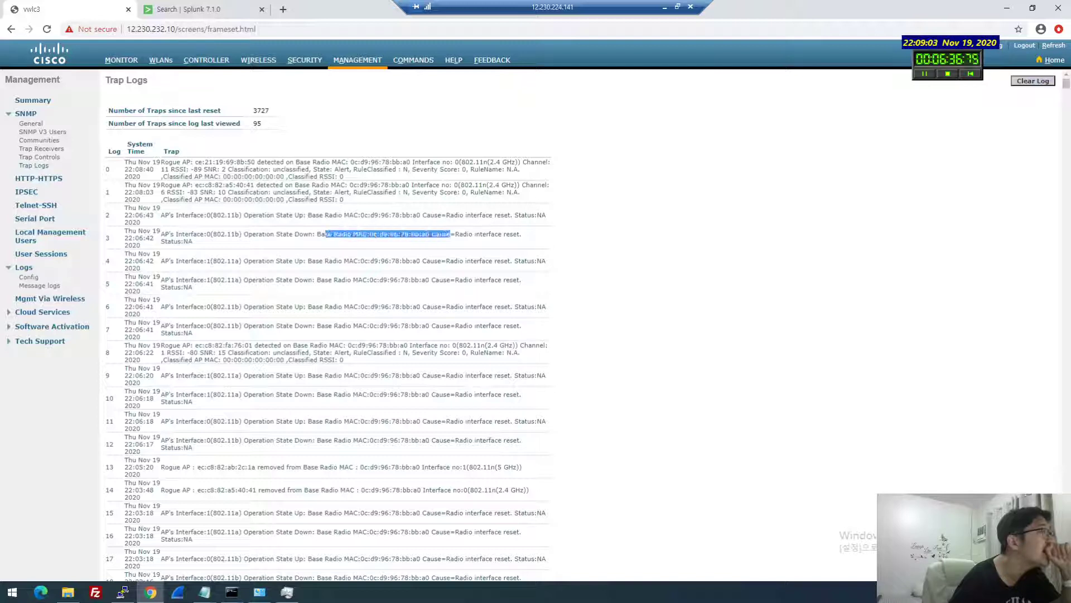
click(325, 235)
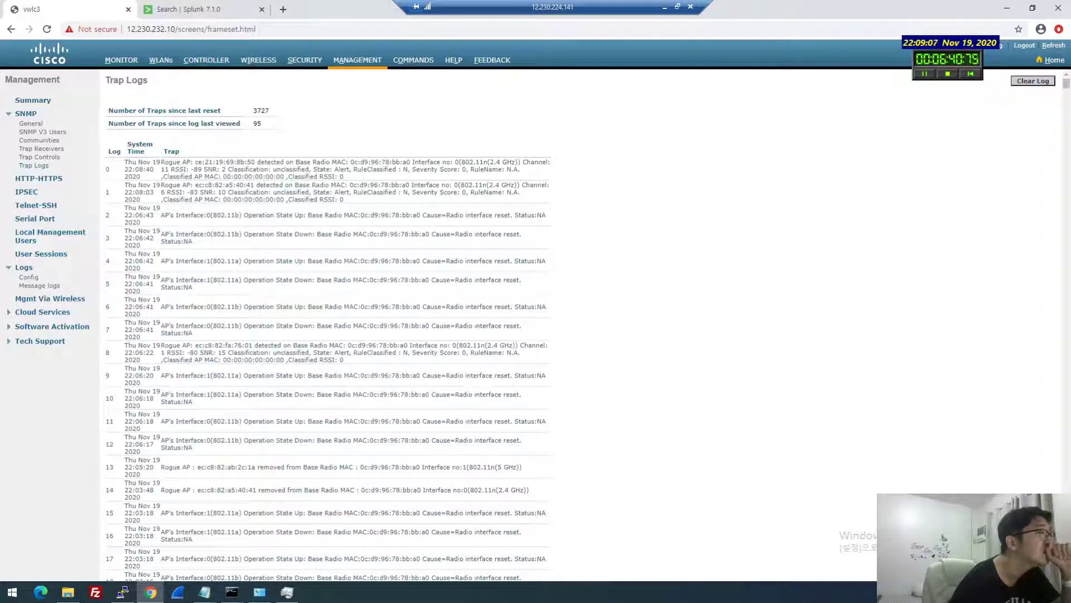
drag(344, 200, 256, 185)
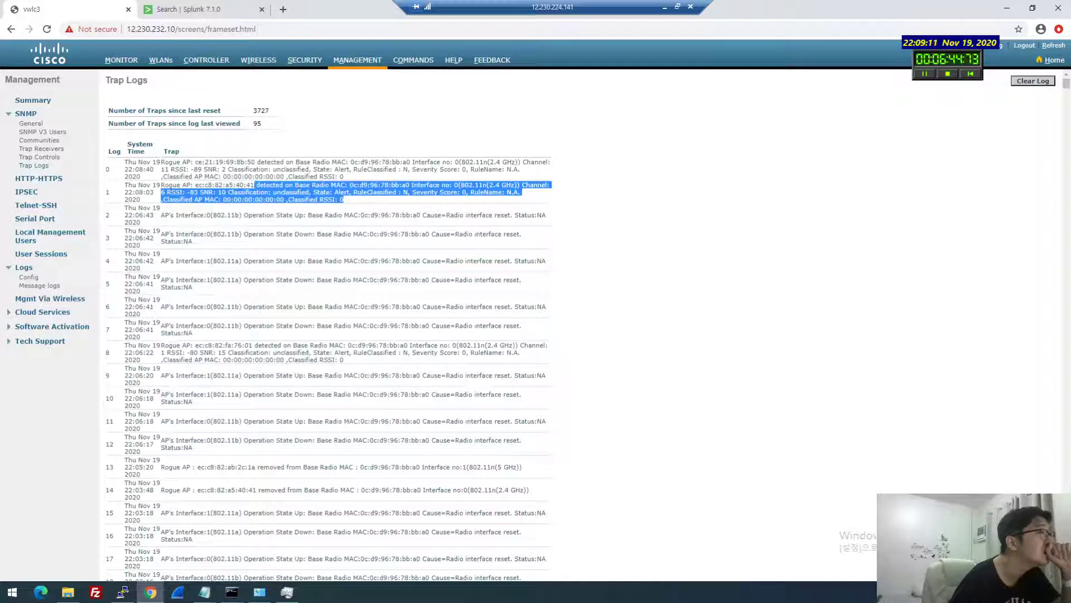
click(42, 157)
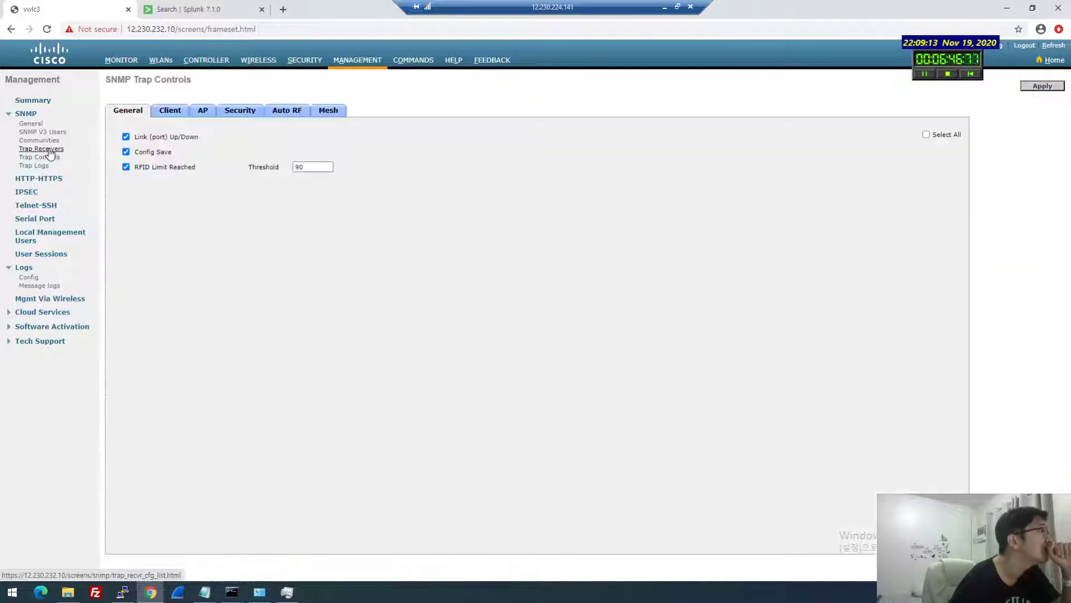
Start a new SNMP trap receiver and replace its default community name, leaving IP blank
click(49, 149)
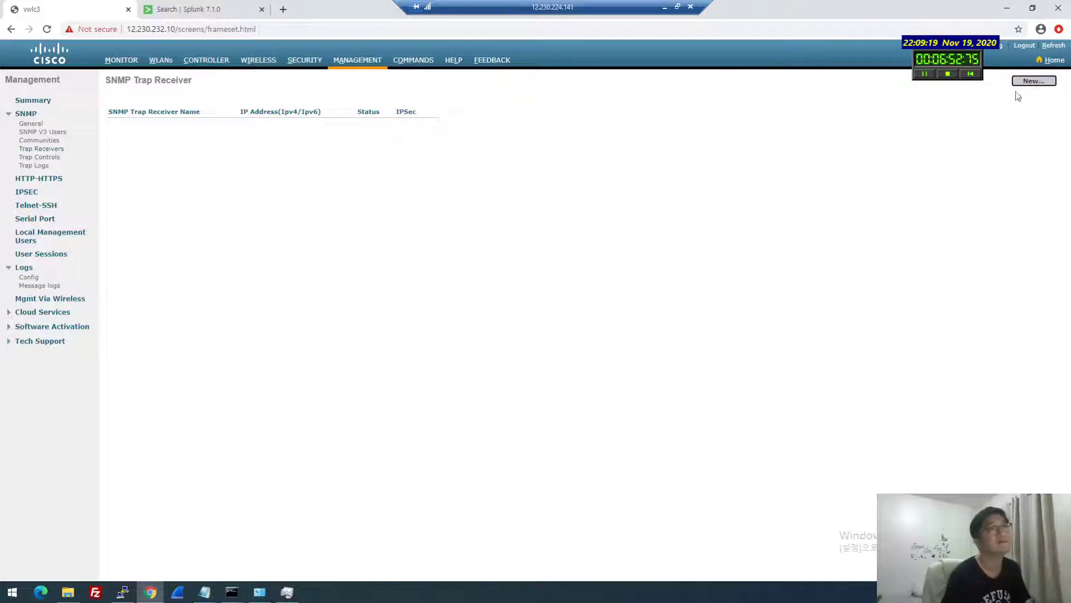
click(1031, 82)
click(301, 104)
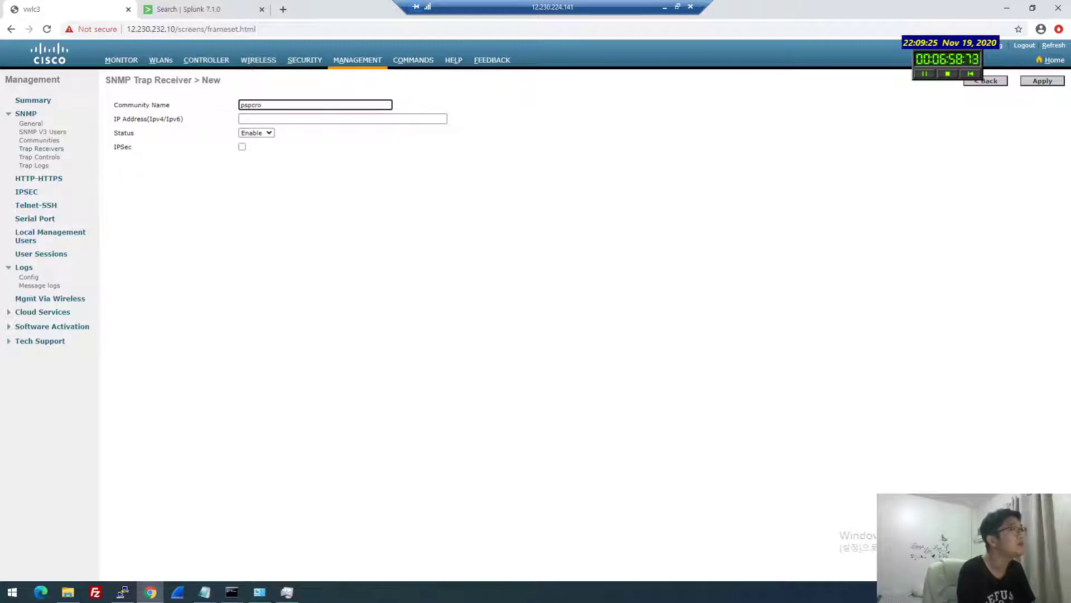
click(343, 119)
key(shift+Tab)
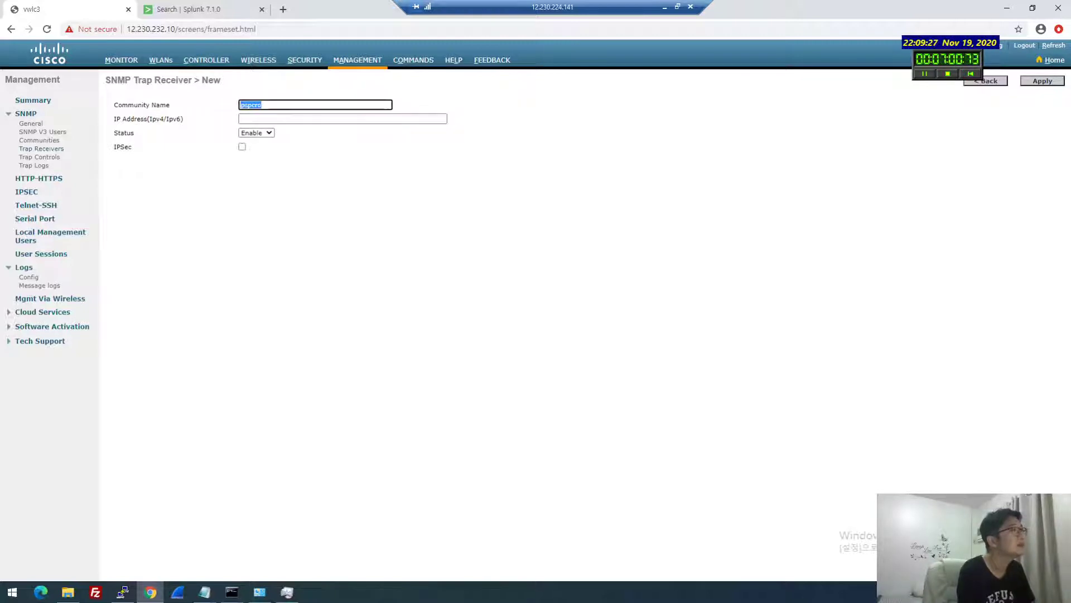
key(BackSpace)
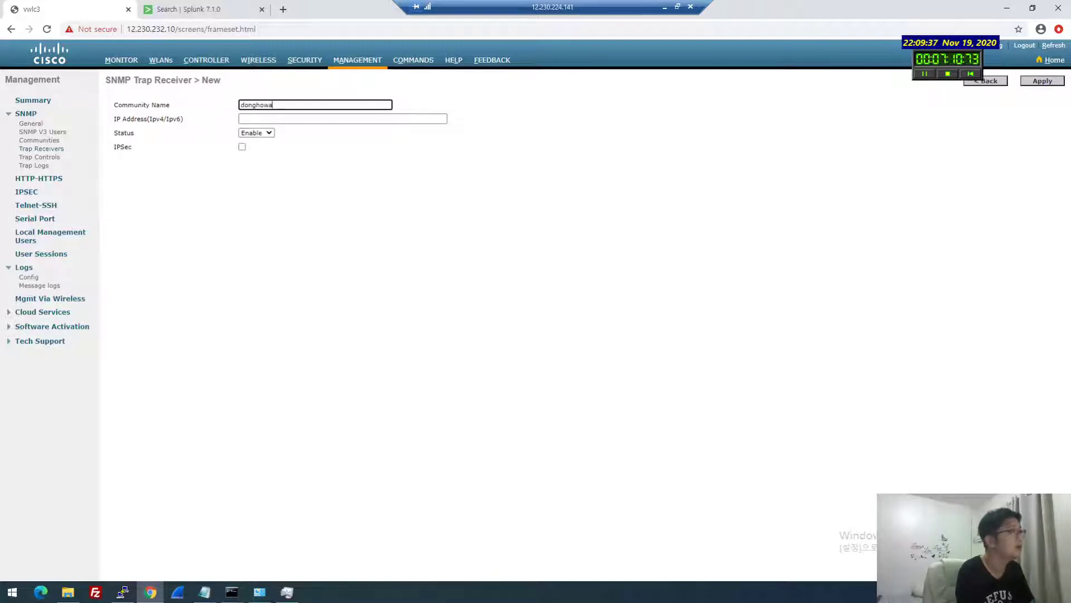
click(342, 119)
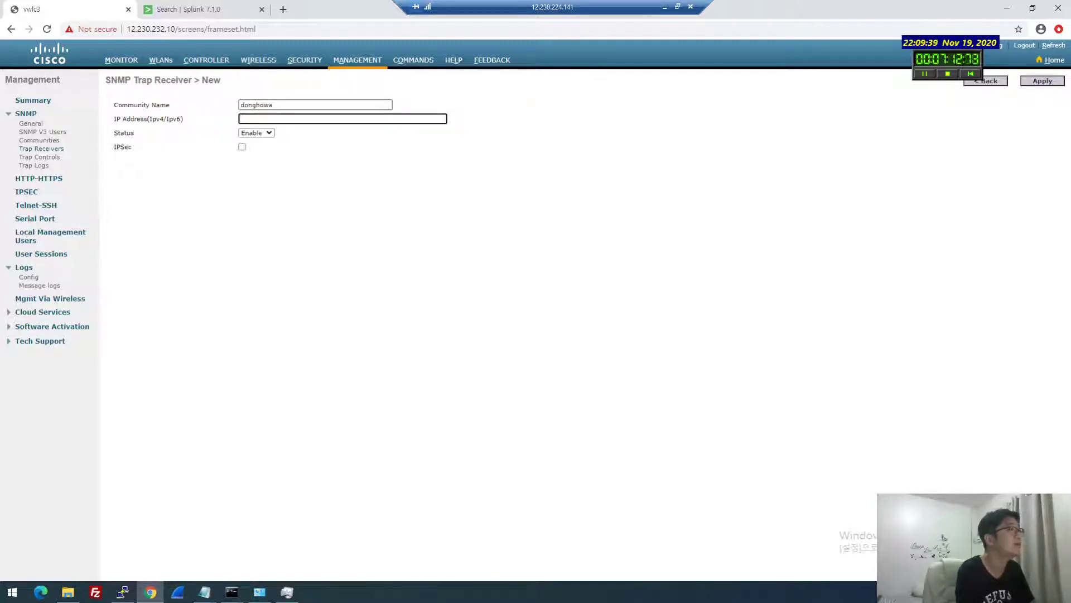
Ping splunk-fw from Command Prompt and note its reply address, 10.63.80.95
click(222, 8)
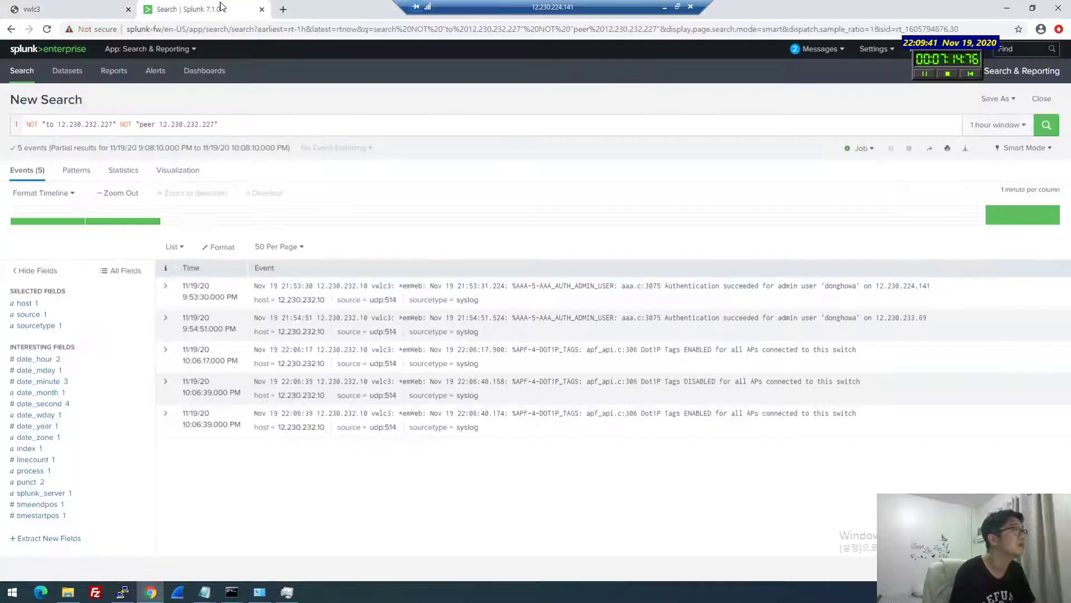
click(122, 5)
key(super+r)
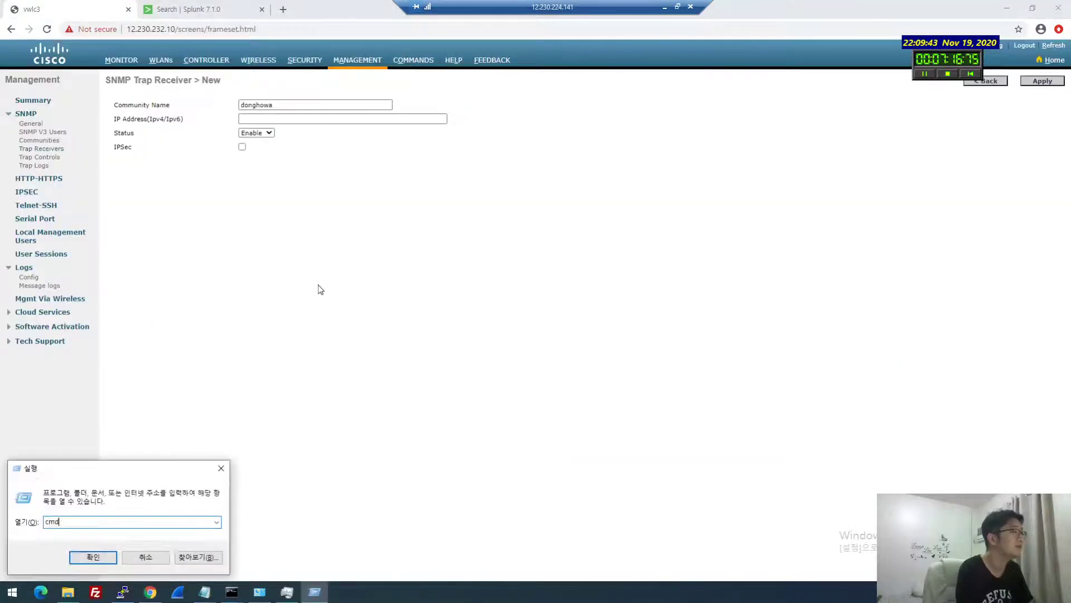
key(Return)
text(ping splunk.sl)
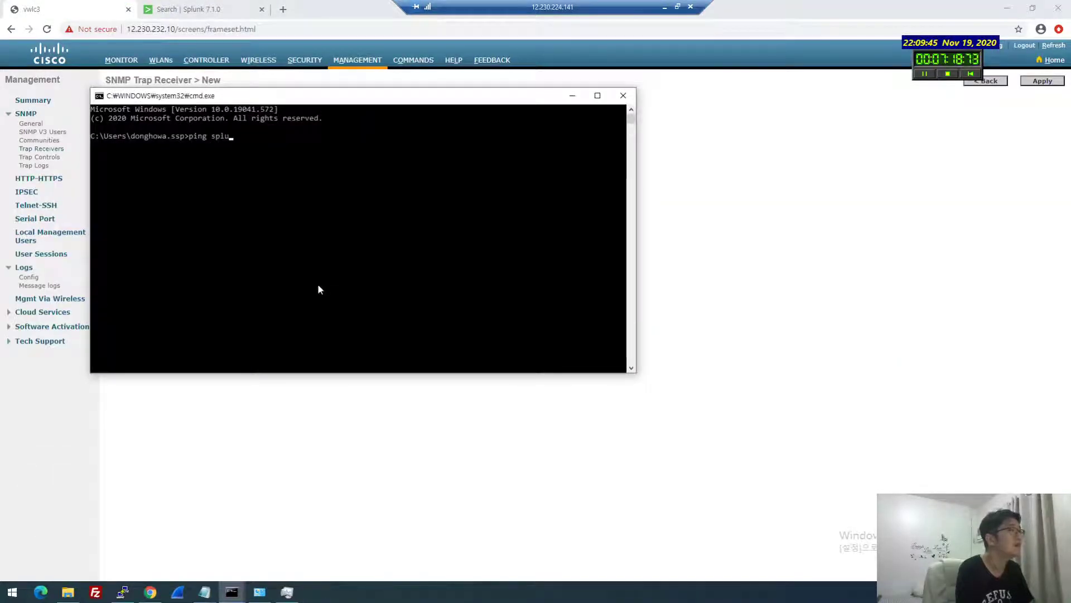
key(BackSpace)
key(BackSpace)
key(BackSpace)
key(Return)
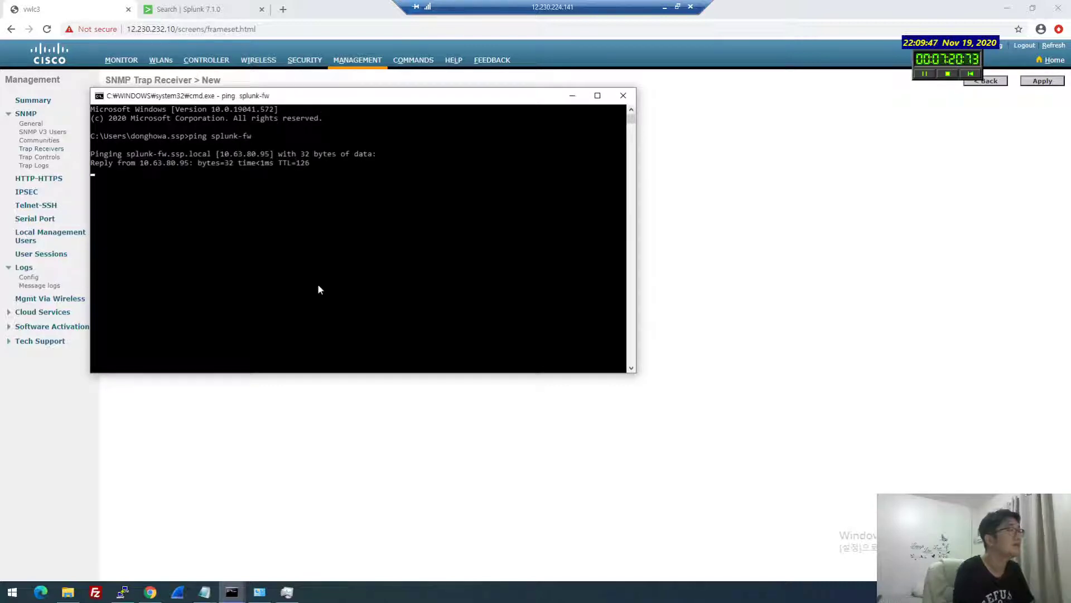
click(264, 174)
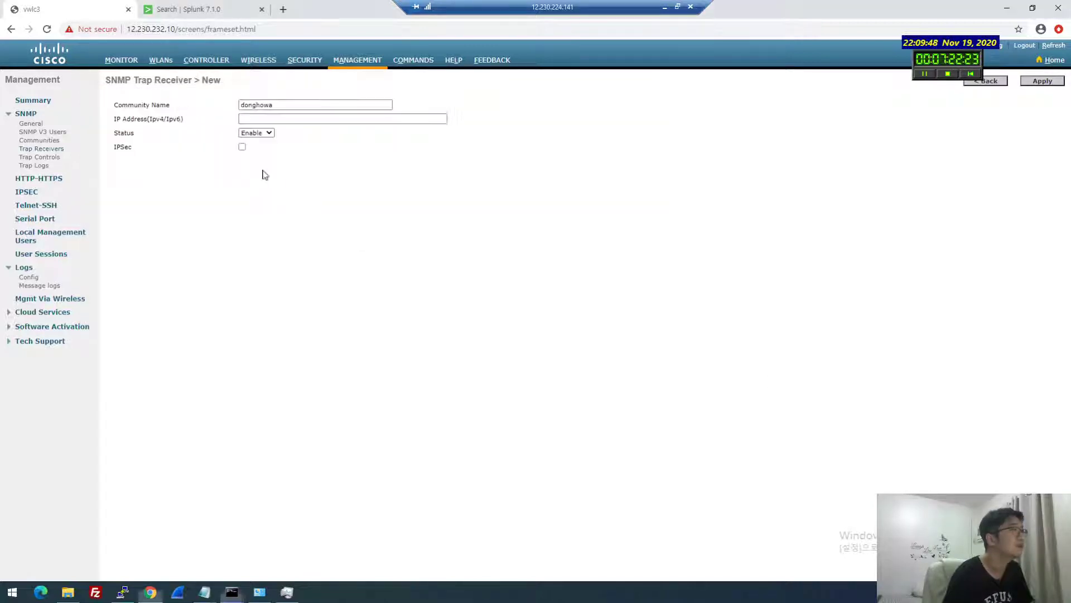
Add 10.63.80.95 as a new SNMP trap receiver and apply it
click(282, 119)
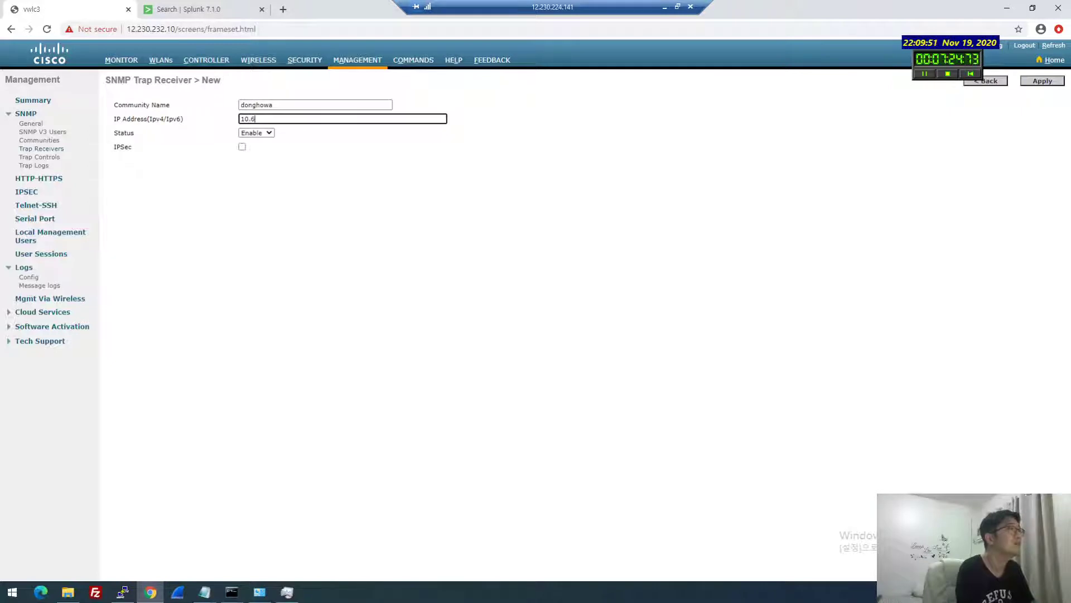
text(10.63.80.95)
click(240, 157)
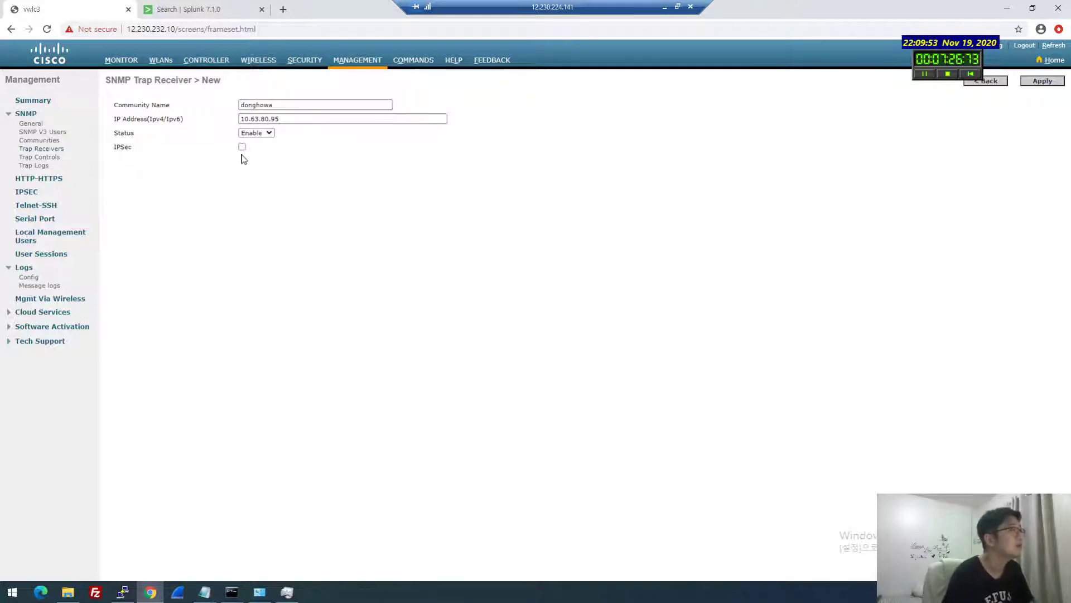
click(1042, 82)
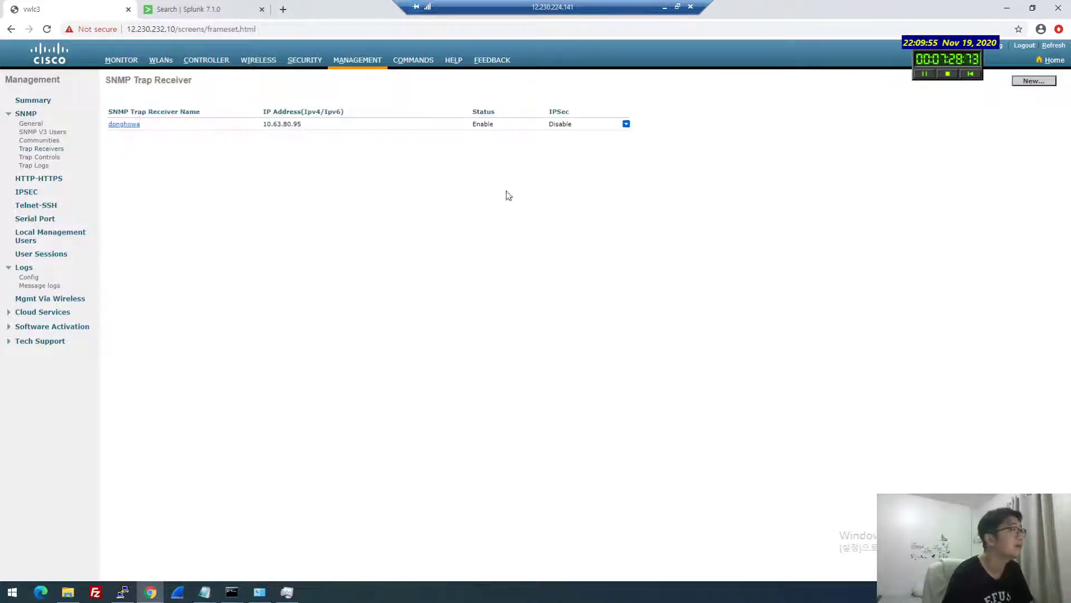
Enable client traps for Disassociation, Failed Authentication/Association and Association with Stats; disable Disassociation with Stats
click(50, 157)
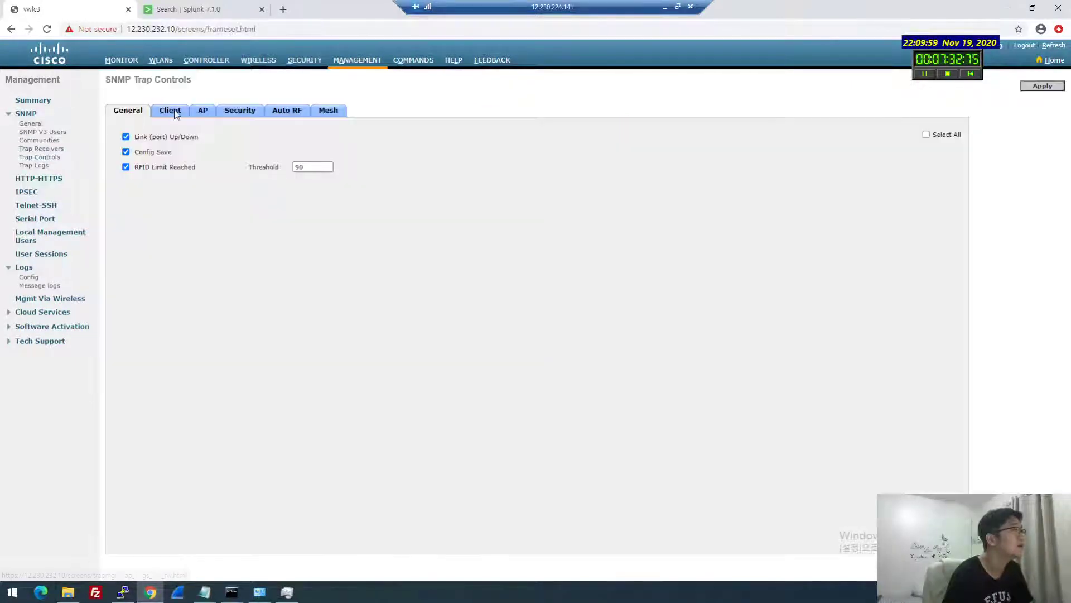
click(169, 110)
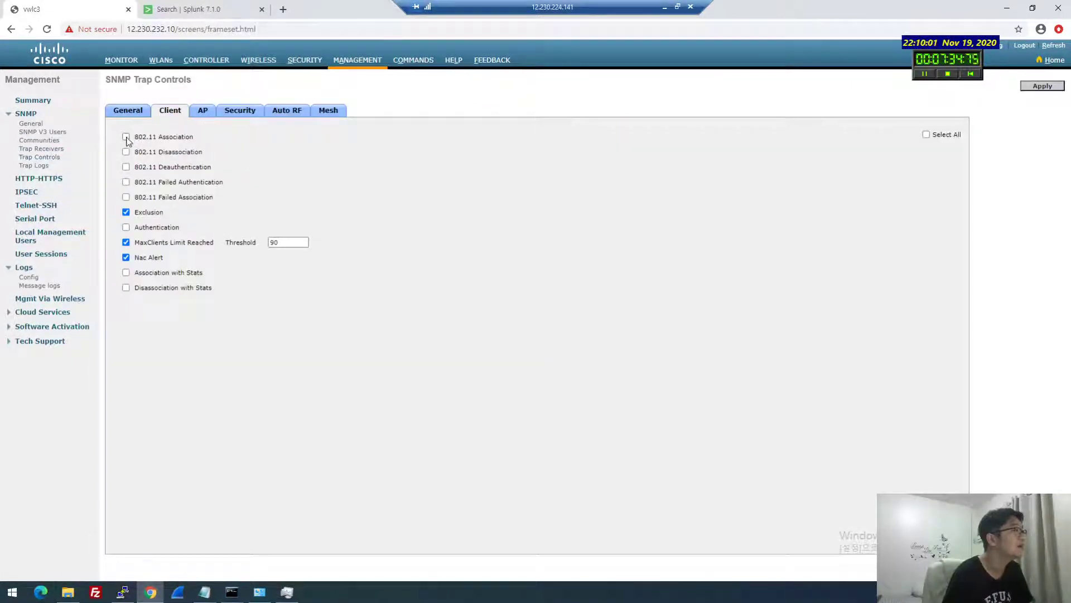
click(126, 152)
click(126, 183)
click(126, 197)
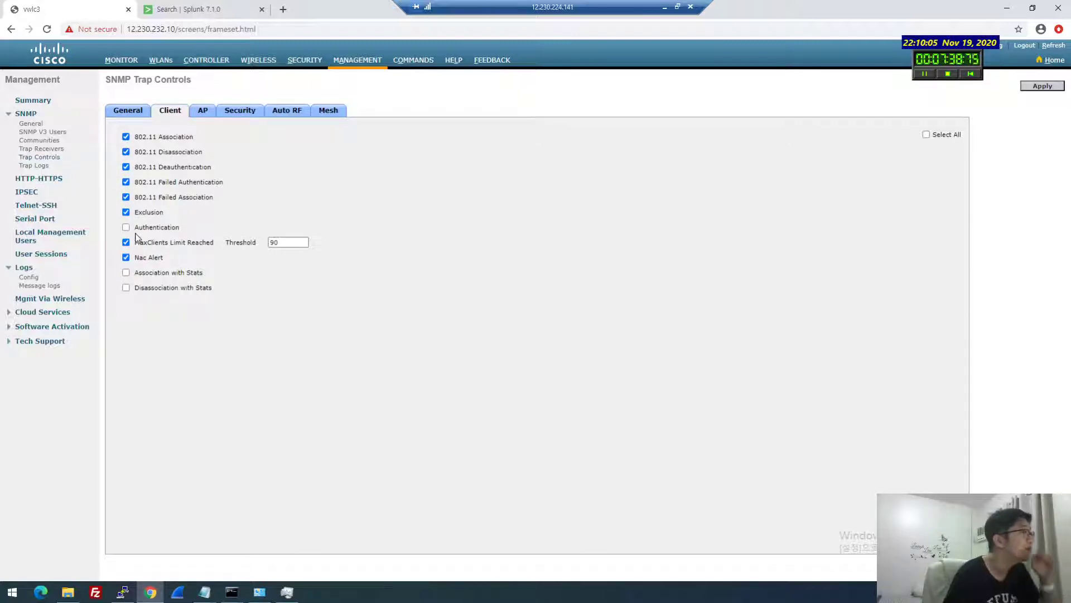
click(126, 273)
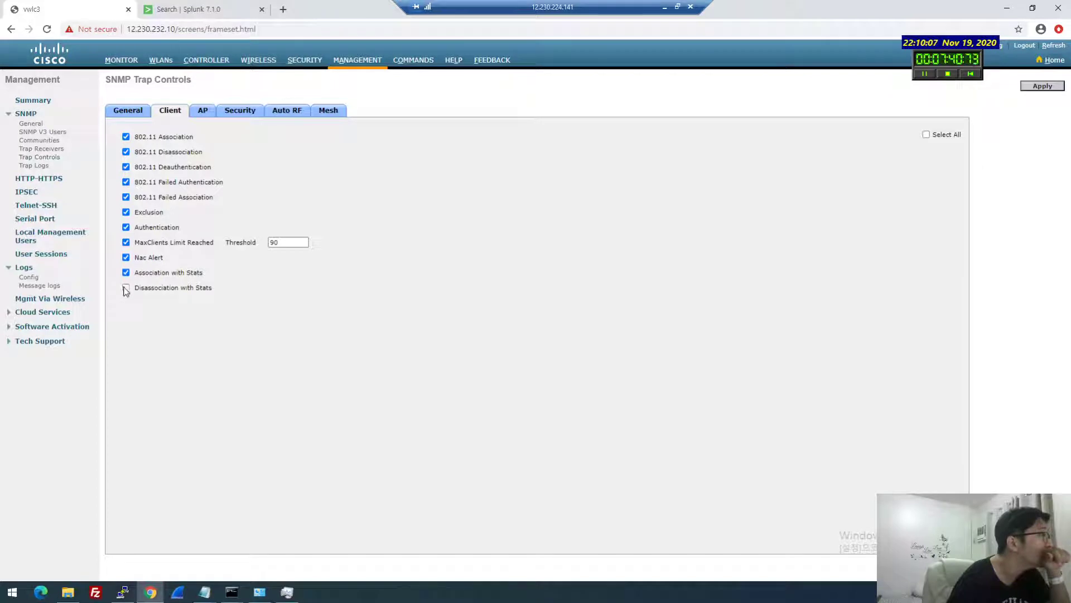
click(126, 287)
Enable the Mfp security trap, dismiss the Adjacent Channel Rogue error, and apply trap controls
click(203, 111)
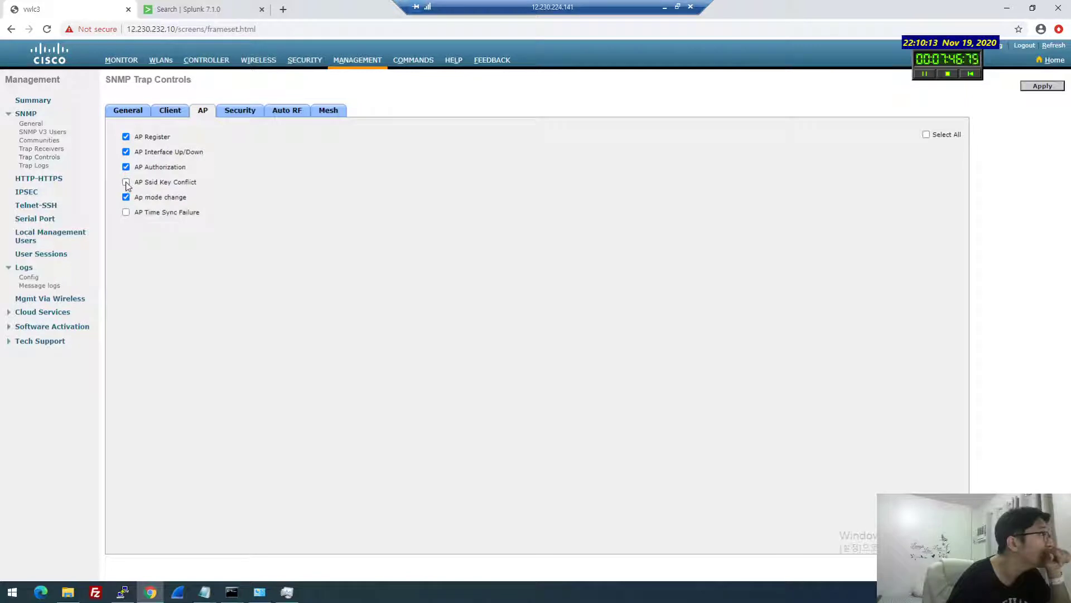
click(229, 114)
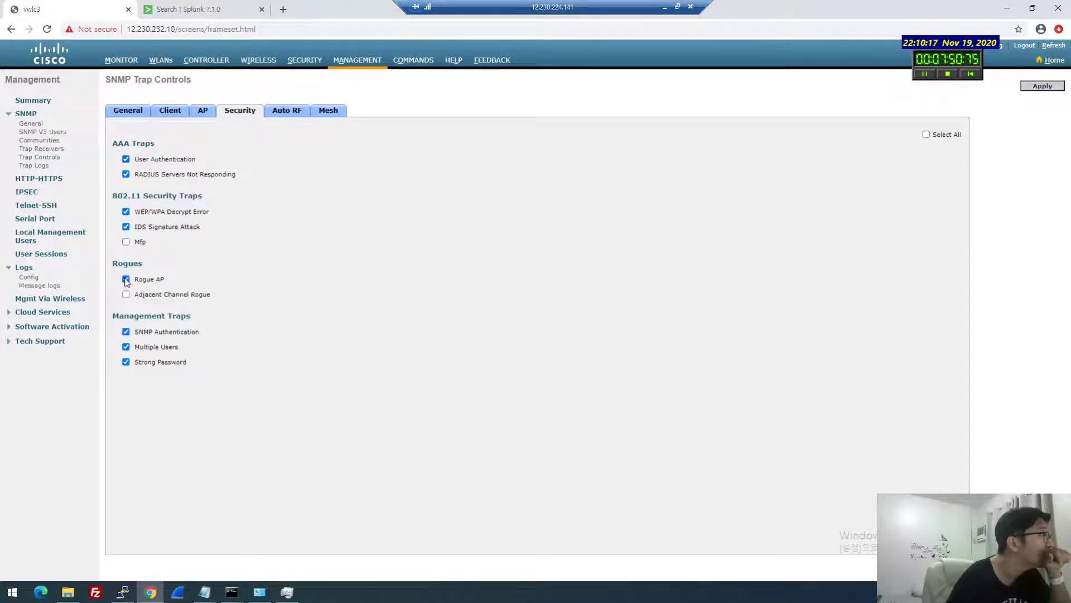
click(127, 242)
click(126, 294)
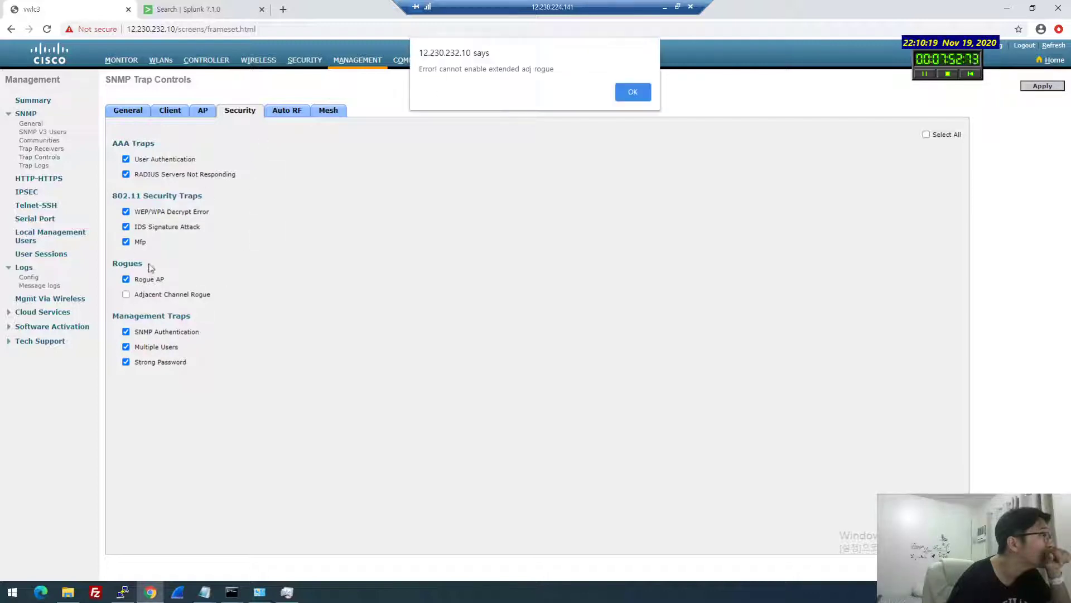
click(633, 94)
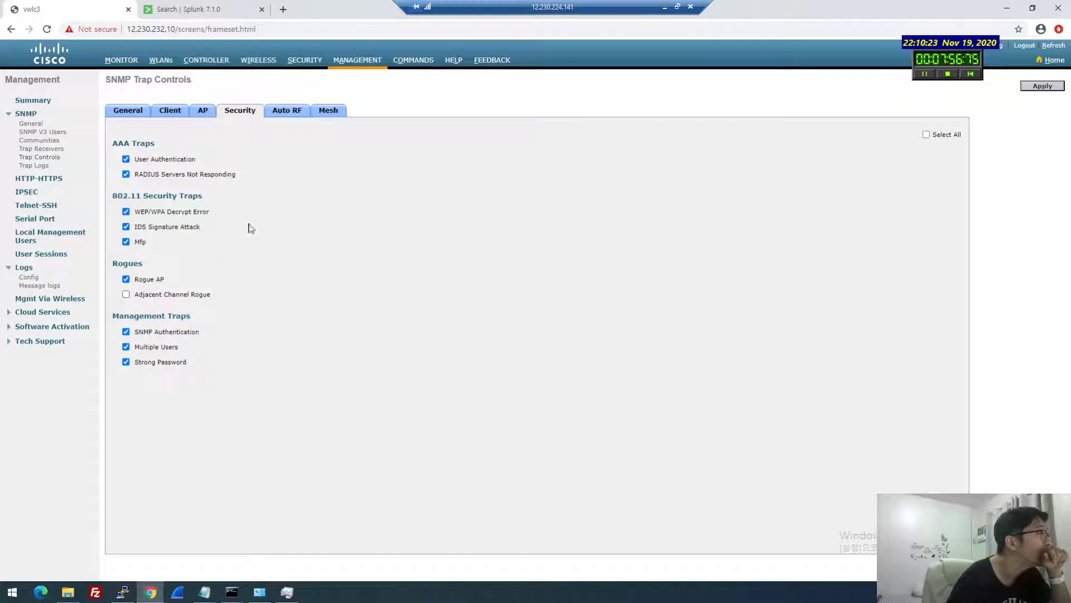
click(287, 111)
click(329, 111)
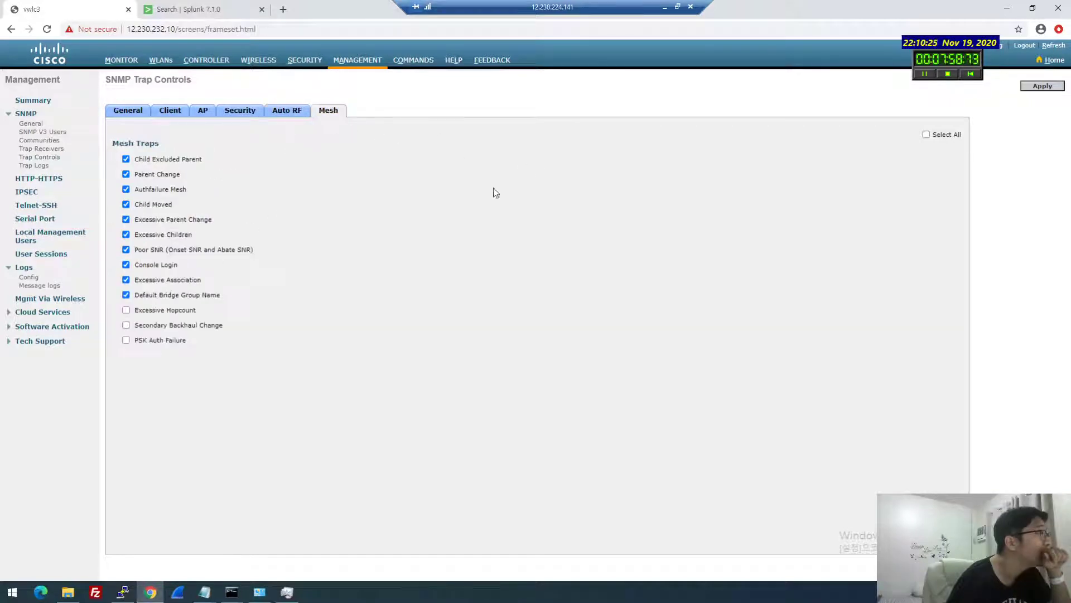
click(1042, 85)
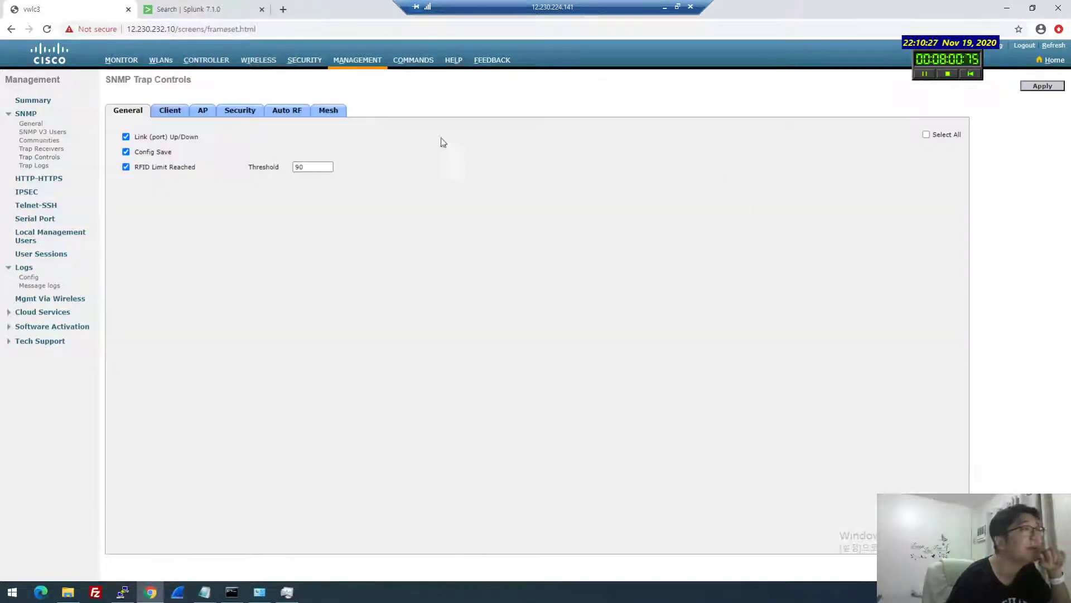
click(221, 9)
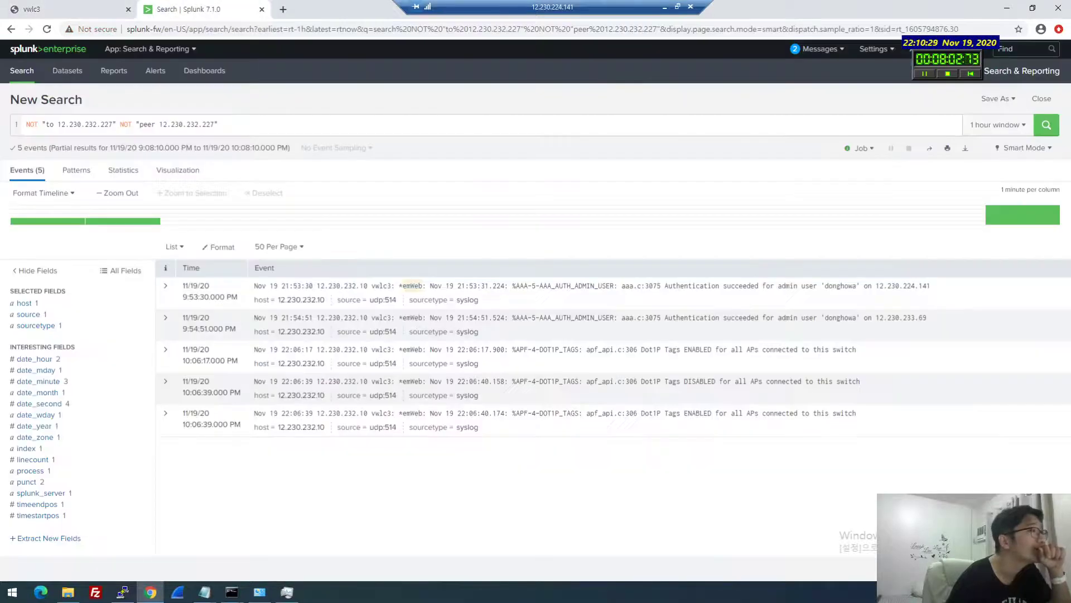
Set the Splunk search to a real-time 30 minute window and review the six controller events
click(997, 125)
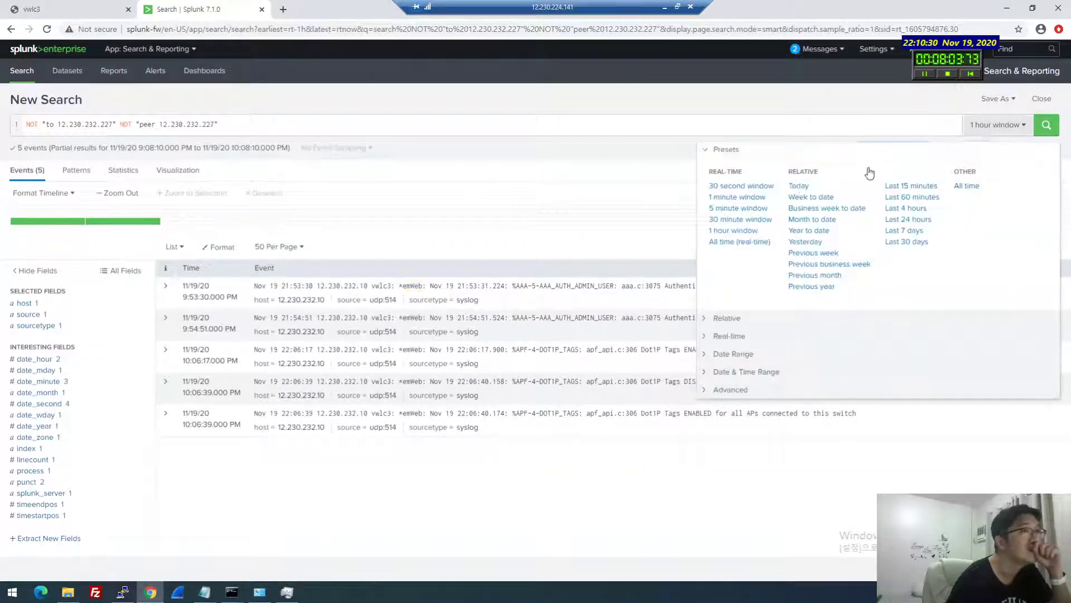
click(740, 241)
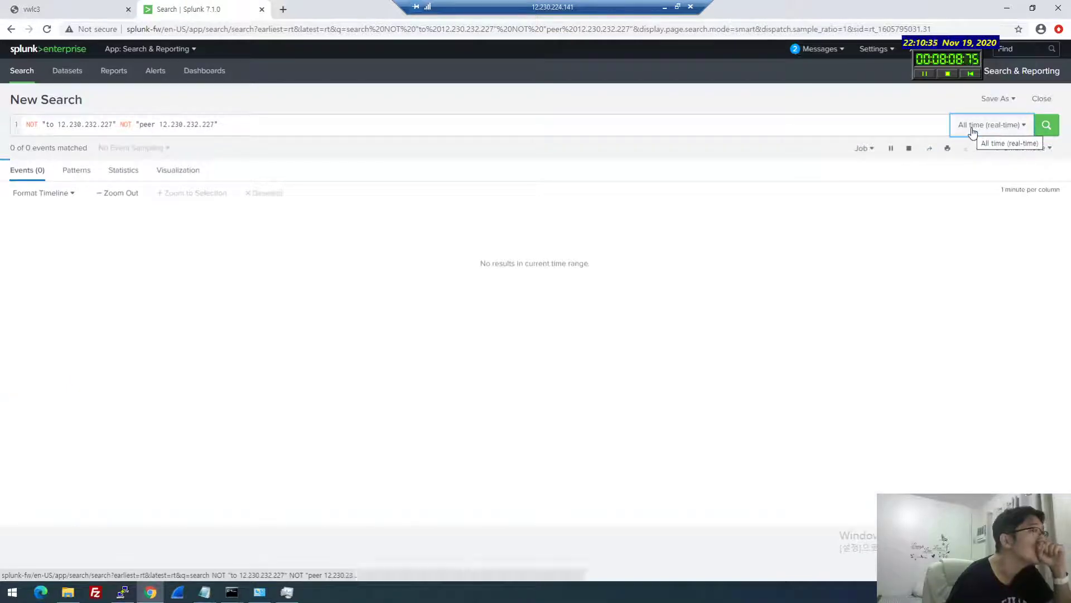
click(994, 130)
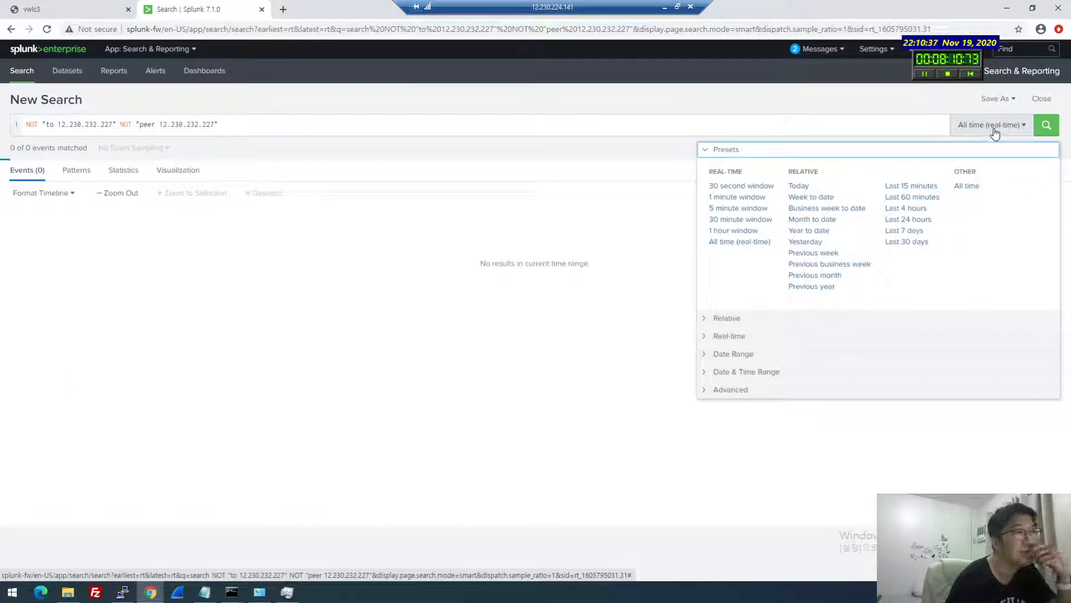
click(994, 131)
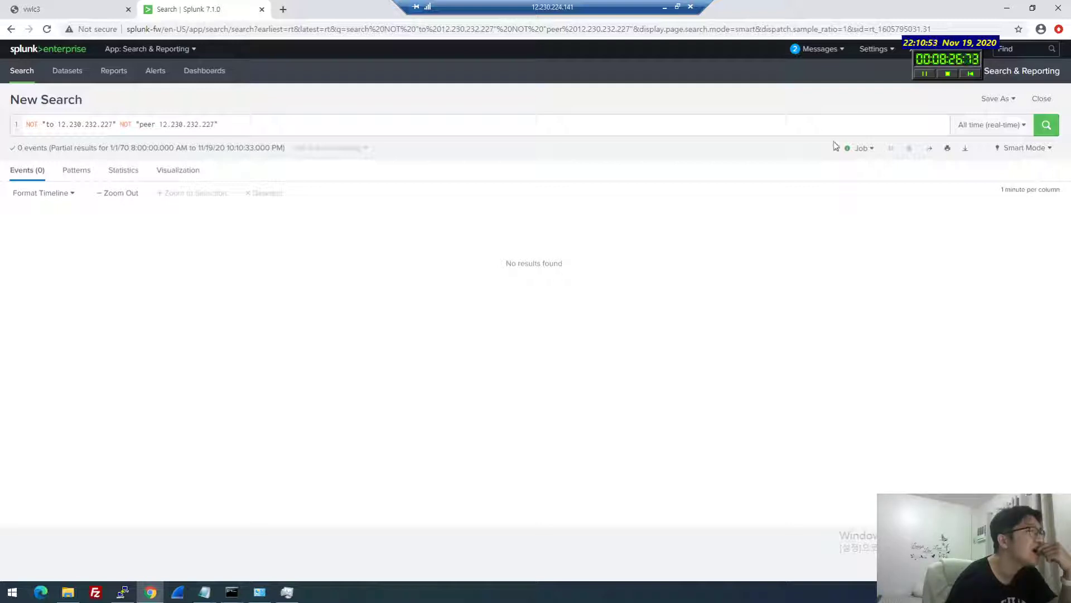
click(983, 125)
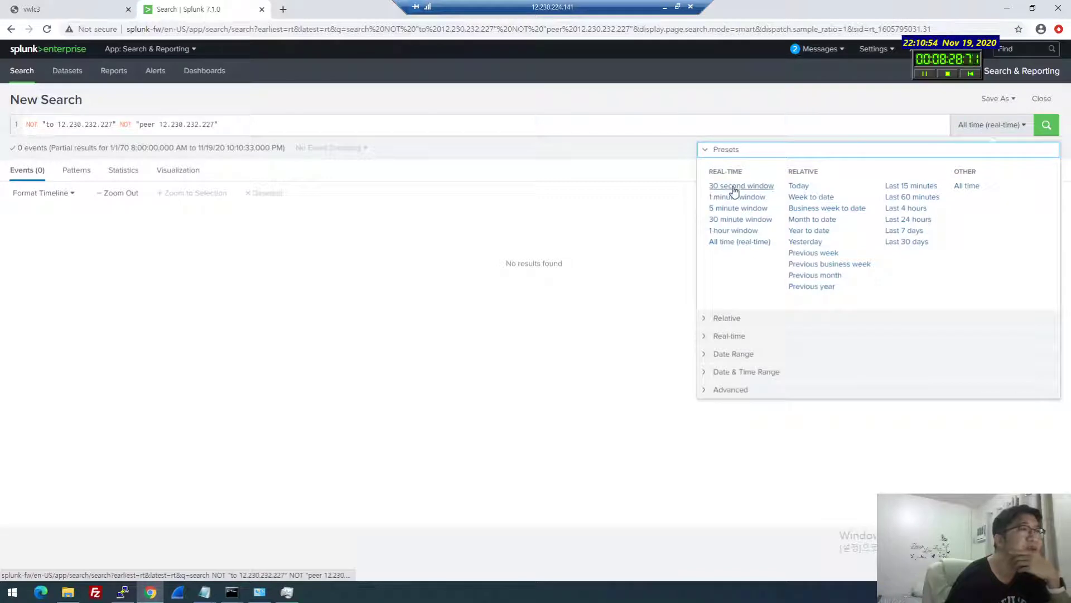
click(738, 220)
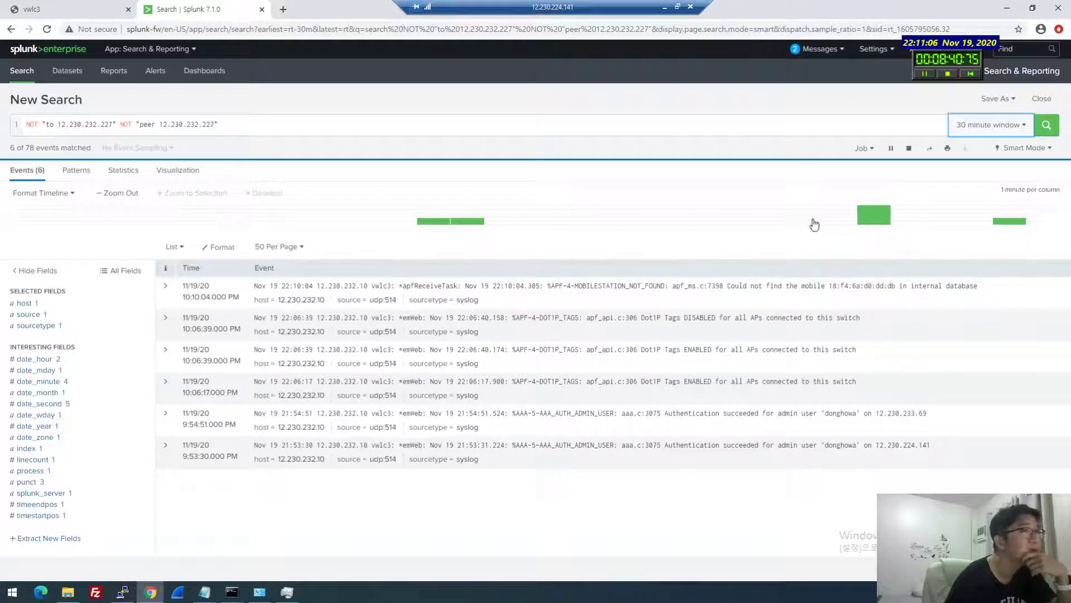
click(990, 224)
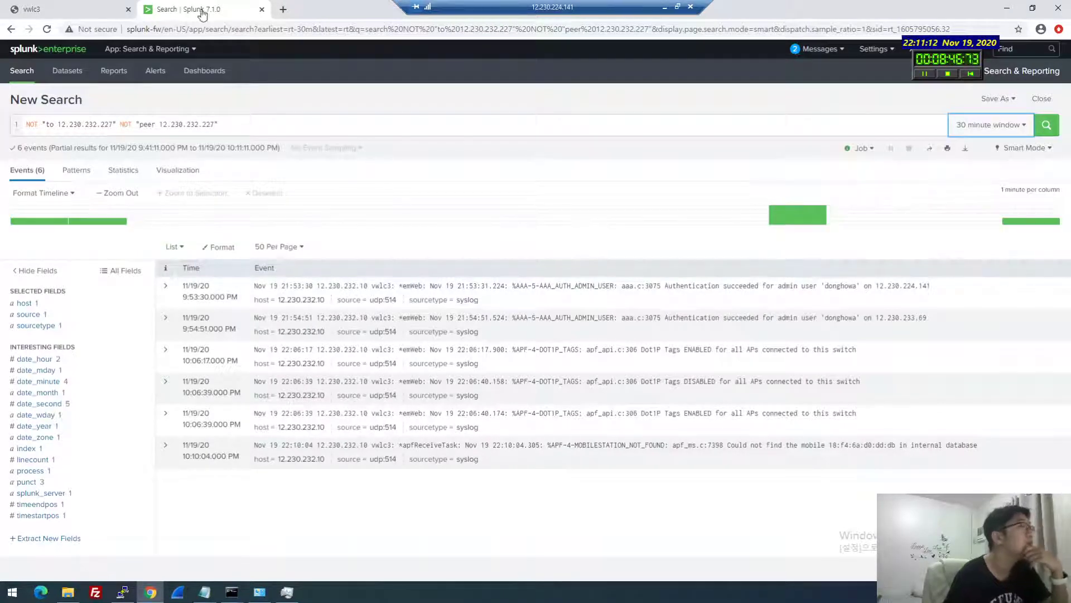
key(ctrl+Tab)
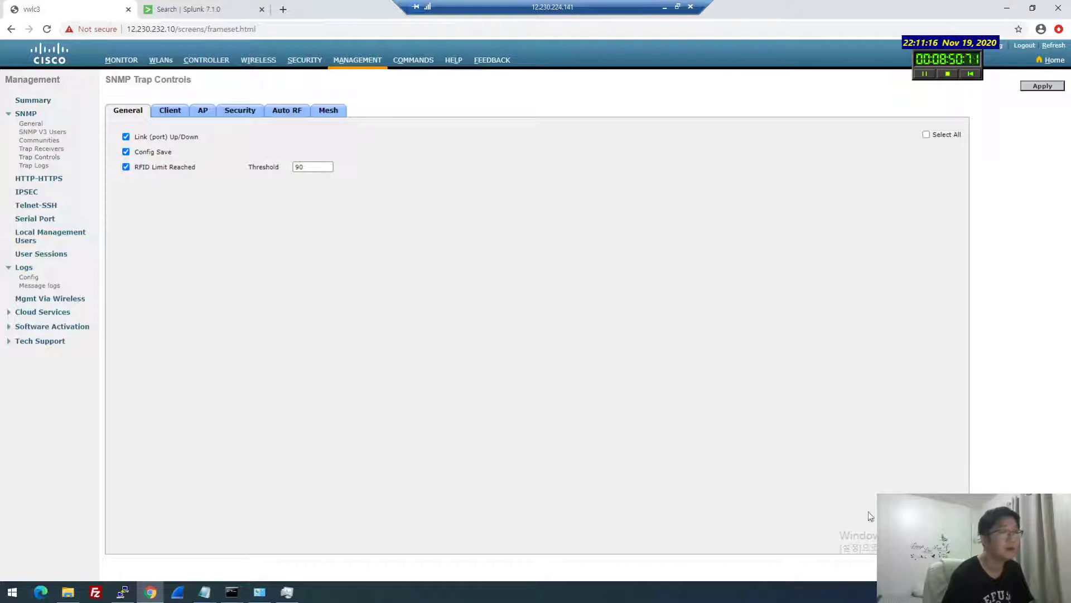
Check the Wi-Fi adapter's address with ipconfig in a new Command Prompt
click(988, 591)
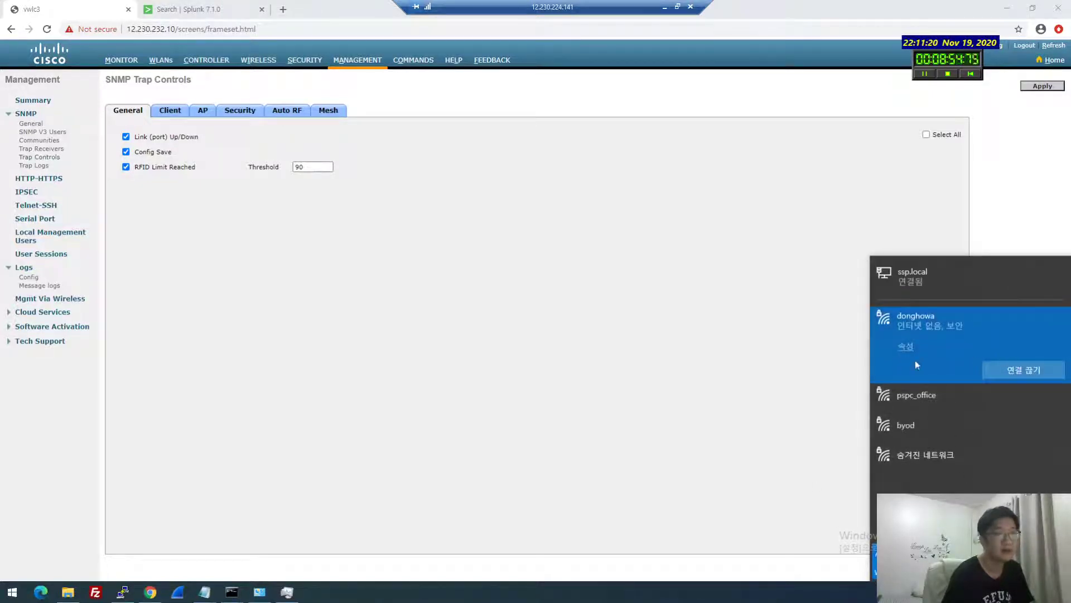
click(612, 374)
key(super+r)
key(Return)
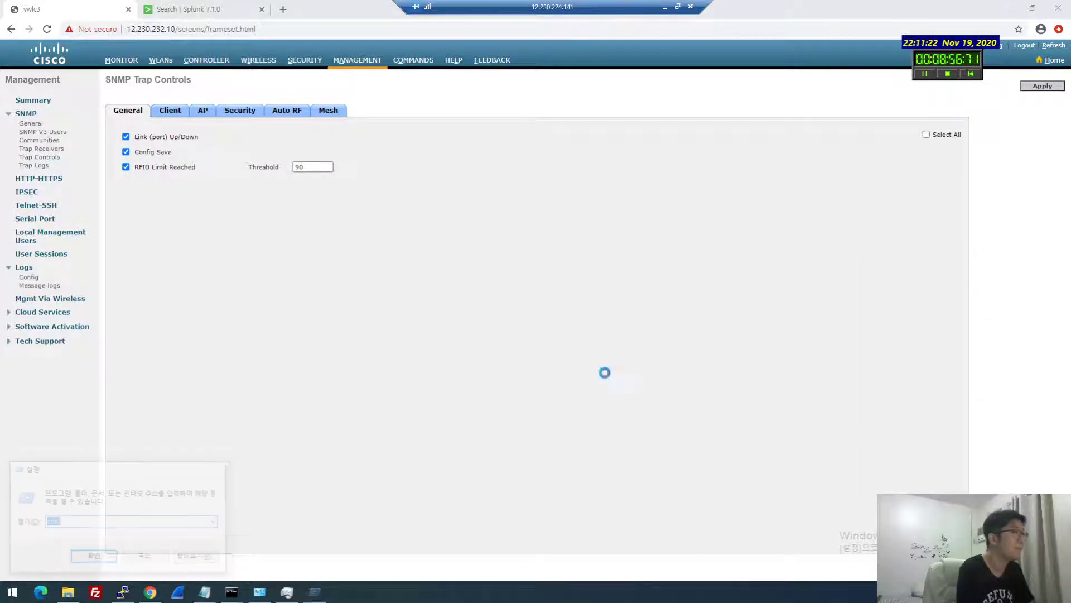
text(ipconfig)
key(Return)
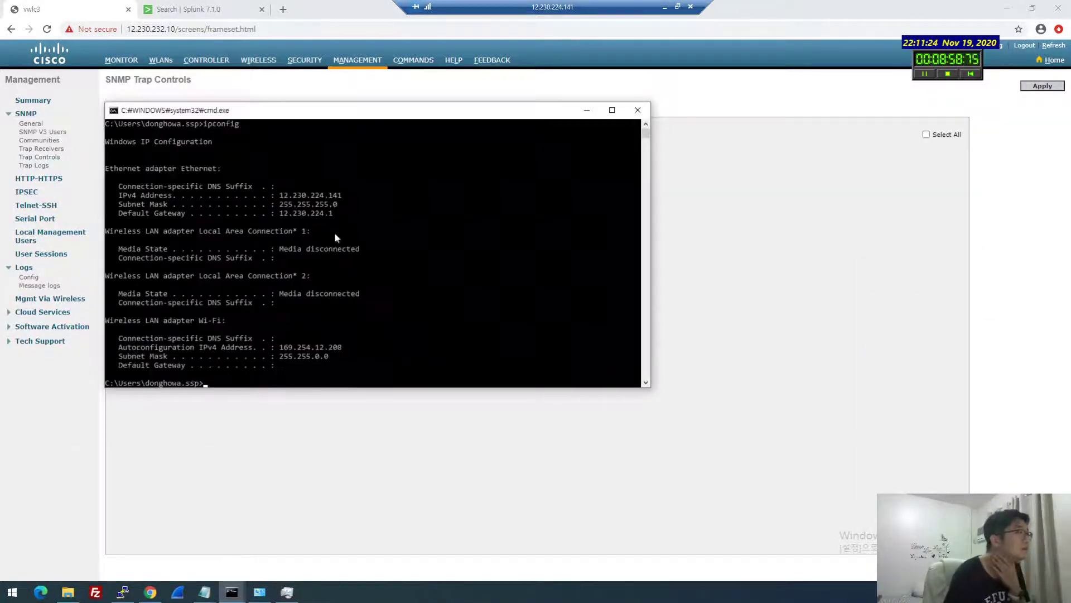
click(334, 401)
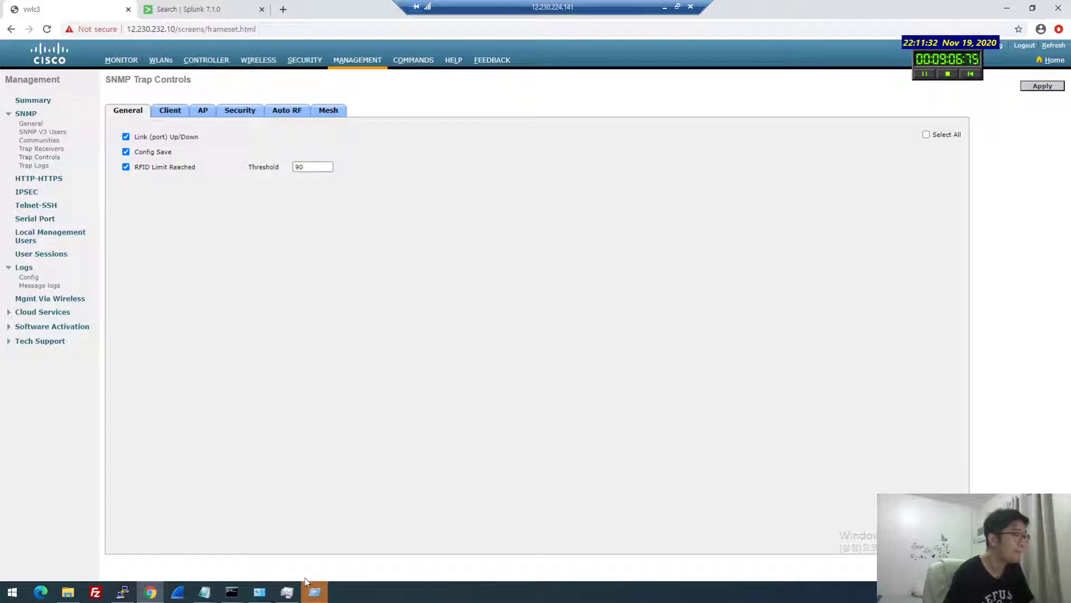
Ping 12.230.232.252, which replies, then stop the ping
key(super+r)
click(154, 557)
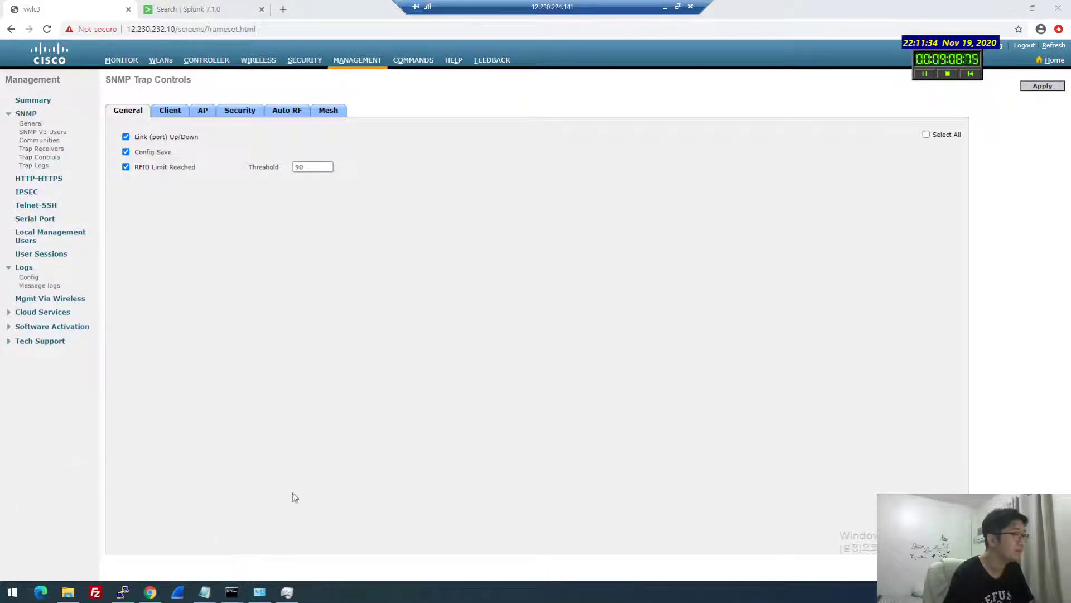
text(p)
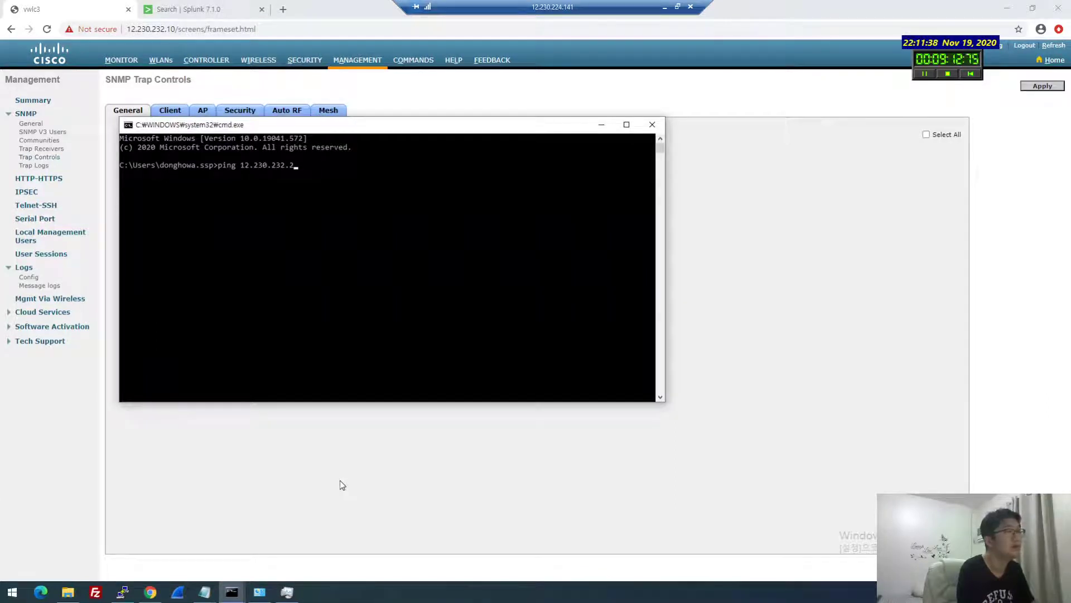
text(ing 12.230.232.252)
key(Return)
key(ctrl+c)
Ping 12.230.232.253 several times, getting no replies
key(Up)
key(BackSpace)
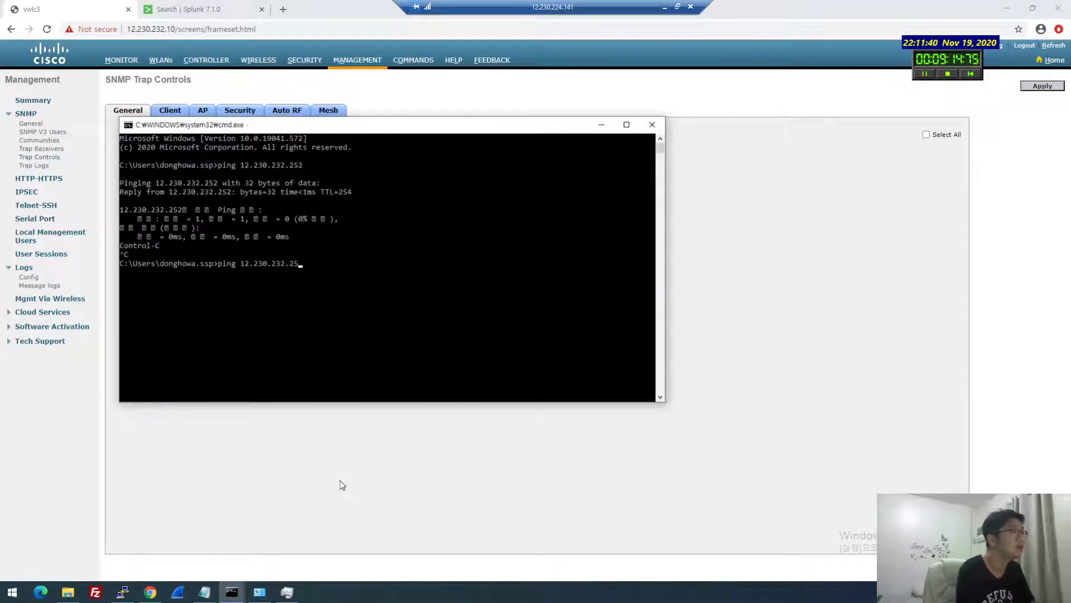
text(3)
key(Return)
key(ctrl+c)
key(Up)
key(Return)
key(Up)
key(Return)
key(ctrl+c)
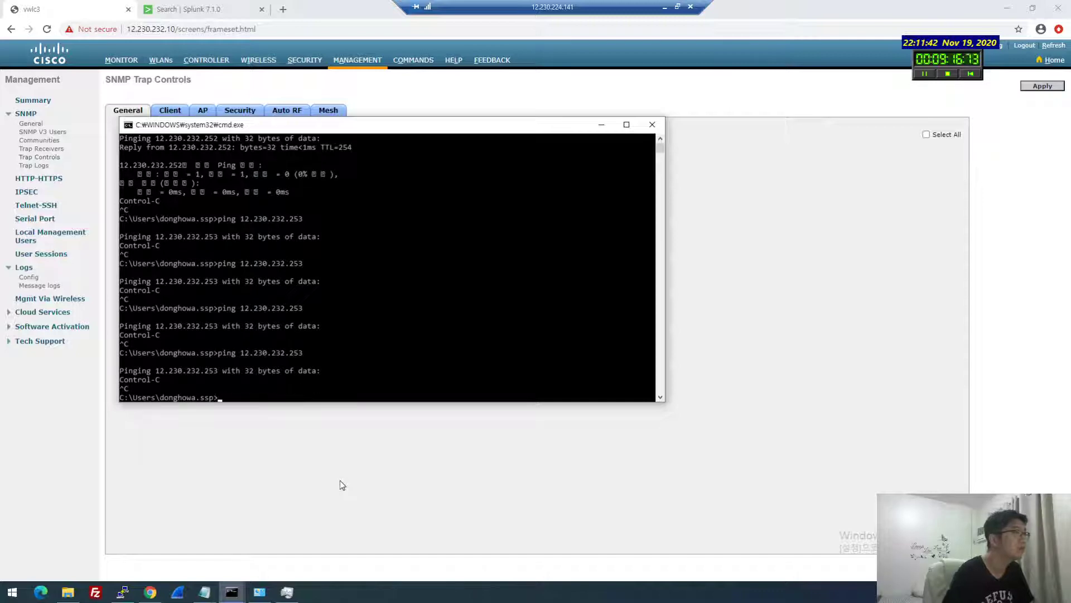
click(829, 486)
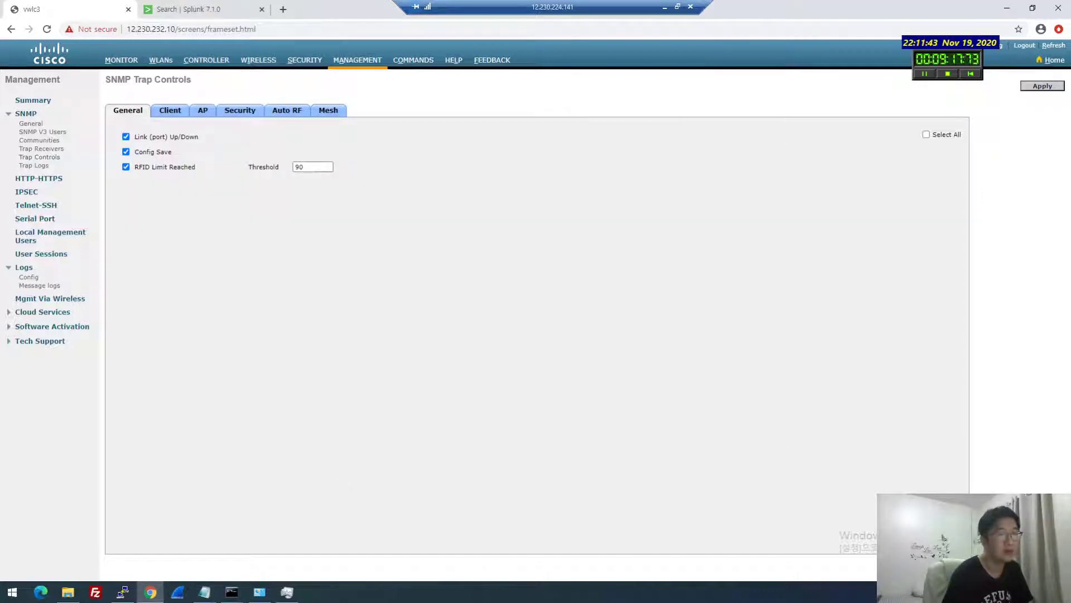
Set the Wi-Fi IPv4 address to static 12.230.232.253, mask 255.255.255.0, and close the properties
click(260, 592)
double_click(486, 309)
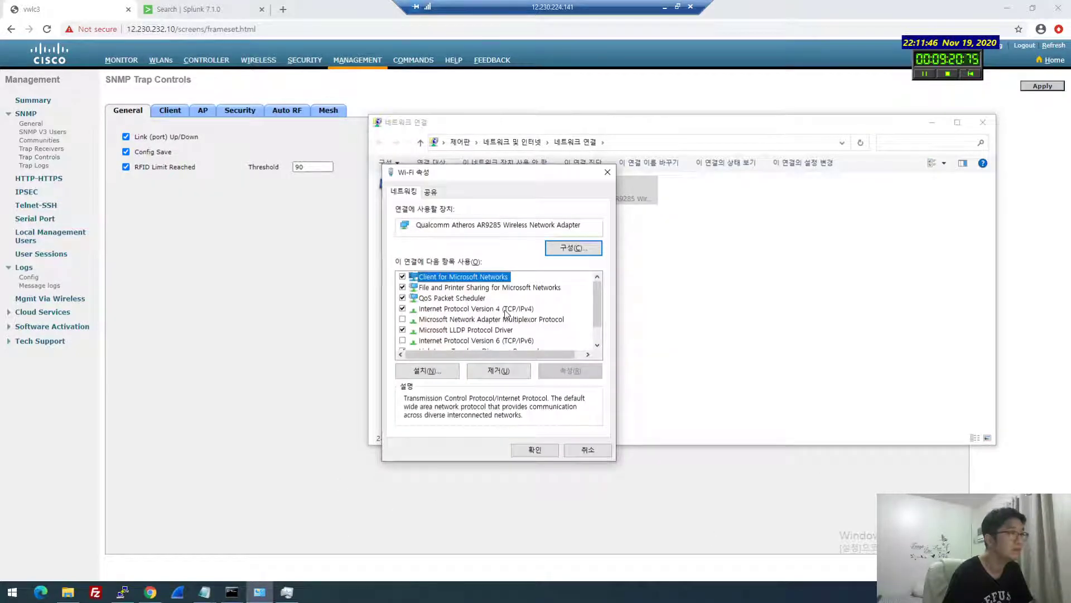
click(473, 308)
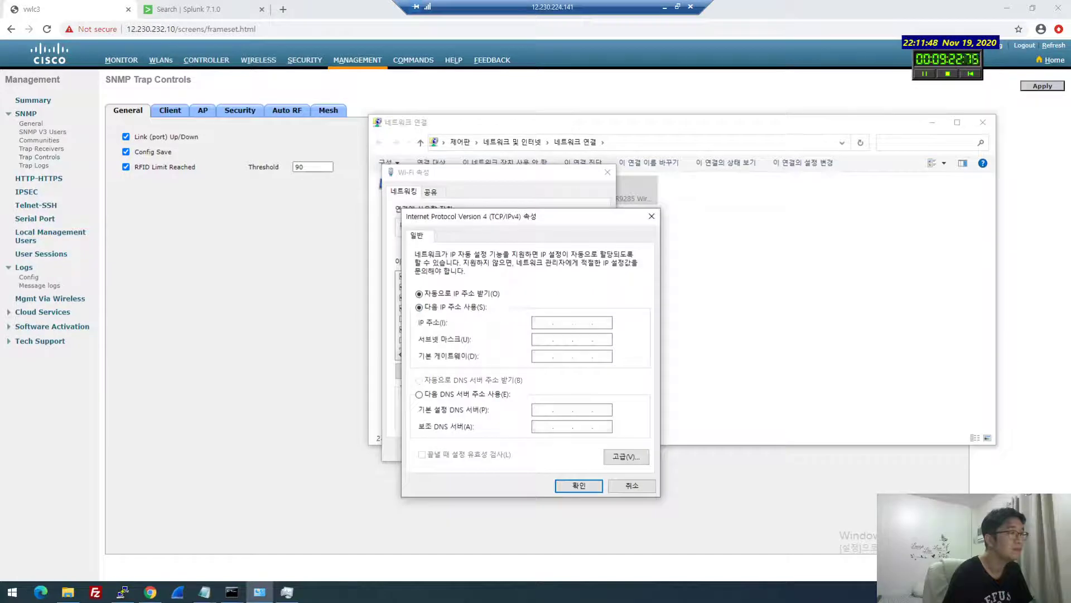
click(550, 323)
text(12.230.23)
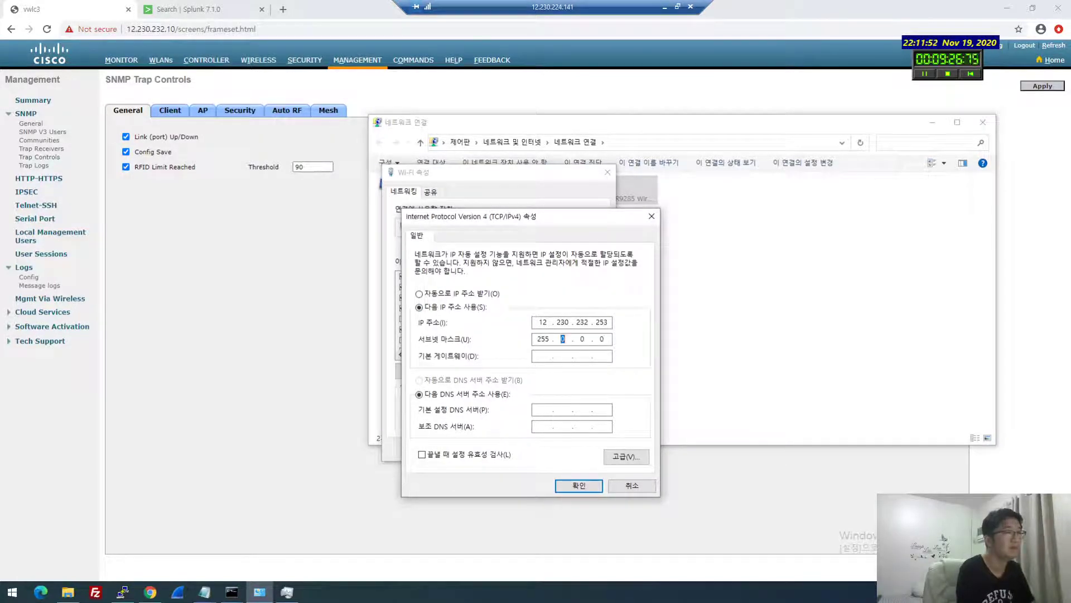
text(2552)
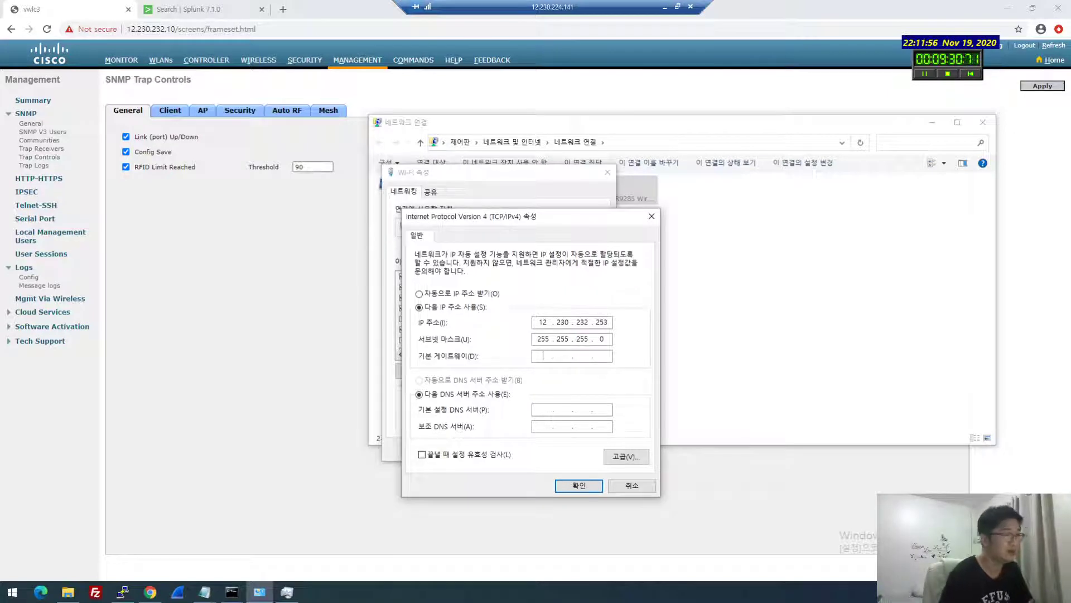
click(568, 483)
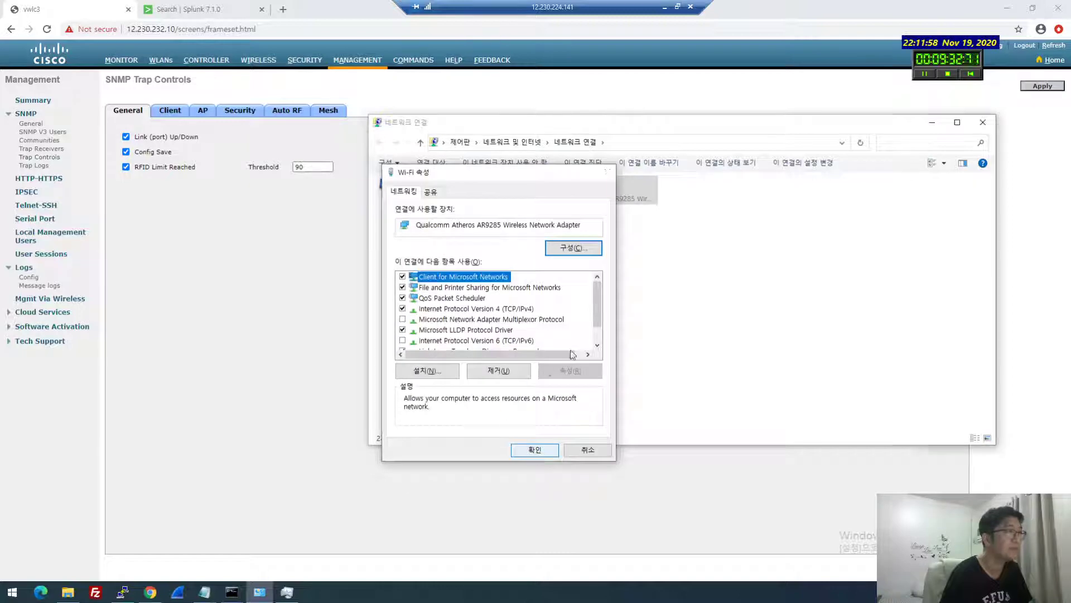
click(537, 449)
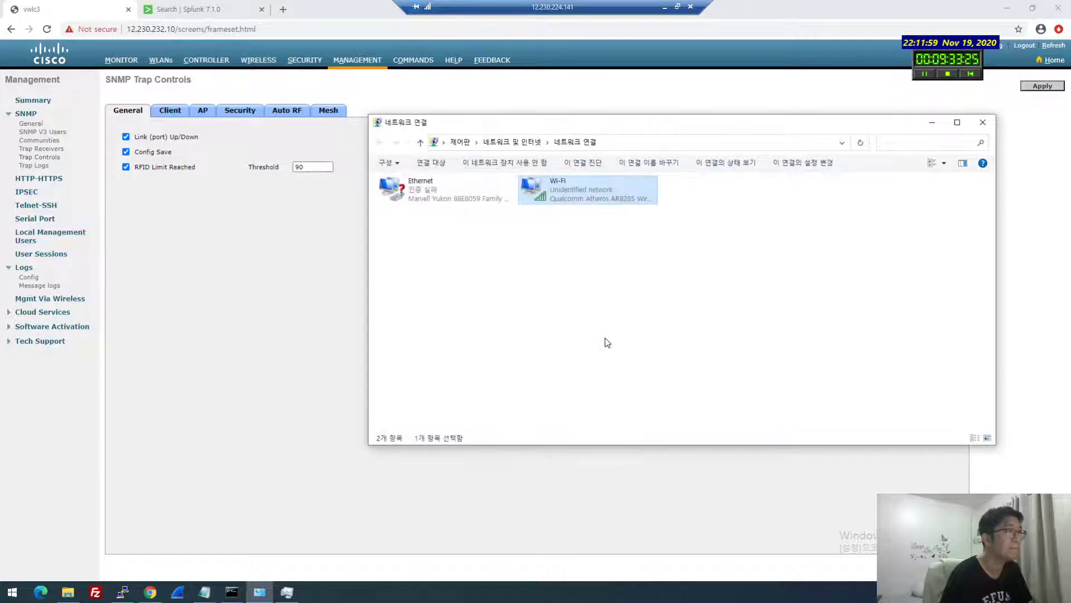
click(231, 592)
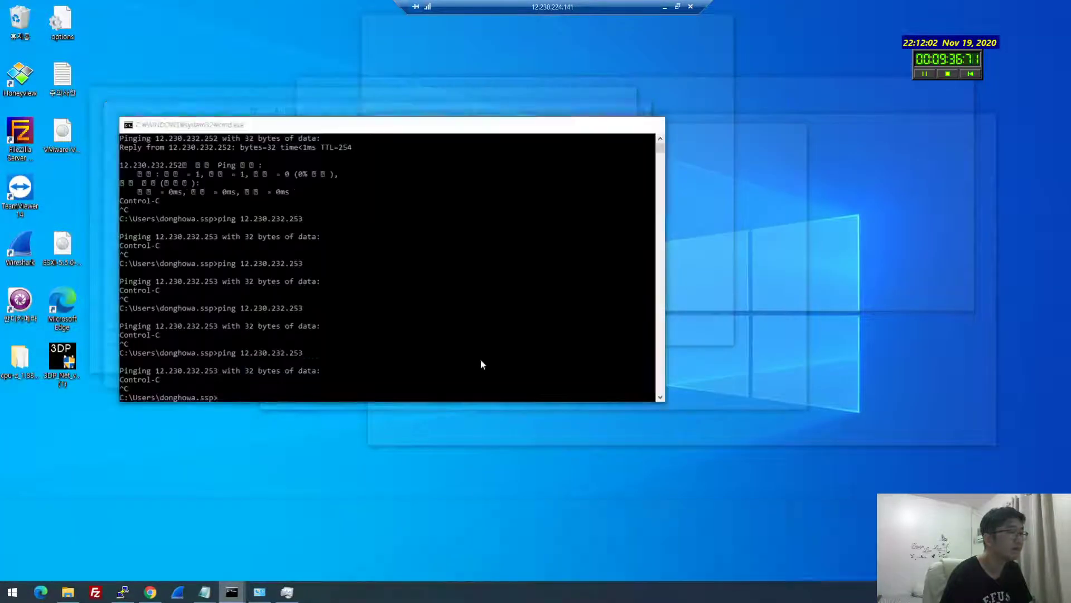
Close all the old Command Prompt windows
click(58, 549)
right_click(229, 588)
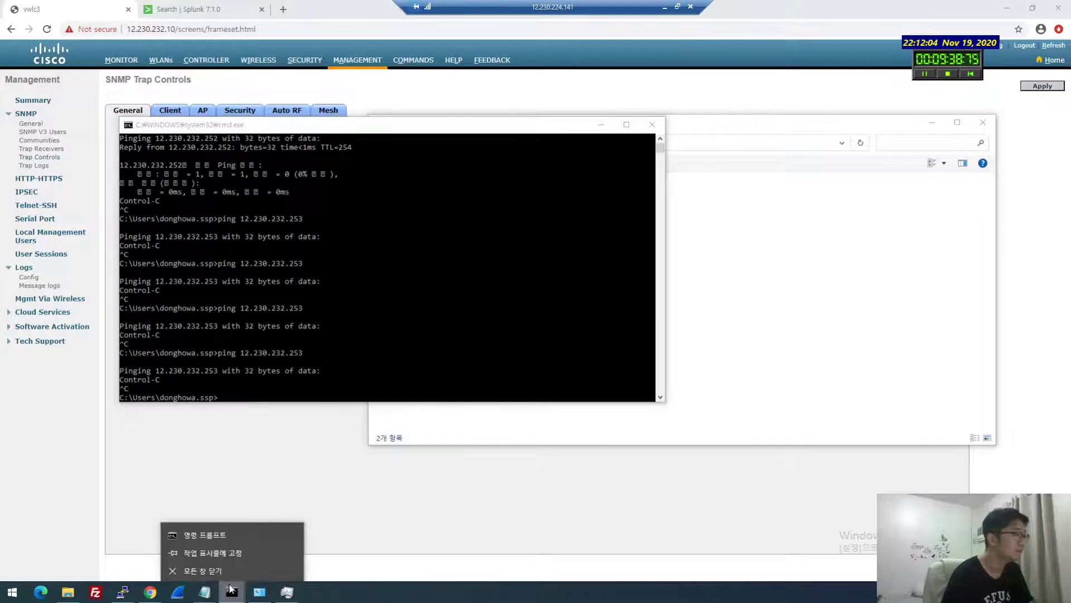
click(226, 568)
In a fresh Command Prompt, run ipconfig and ping gateway 12.230.232.1, which now replies
key(super+r)
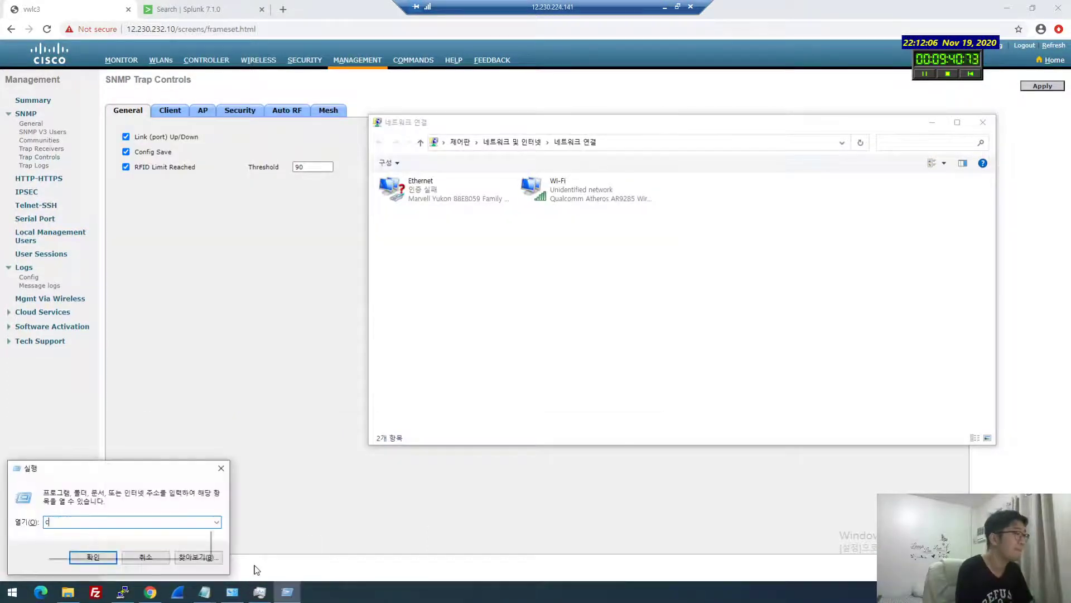
key(Return)
text(ipconfig)
key(Return)
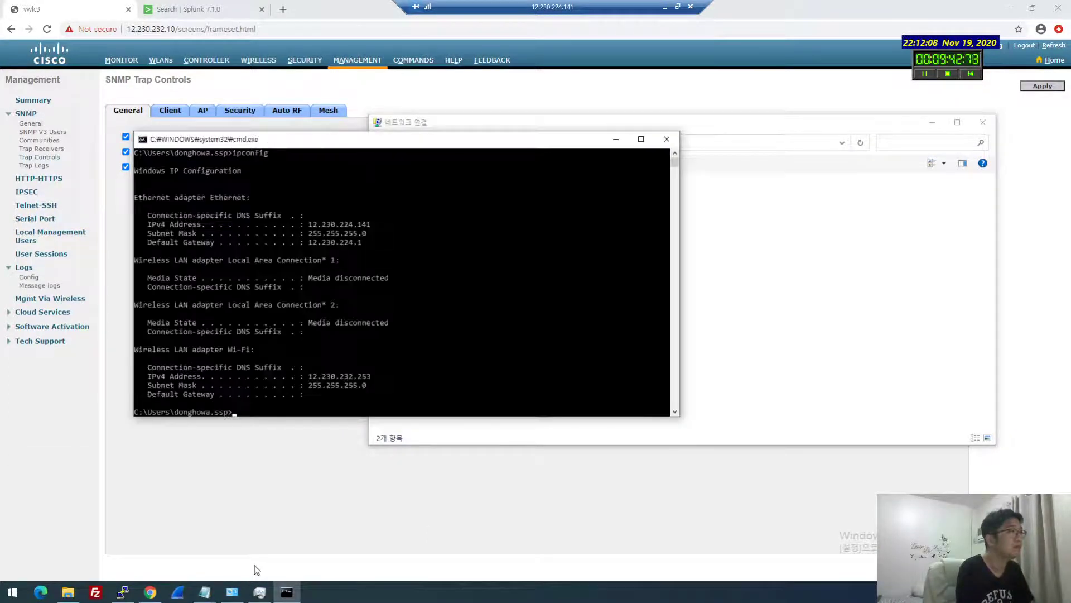
text(ping 12.230.232.1)
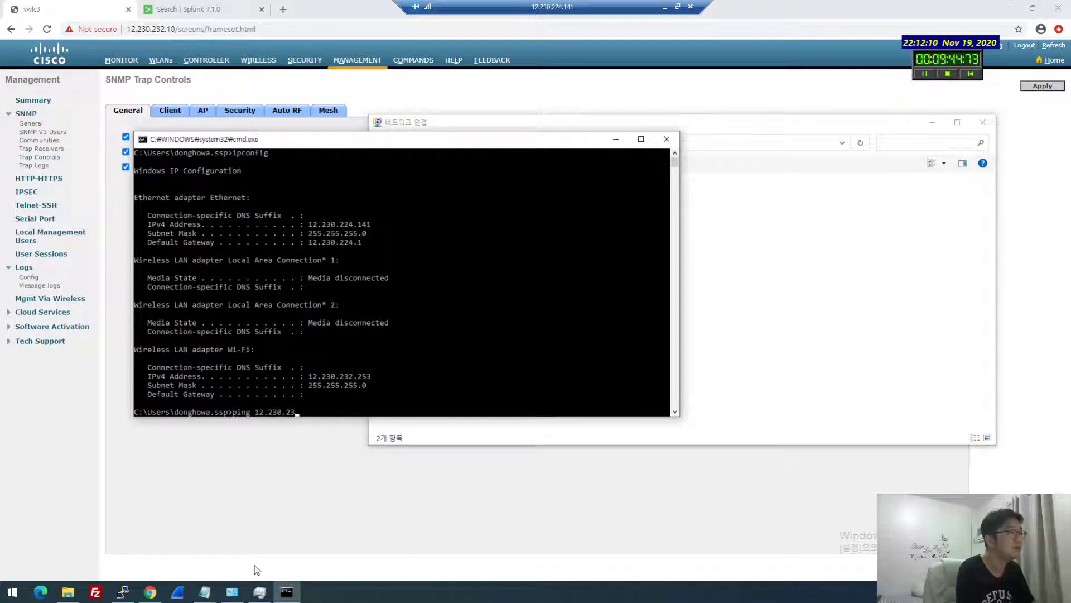
key(Return)
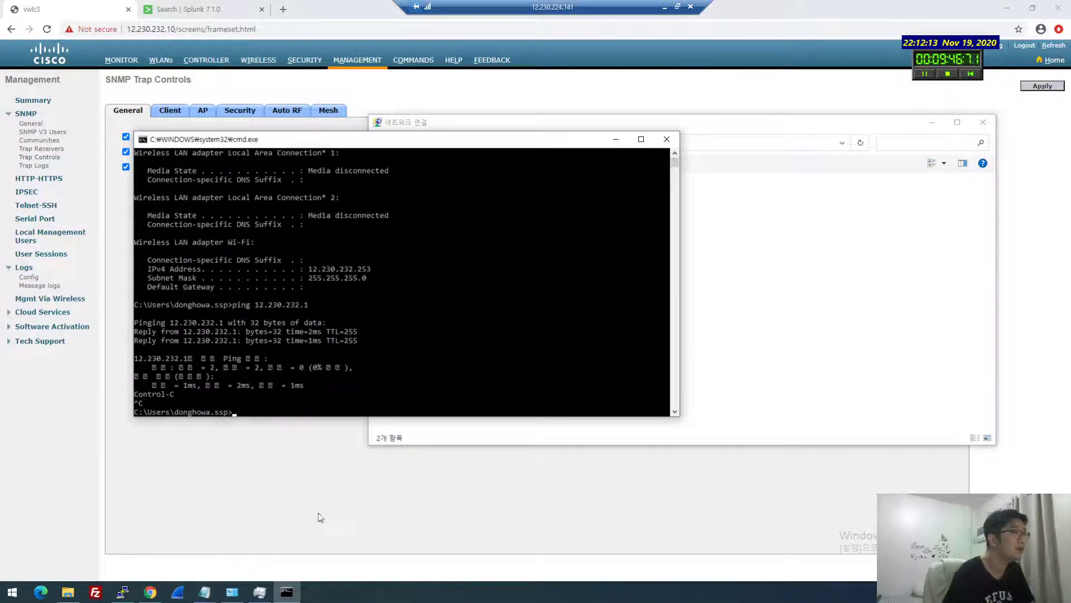
click(247, 96)
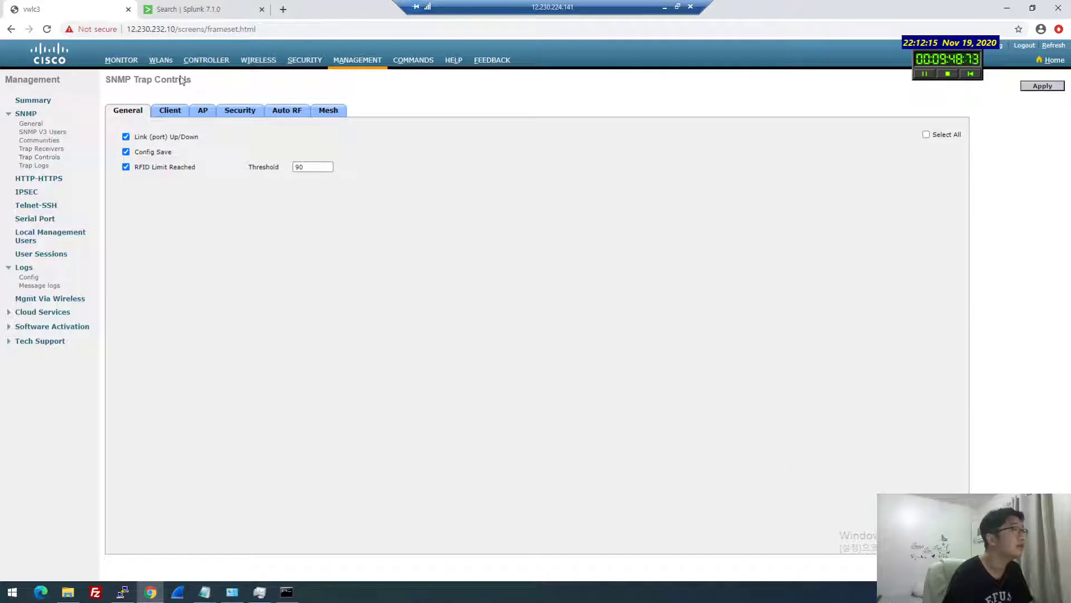
Check the connected client's details from Monitor, then go to the WLANs list showing donghowa
click(121, 60)
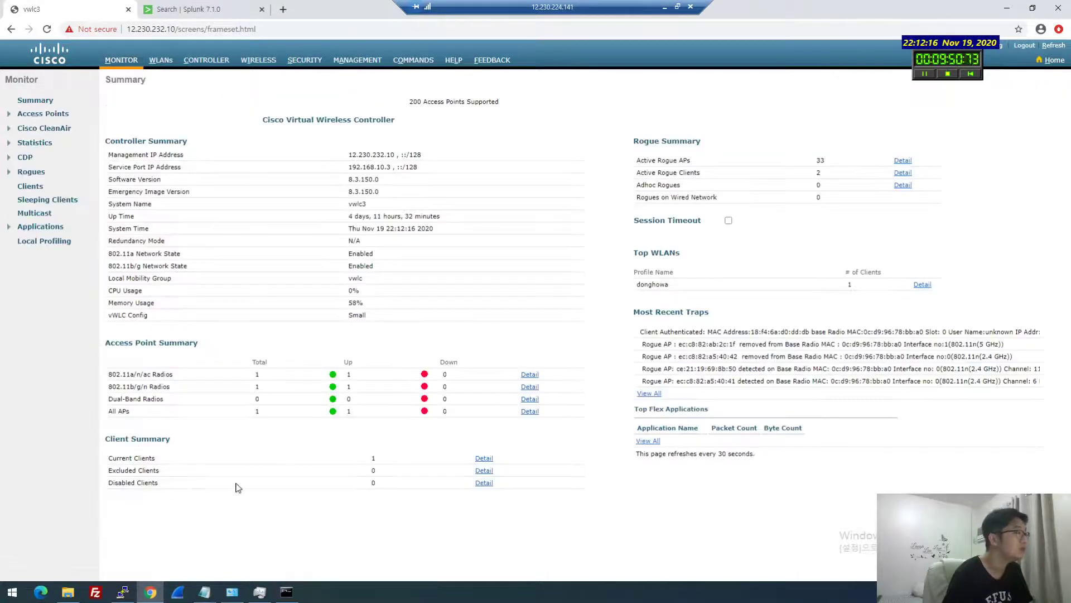
click(484, 459)
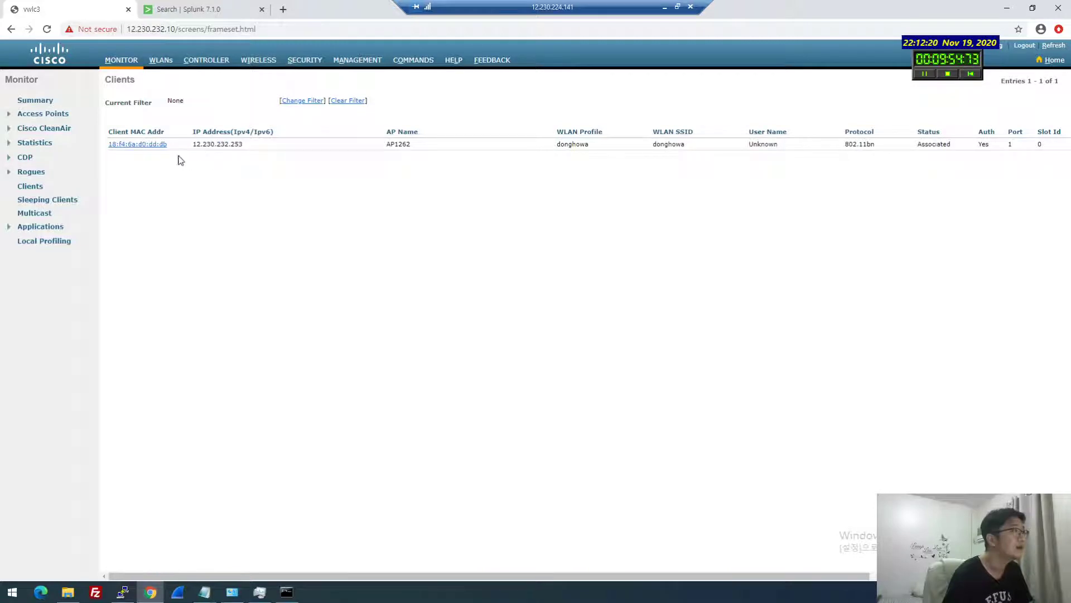
click(140, 144)
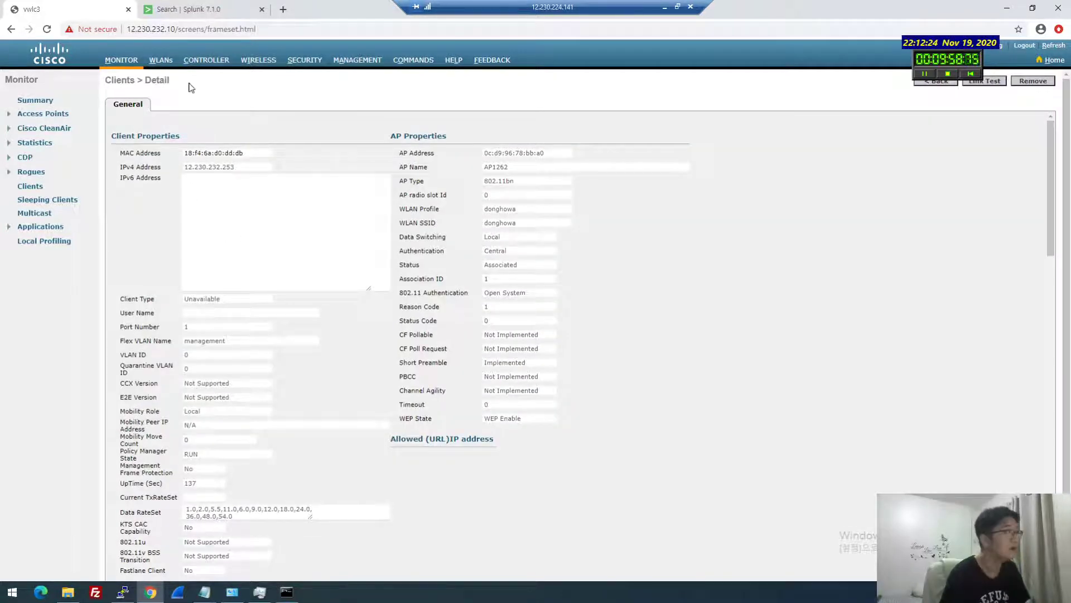
click(160, 60)
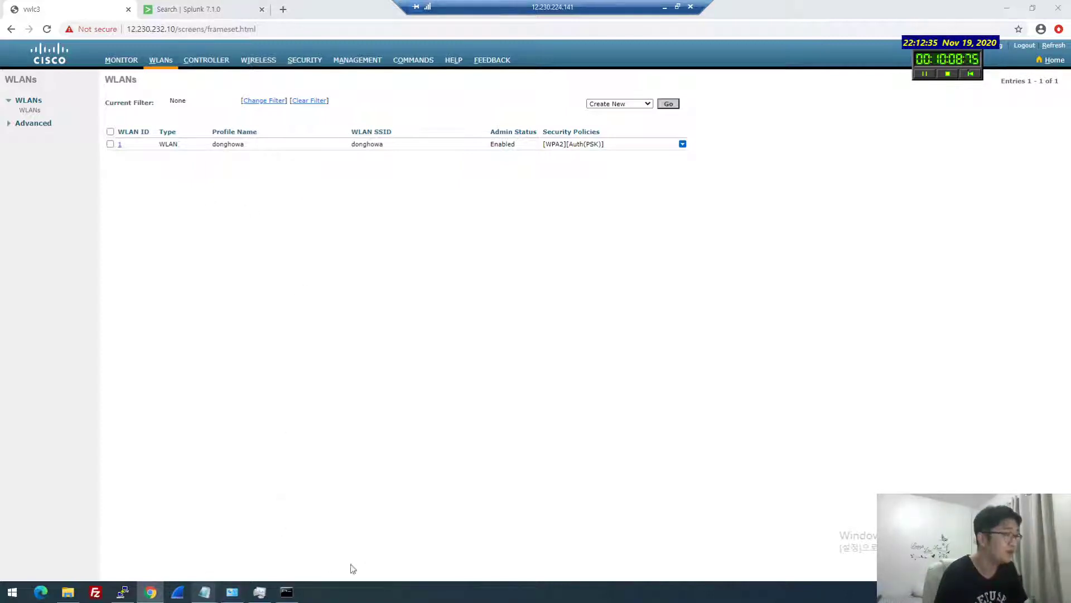
Move the Notepad++ notes window to the upper right of the local desktop
mouse_move(204, 591)
click(263, 544)
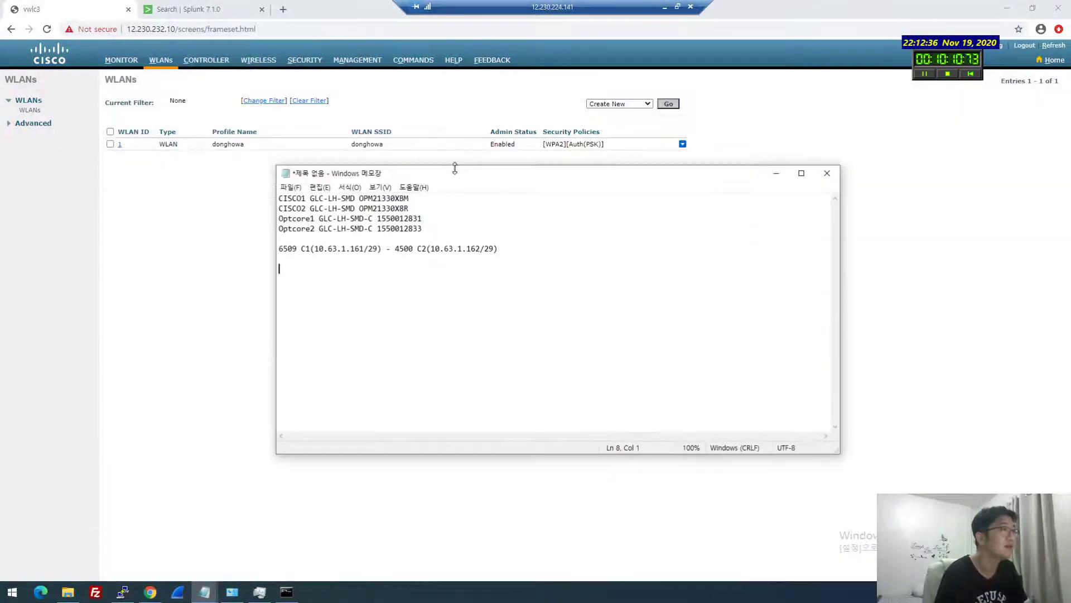
drag(577, 178, 757, 223)
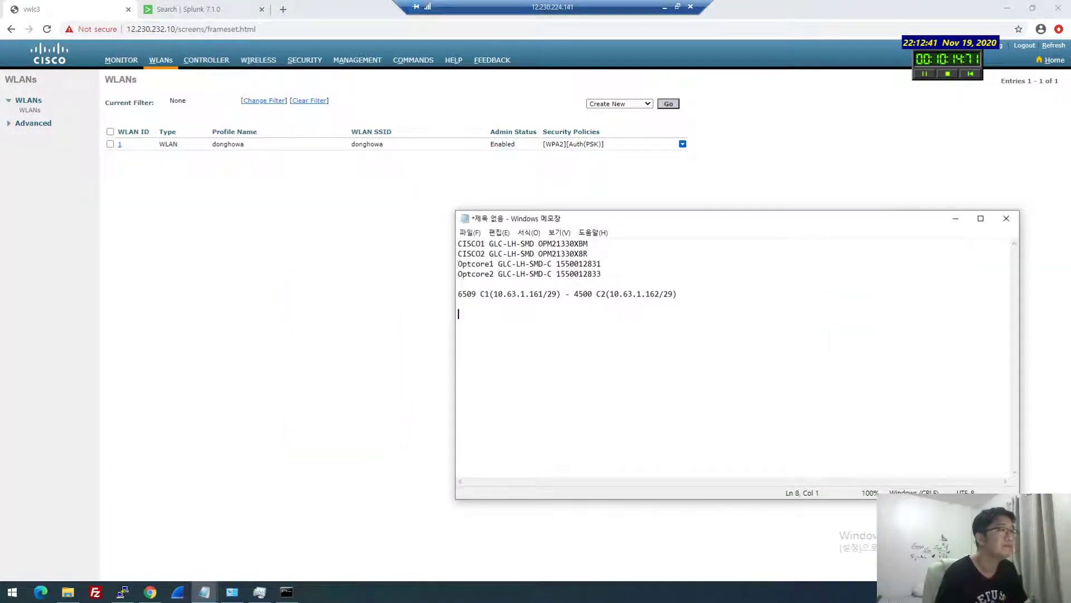
click(832, 144)
click(664, 6)
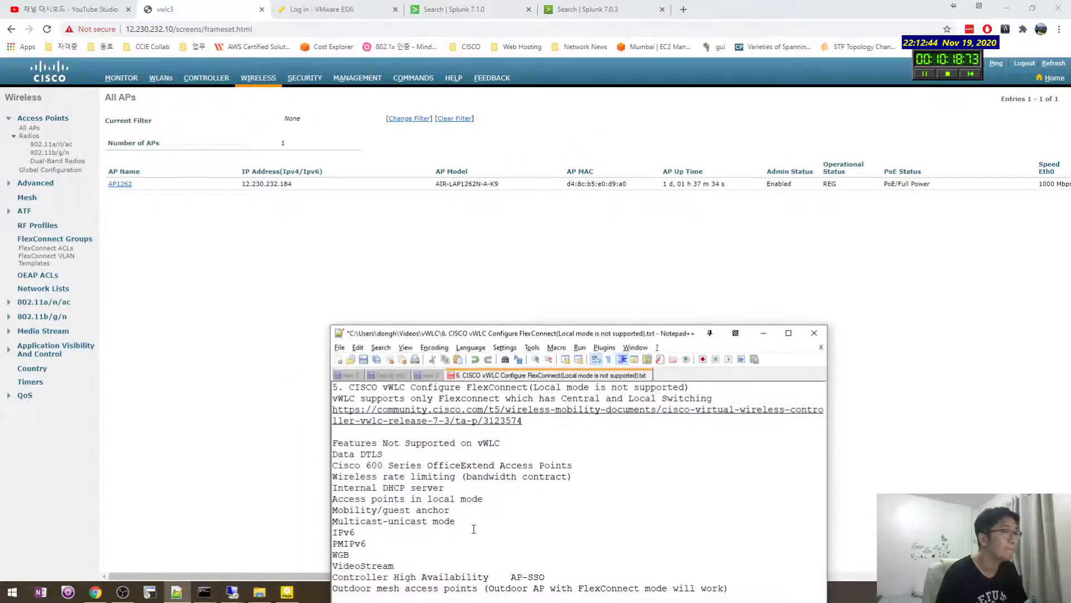
drag(501, 329, 716, 161)
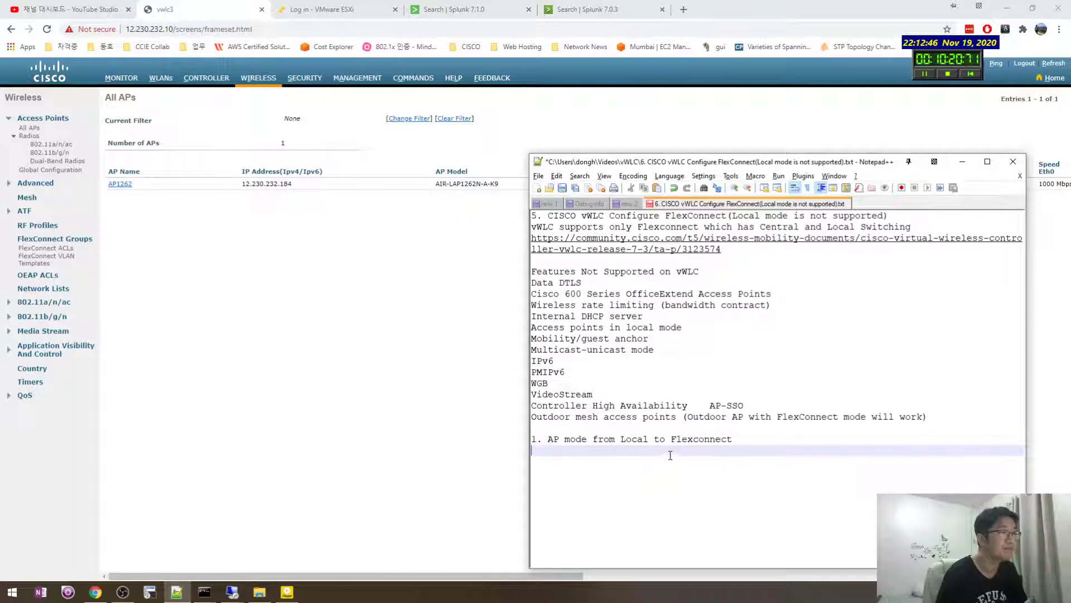
Maximise the remote desktop with the notes beside it, and open WLAN donghowa for editing
mouse_move(222, 597)
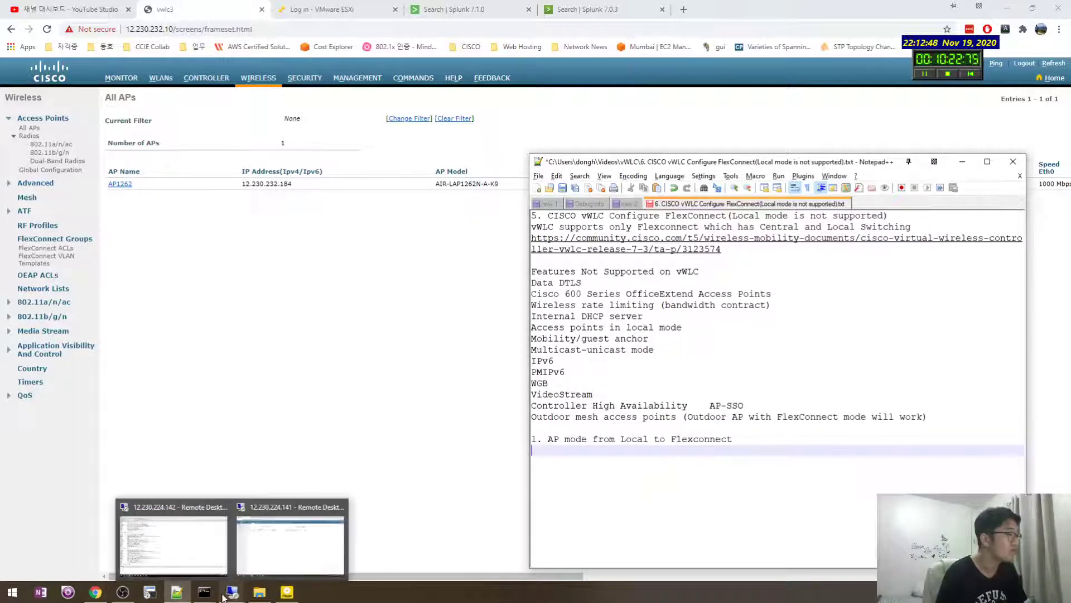
click(246, 554)
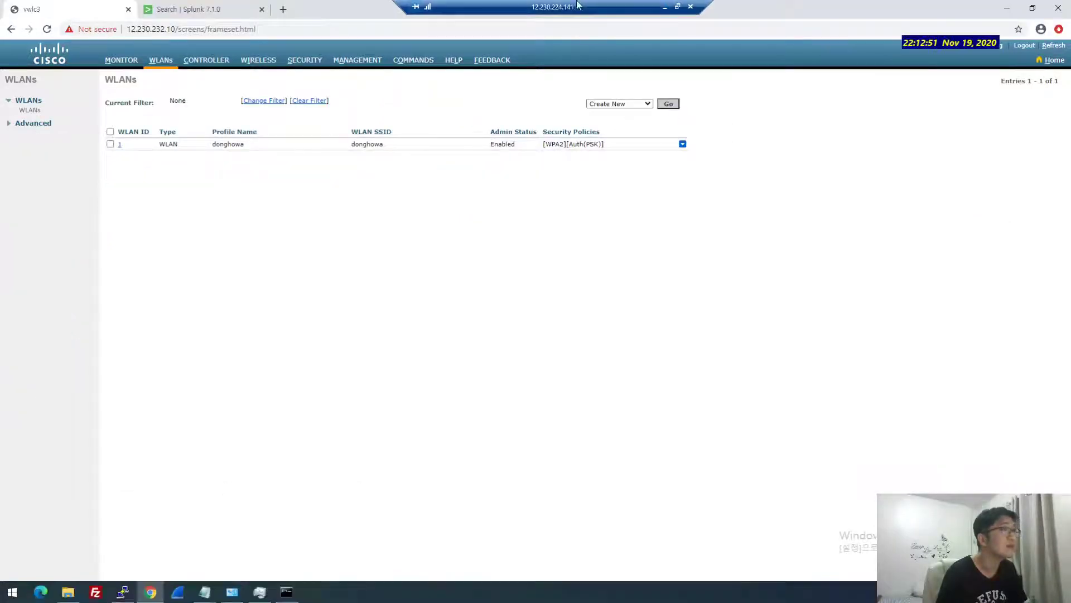
click(677, 7)
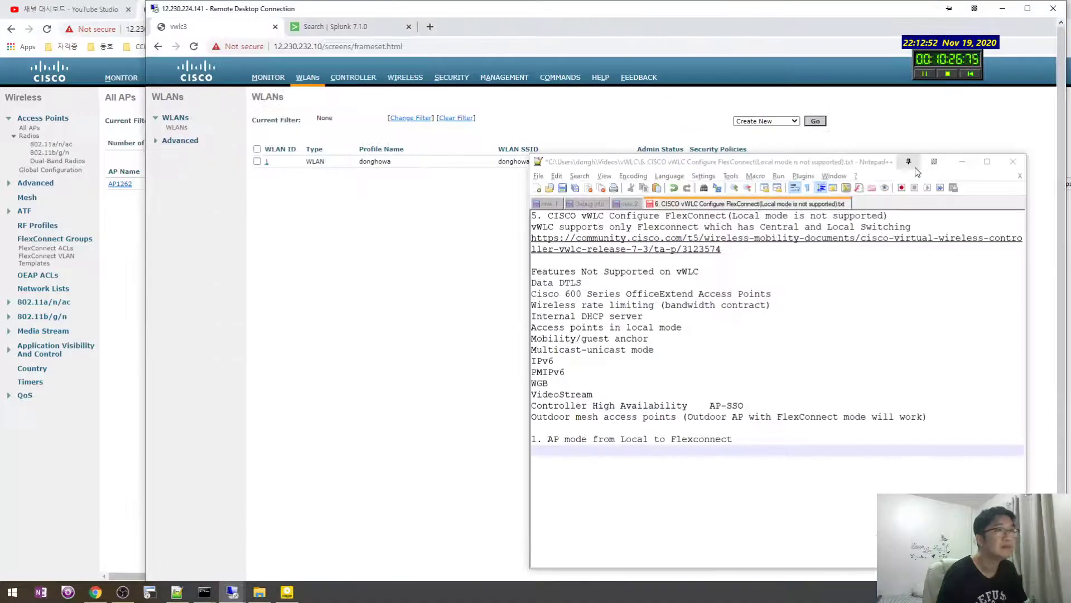
double_click(387, 12)
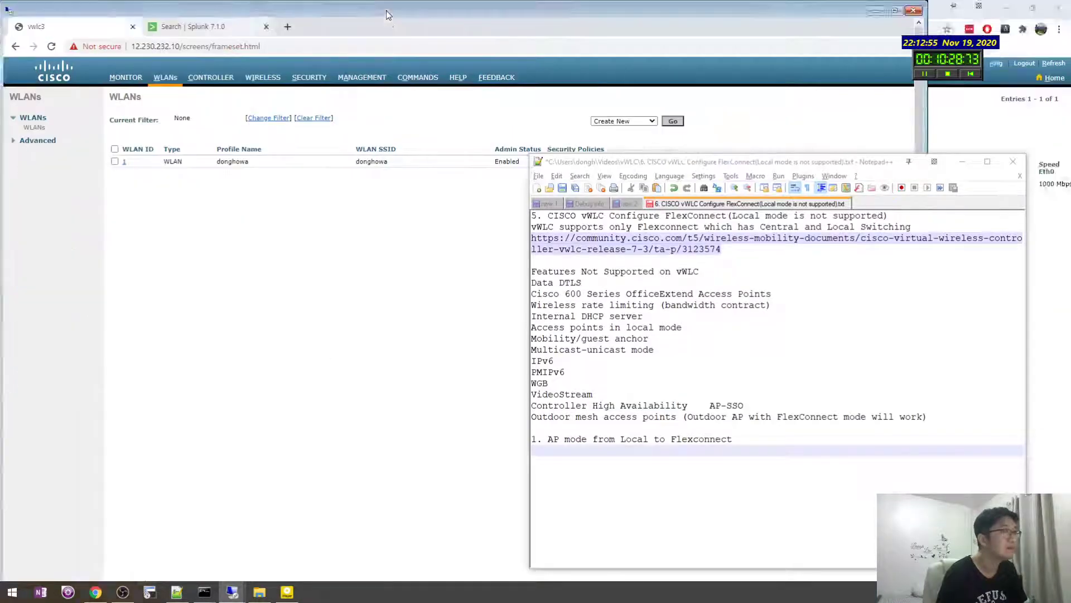
click(650, 473)
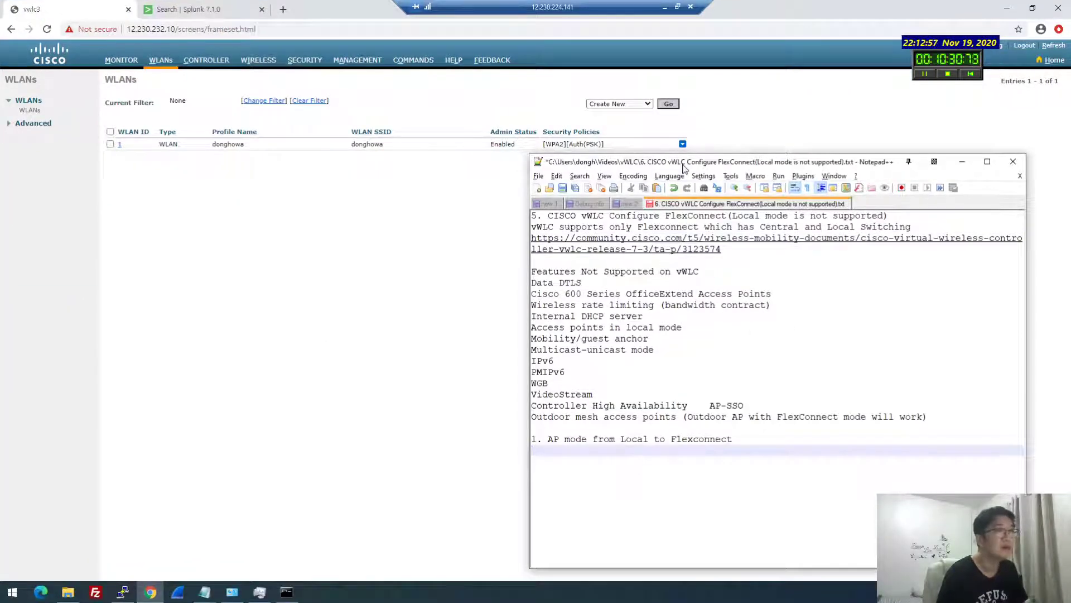
drag(685, 161, 869, 135)
click(120, 144)
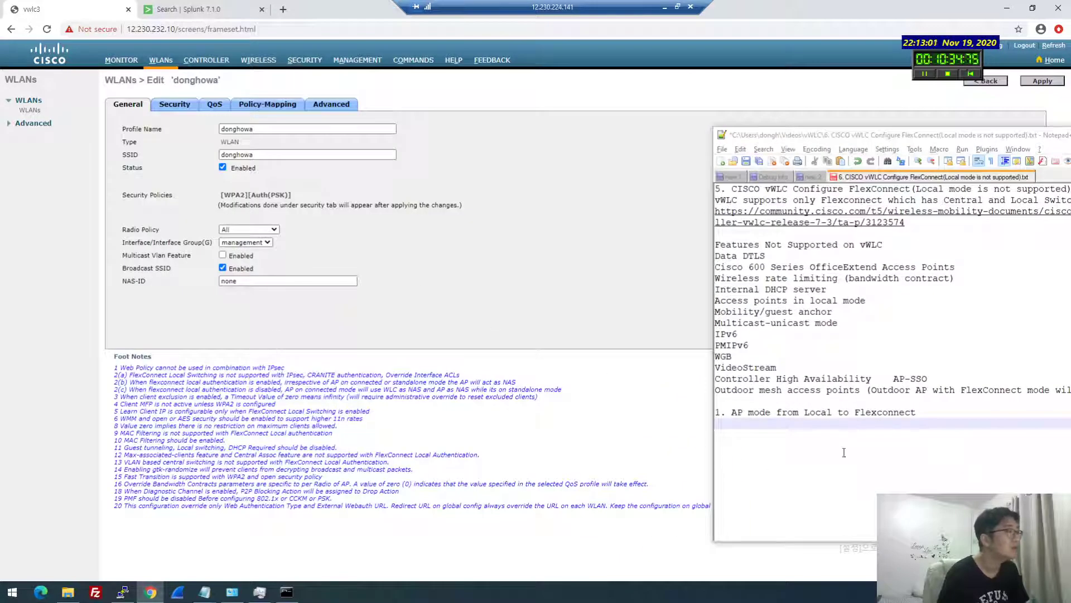
Add the note lines '2. Configure initial SSID' and '- status enabled' in Notepad++
click(843, 450)
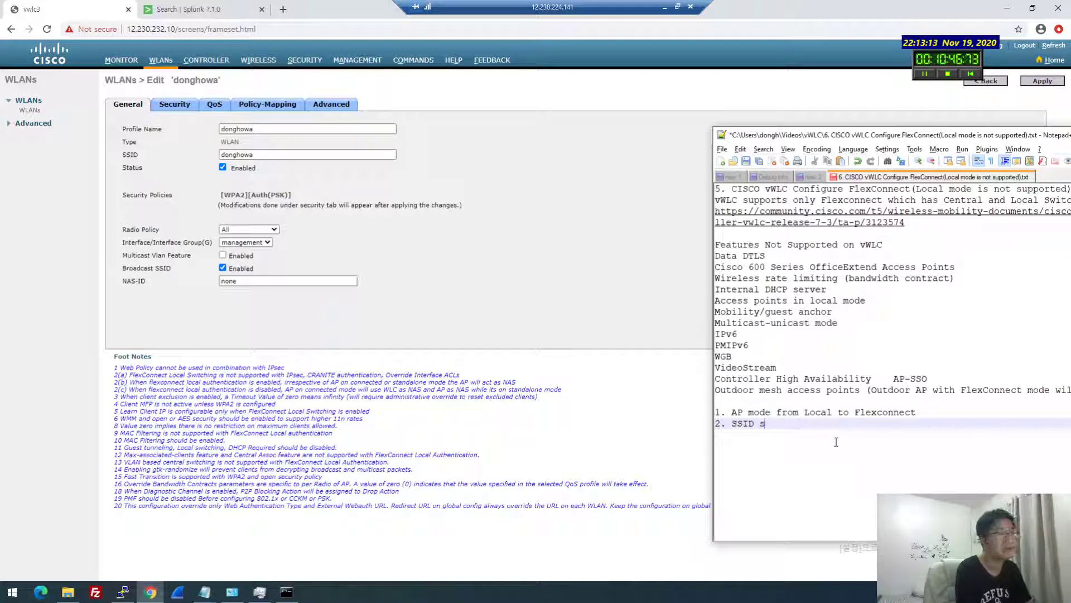
text(onfigure)
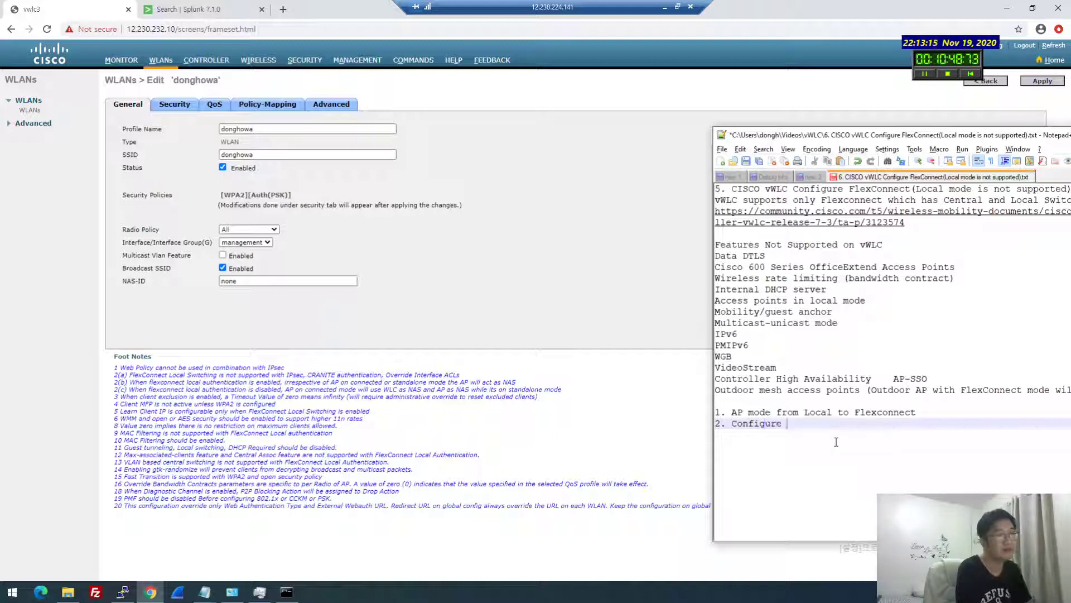
text( SSID)
key(BackSpace)
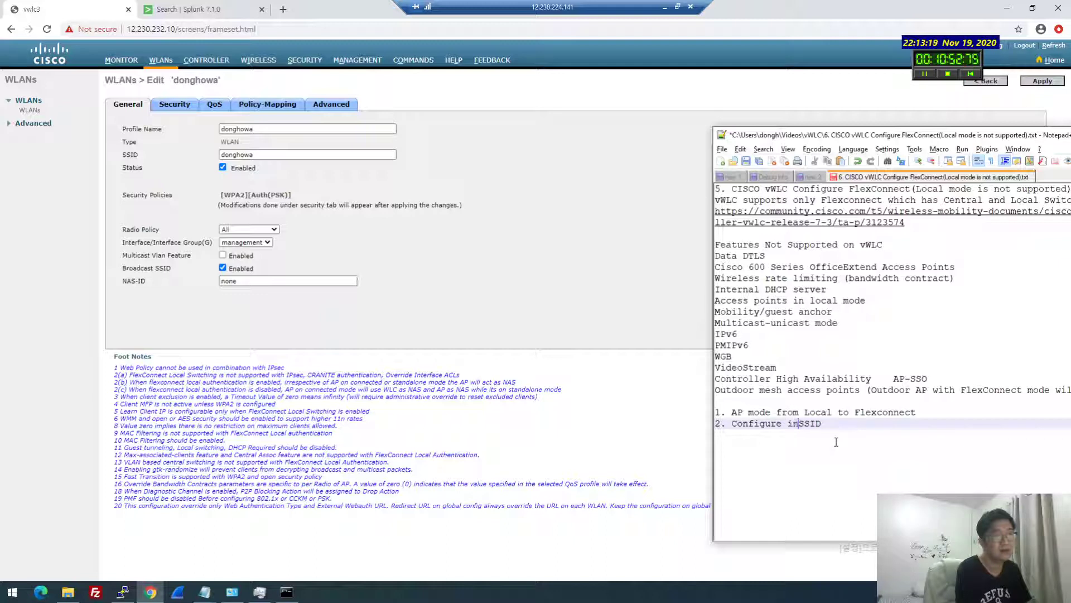
text(initial)
click(835, 442)
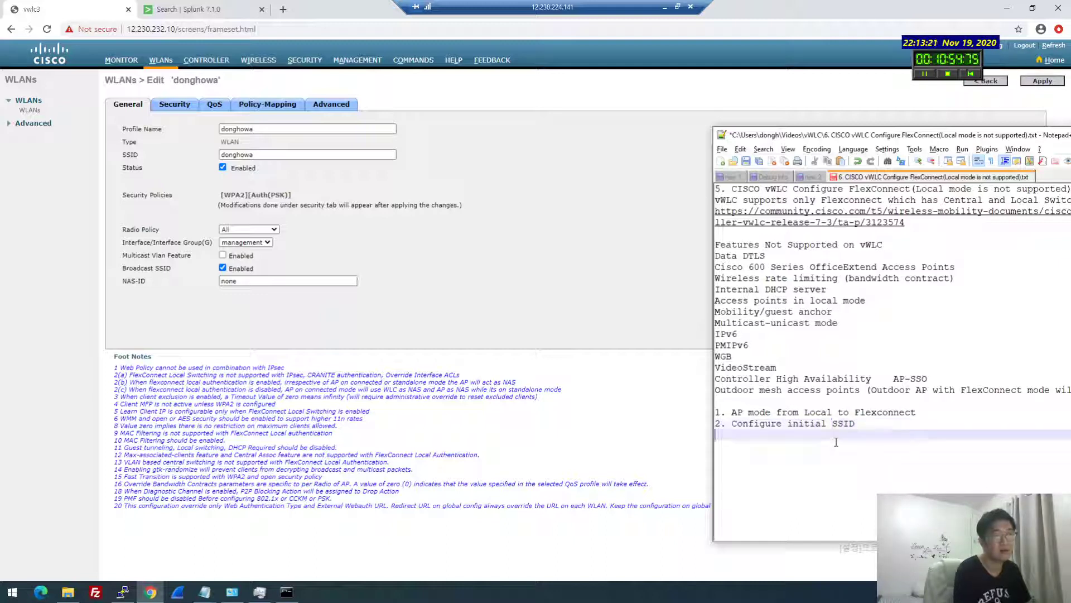
text(- )
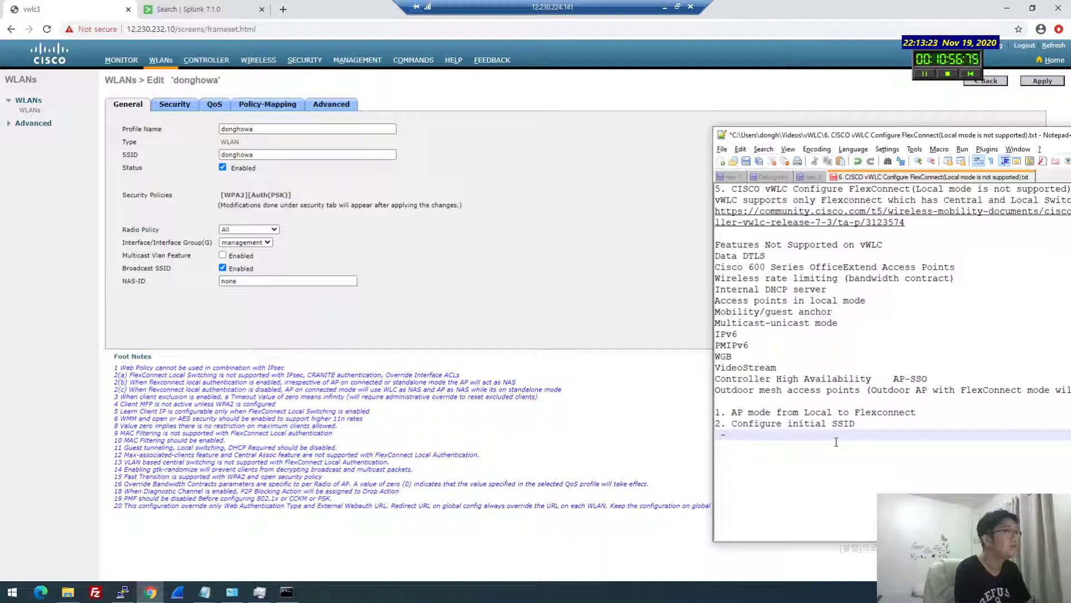
text(status enabled)
key(Return)
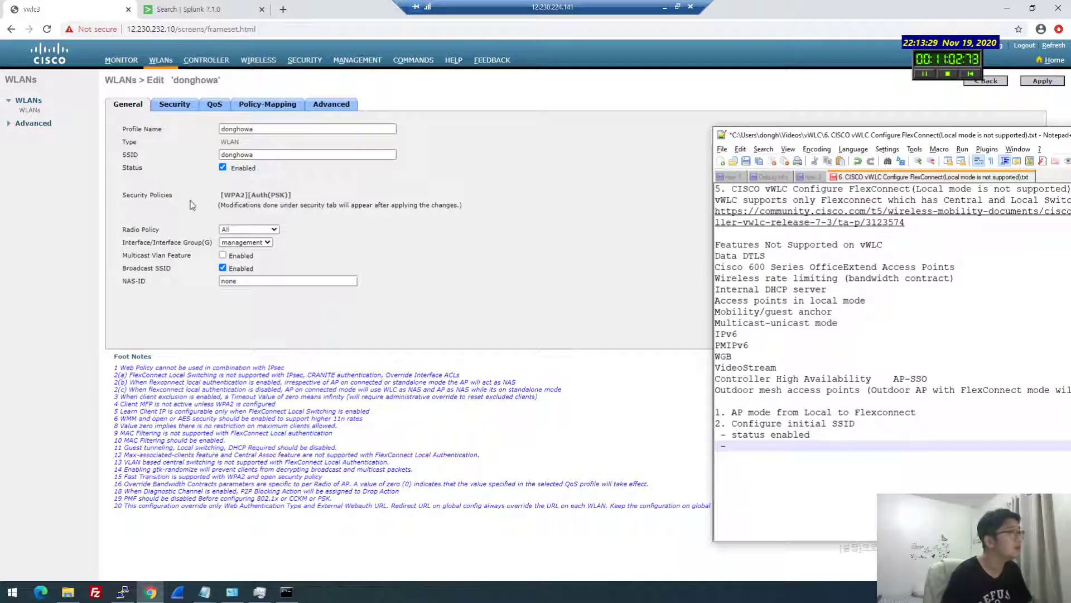
Check the WLAN's Security tab and record its pre-shared key in the notes
click(173, 106)
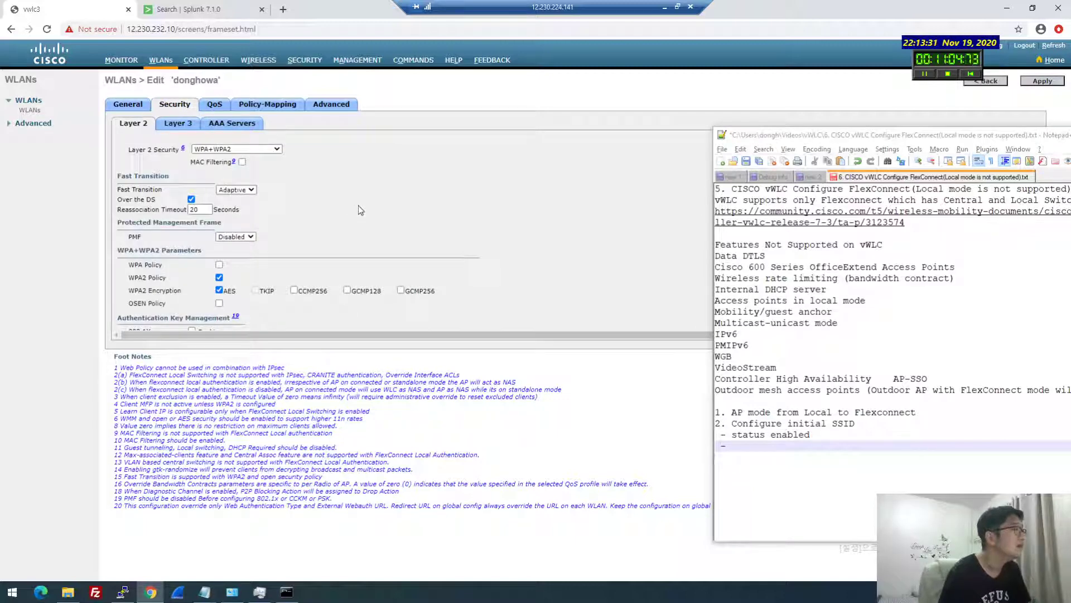
scroll(359, 215, down, 2)
click(846, 448)
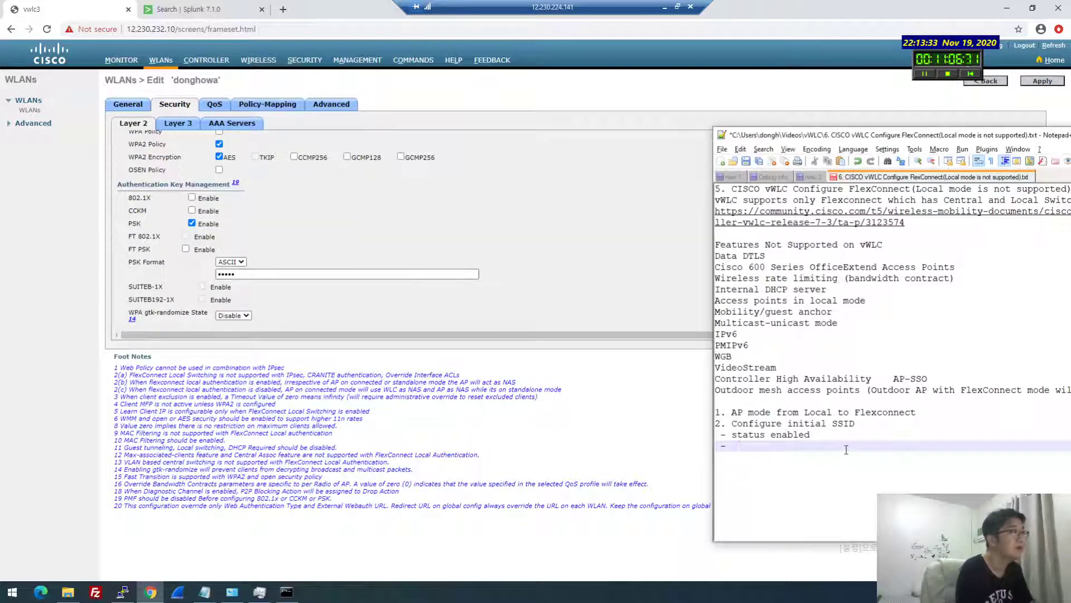
text(PASK)
key(BackSpace)
key(BackSpace)
key(BackSpace)
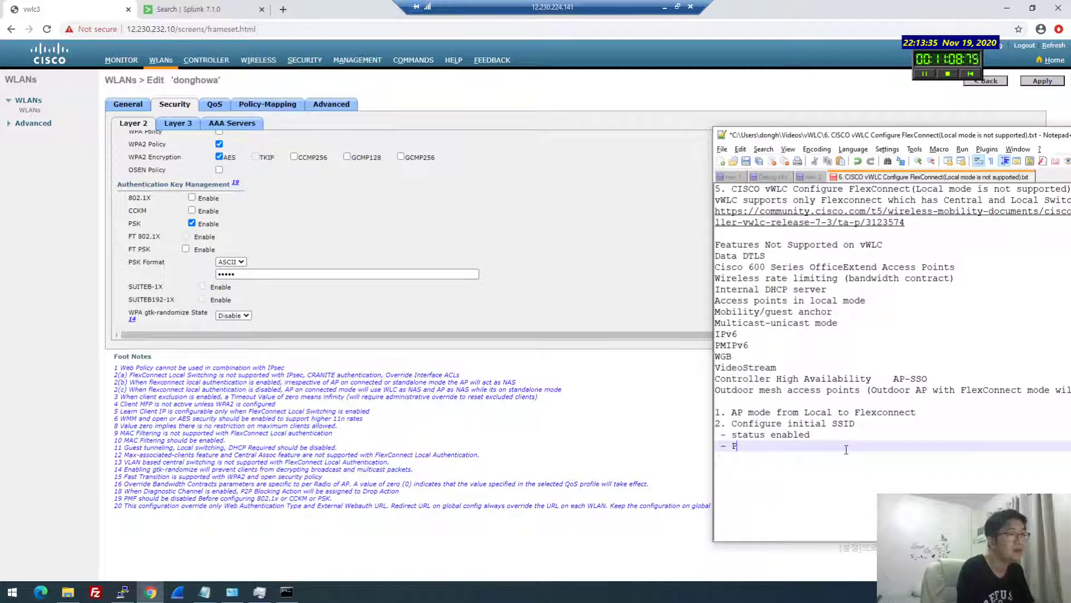
text(SK cisco)
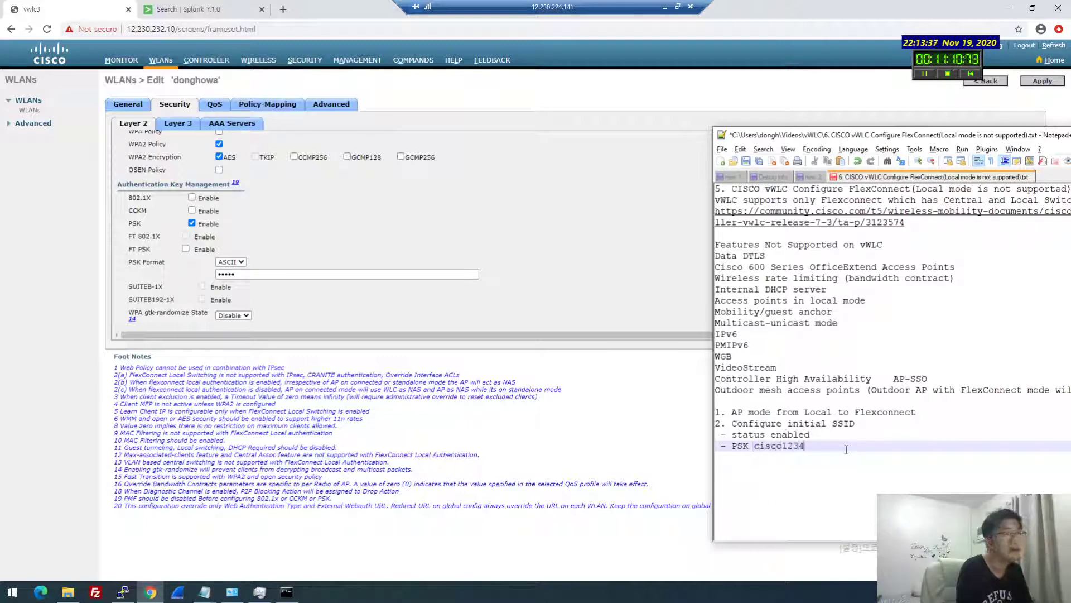
text(1234)
key(Return)
Review donghowa's Layer 3, AAA, QoS, Policy-Mapping and Advanced settings
click(479, 201)
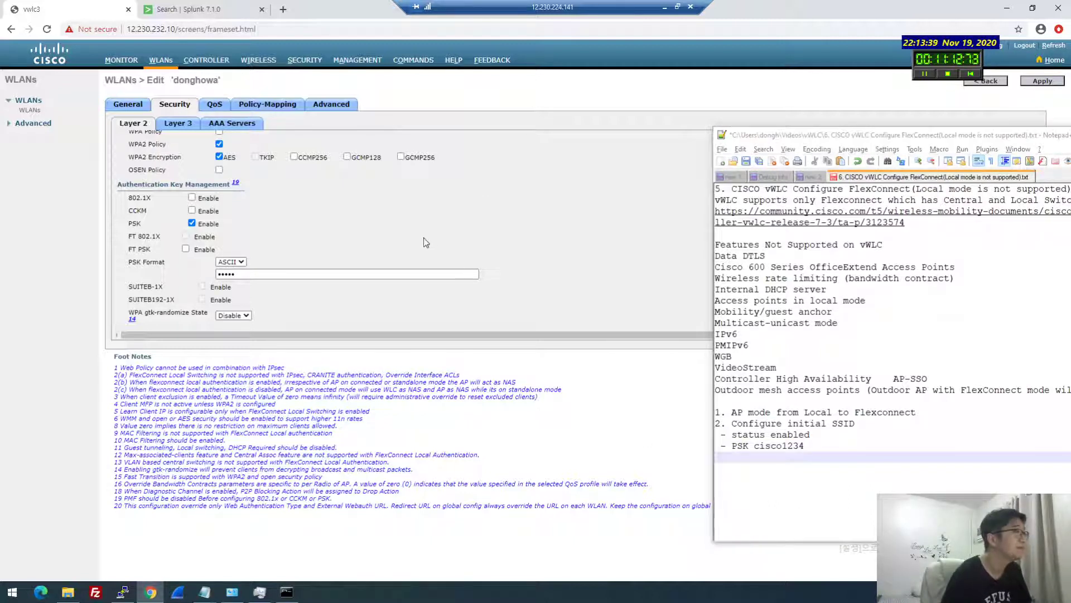
click(185, 125)
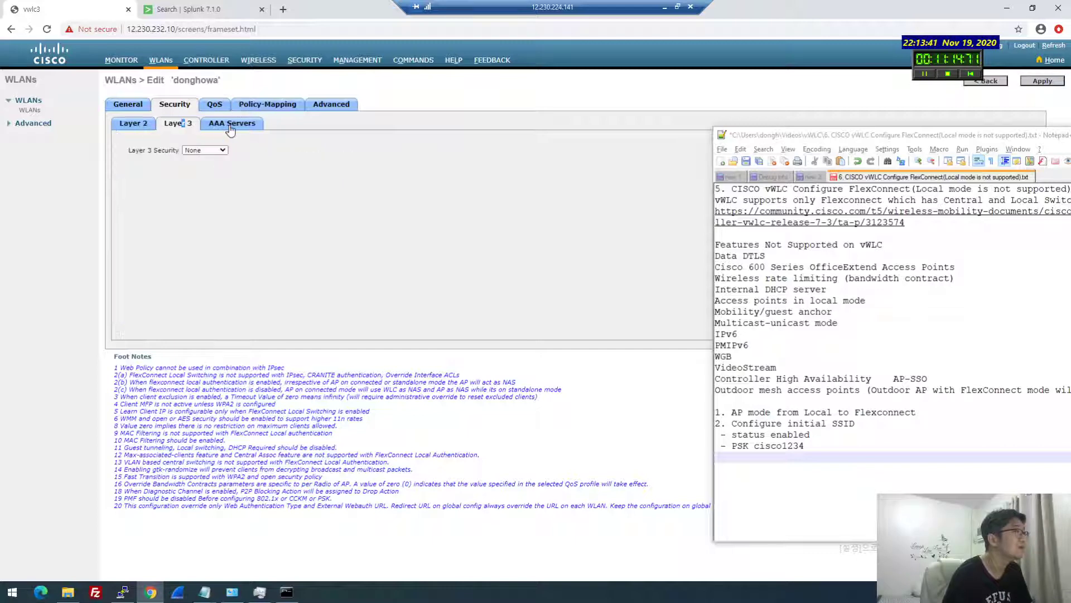
click(232, 123)
click(214, 104)
click(255, 108)
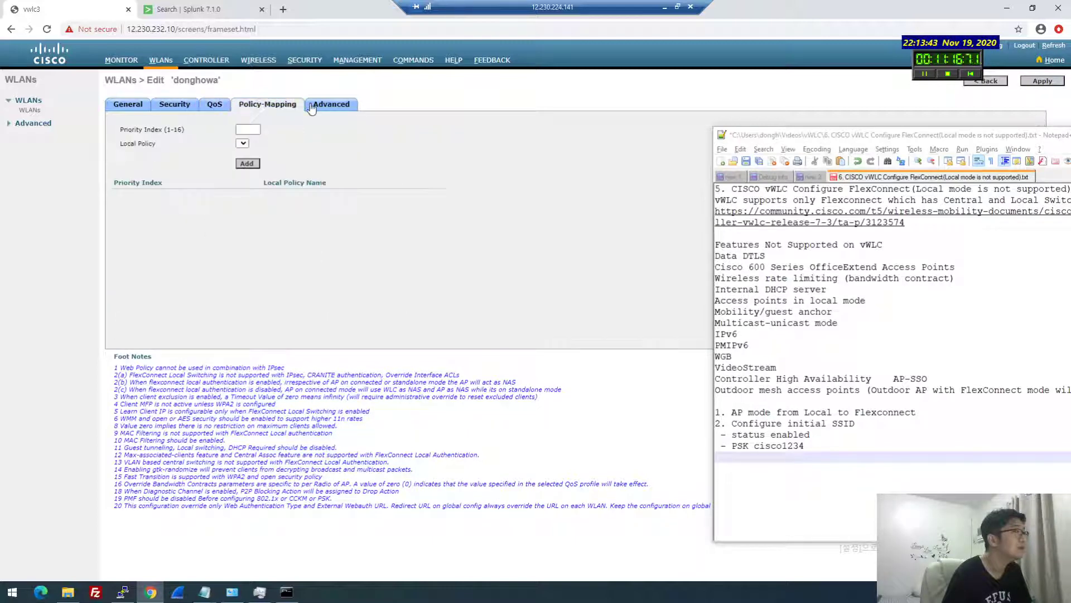
click(323, 106)
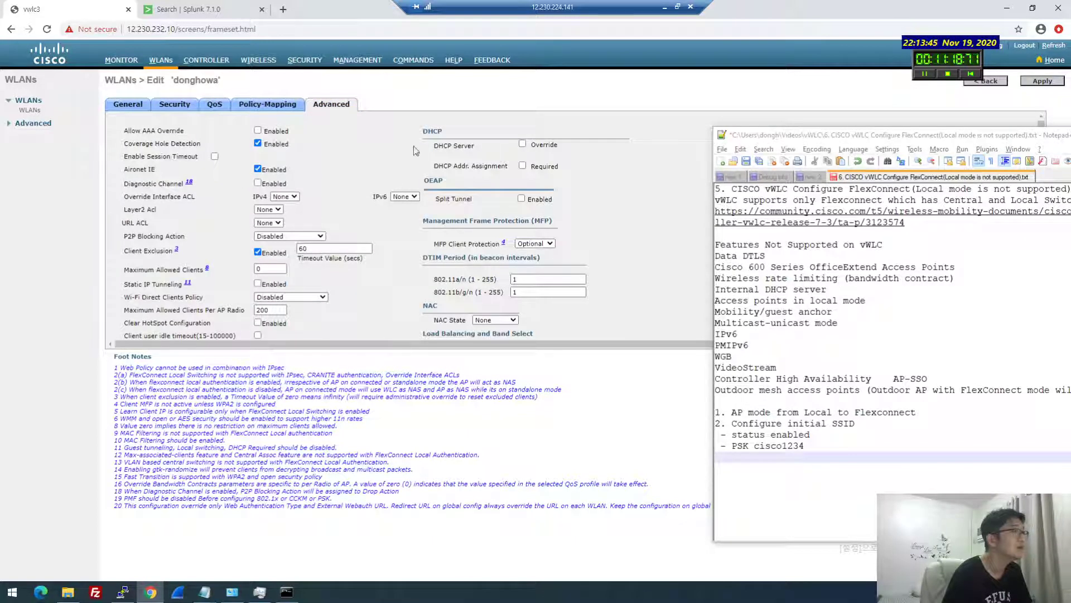
scroll(413, 148, down, 10)
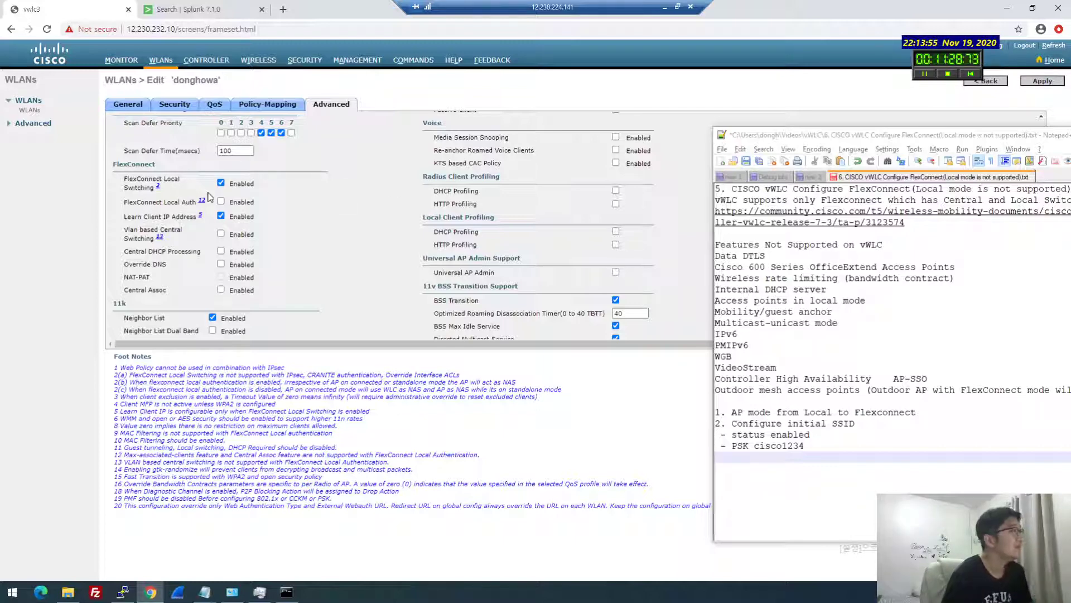
click(730, 459)
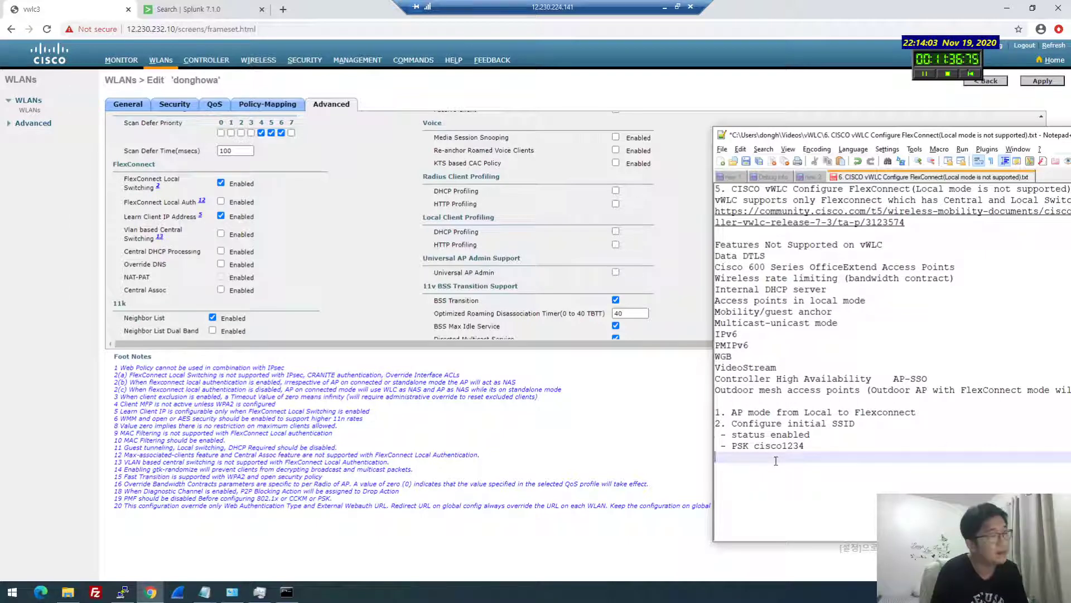
Turn on VLAN Support in AP1262's FlexConnect settings
click(255, 65)
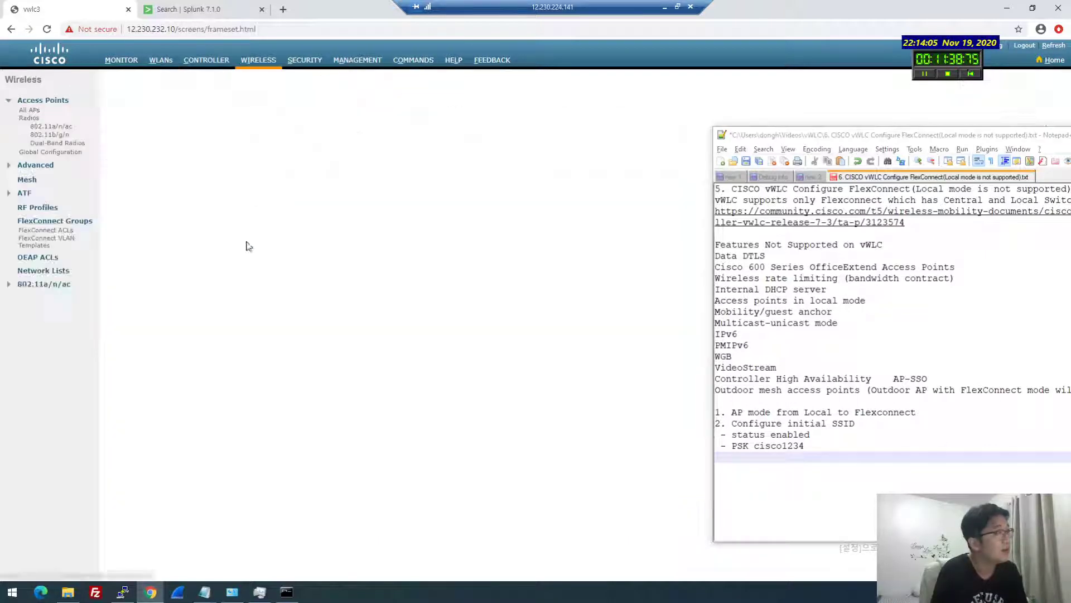
click(126, 163)
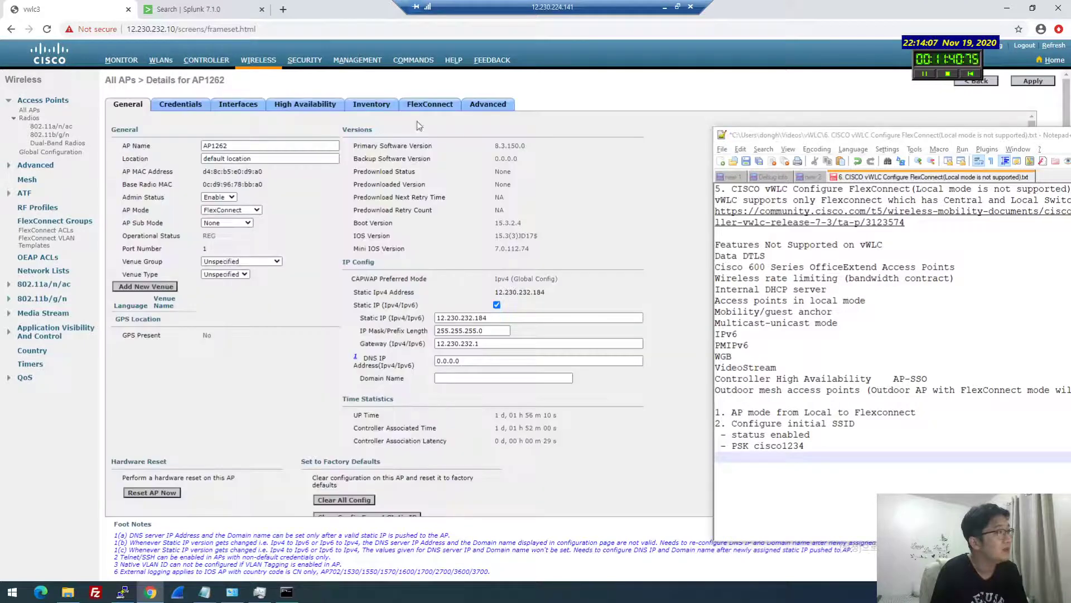
click(428, 105)
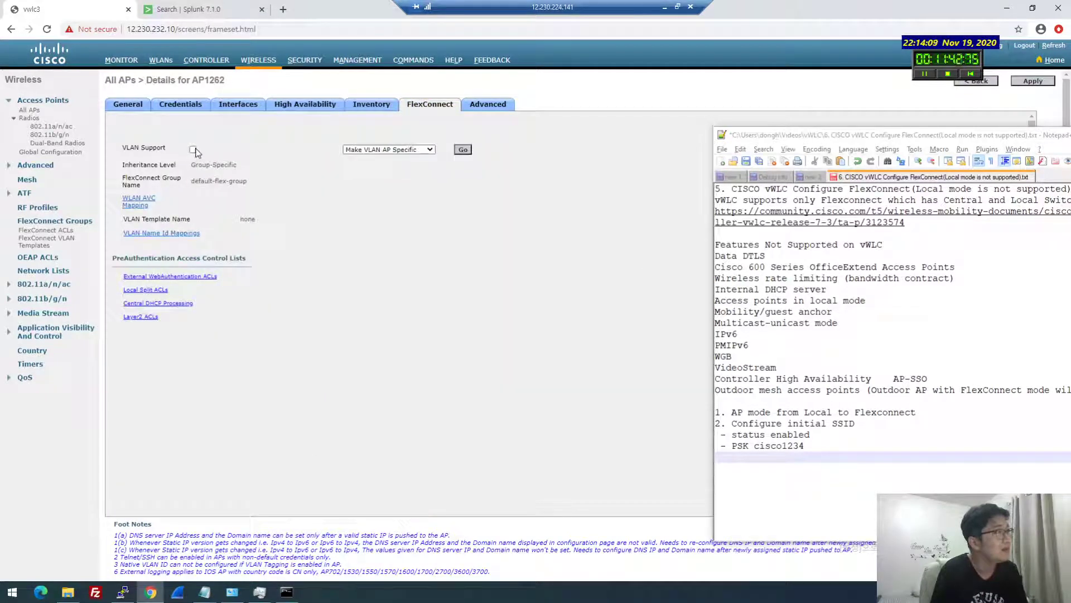
click(193, 150)
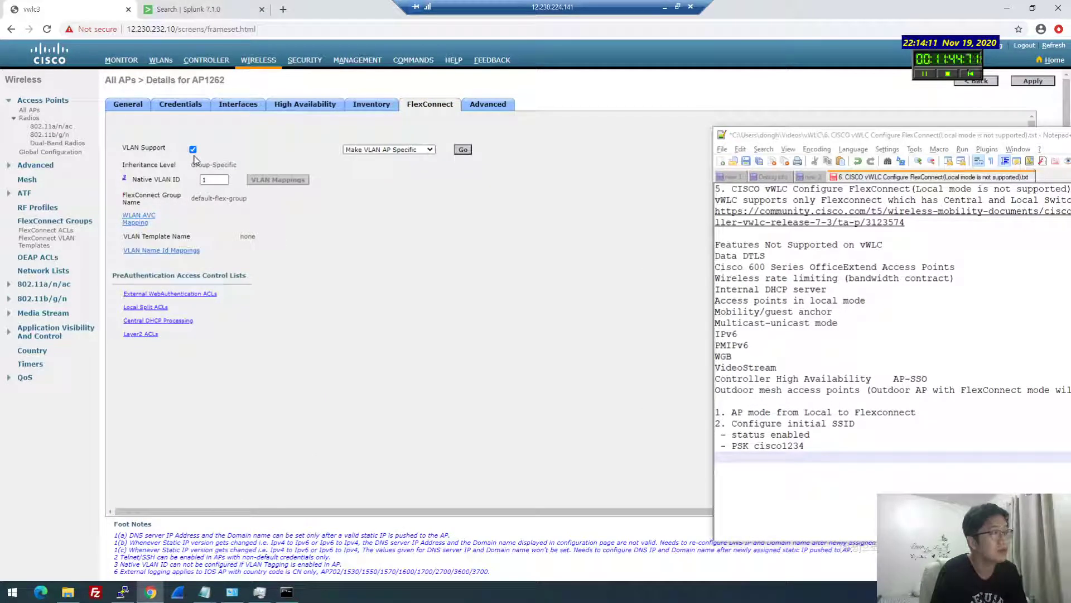
click(143, 106)
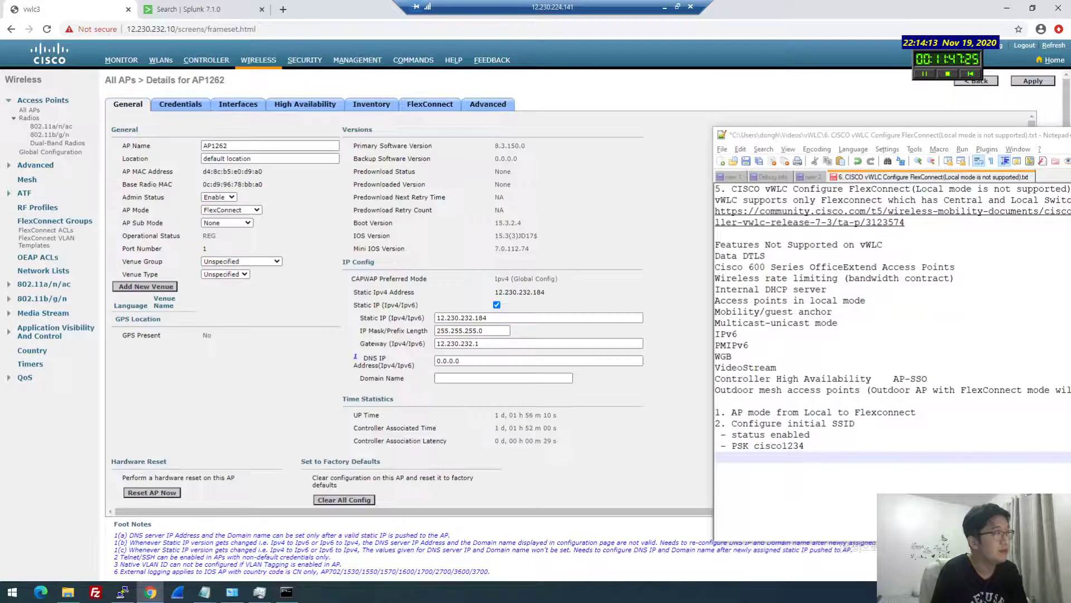
click(430, 106)
click(193, 150)
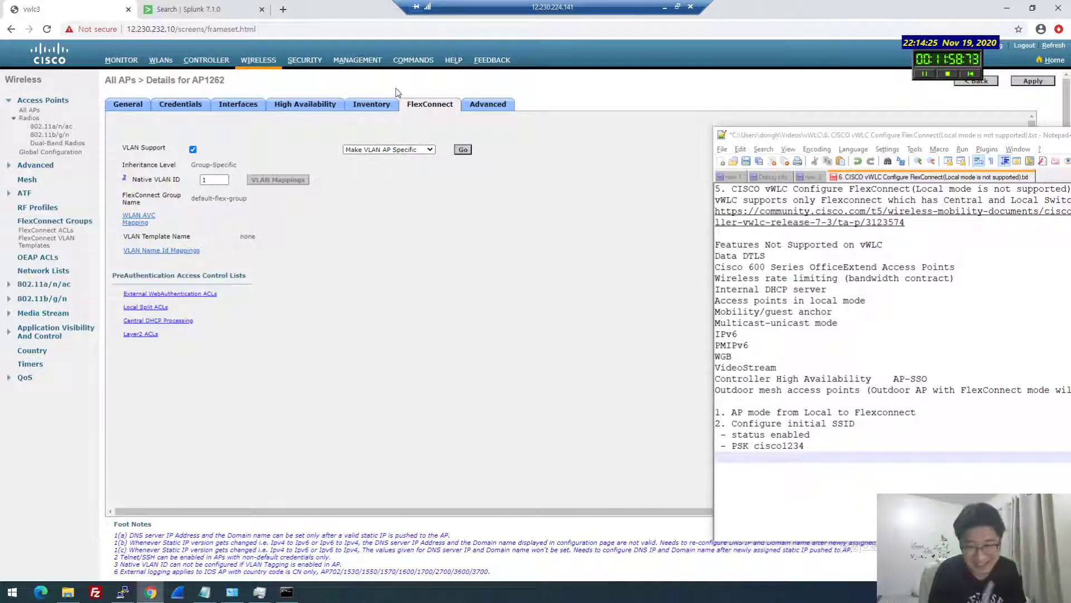
click(194, 152)
click(195, 153)
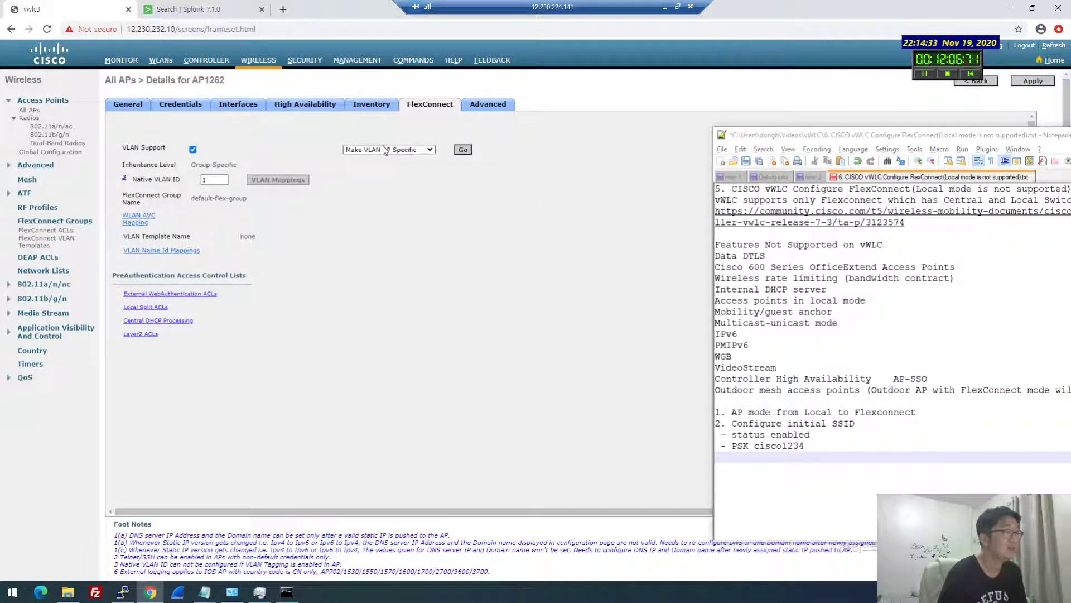
drag(804, 140, 646, 134)
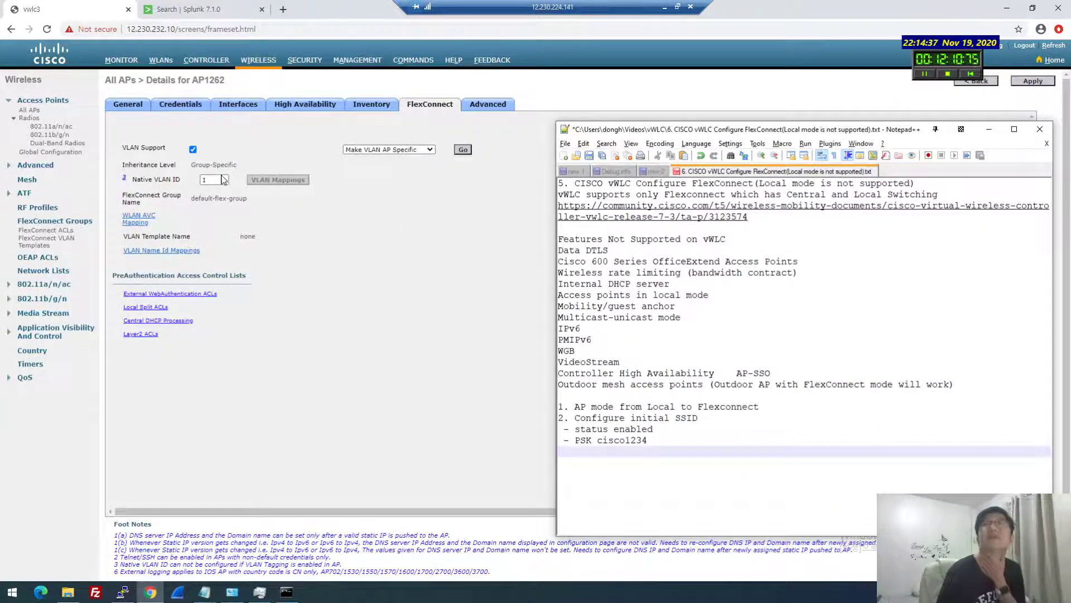
Replace the Native VLAN ID with 232 and apply the change, confirming with OK
click(224, 180)
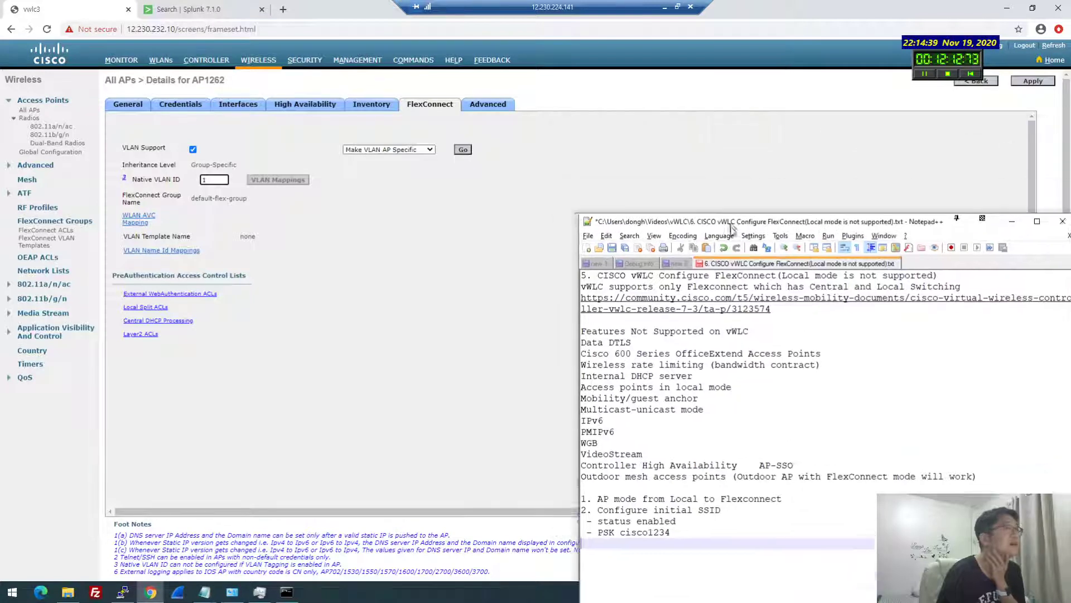
double_click(223, 179)
text(232)
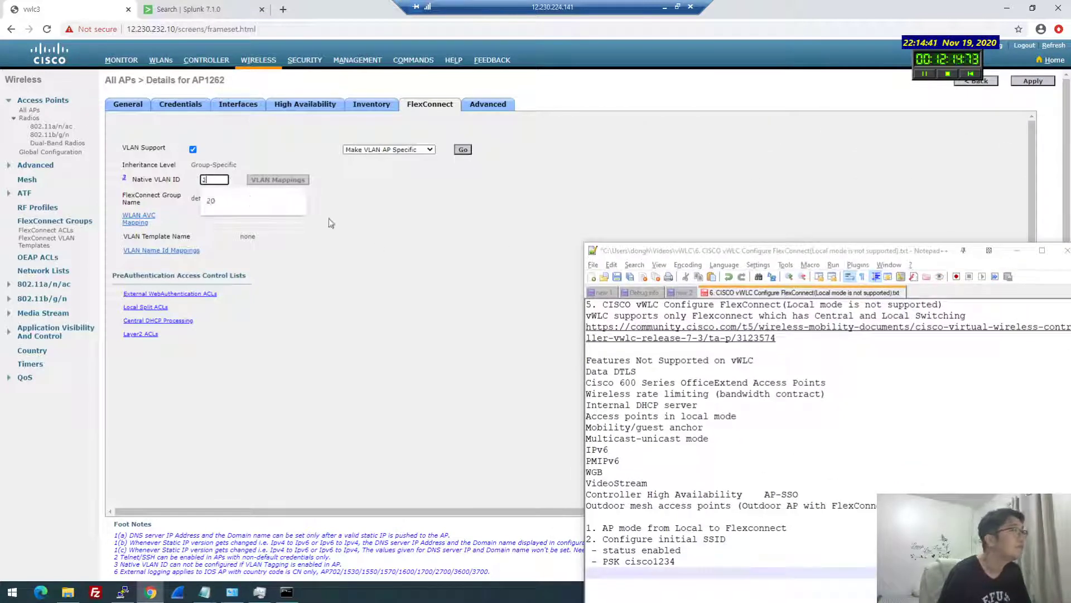
click(1032, 81)
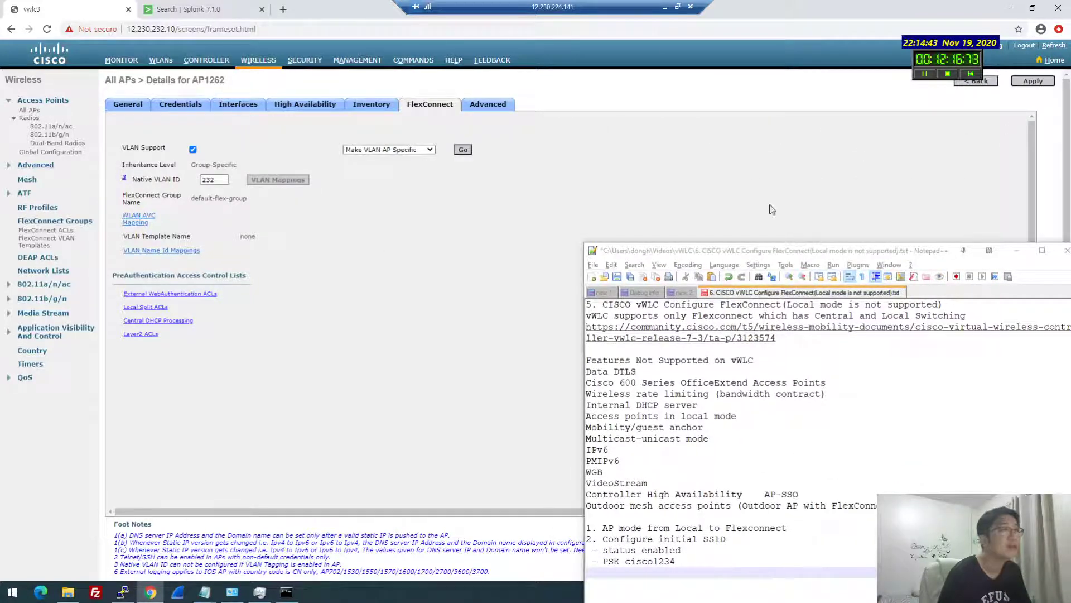
click(589, 137)
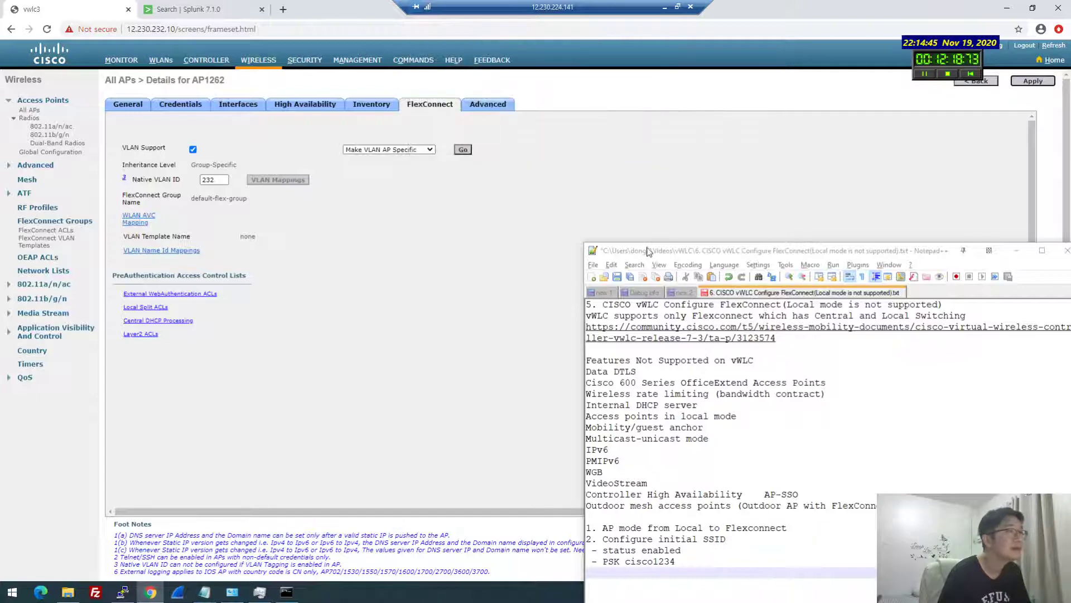
drag(653, 251, 686, 123)
click(286, 592)
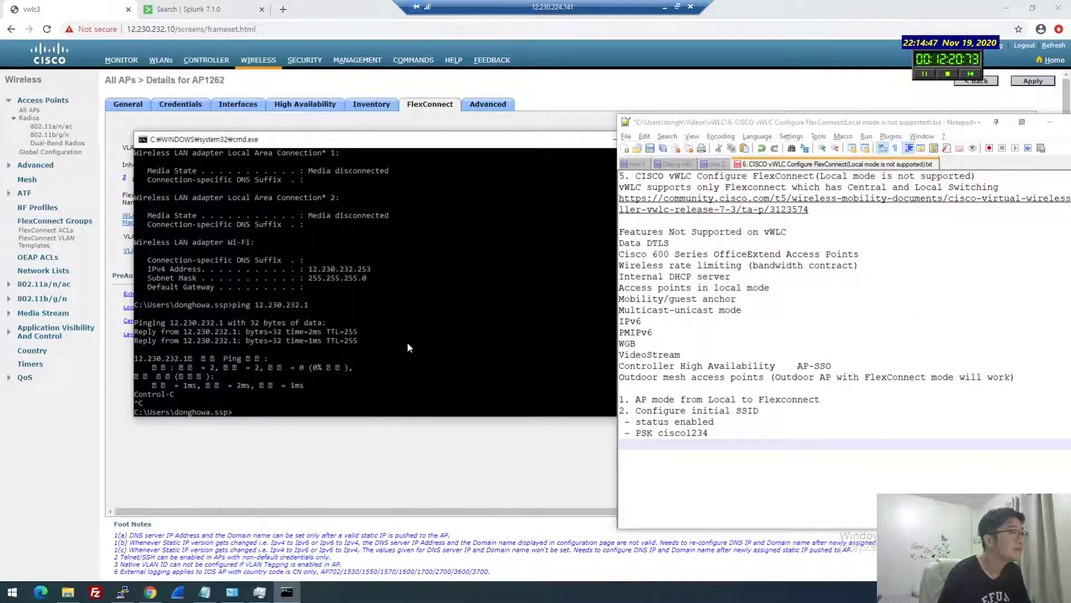
Correct the recalled ping to 'ping 12.230.232.1 -t -w 1' and start it running continuously
key(Up)
text(- t-w 1)
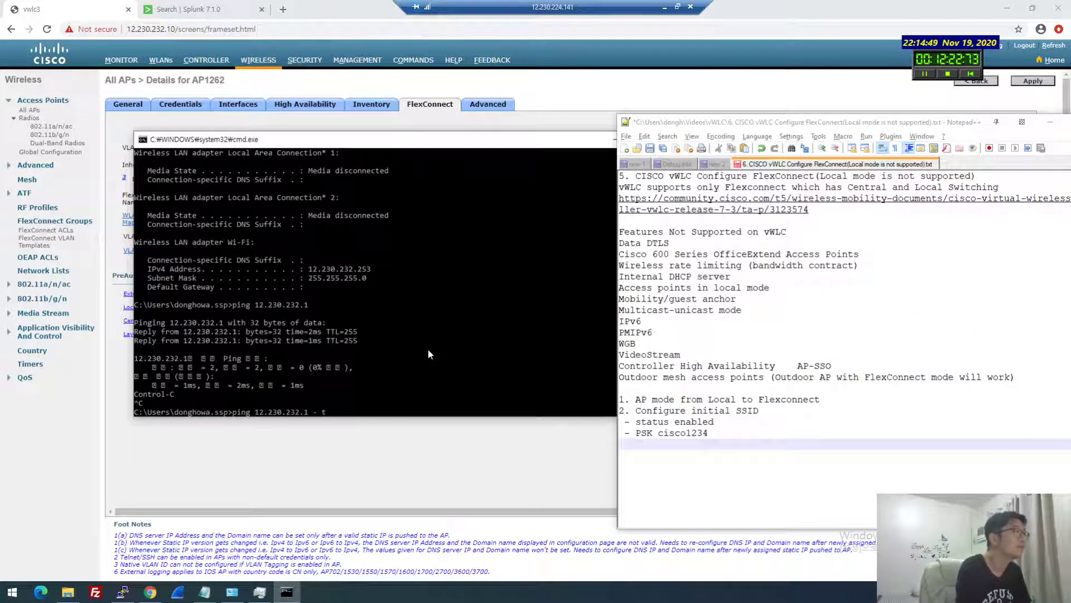
key(Return)
key(Up)
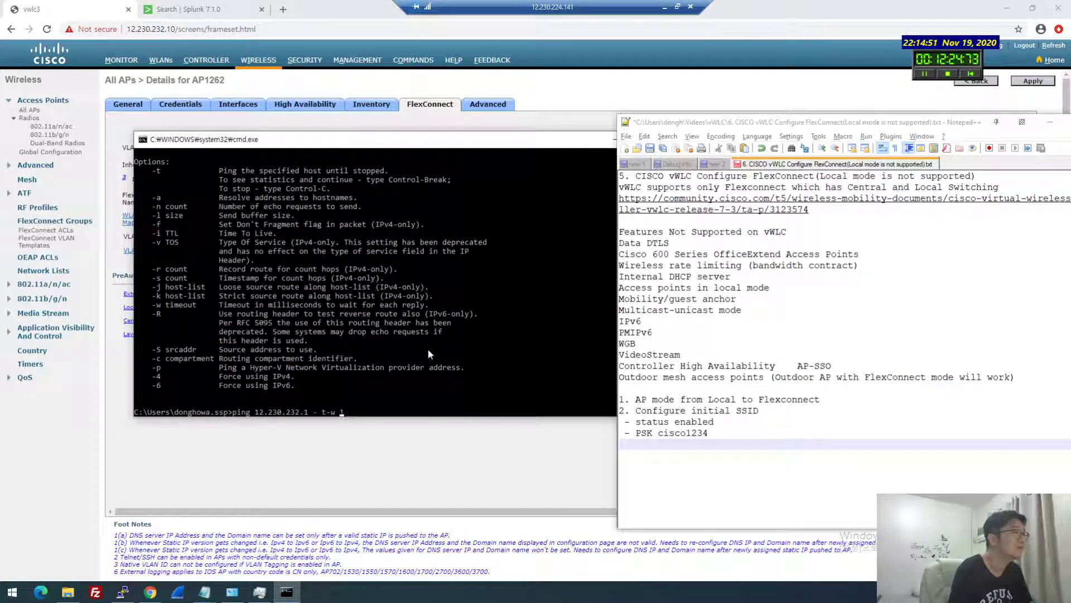
key(Left)
key(Left)
key(Left)
key(Left)
key(Left)
key(Left)
key(Left)
key(Delete)
key(Return)
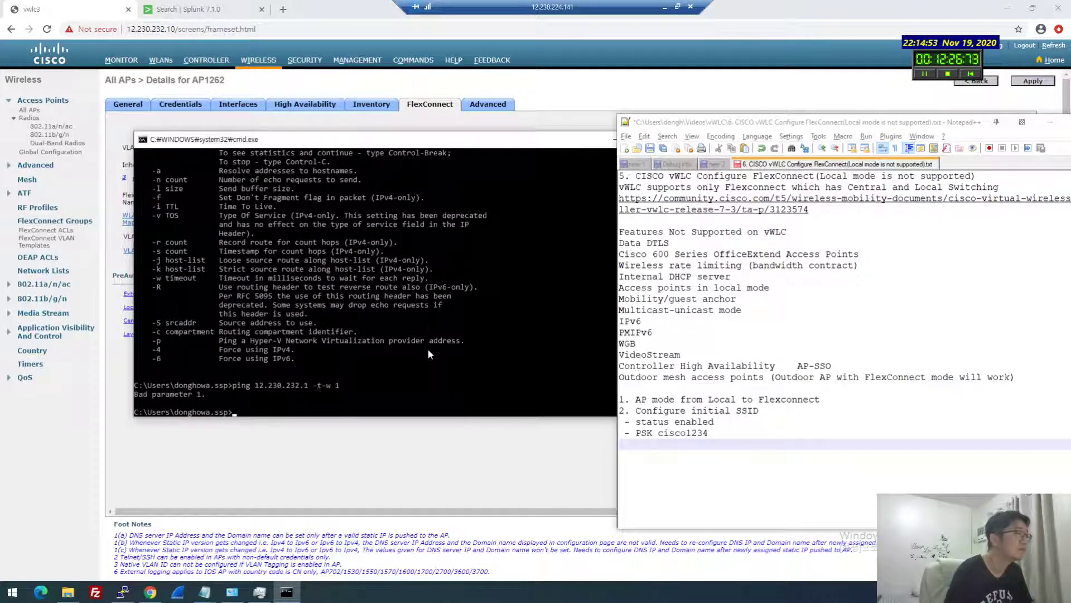
key(Up)
key(Left)
key(Left)
key(Left)
key(Left)
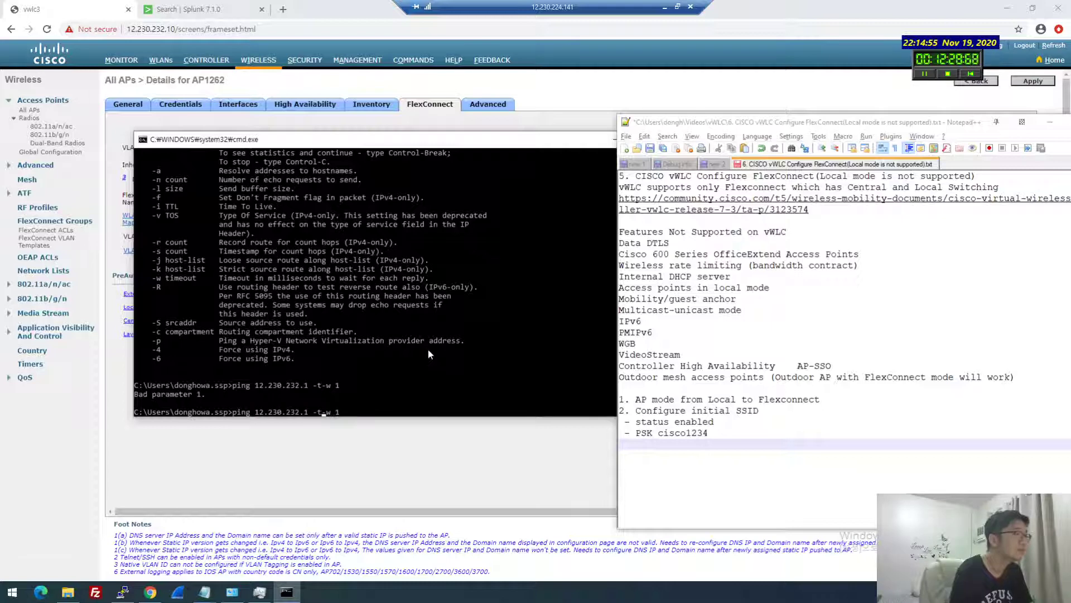
key(Return)
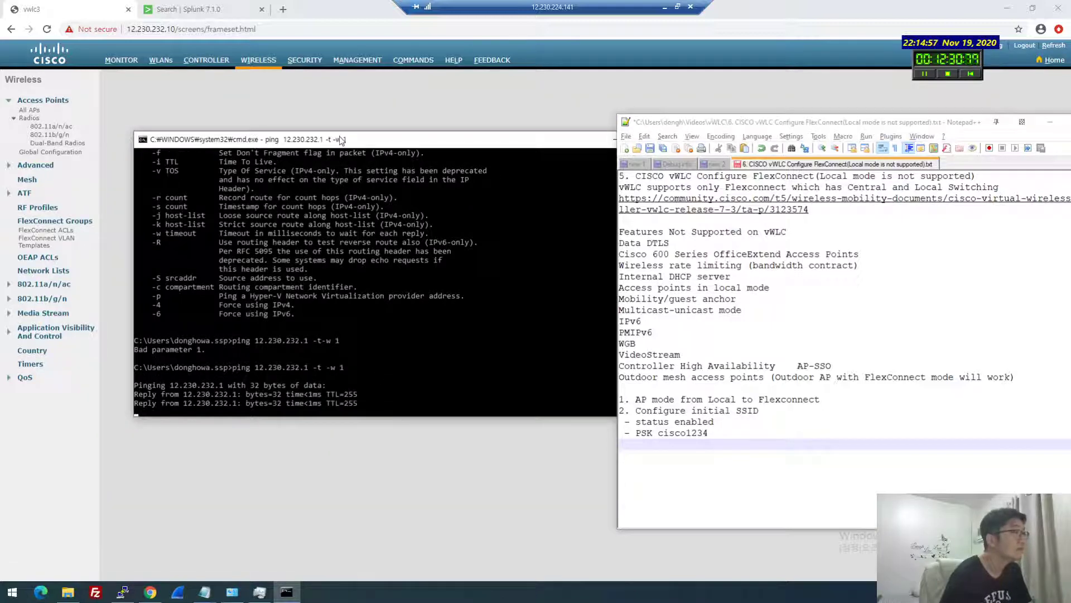
Move the ping window aside and reopen AP1262's details page under WIRELESS in the vWLC
drag(341, 140, 561, 96)
click(343, 293)
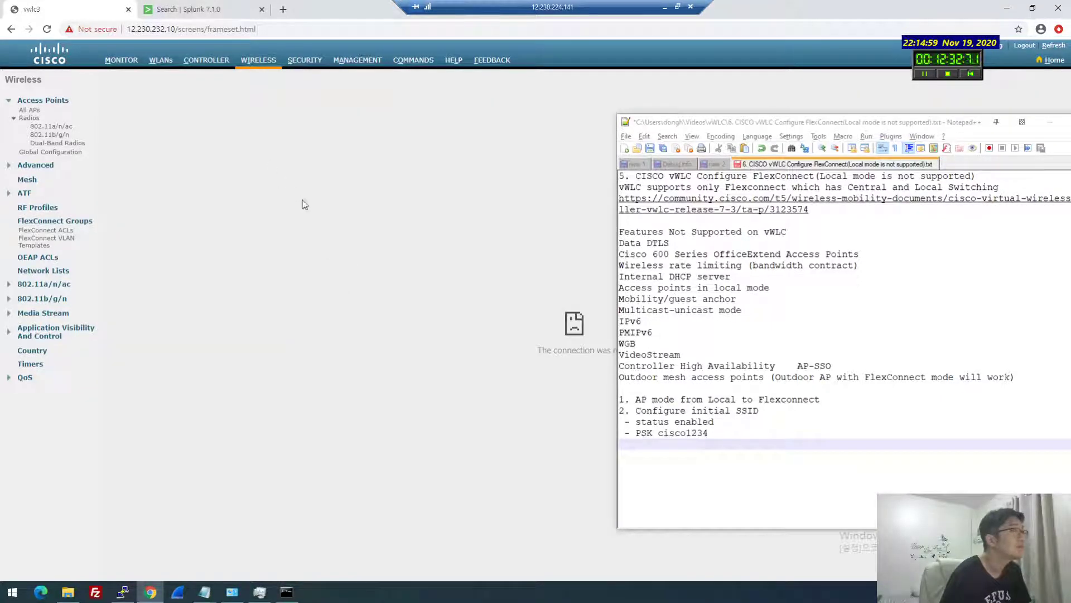
click(255, 63)
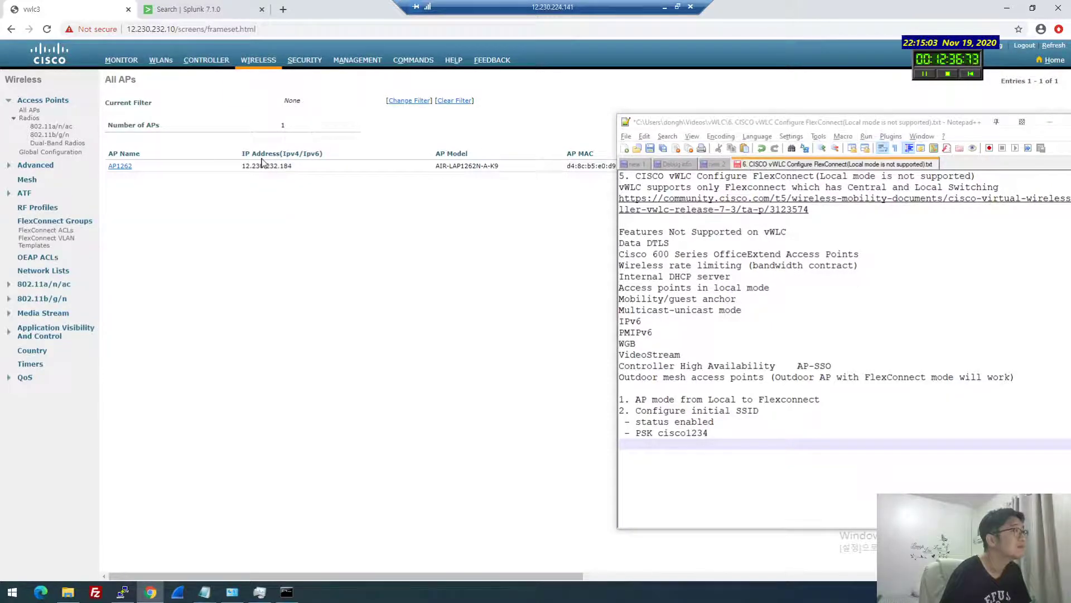
click(118, 166)
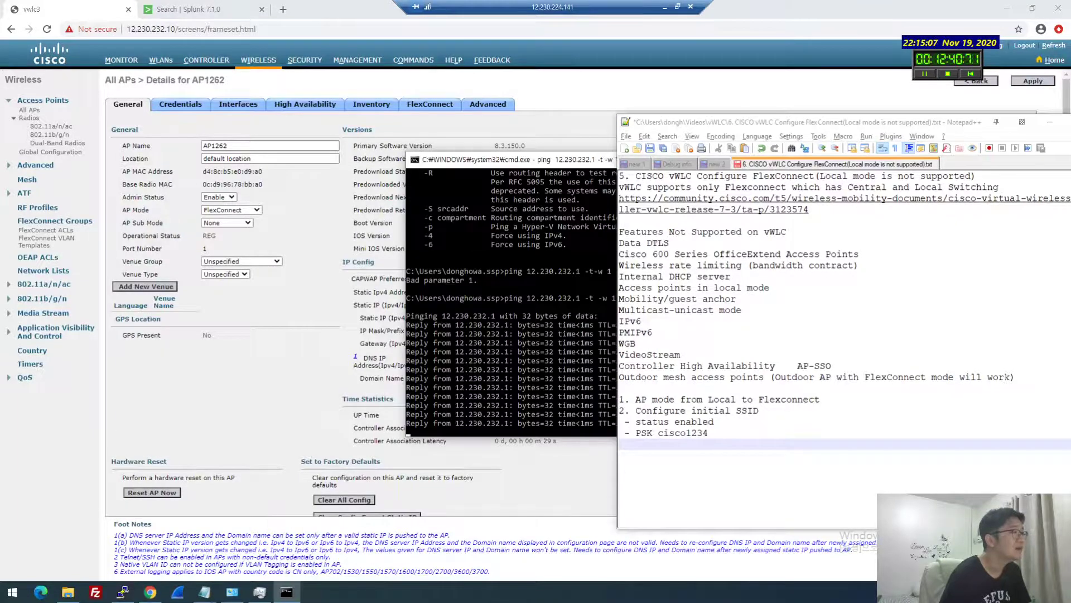
Run ipconfig in a new Command Prompt from the Run box, then exit it
click(286, 592)
drag(510, 161, 480, 125)
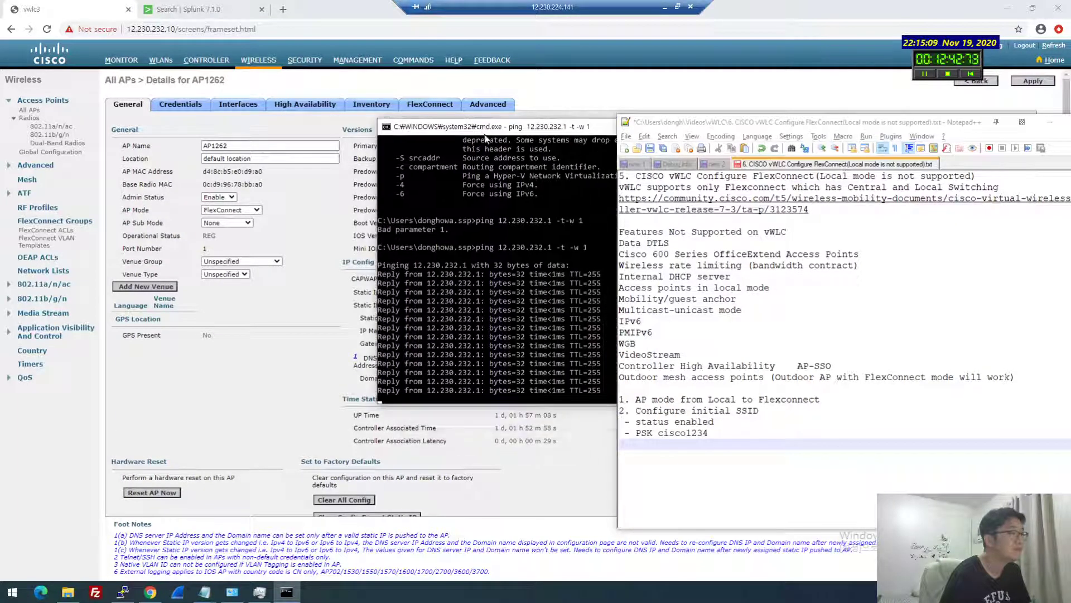
key(super+r)
key(Return)
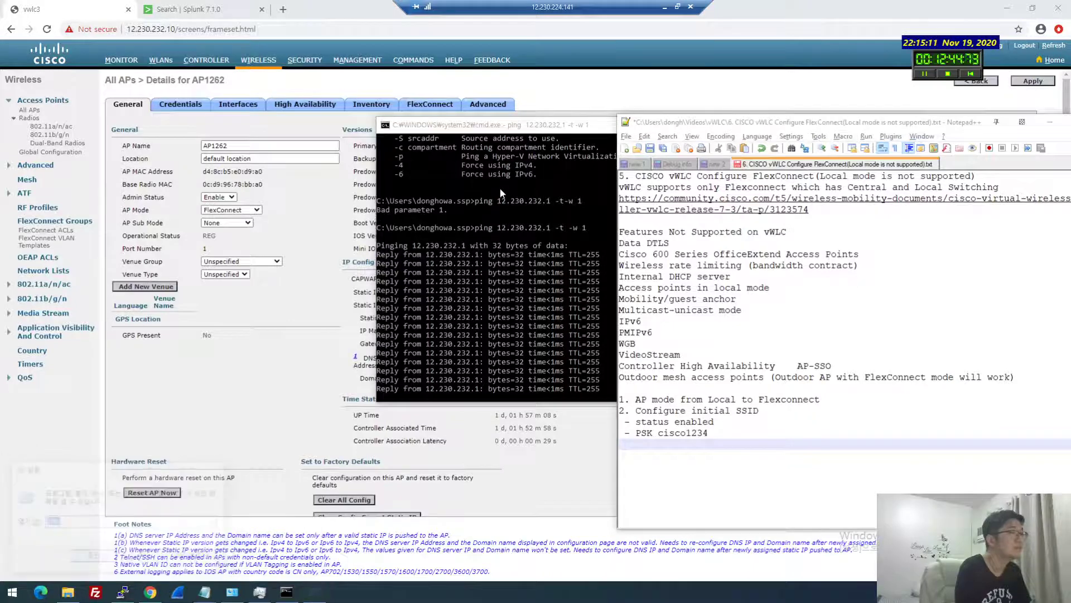
text(ipconfig)
key(Return)
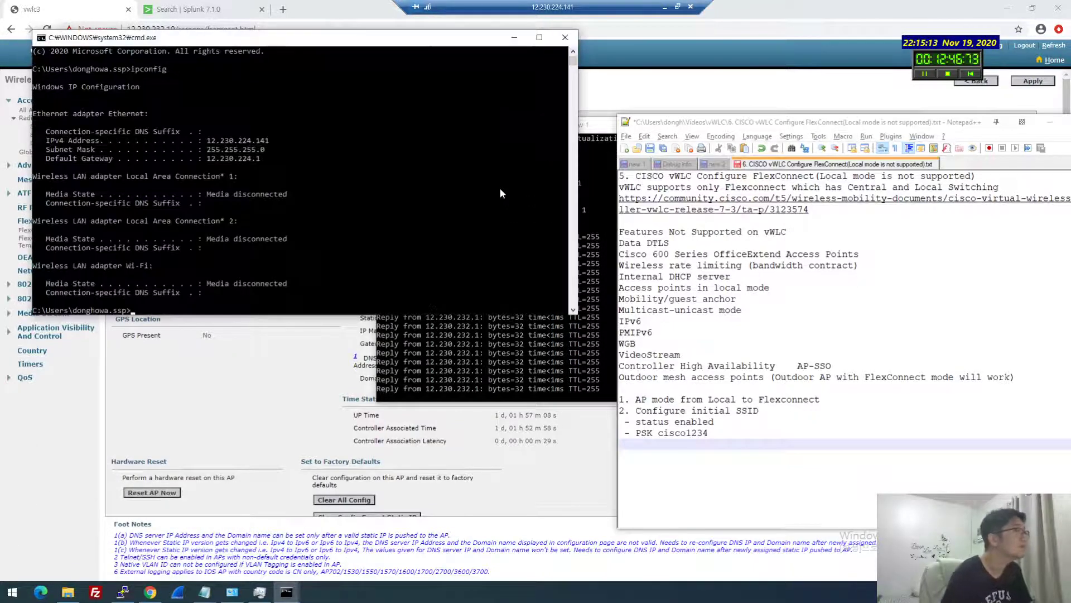
key(Return)
key(Return)
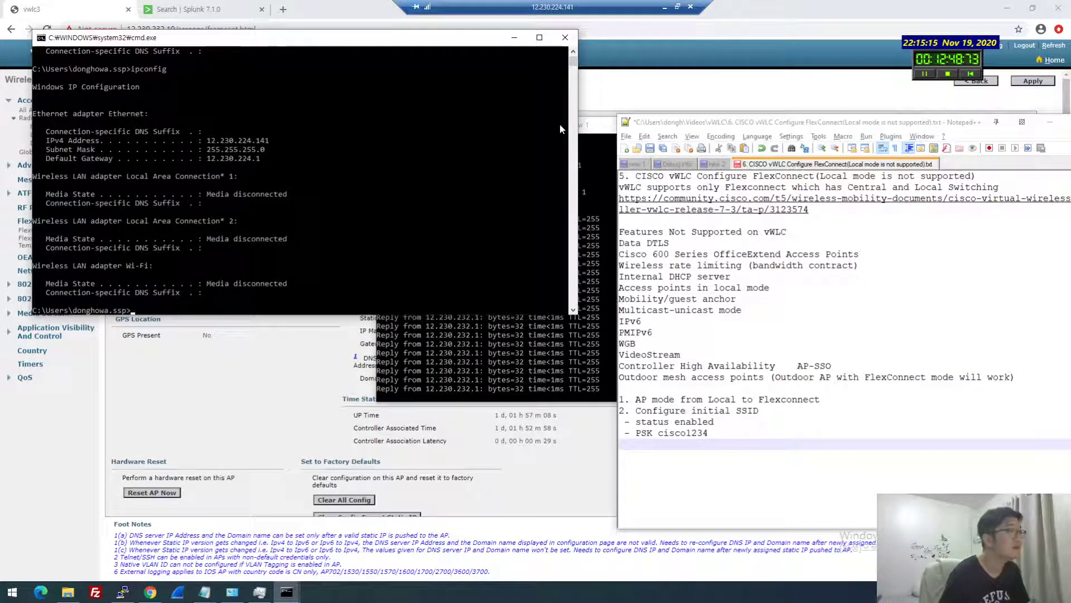
text(exit)
key(Return)
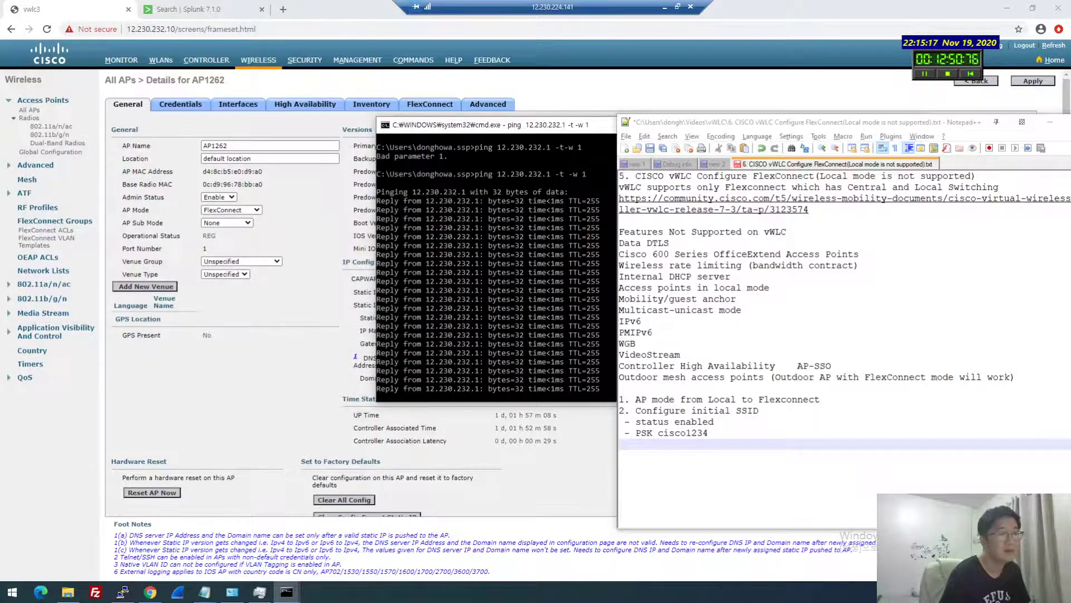
click(925, 119)
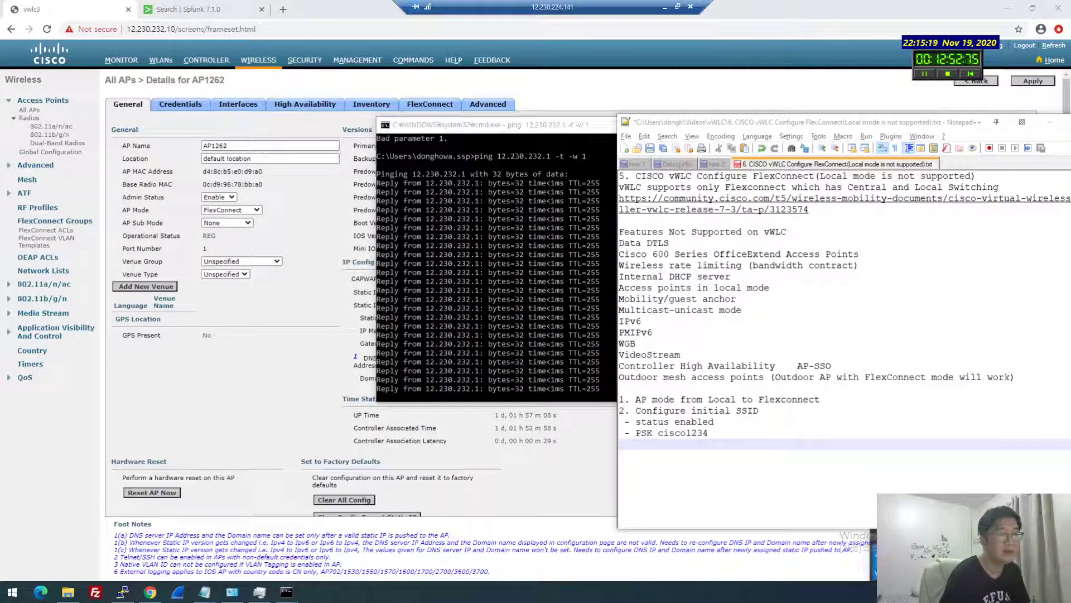
Connect the PC to the secured Wi-Fi network from the taskbar Wi-Fi list
drag(925, 119, 628, 143)
click(1001, 591)
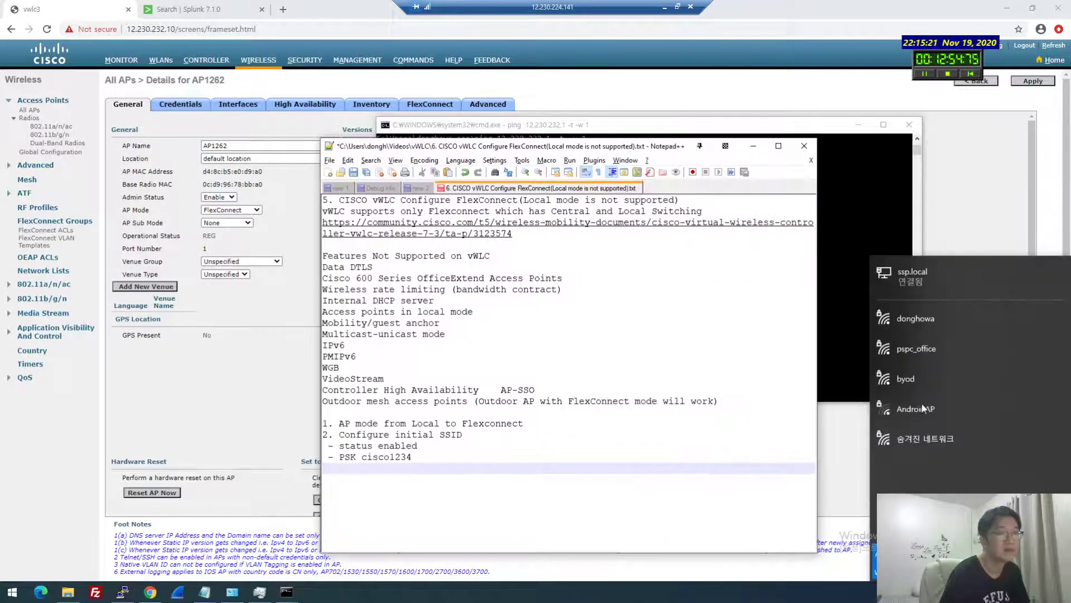
click(905, 324)
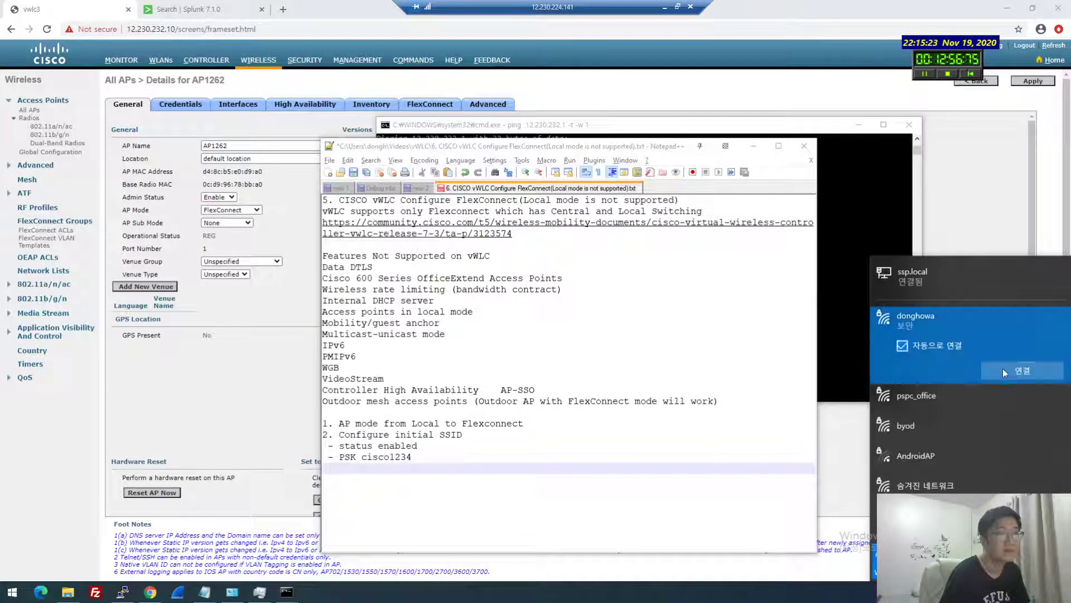
click(1012, 370)
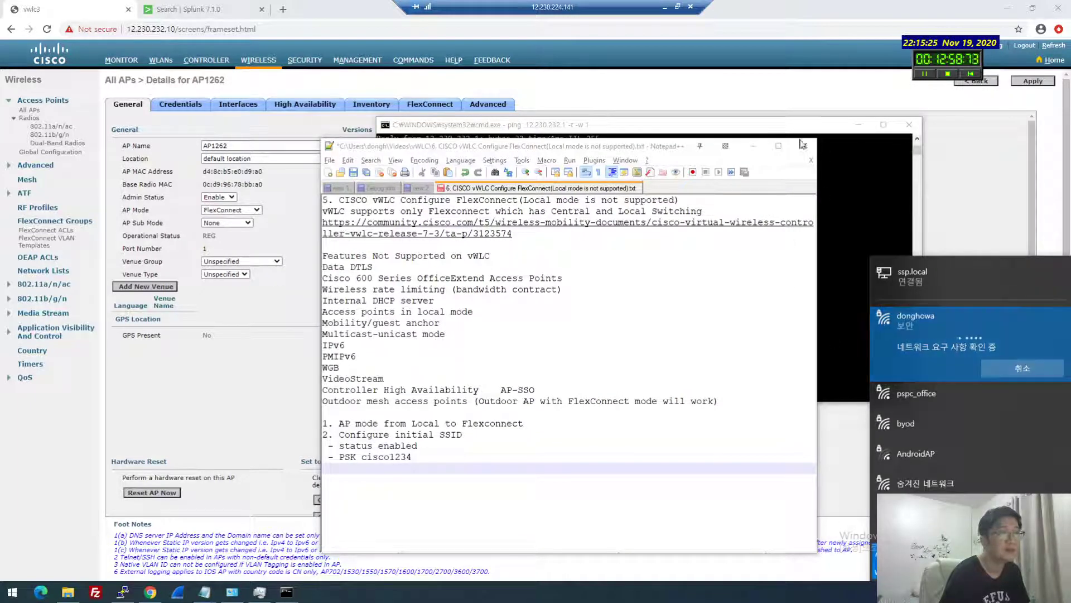
Minimize the notes, recheck the Wi-Fi list and shift the ping window right beside the controller page
click(753, 146)
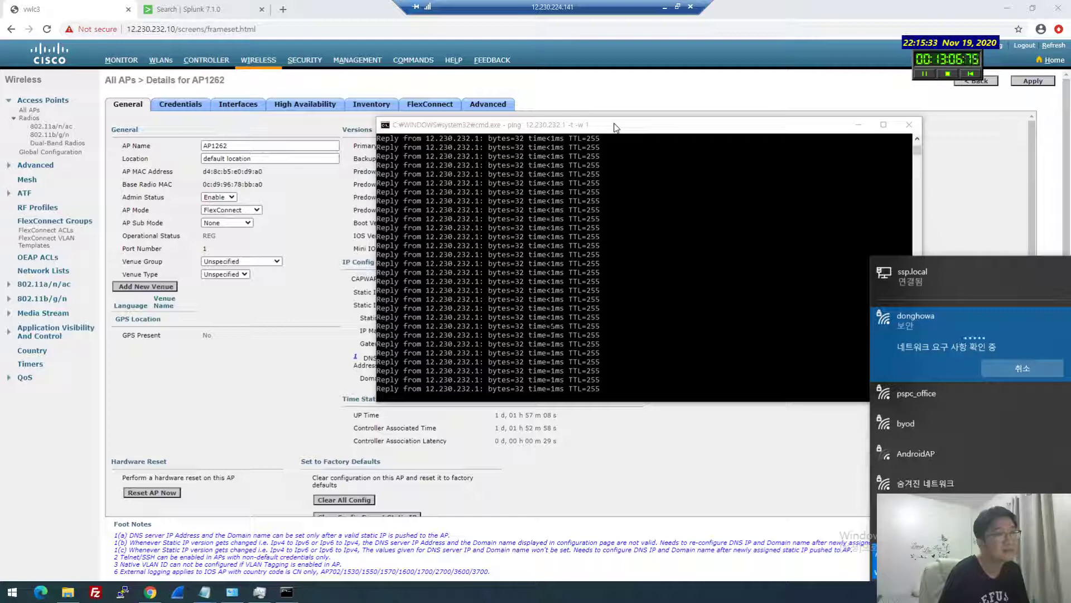
click(616, 128)
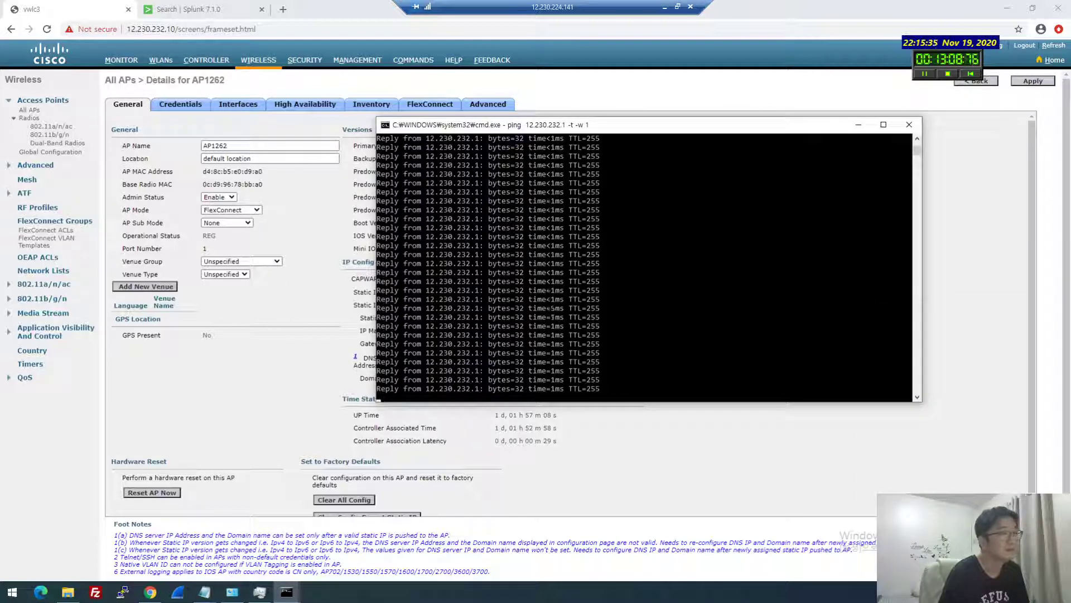
click(1004, 591)
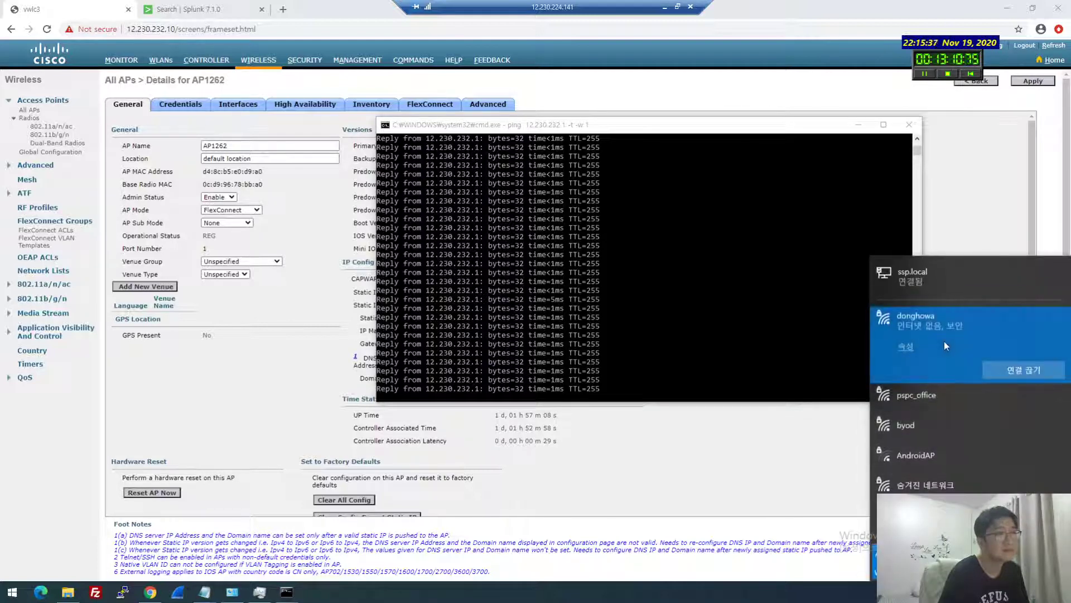
drag(656, 127, 836, 147)
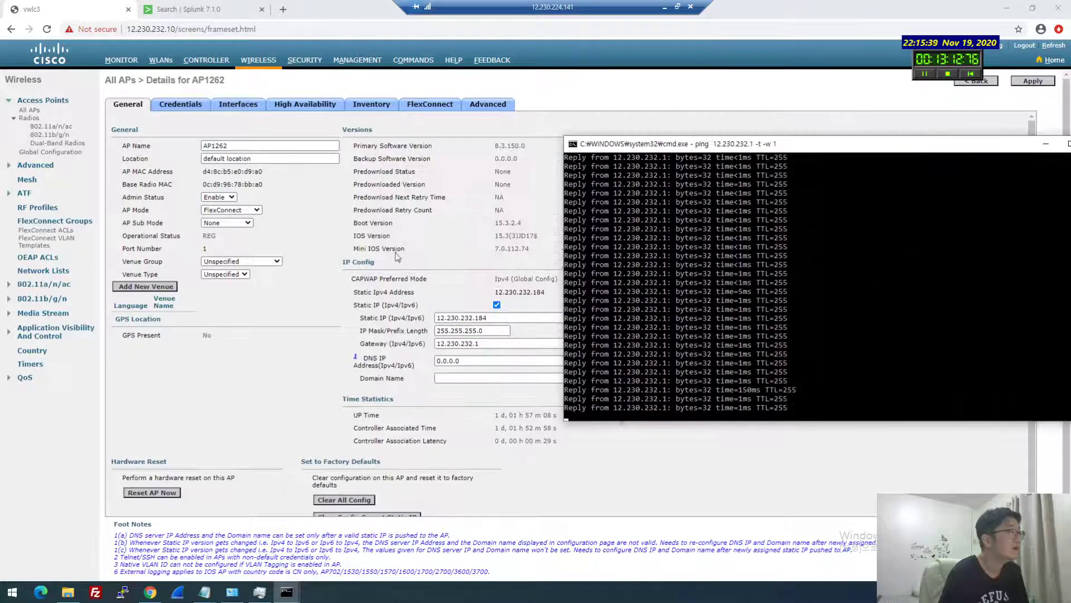
click(397, 255)
Rerun the Splunk syslog search excluding 12.230.232.227 with a 30 minute real-time window
click(217, 6)
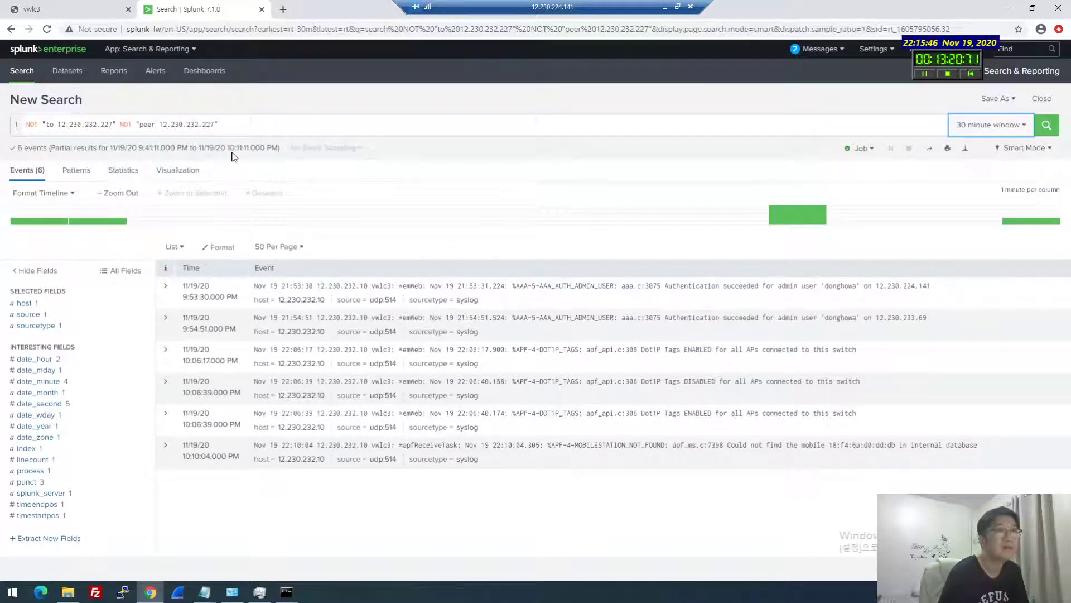
click(1047, 129)
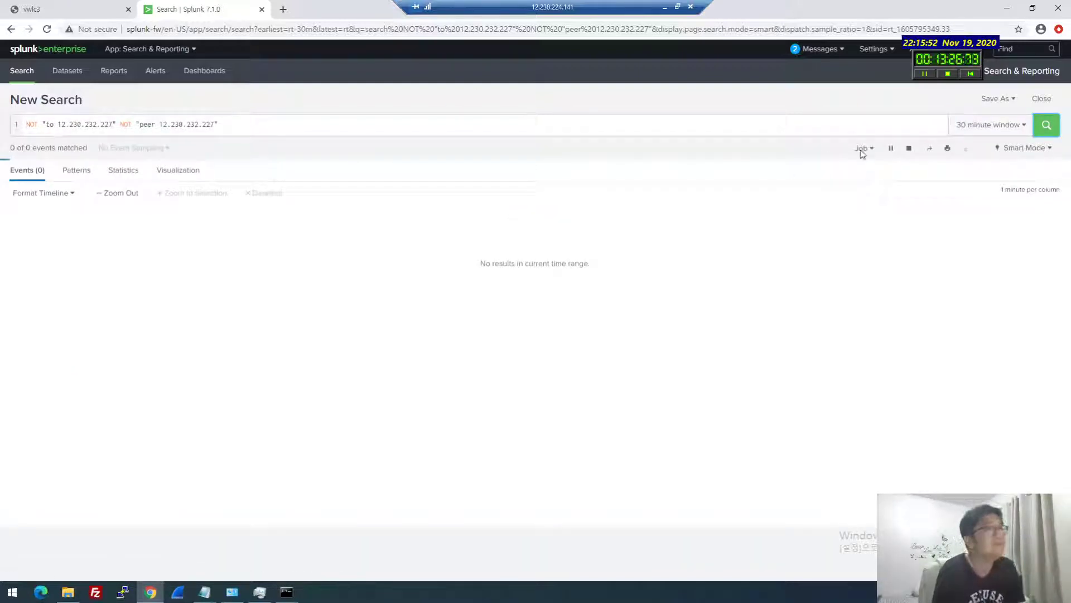
click(967, 125)
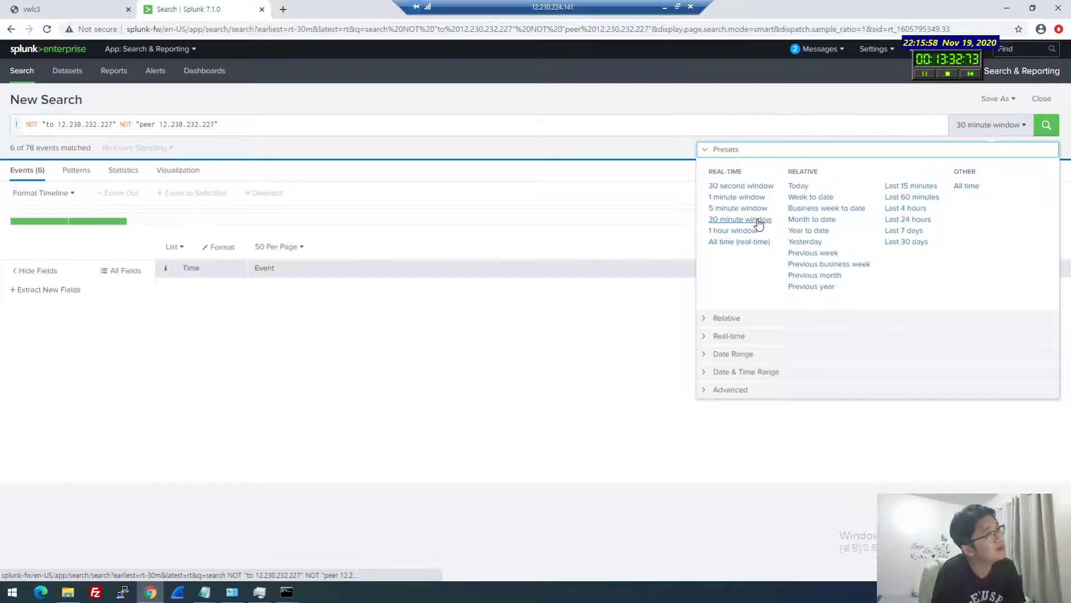
click(546, 172)
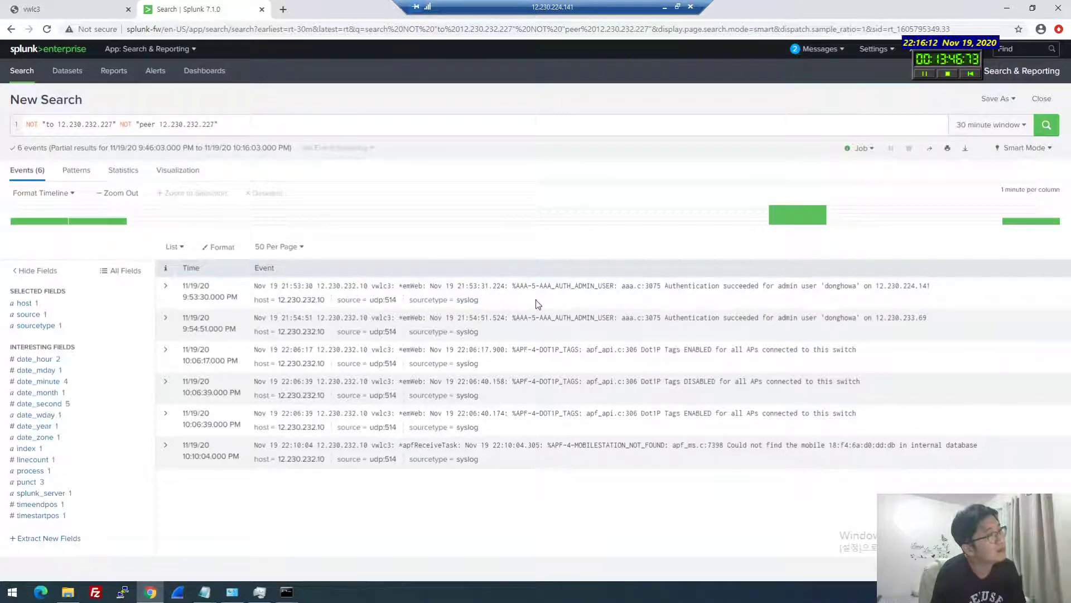
right_click(560, 430)
key(Escape)
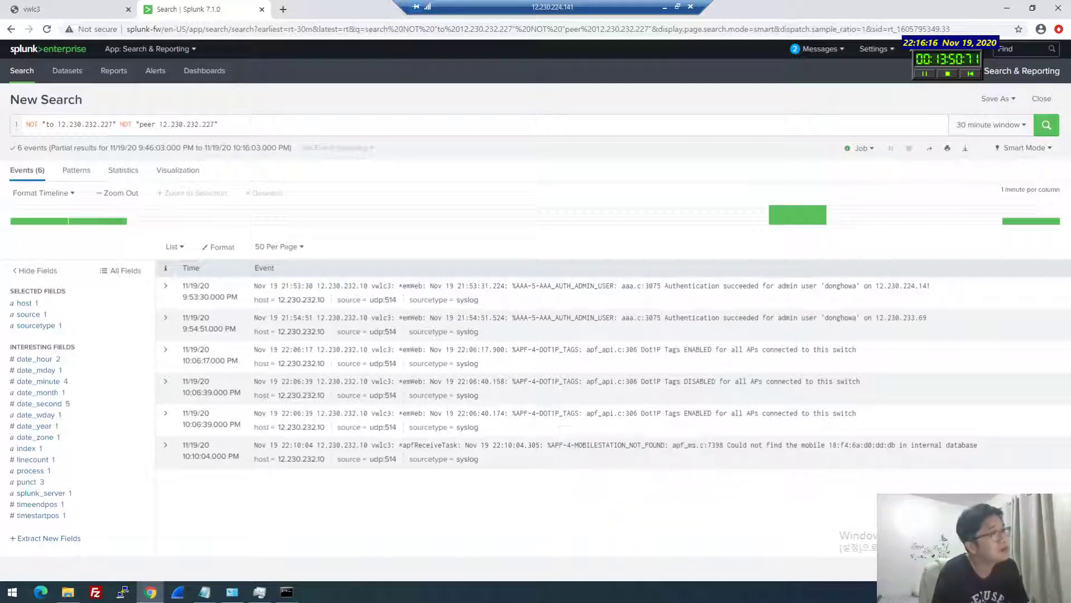
Check the associated client's IP address on the vWLC MONITOR Current Clients list
key(ctrl+shift+Tab)
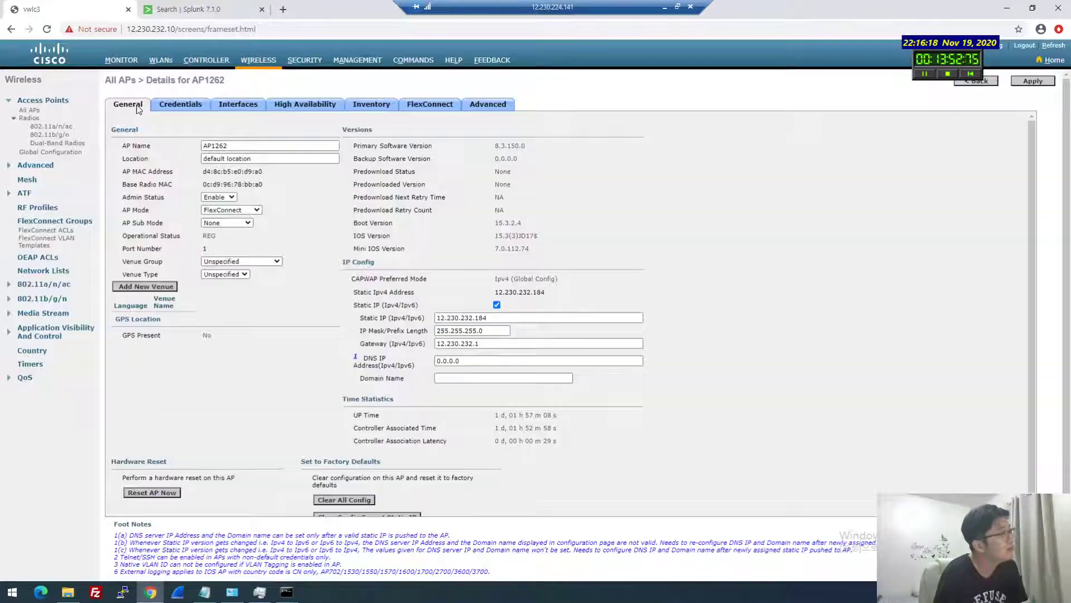
click(121, 59)
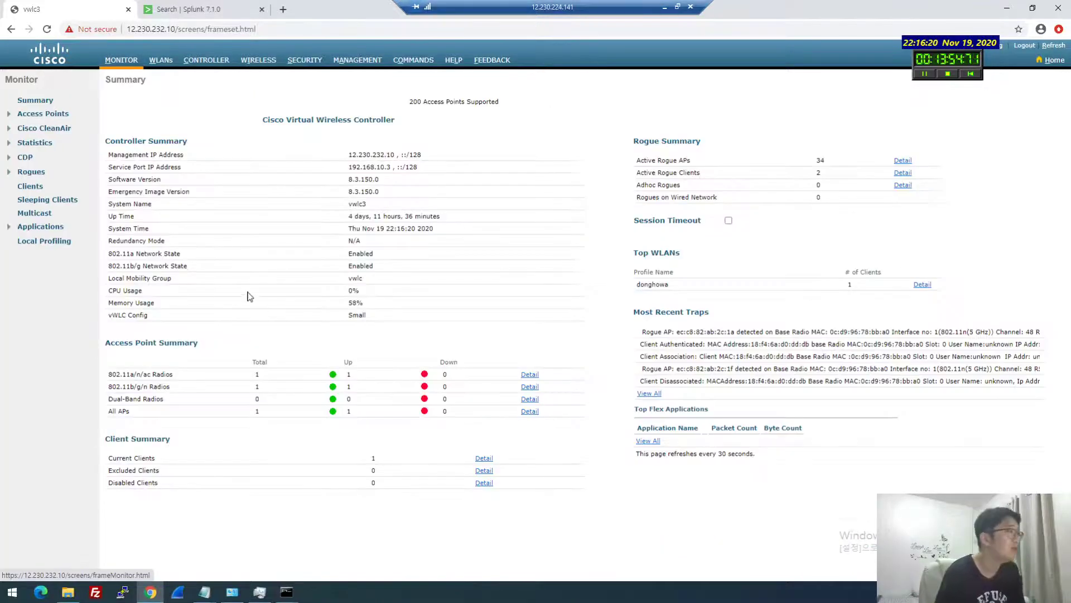
click(478, 459)
drag(244, 144, 201, 144)
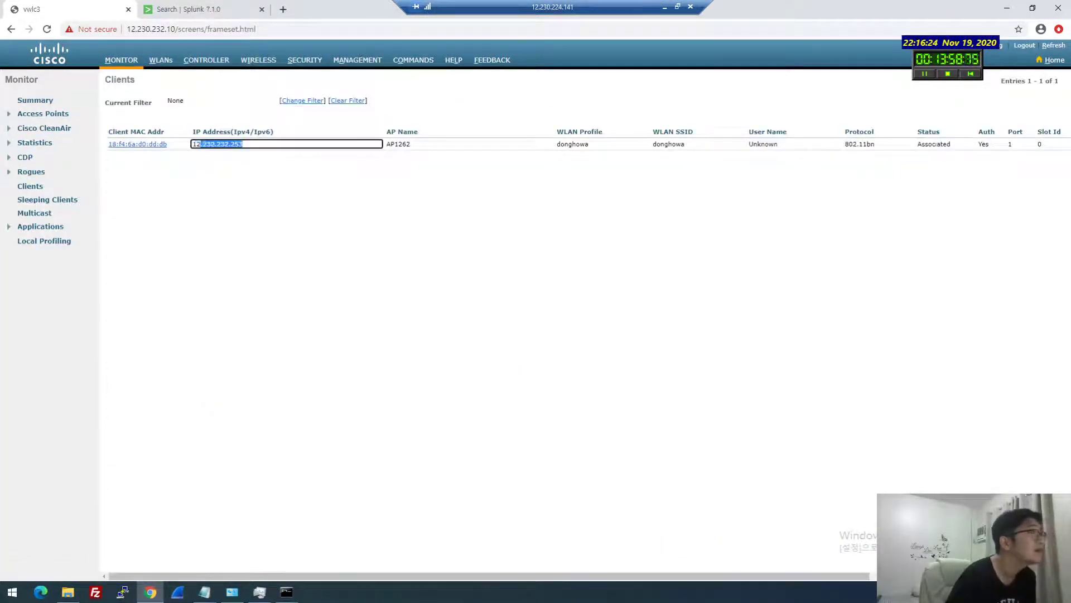
click(313, 230)
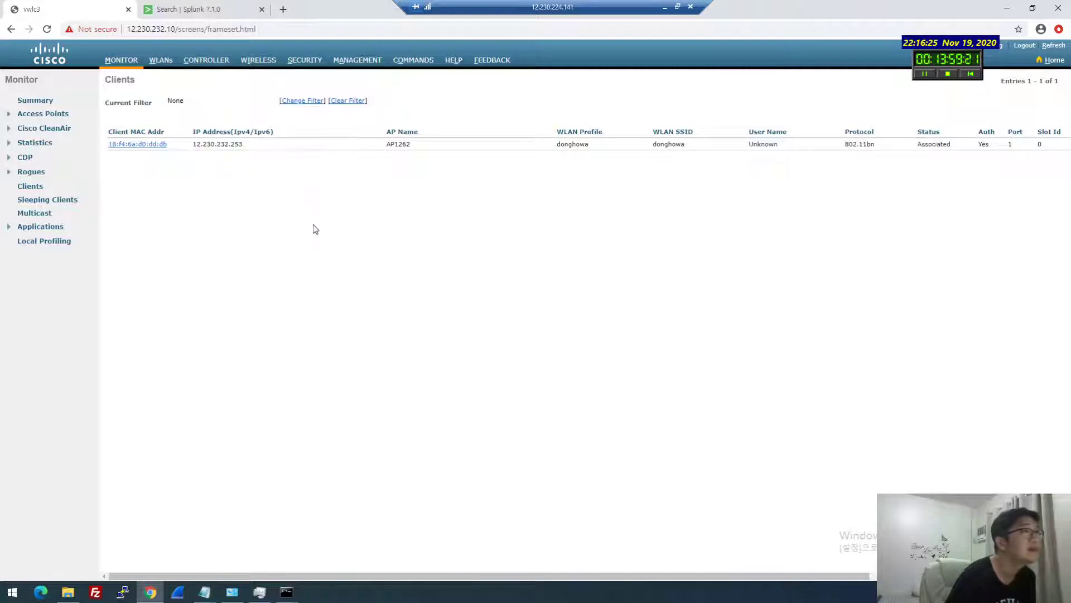
Stop and restart the gateway ping in Command Prompt to confirm it still replies
click(286, 593)
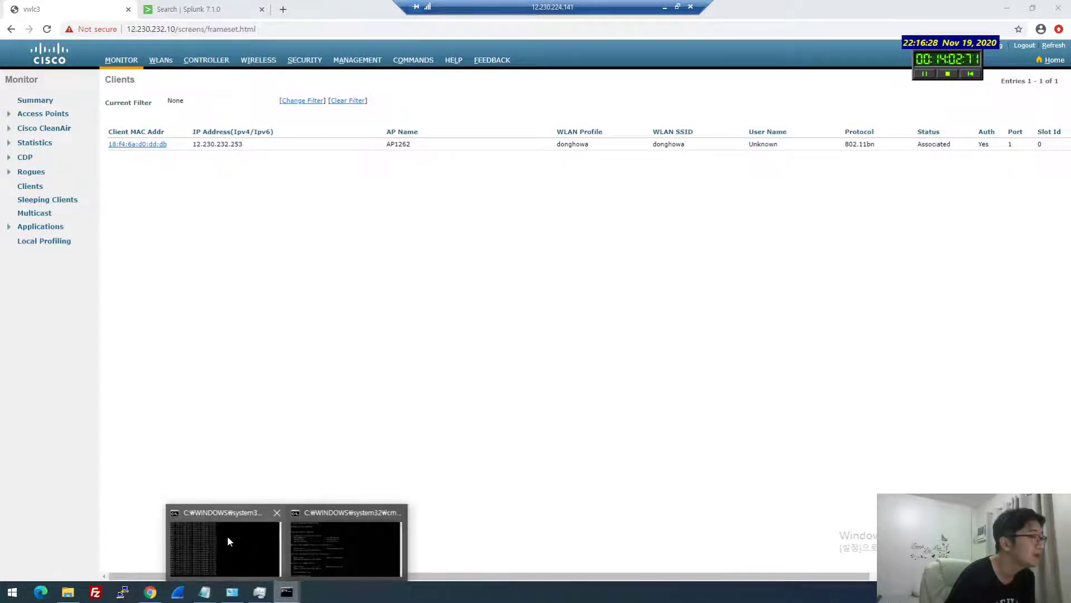
click(228, 542)
key(ctrl+c)
key(Up)
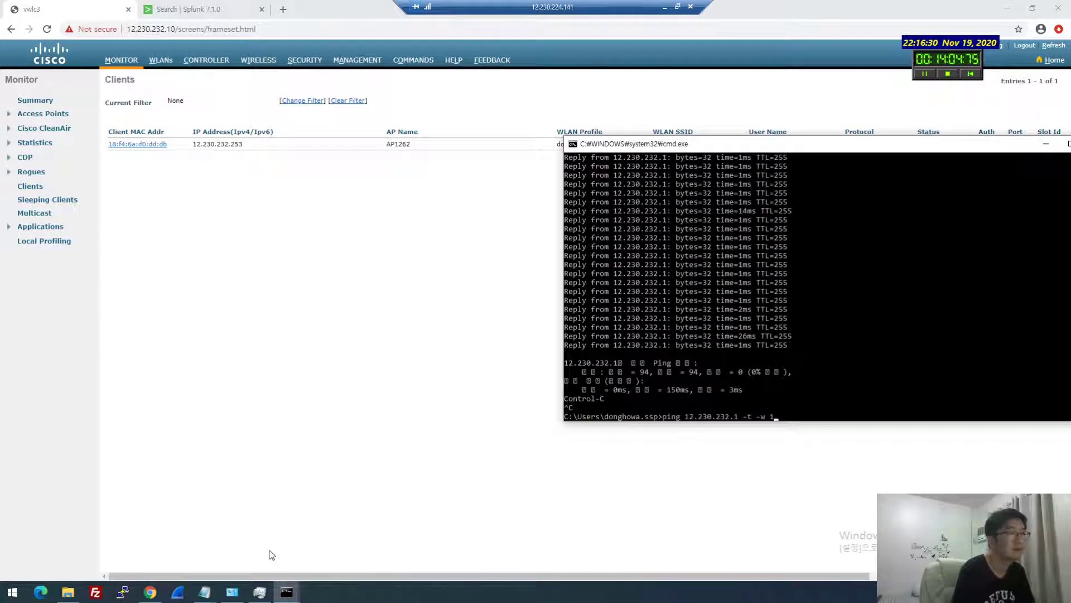
key(Return)
key(ctrl+c)
Step through the WLANs and MANAGEMENT pages, then open WIRELESS > All APs
click(419, 221)
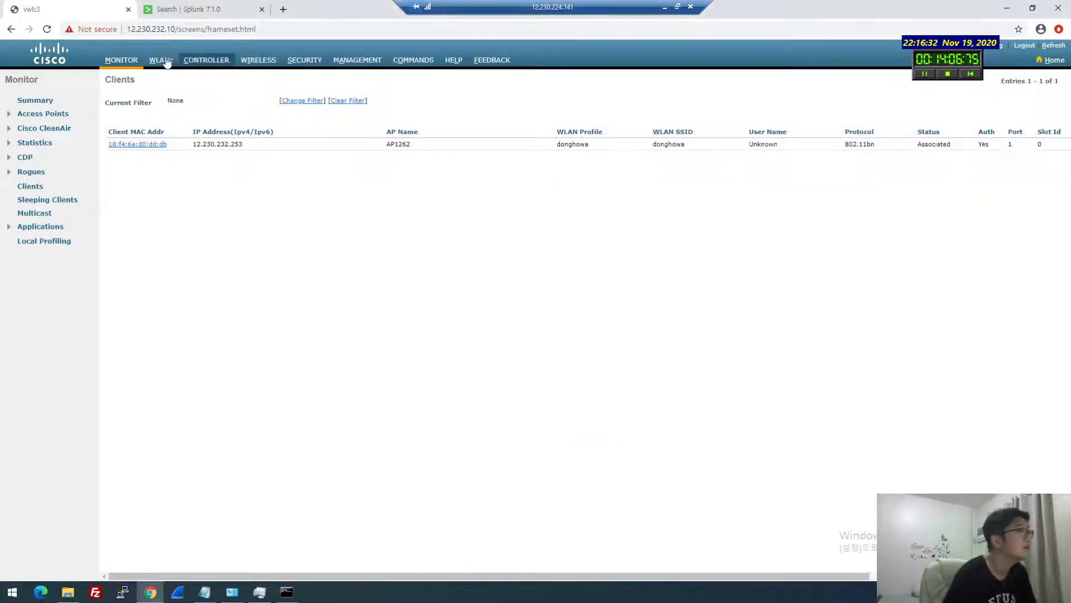
click(161, 60)
click(357, 60)
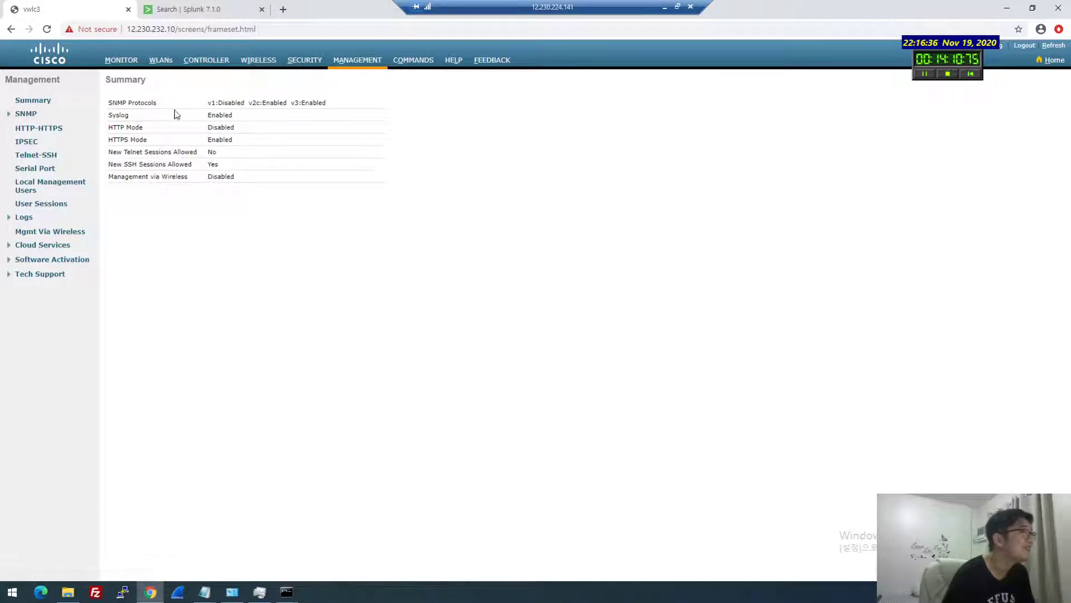
click(258, 60)
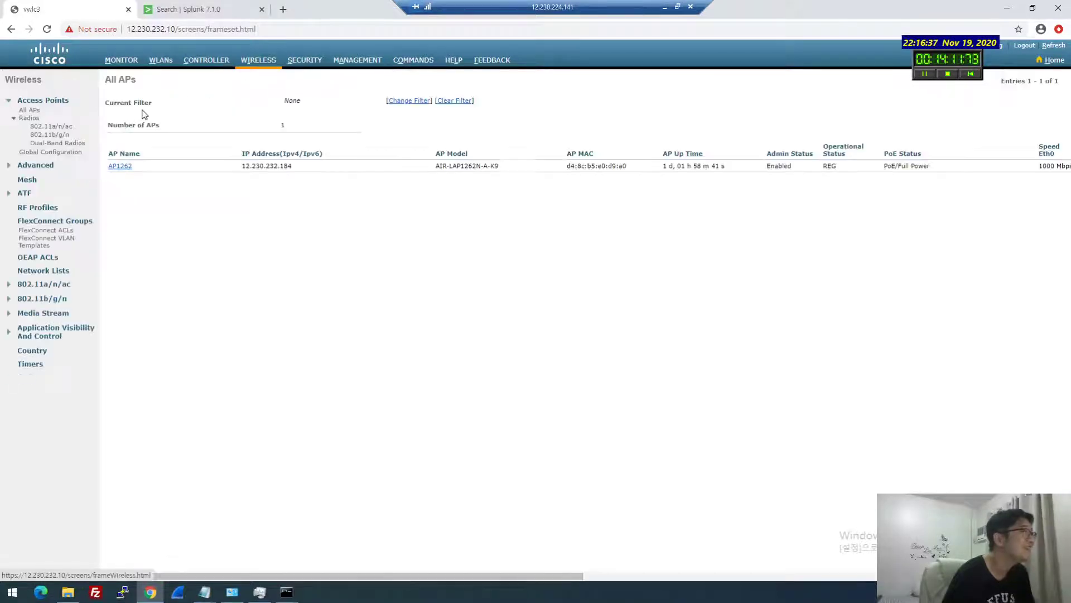
Check AP1262's FlexConnect native VLAN and its WLAN VLAN mapping of VLAN ID 232
click(122, 167)
click(430, 105)
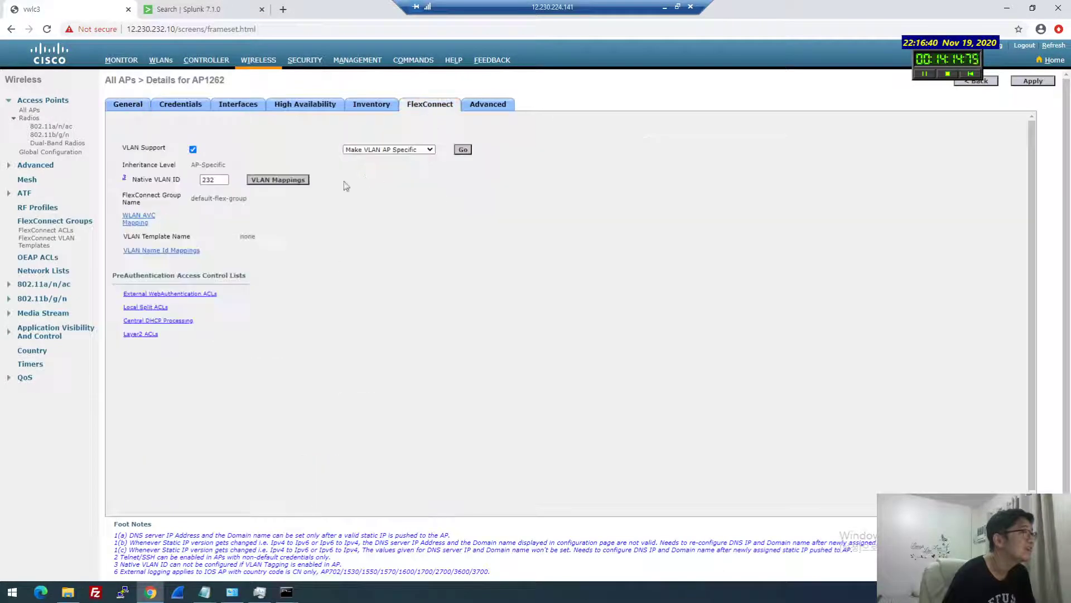
click(211, 179)
click(277, 179)
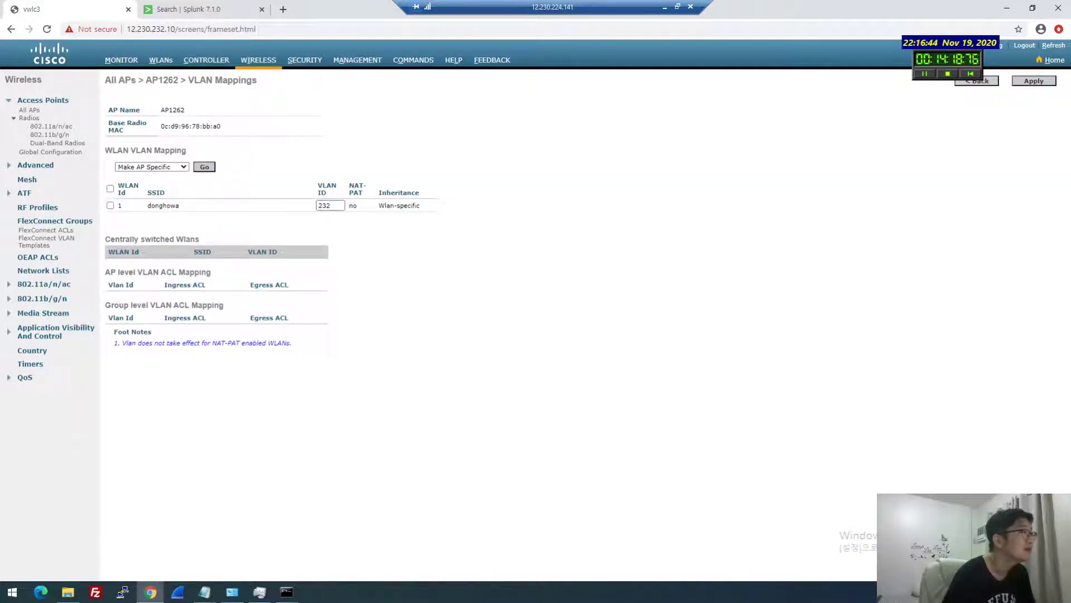
drag(331, 205, 322, 205)
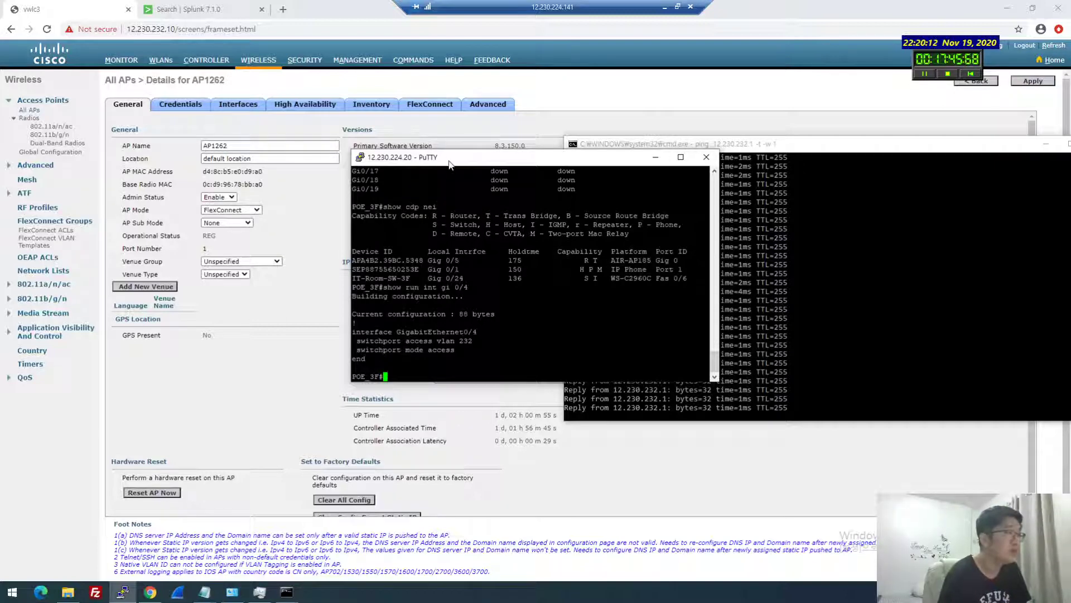
Enter configuration mode on the switch and select interface gi 0/4 with 'conf t' and 'int gi 0/4'
drag(449, 159, 379, 211)
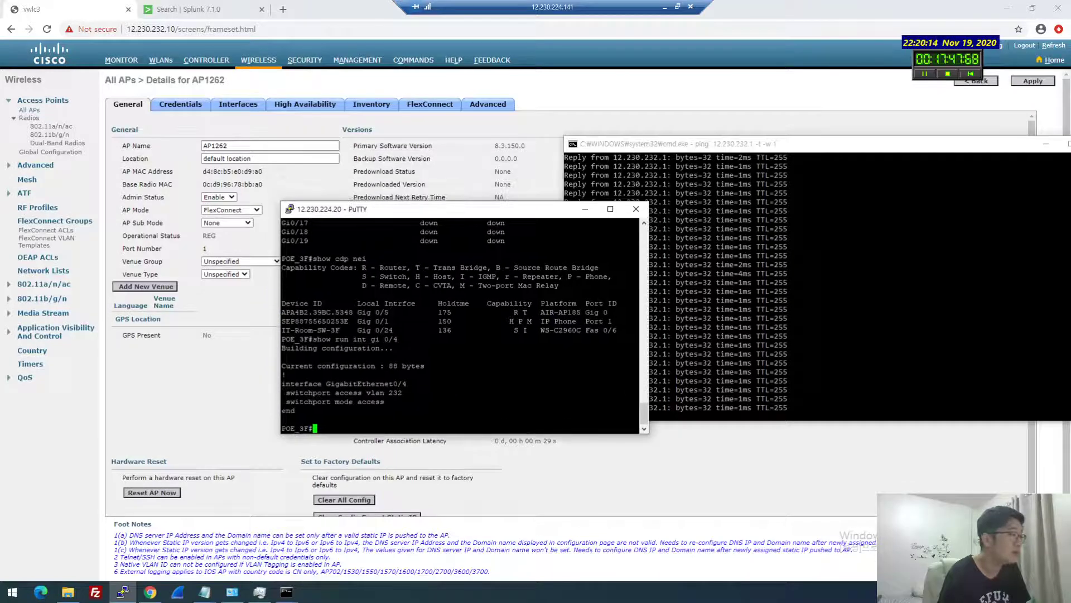
mouse_move(295, 595)
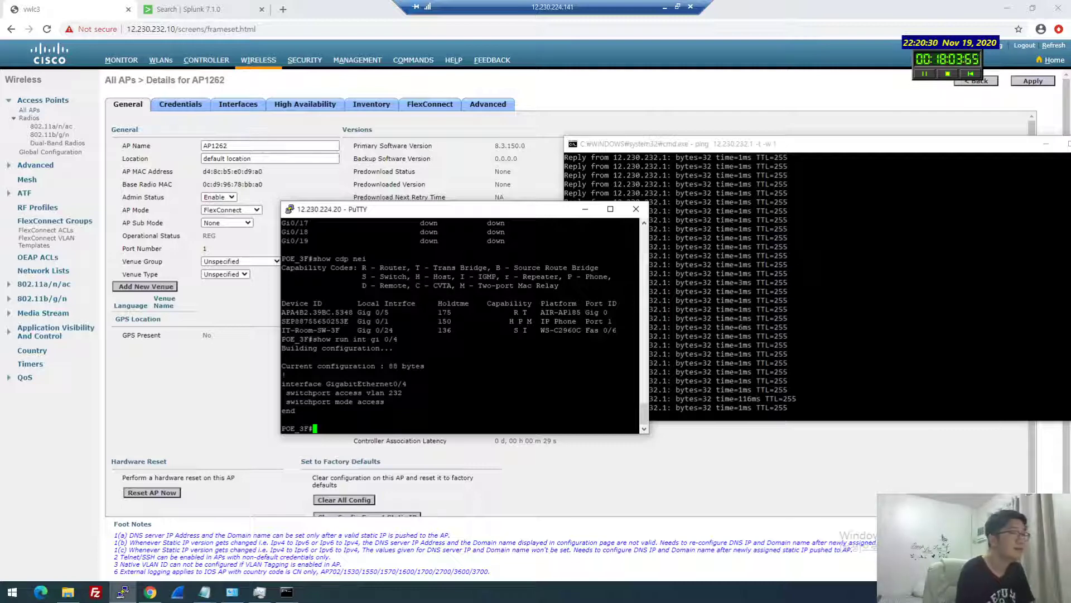
key(Return)
key(Return)
text(conf t)
key(Return)
text(int gi 0/4)
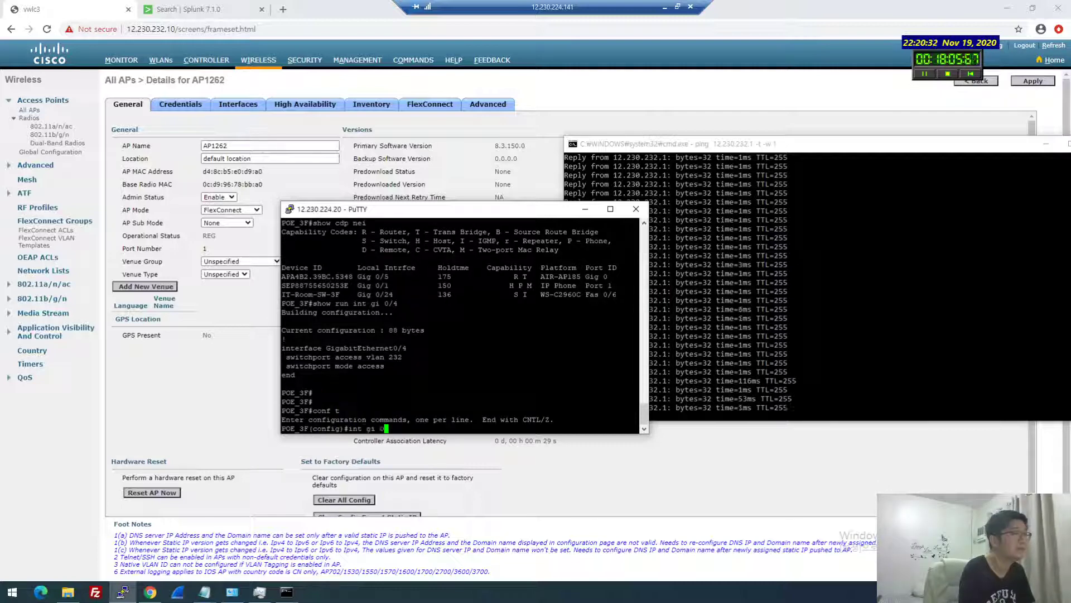
key(Return)
Set gi0/4's trunk encapsulation to dot1q and make it a trunk port
text(sw)
key(Tab)
text(mode trunk)
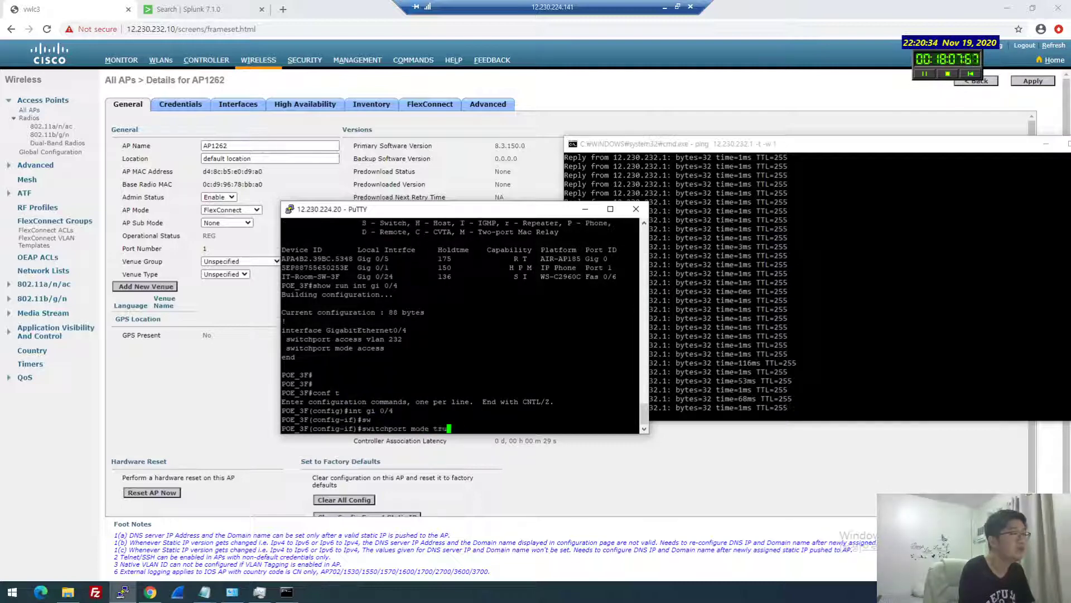
key(Return)
text(sw)
key(Tab)
text(en)
key(Tab)
text(d)
key(BackSpace)
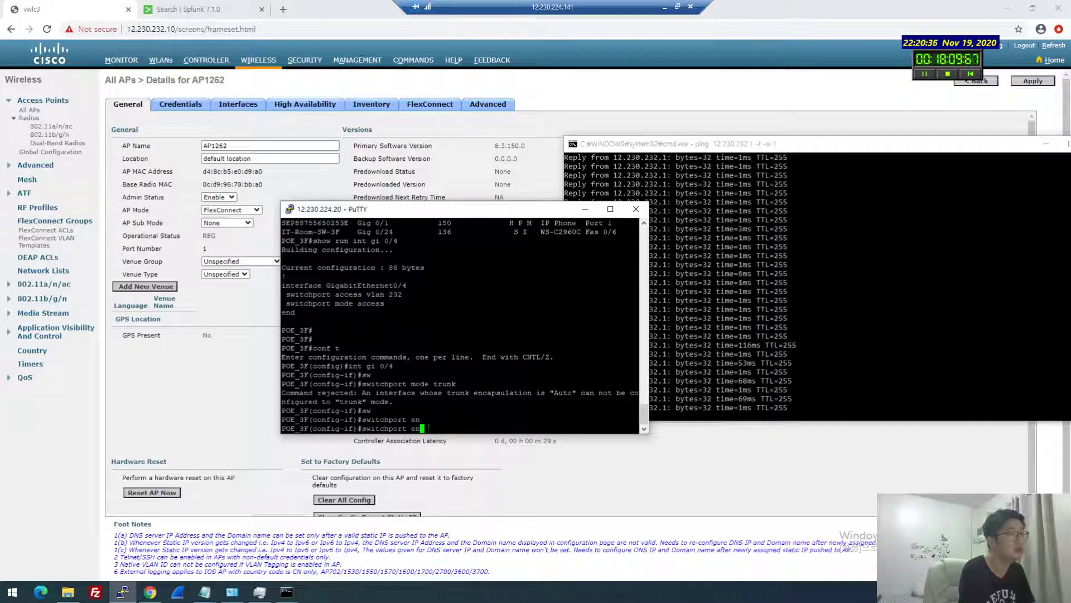
text(trunk)
key(Tab)
text(en)
key(Tab)
text(do)
key(Tab)
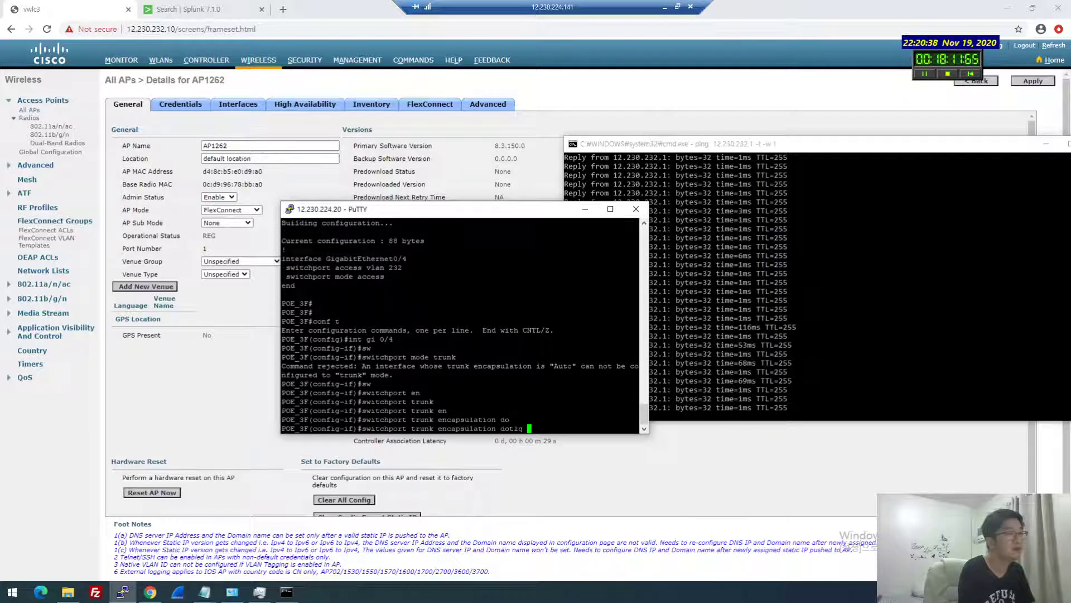
key(Return)
text(sw)
key(Tab)
text(mo)
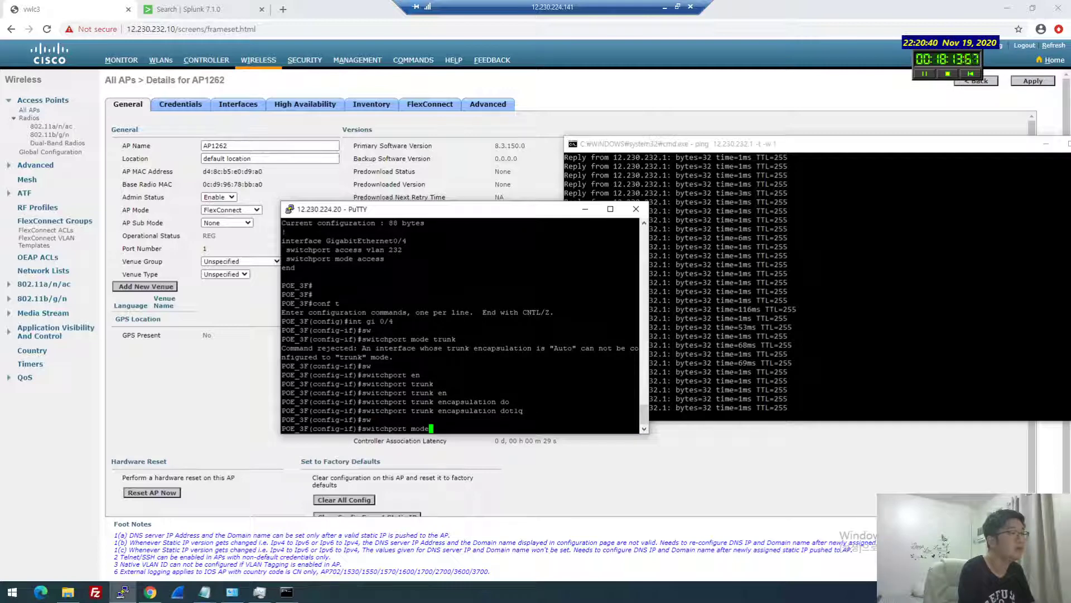
key(Tab)
text(tt)
key(BackSpace)
text(runk)
key(Return)
Apply 'switchport trunk native vlan 232' to the port, then exit to the privileged prompt
text(sw)
key(Tab)
text(nati)
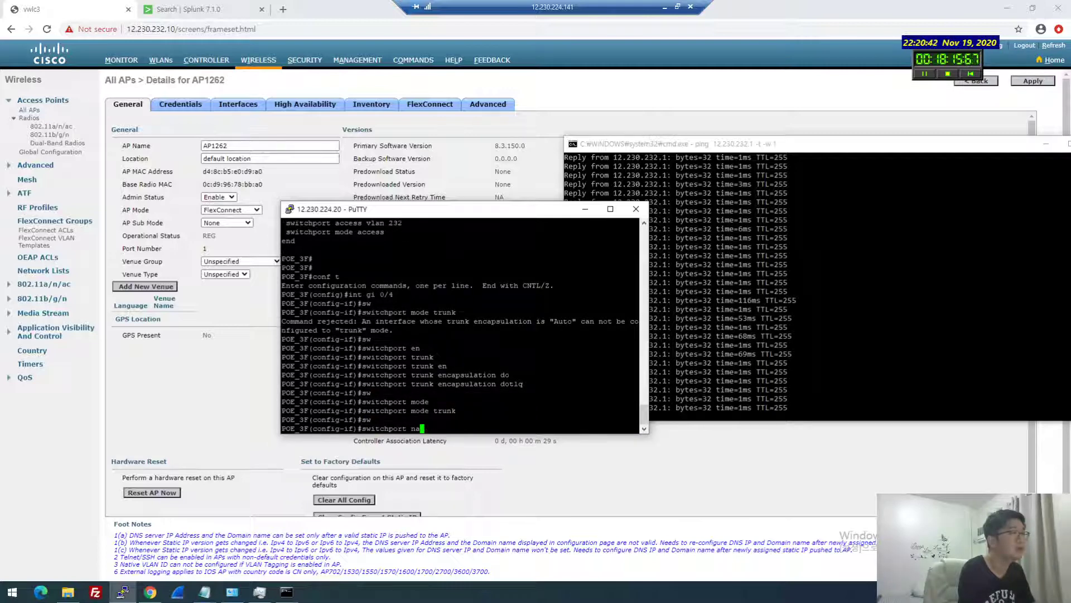
key(Tab)
text(vlan)
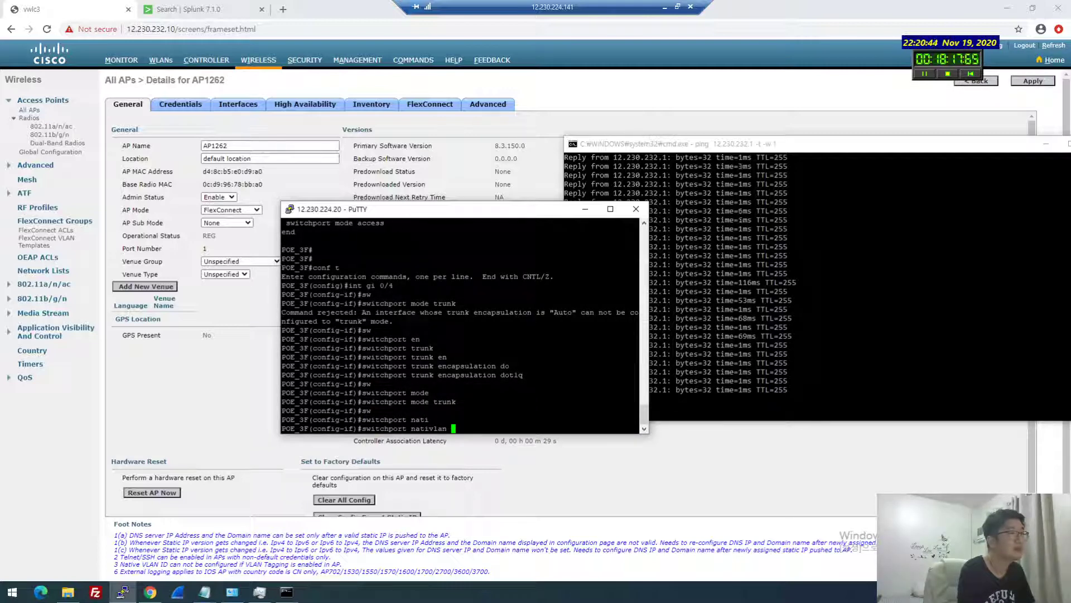
key(BackSpace)
key(BackSpace)
key(BackSpace)
key(BackSpace)
key(Tab)
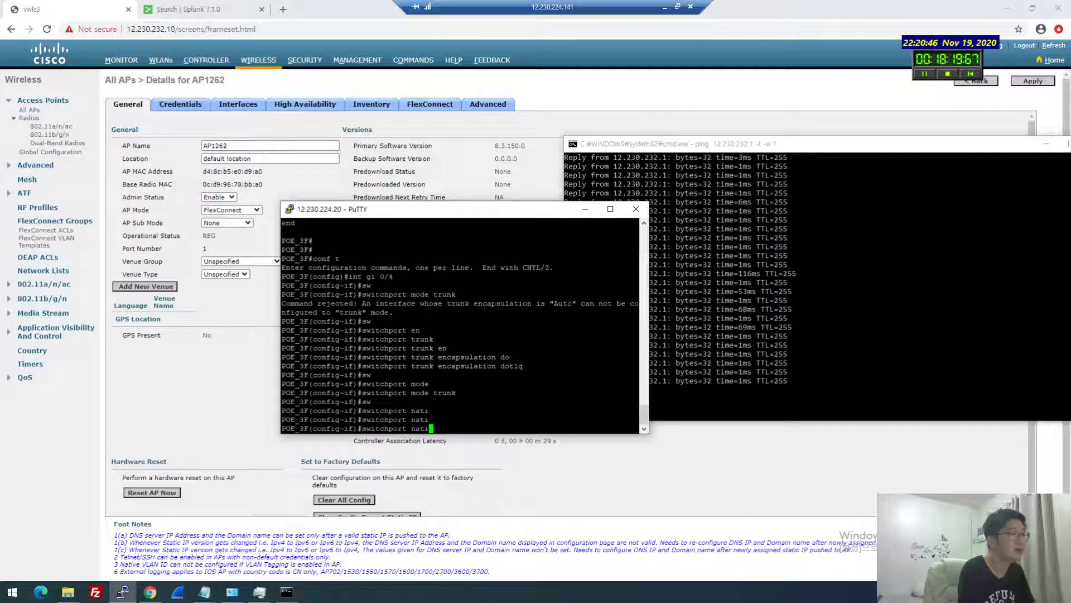
key(BackSpace)
key(BackSpace)
key(BackSpace)
key(BackSpace)
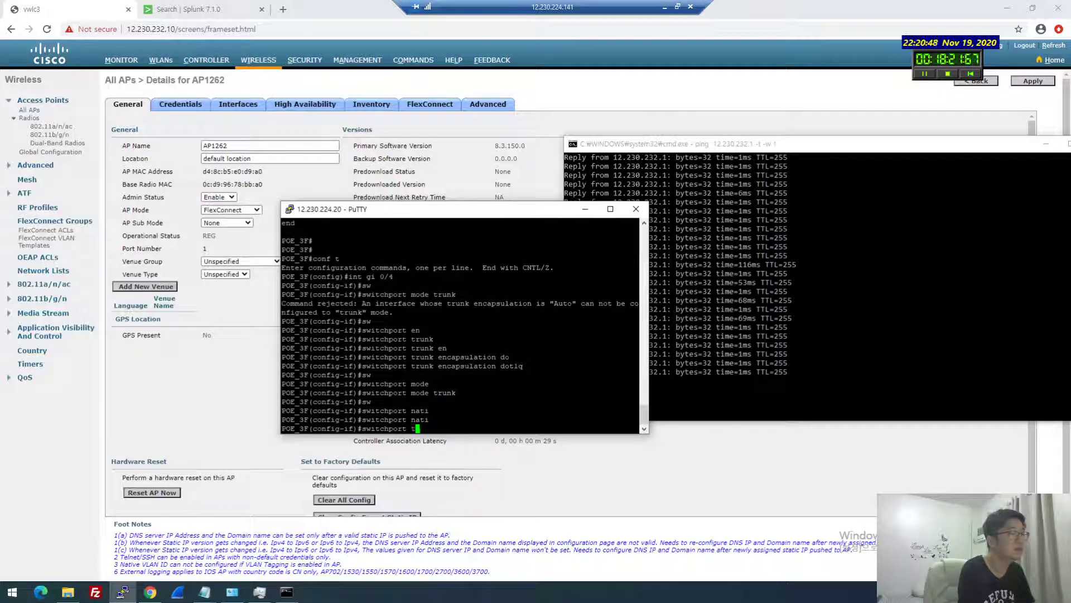
text(runk)
key(Tab)
text(nati)
key(Tab)
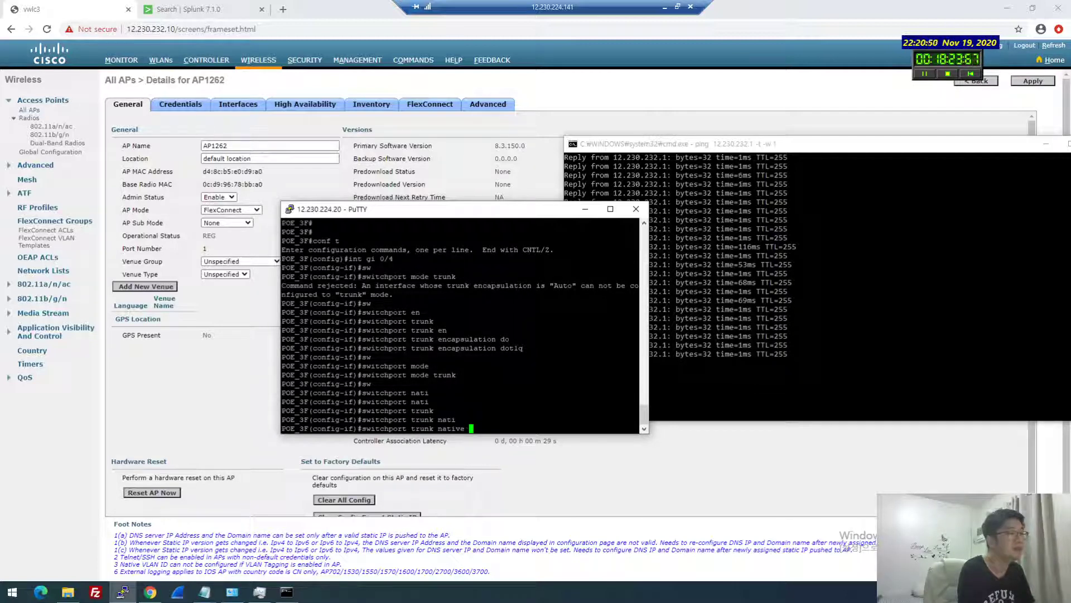
text(ve 232)
key(Return)
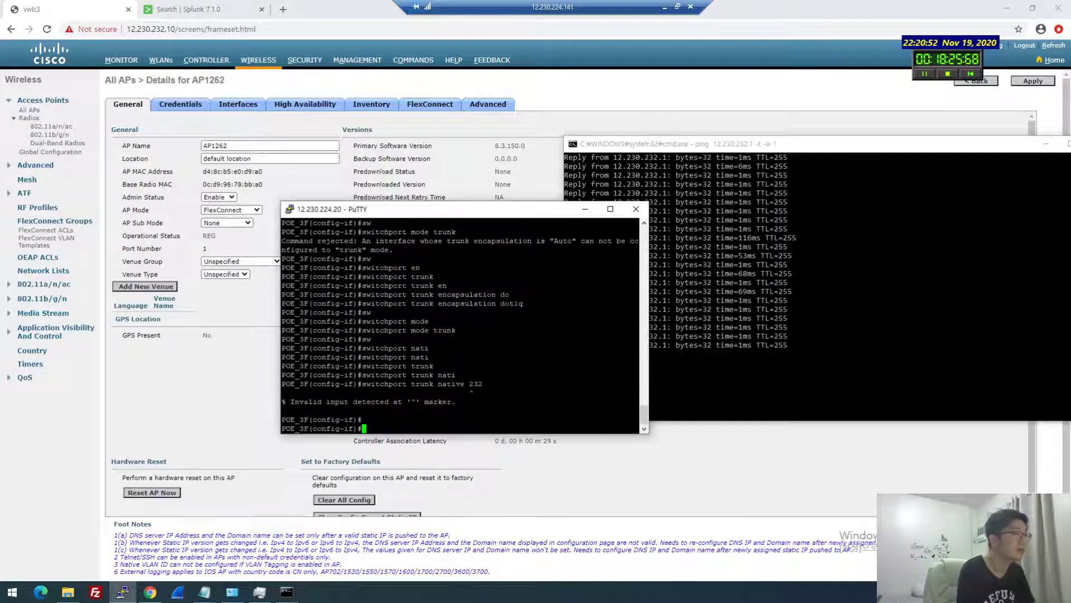
key(Return)
key(Up)
key(BackSpace)
key(BackSpace)
key(BackSpace)
text(vlan 232)
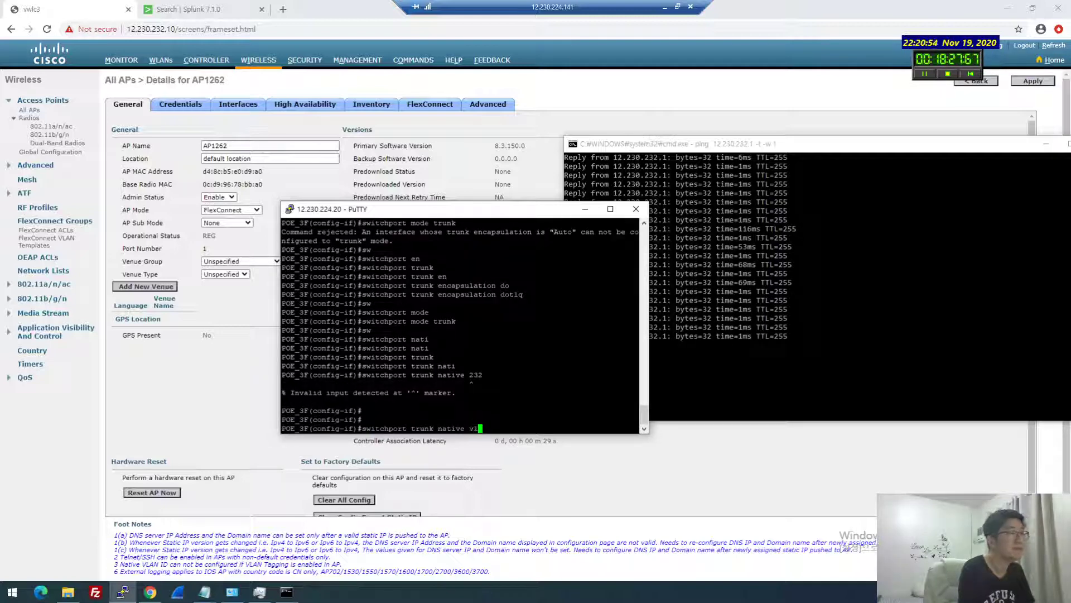
key(Return)
key(Return)
key(Return)
key(Return)
key(Return)
key(Return)
key(Return)
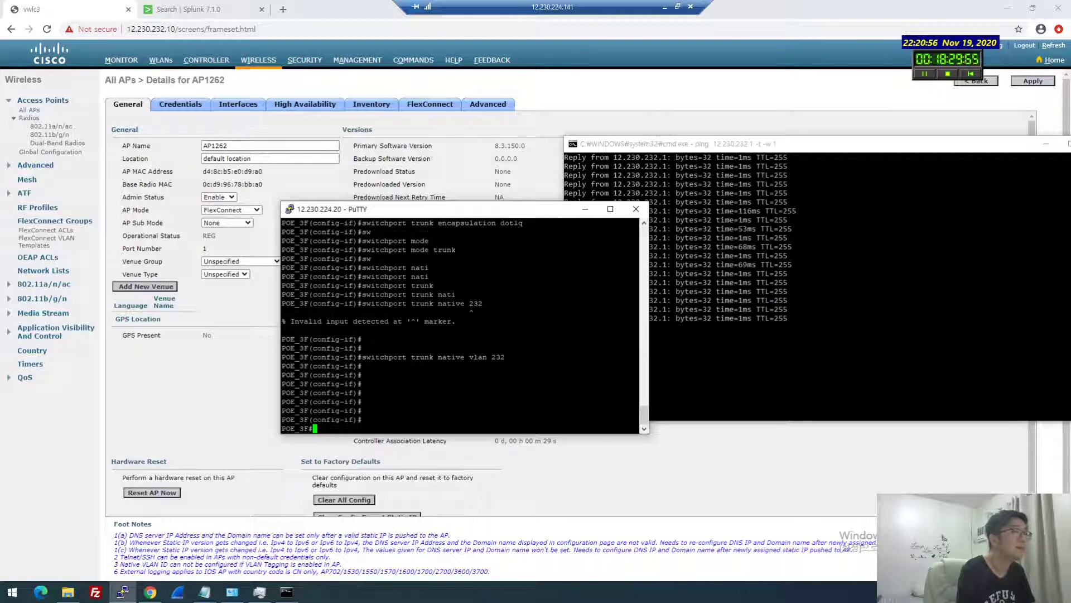
key(ctrl+z)
key(Return)
key(Return)
key(Return)
key(Return)
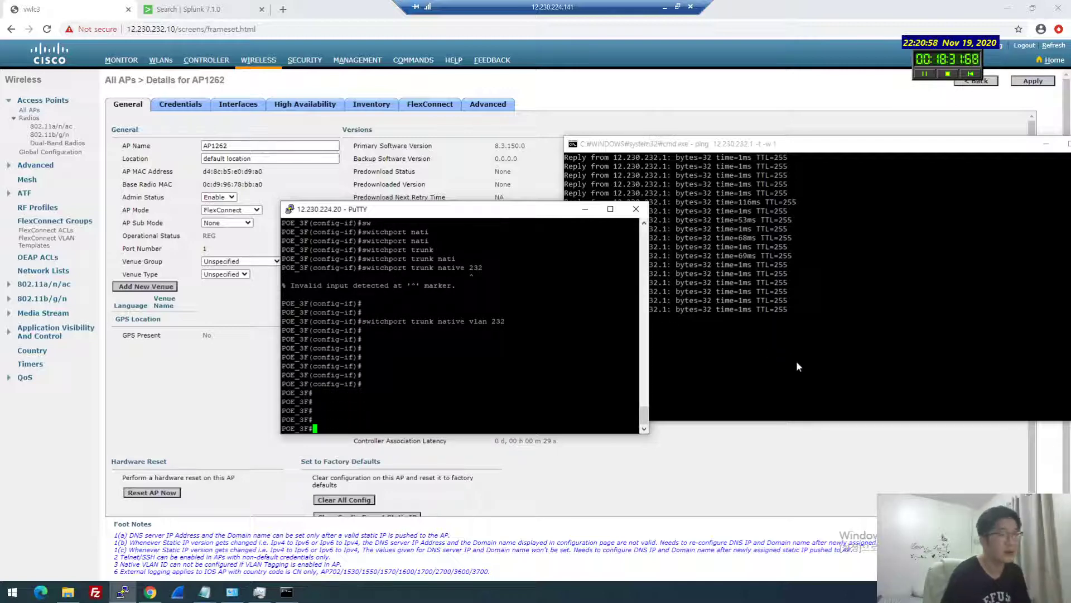
Run 'show run int gi 0/4' to confirm the trunk and native VLAN 232 settings
click(721, 148)
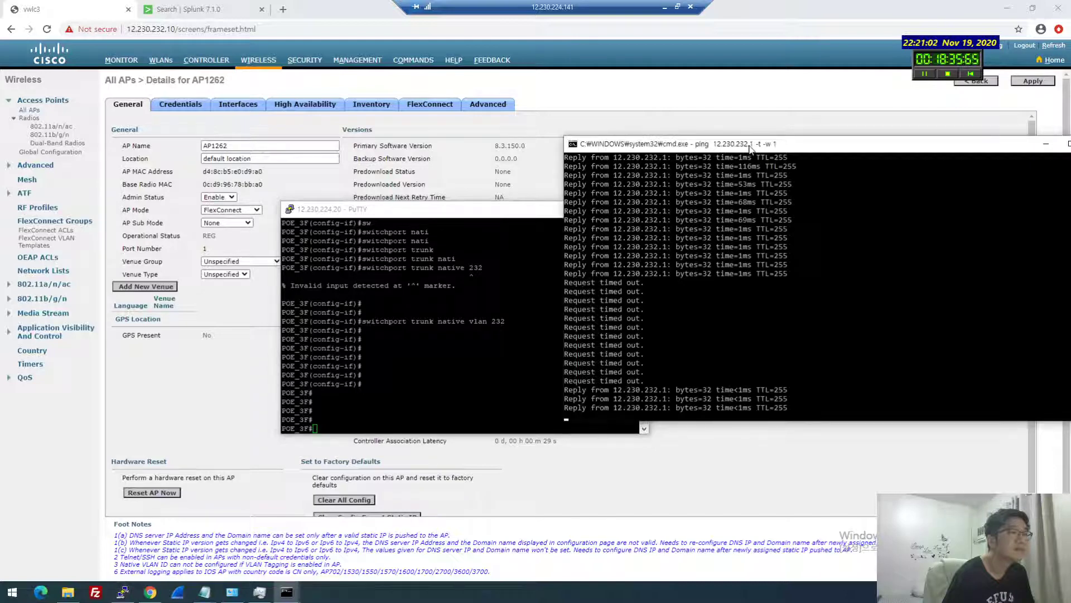
click(394, 321)
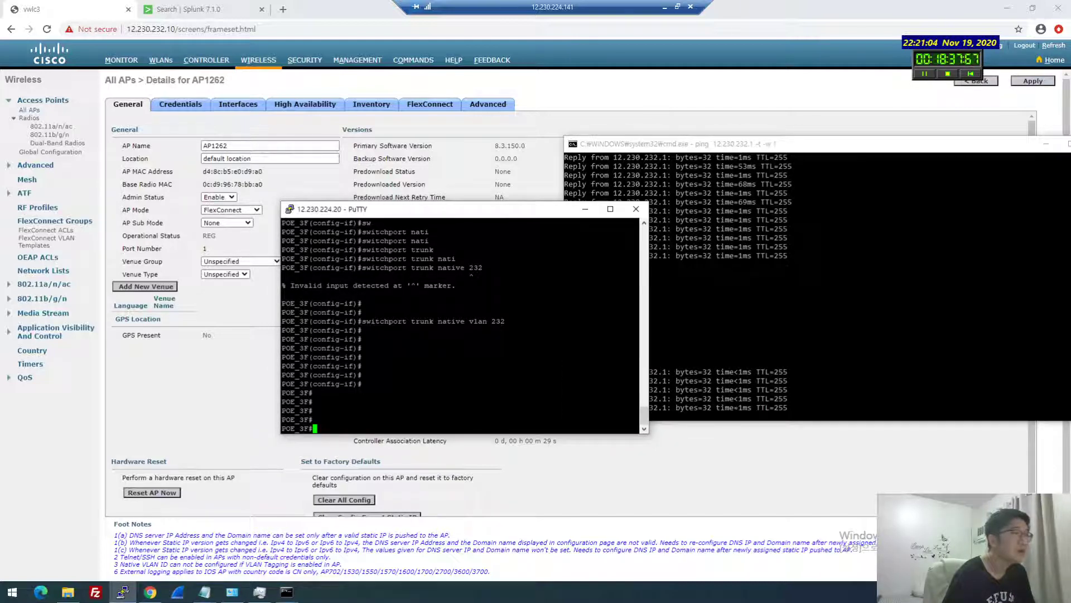
drag(393, 320, 636, 322)
text(show ru)
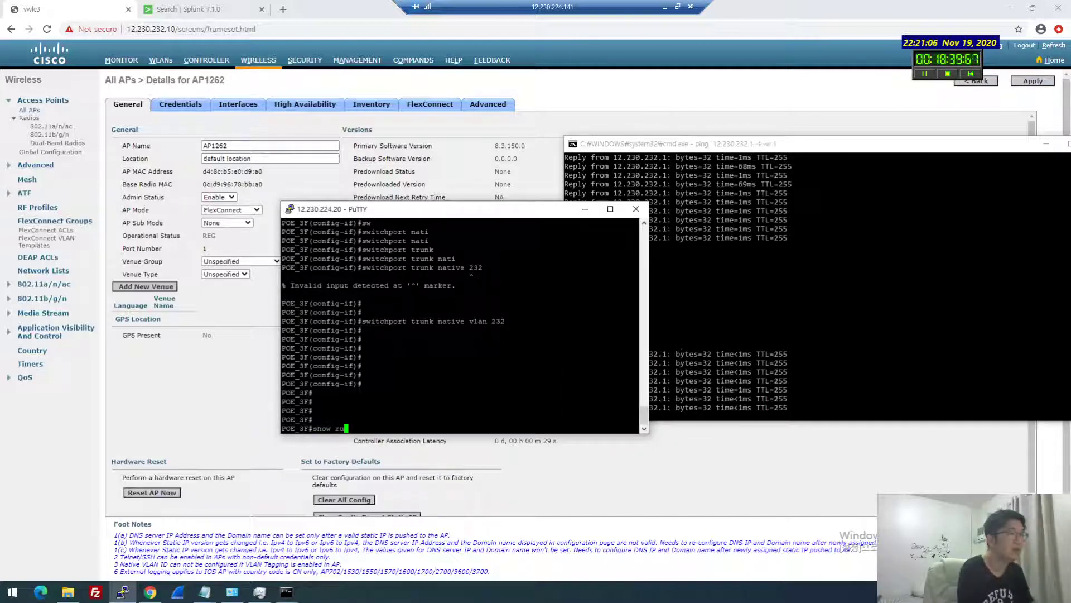
text(n int gi 0/4)
key(Return)
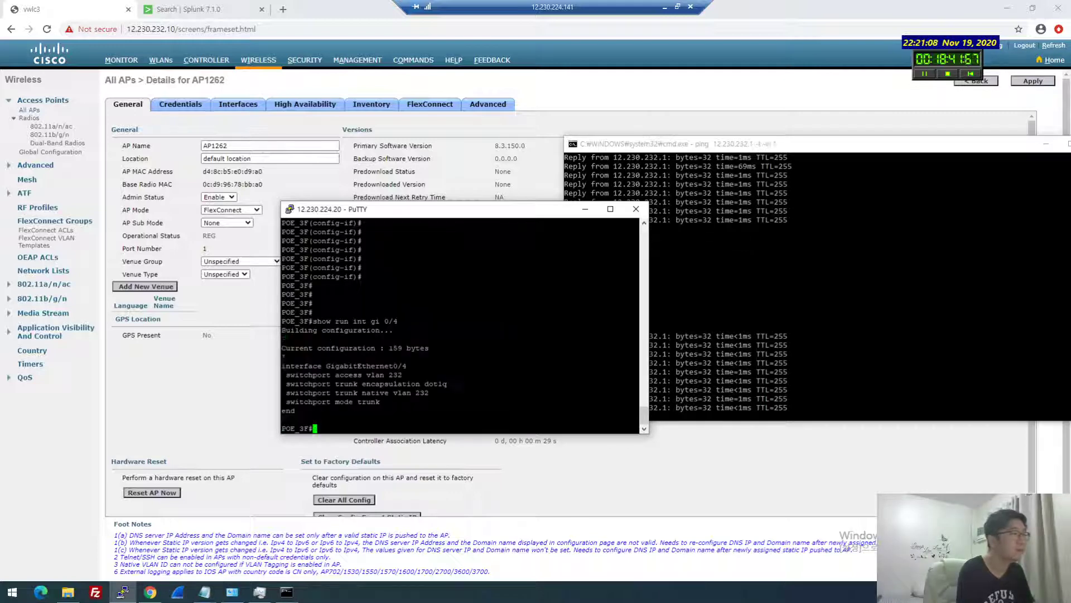
Display 'show spanning-tree' output for Gi0/4 while watching the ping replies, then reposition the PuTTY window
click(712, 344)
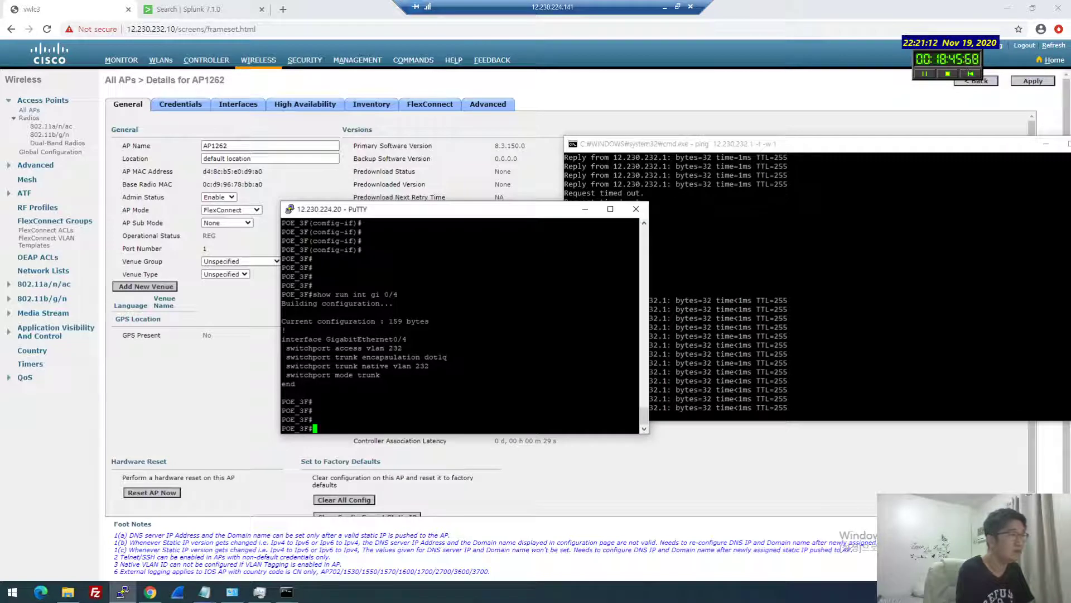
text(spa)
key(Tab)
key(Return)
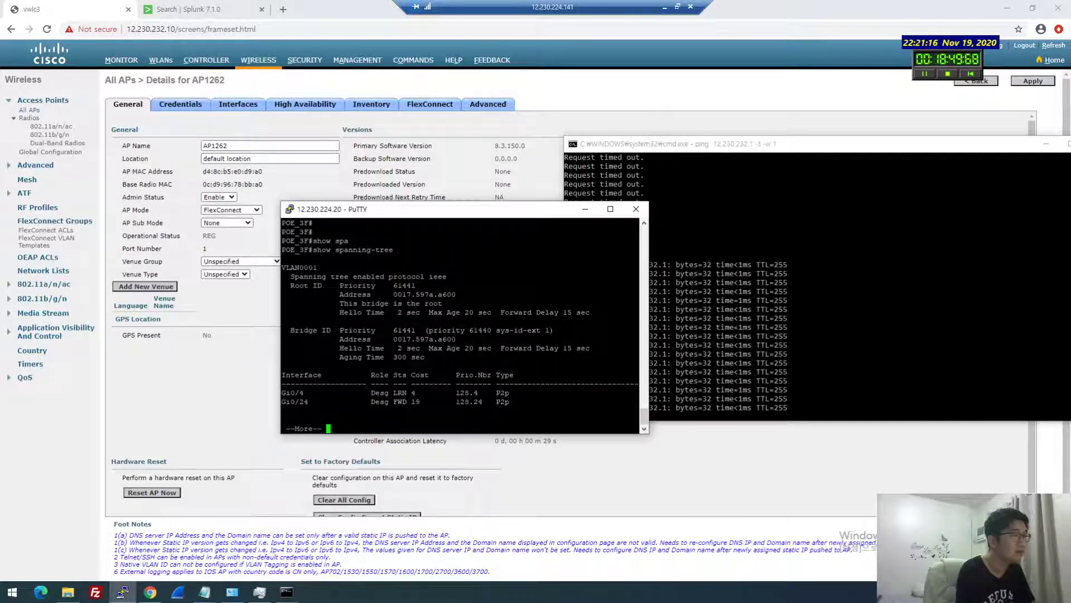
key(Return)
click(799, 383)
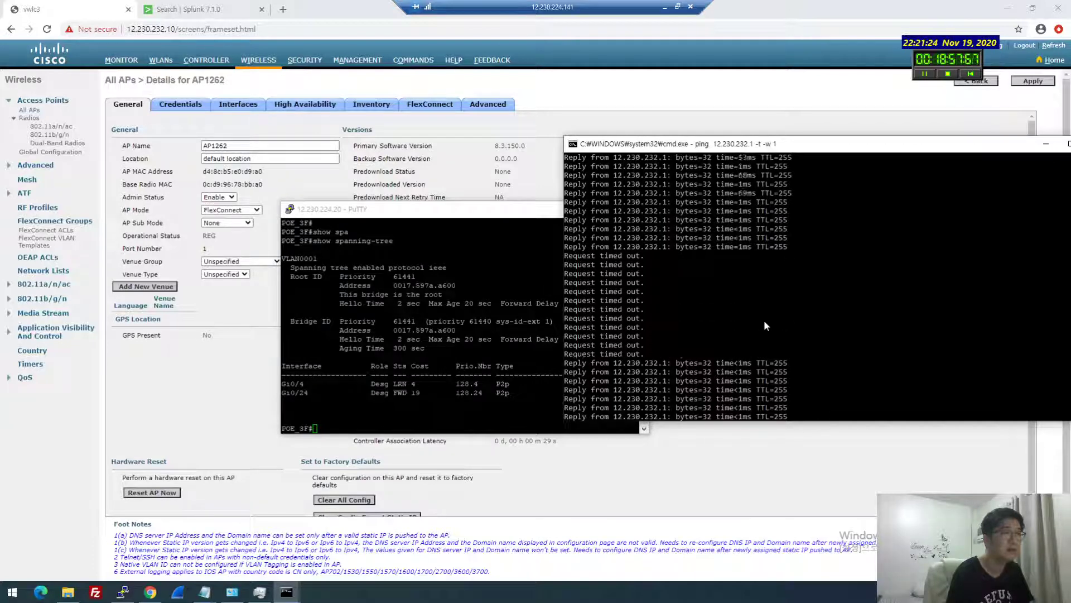
scroll(765, 320, down, 4)
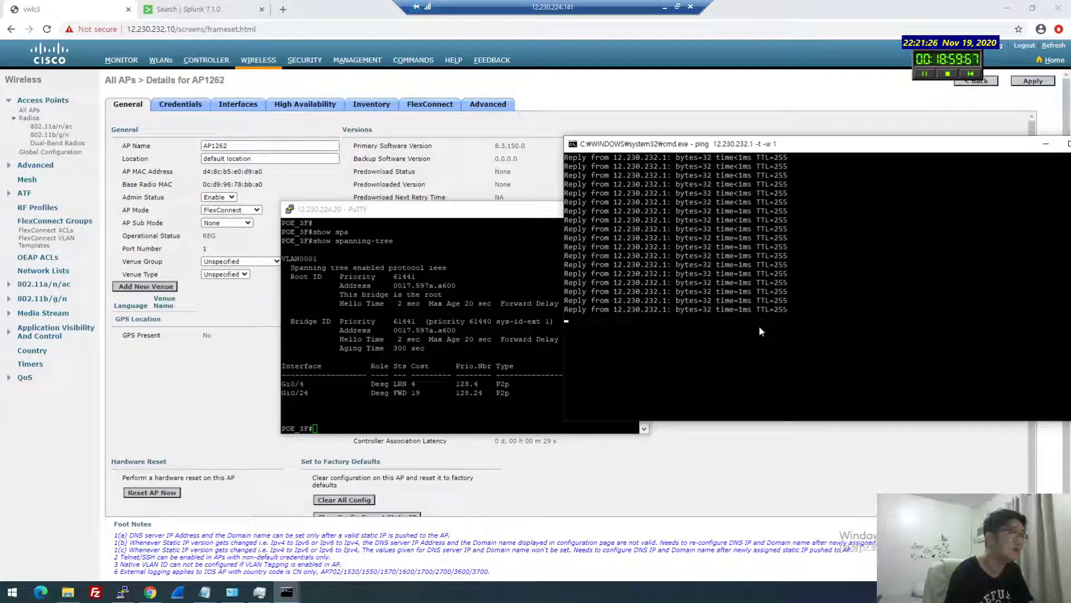
click(546, 359)
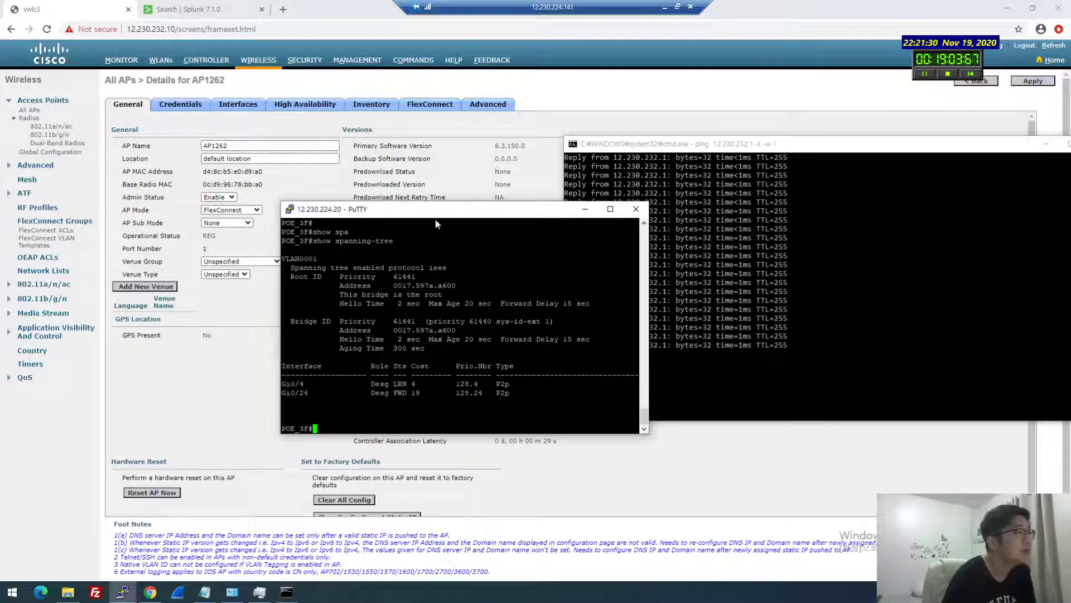
drag(436, 210, 370, 231)
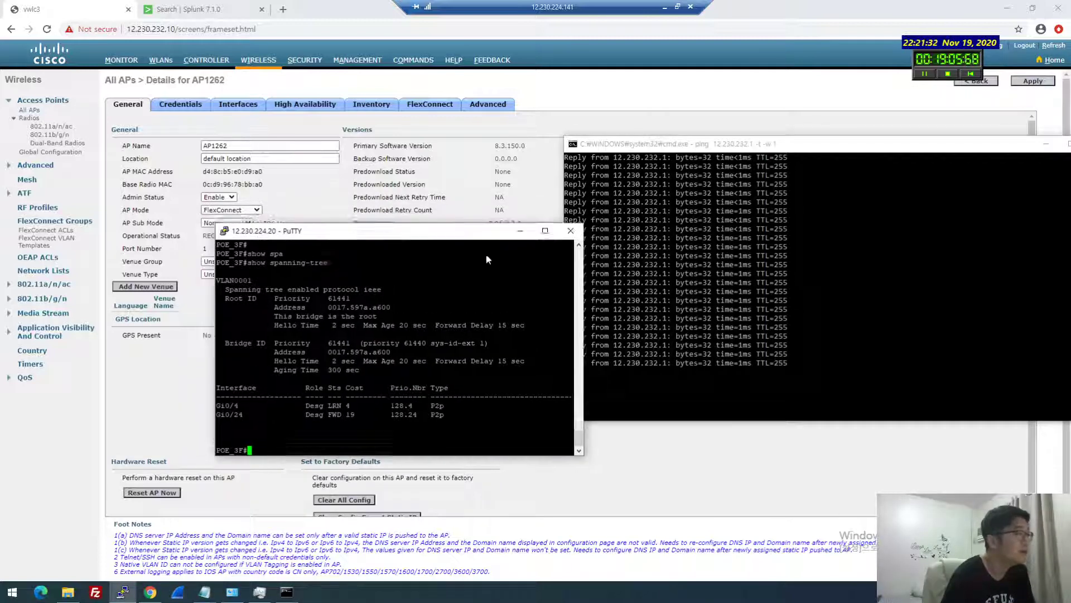
drag(486, 259, 506, 281)
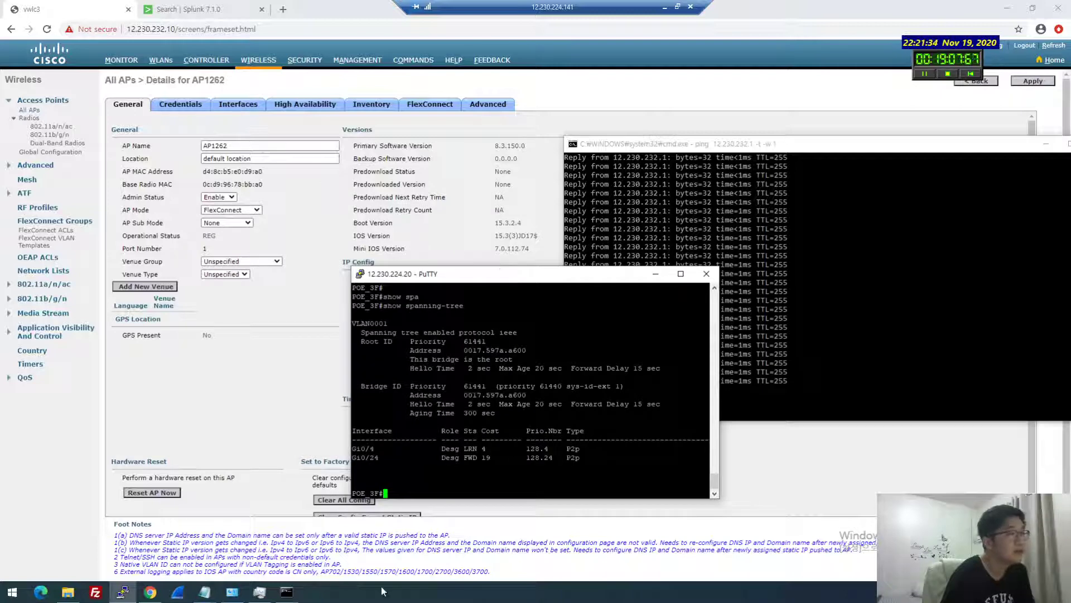
click(287, 591)
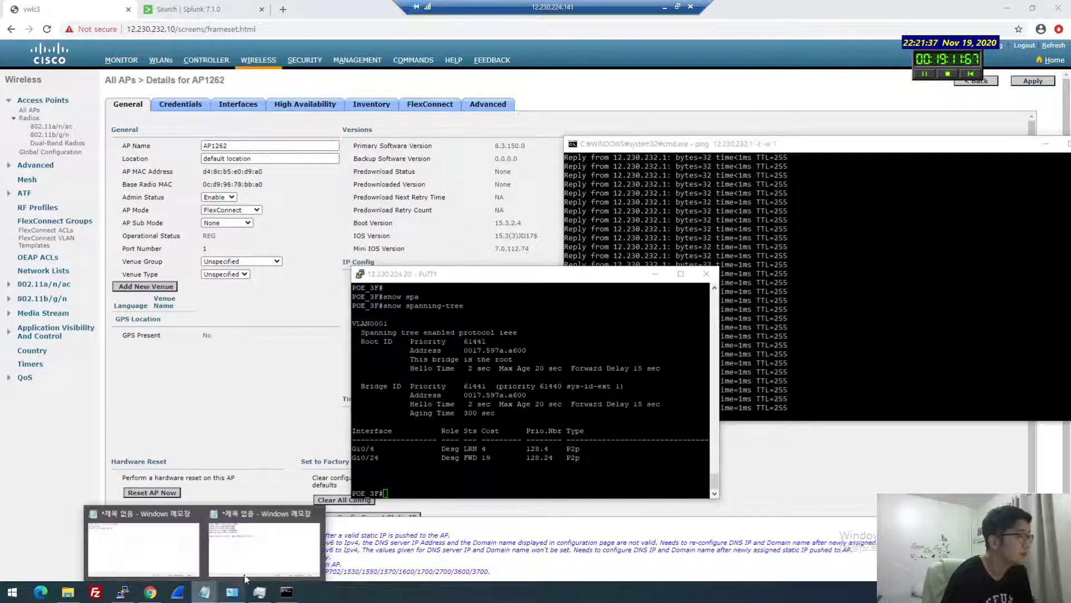
Bring the FlexConnect notes in Notepad++ forward beside the terminal, back in full-screen remote desktop
click(245, 575)
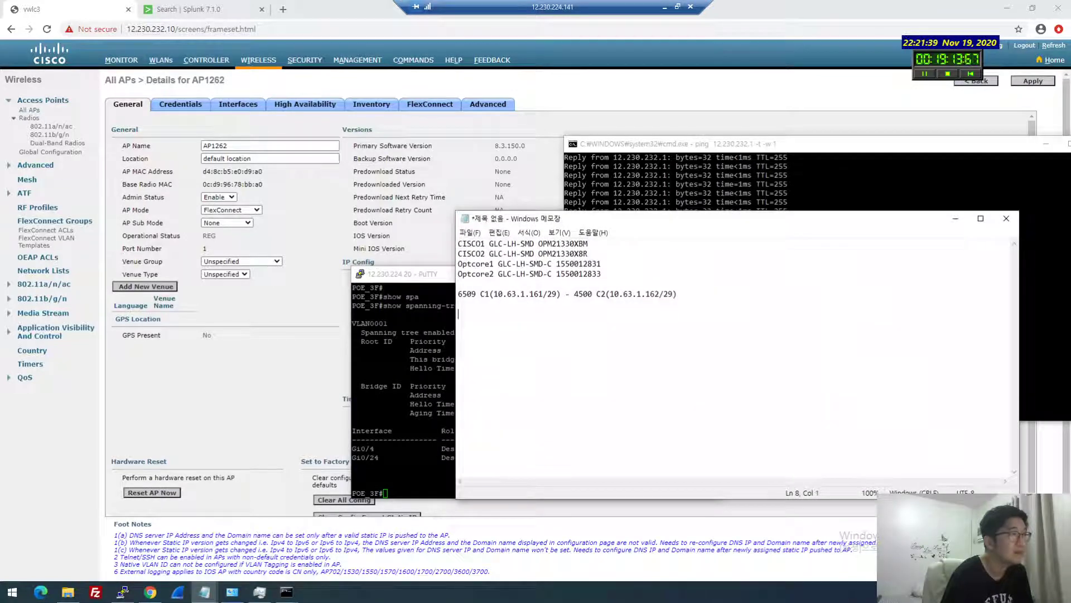
click(955, 218)
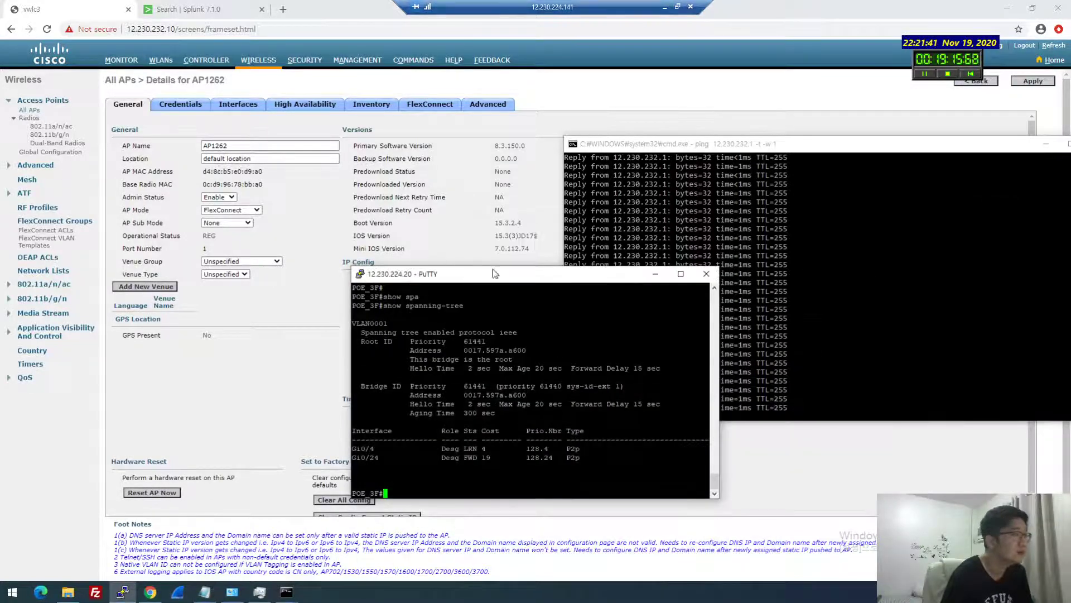
click(677, 7)
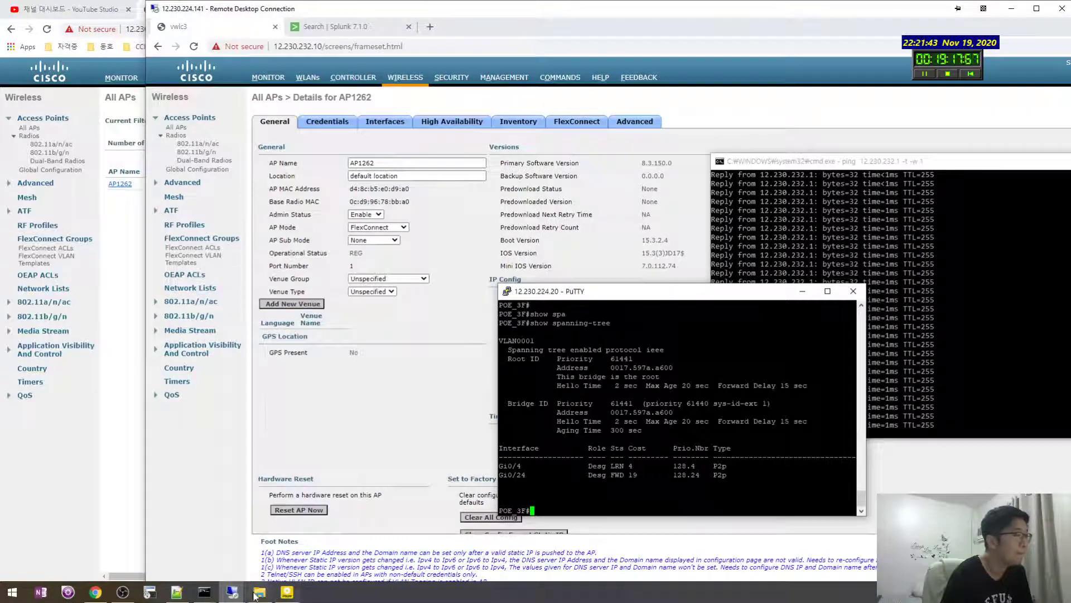
click(177, 592)
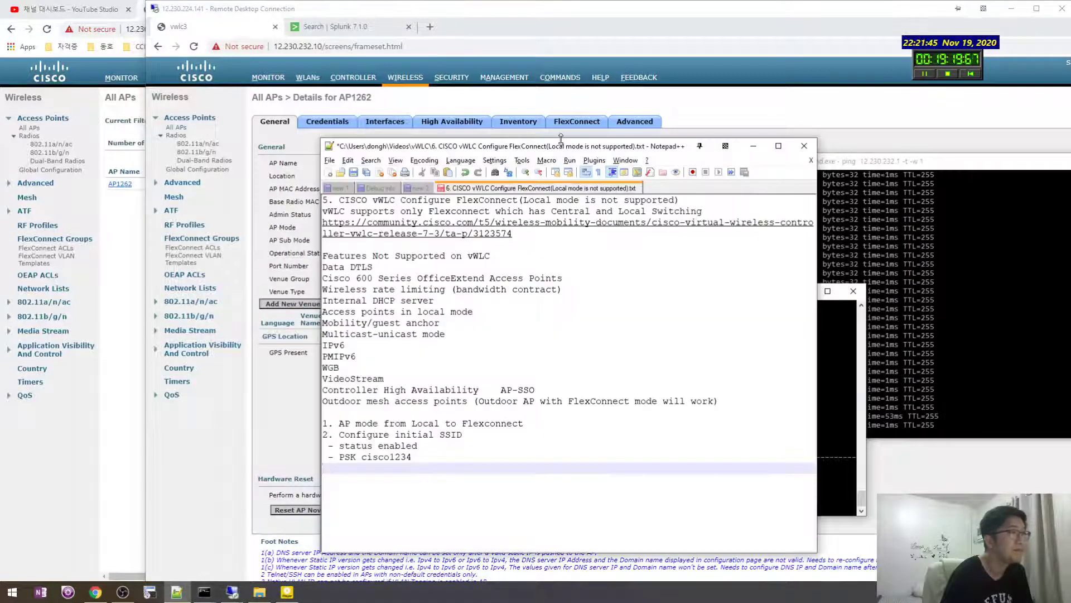
drag(561, 138, 843, 182)
double_click(430, 9)
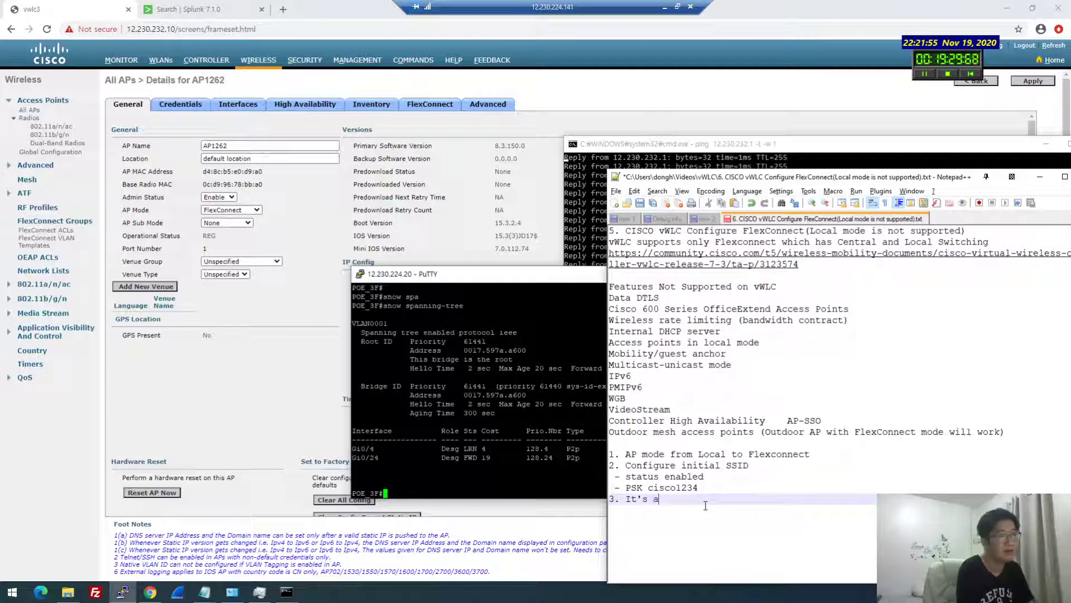
Write note 3 as "so far, It's acting like local mode" and start line 4
text(like loca)
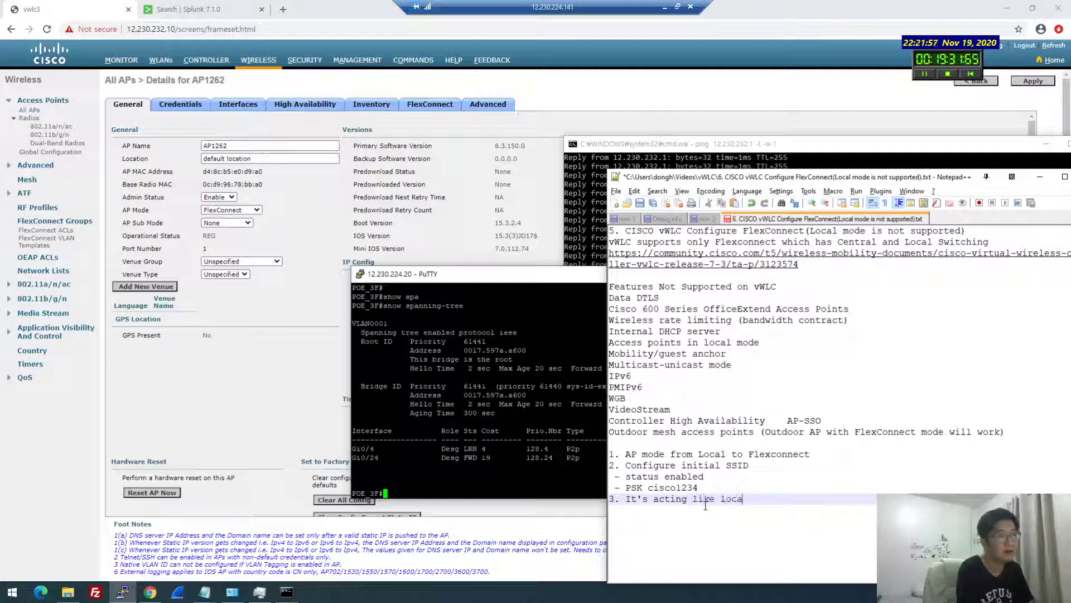
text(l mod)
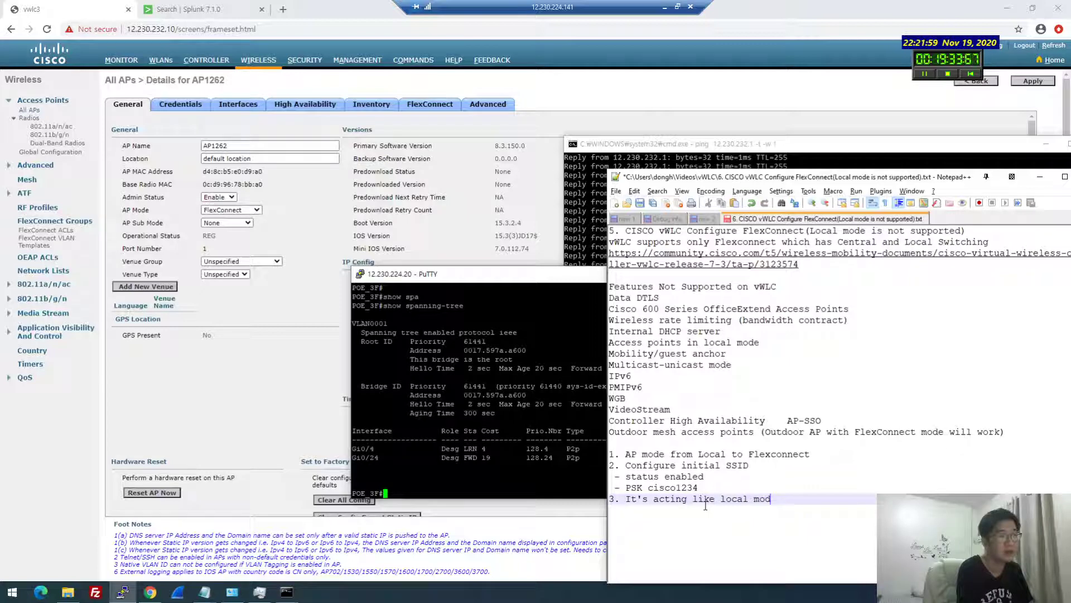
text(e)
key(Return)
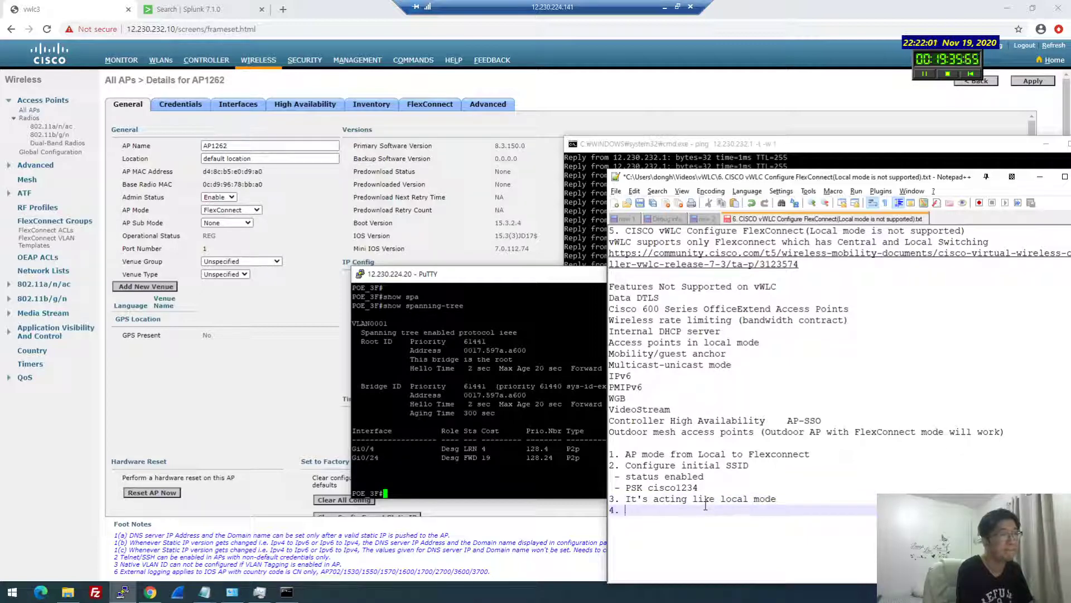
key(Up)
text(so far,)
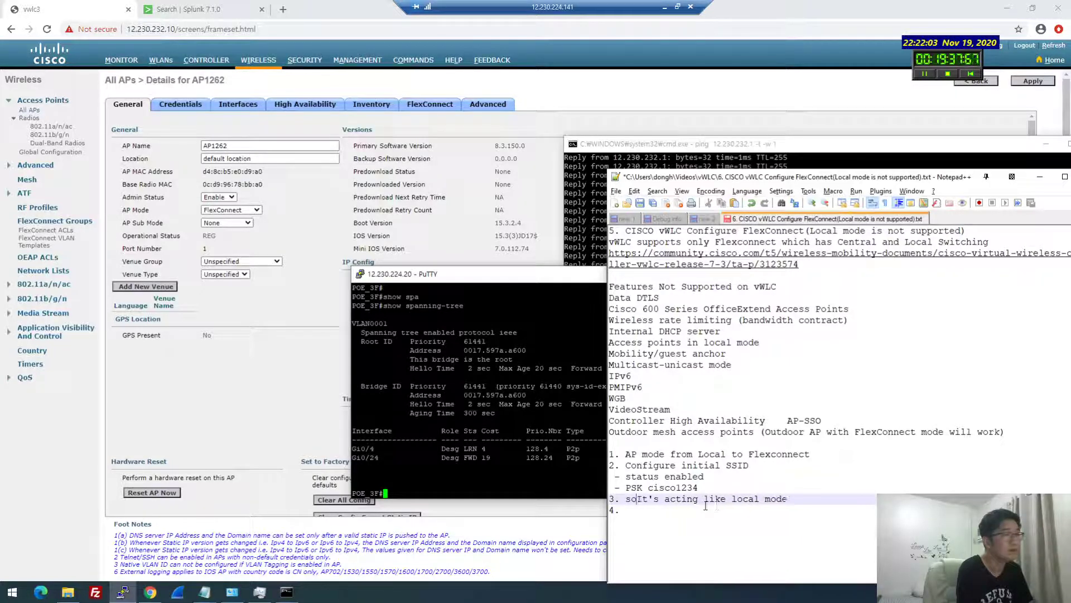
key(Down)
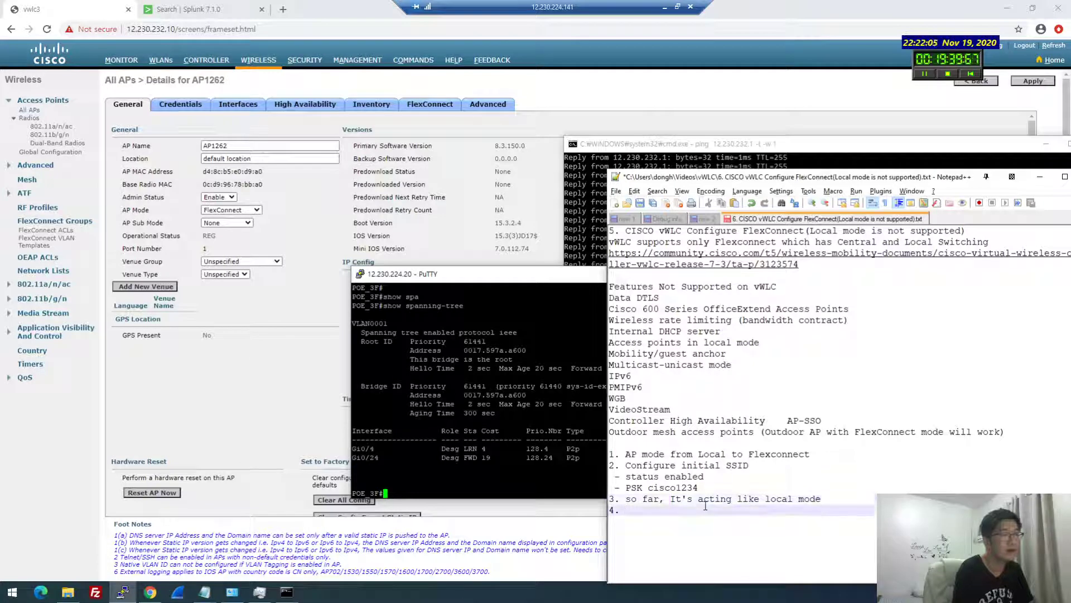
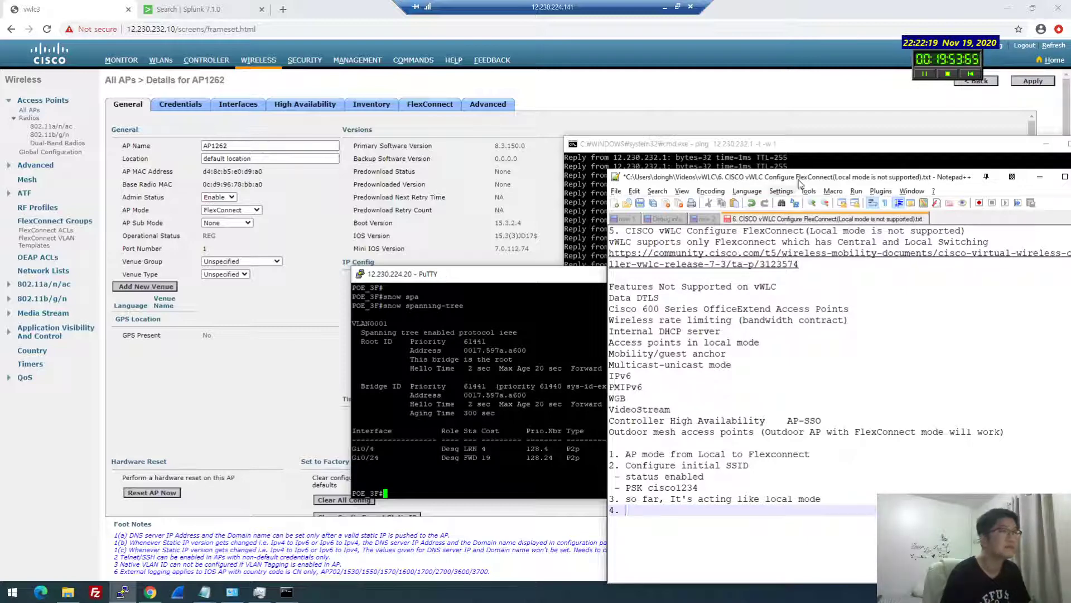
Open AP1262-1's FlexConnect tab (native VLAN 232) and its WLAN-to-VLAN mappings page
drag(715, 181, 711, 241)
click(430, 103)
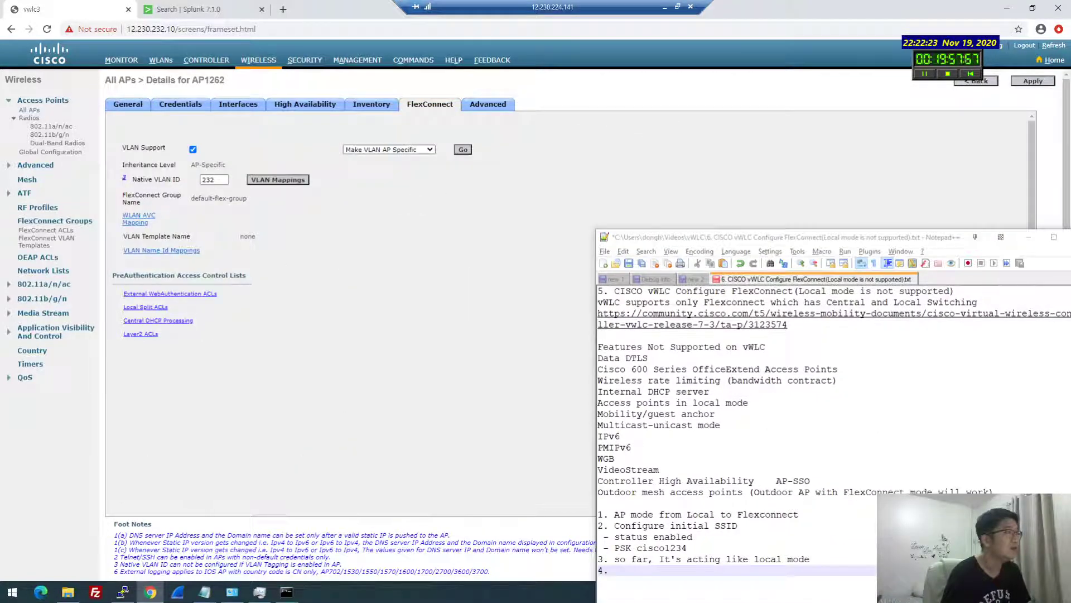
click(208, 179)
double_click(208, 179)
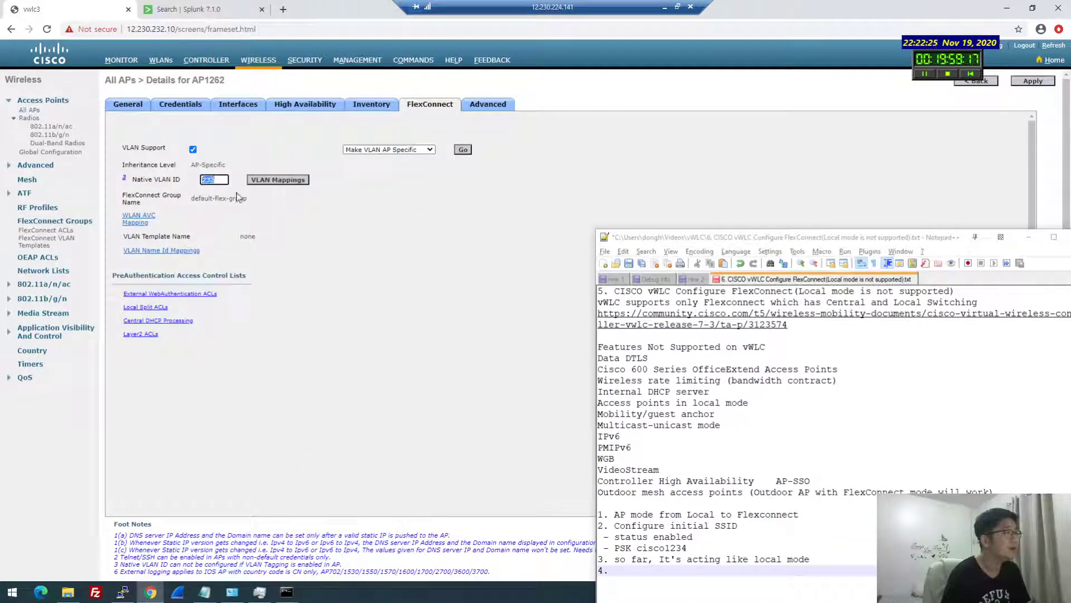
click(289, 181)
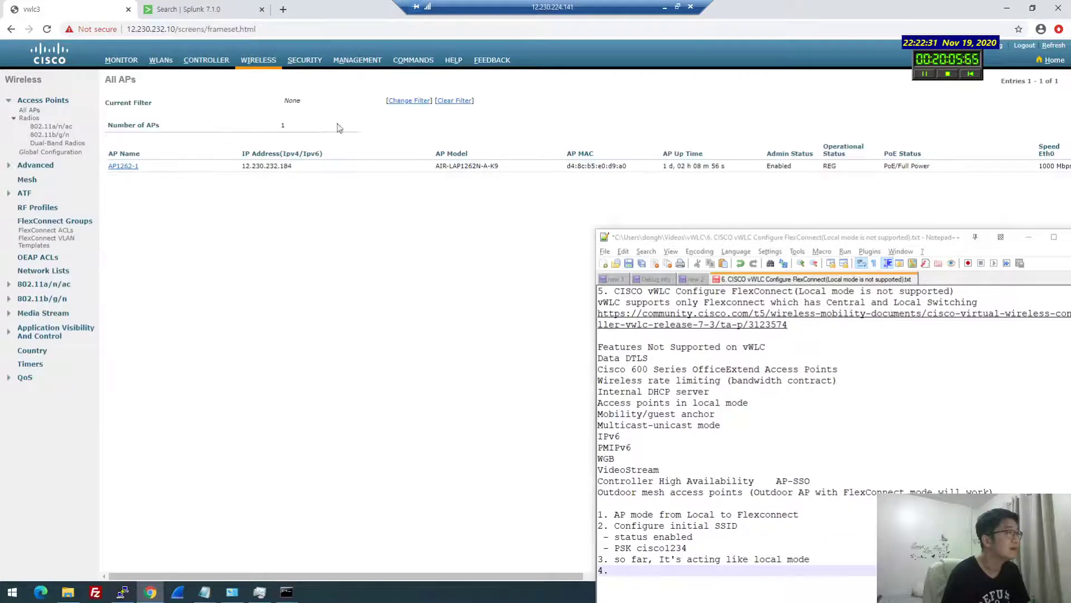
click(134, 166)
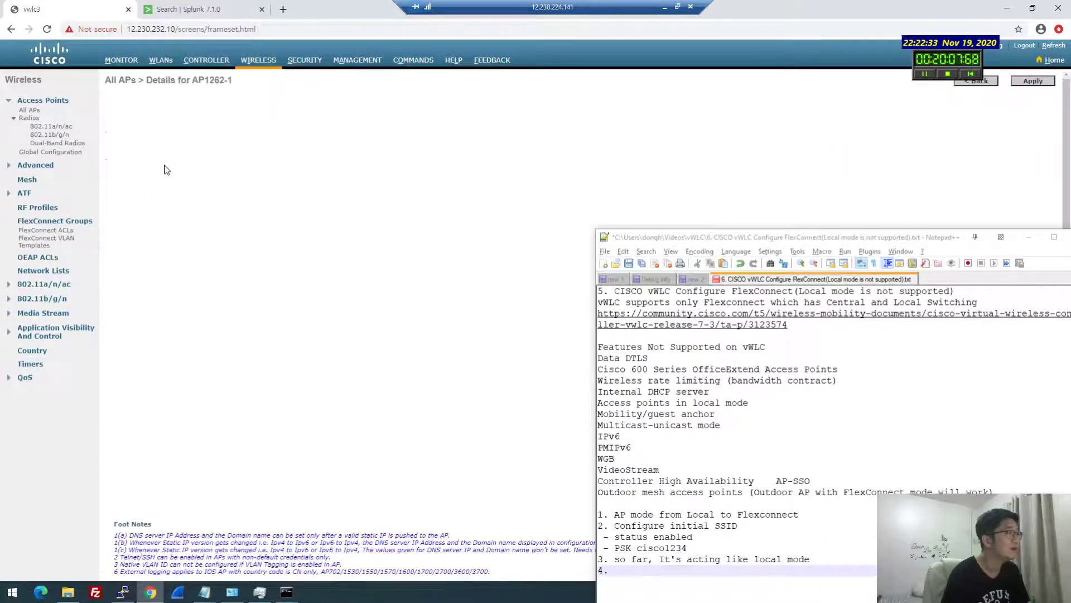
click(417, 103)
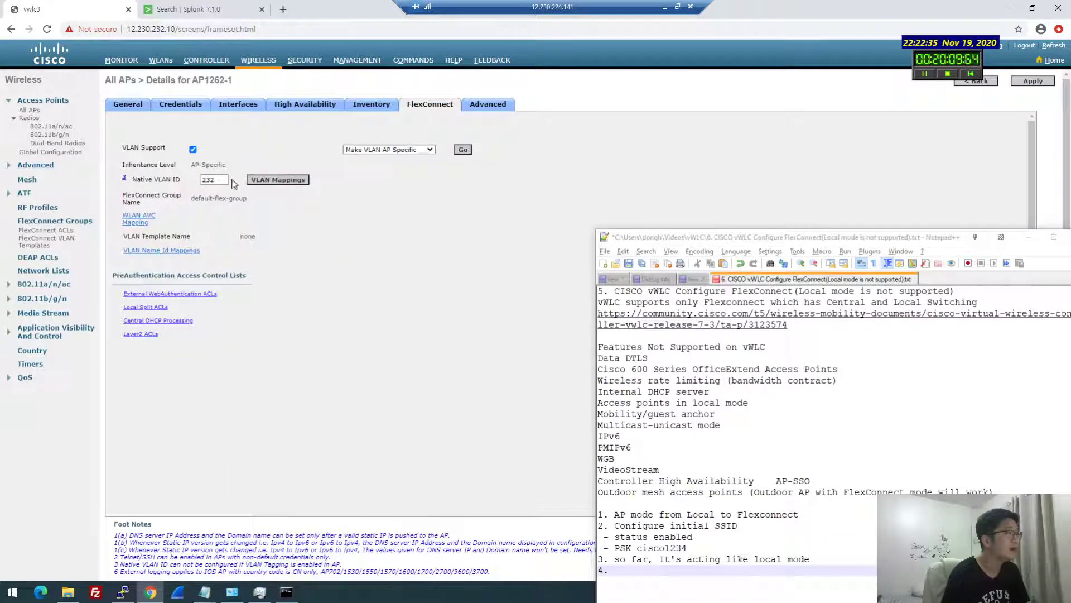
Open AP1262-1's VLAN mappings and start editing the donghowa WLAN's VLAN ID
click(287, 180)
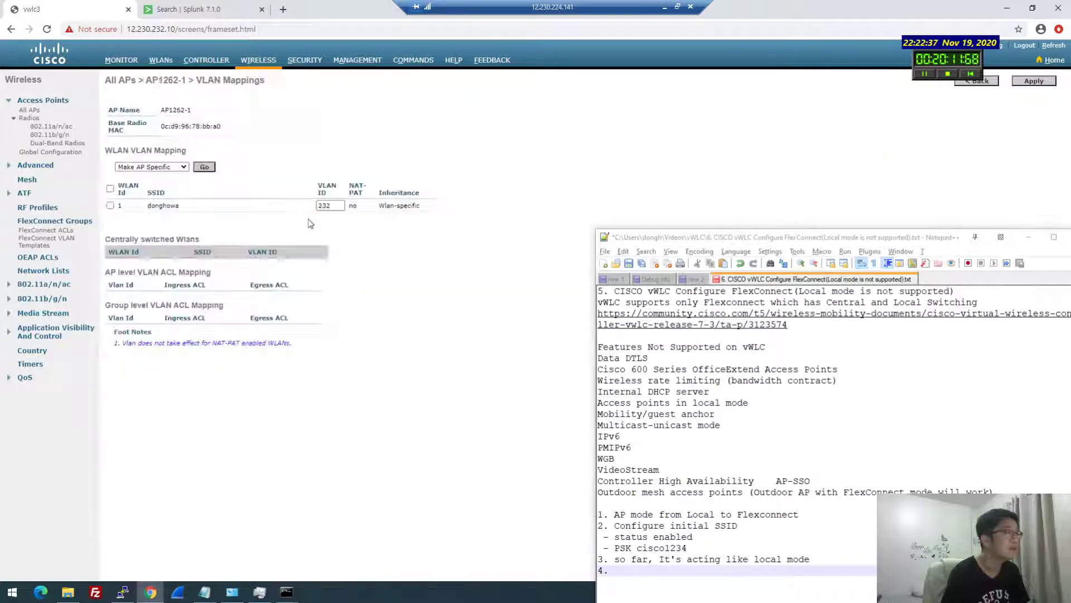
click(331, 206)
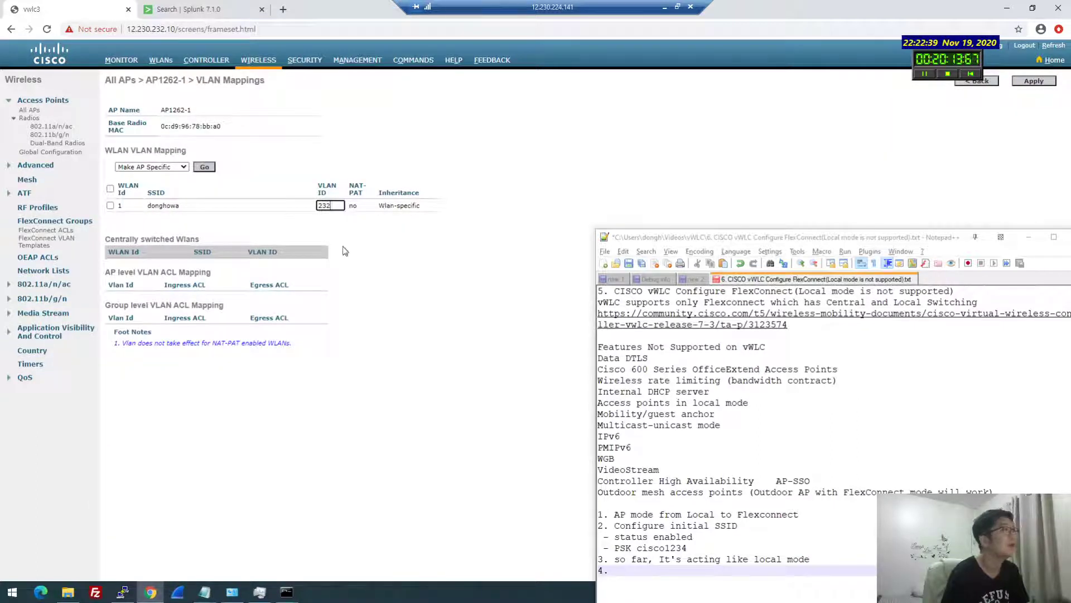
double_click(325, 205)
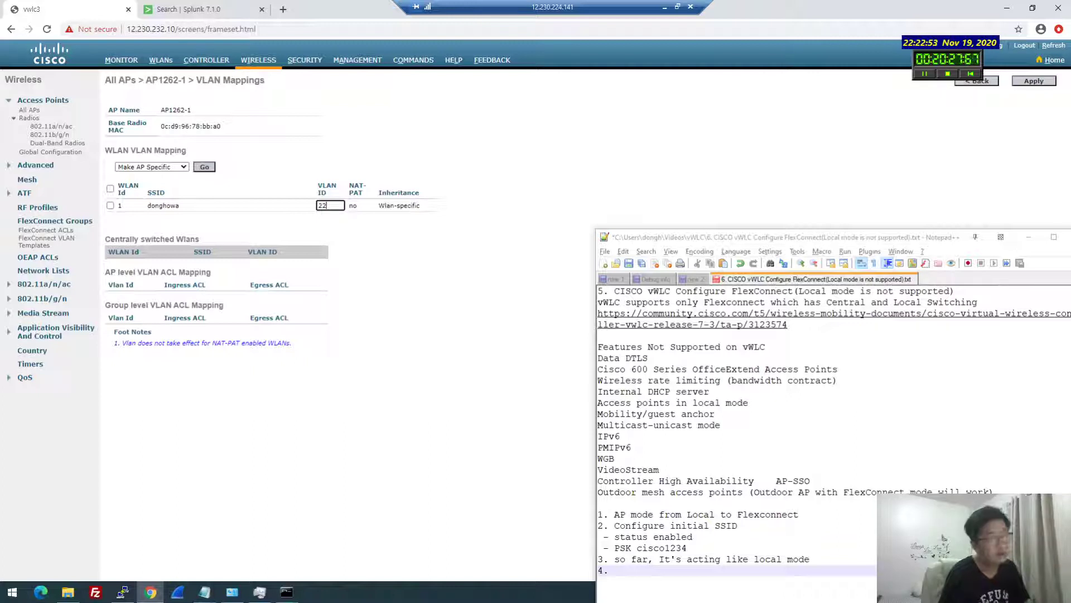
text(6)
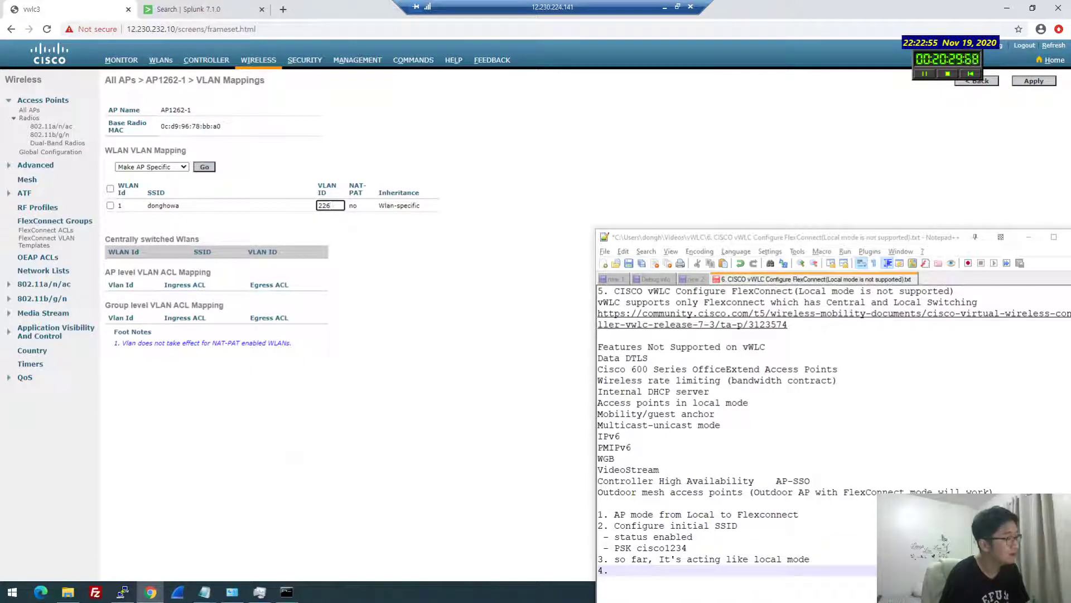
On the switch terminal, list VLANs with 'show vlan' and interfaces with 'show ip int br'
click(122, 591)
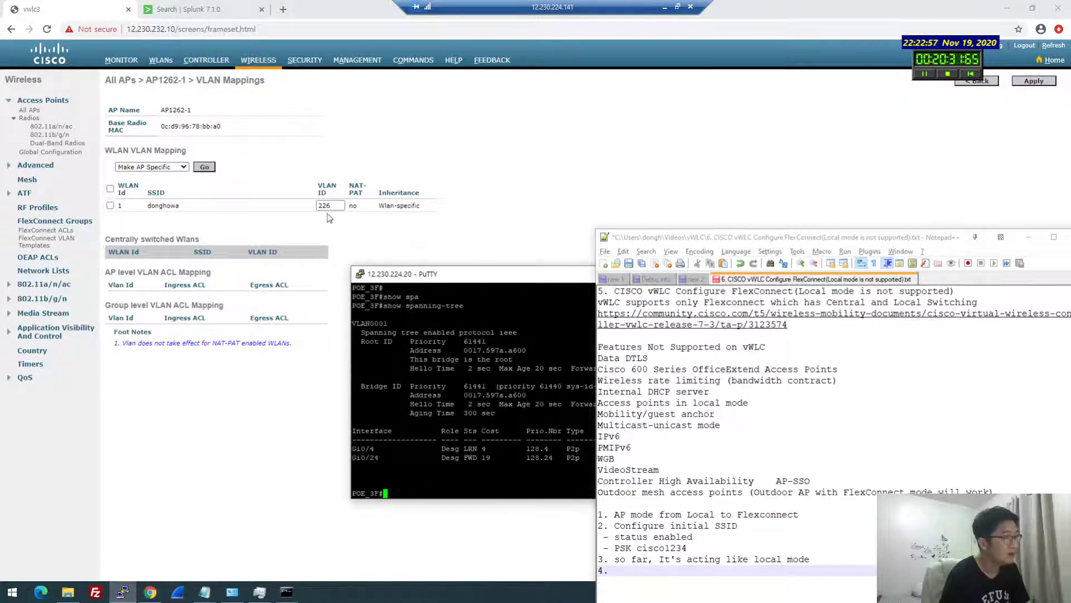
drag(472, 273, 301, 190)
text(show vlan)
key(Return)
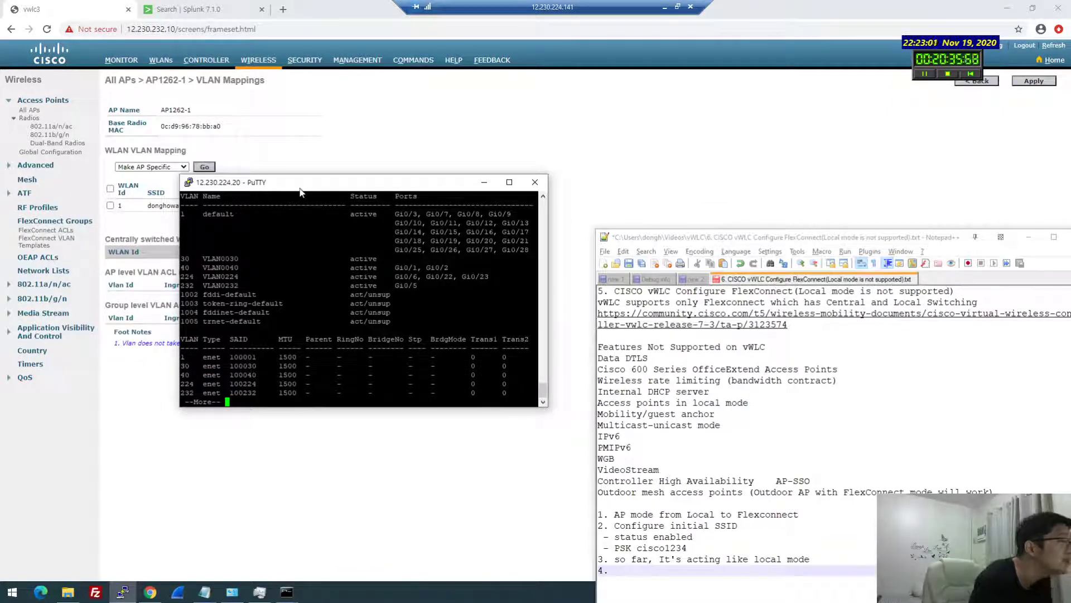
key(space)
text(show ip int br)
key(Return)
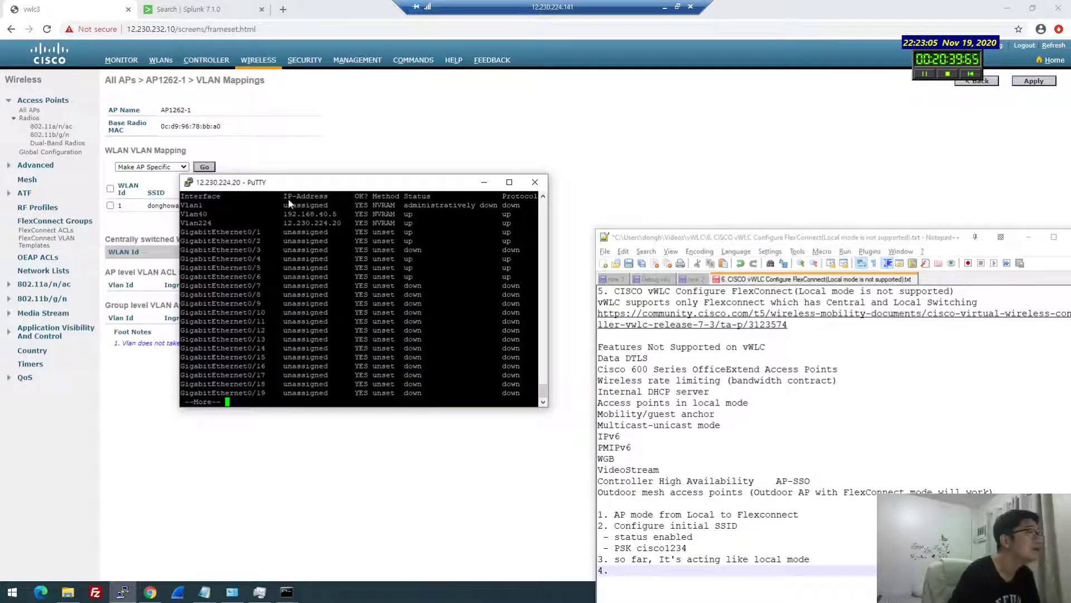
key(q)
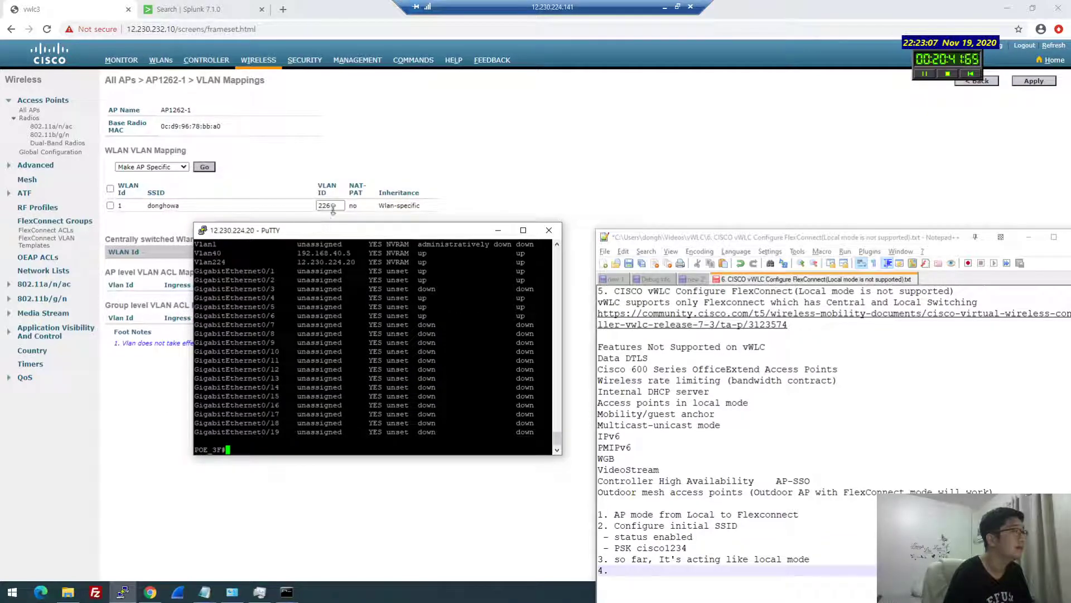
Replace the donghowa WLAN's VLAN ID with 40
double_click(326, 205)
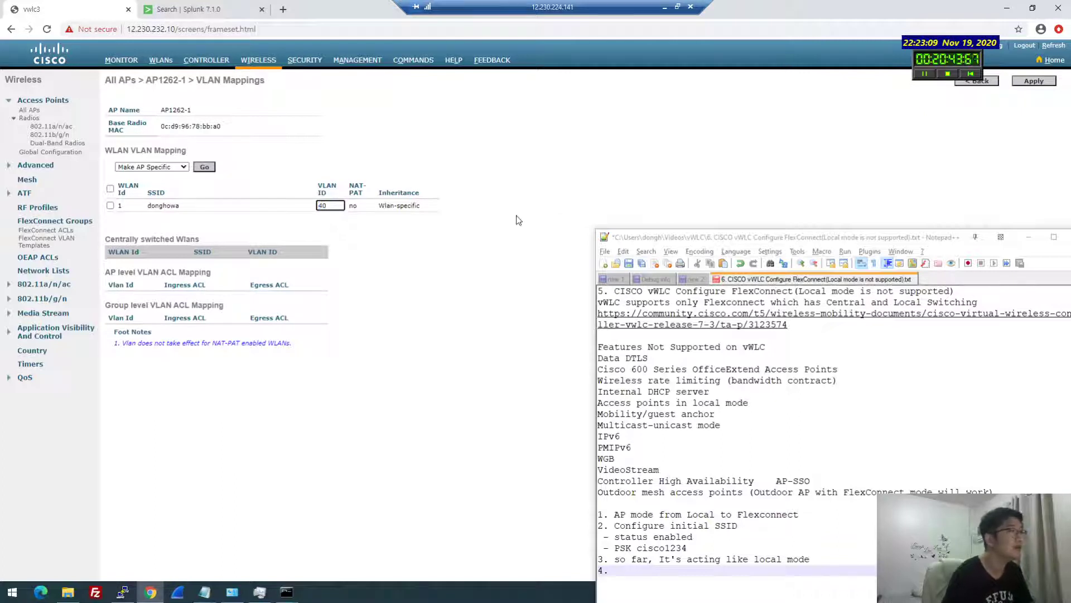
text(40)
click(679, 245)
drag(679, 246, 669, 300)
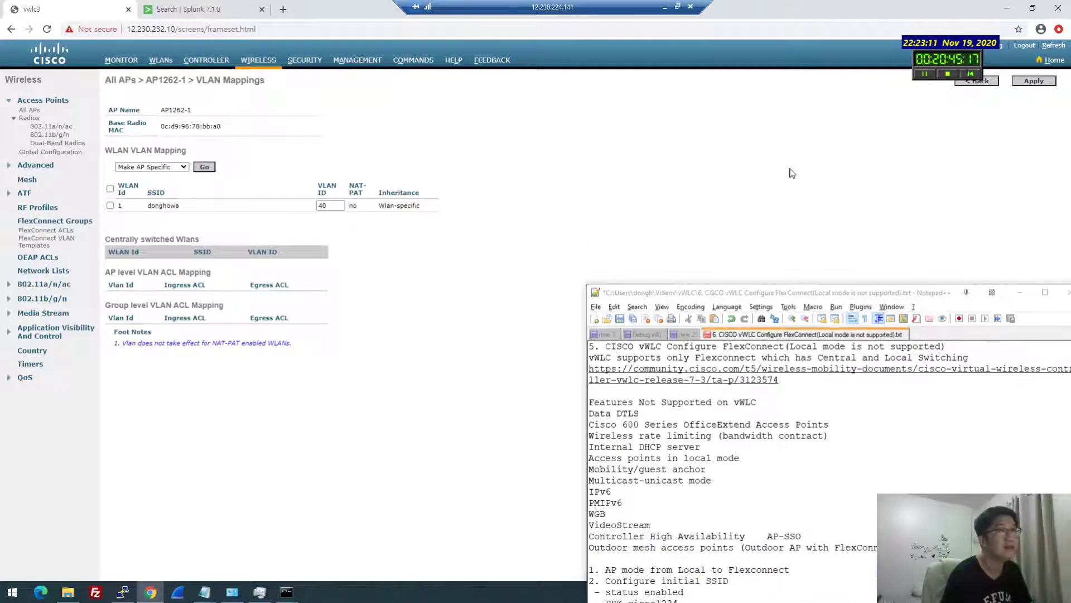
Apply the VLAN 40 mapping to AP1262-1 and accept the client-disruption warning
click(1025, 81)
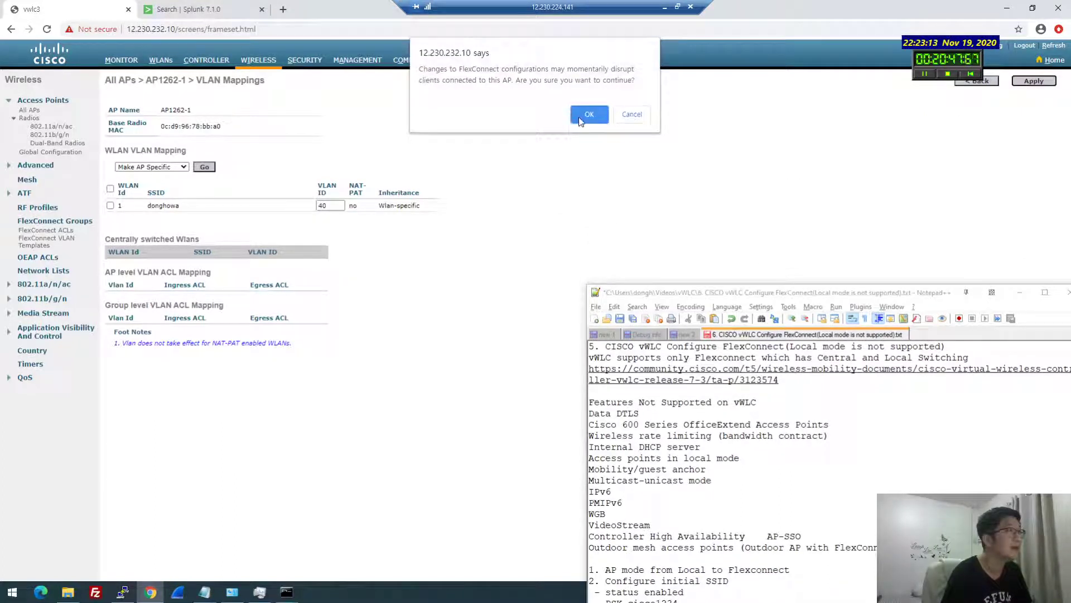
click(577, 113)
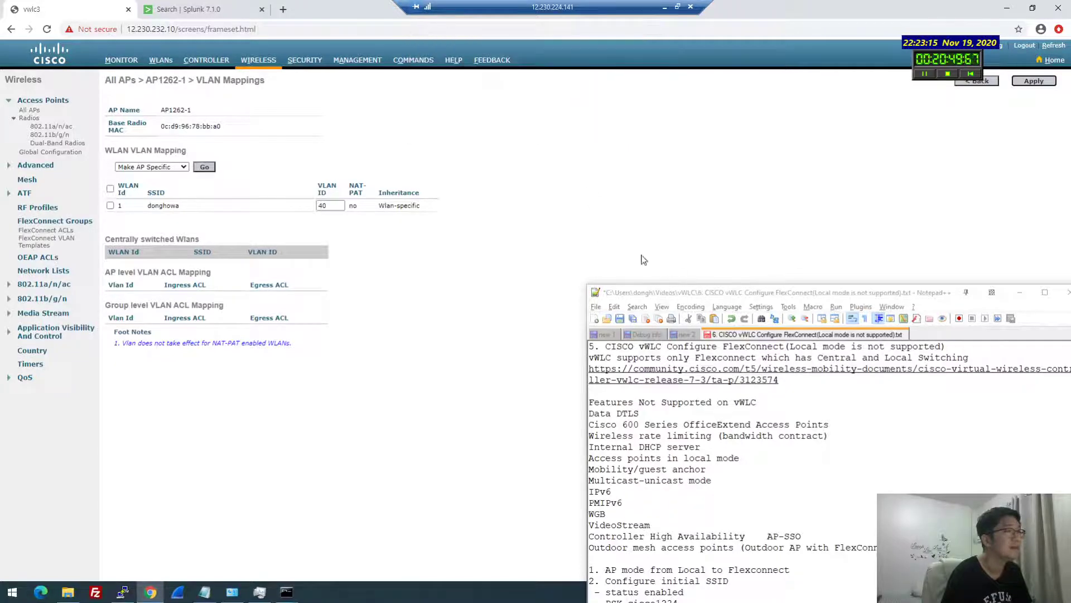
drag(671, 300, 563, 147)
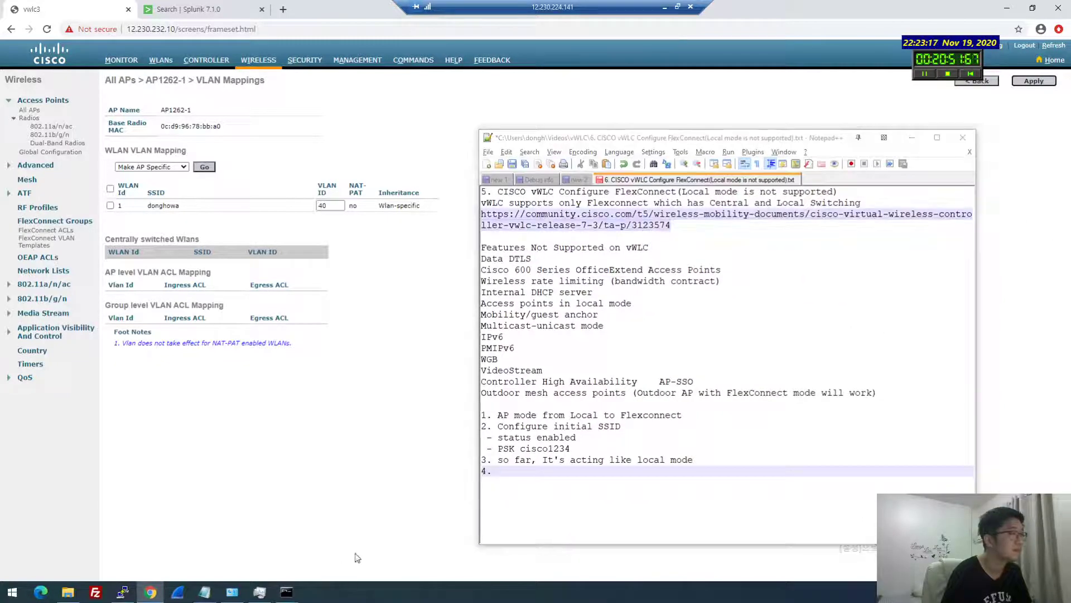
Check that the ping to 12.230.232.1 timed out then resumed, and return to note item 4
mouse_move(286, 591)
click(239, 552)
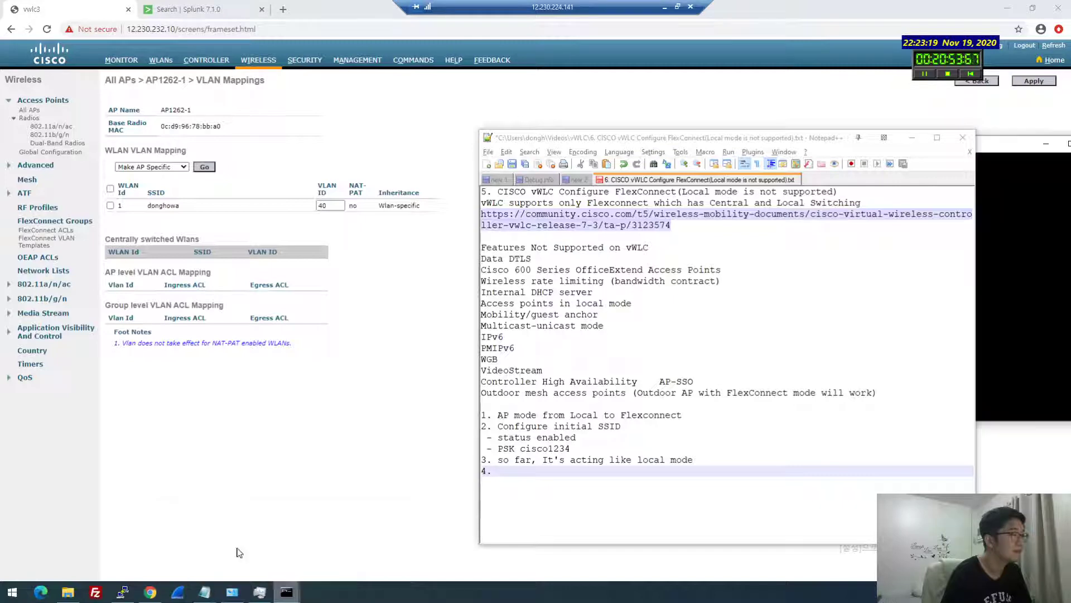
drag(670, 137, 498, 107)
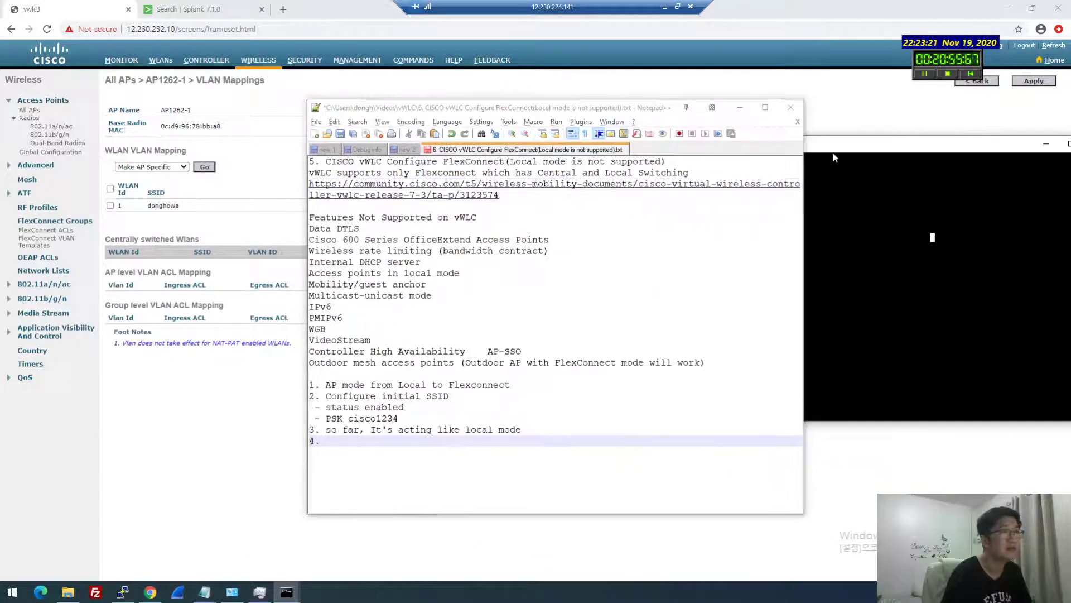
drag(616, 110, 466, 96)
click(795, 173)
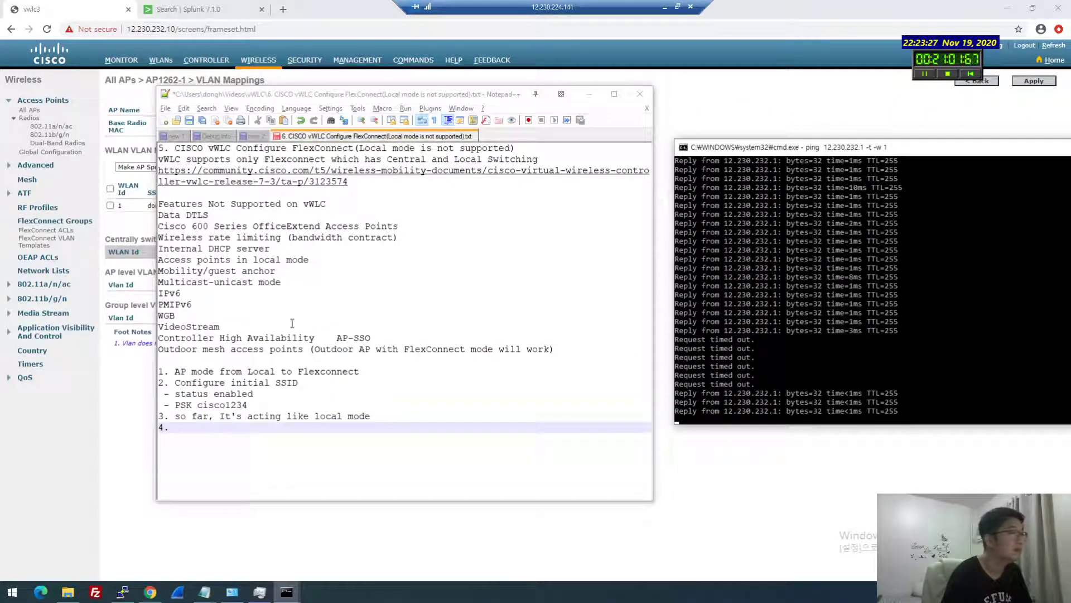
click(602, 367)
click(491, 418)
click(534, 450)
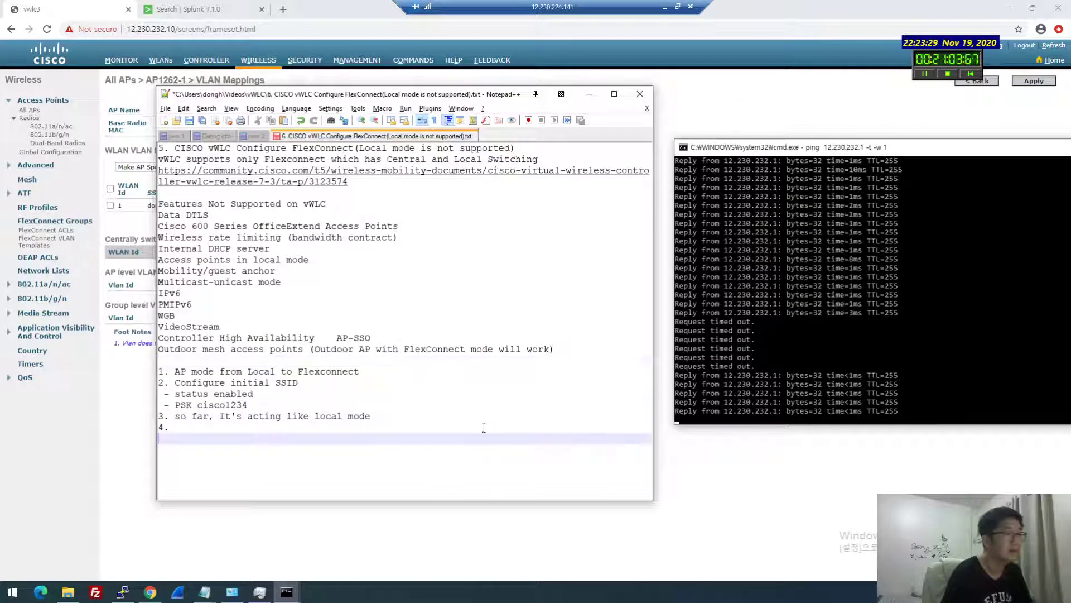
click(484, 428)
click(897, 233)
Launch a new Command Prompt and run ipconfig twice, showing Wi-Fi at 12.230.232.253 with no gateway
key(super+r)
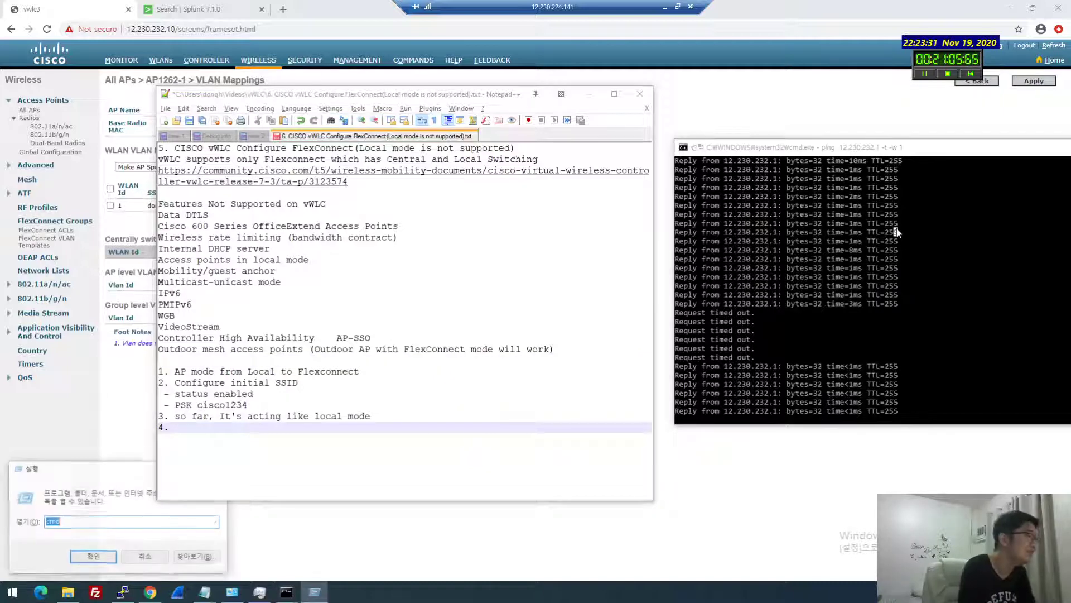
key(Return)
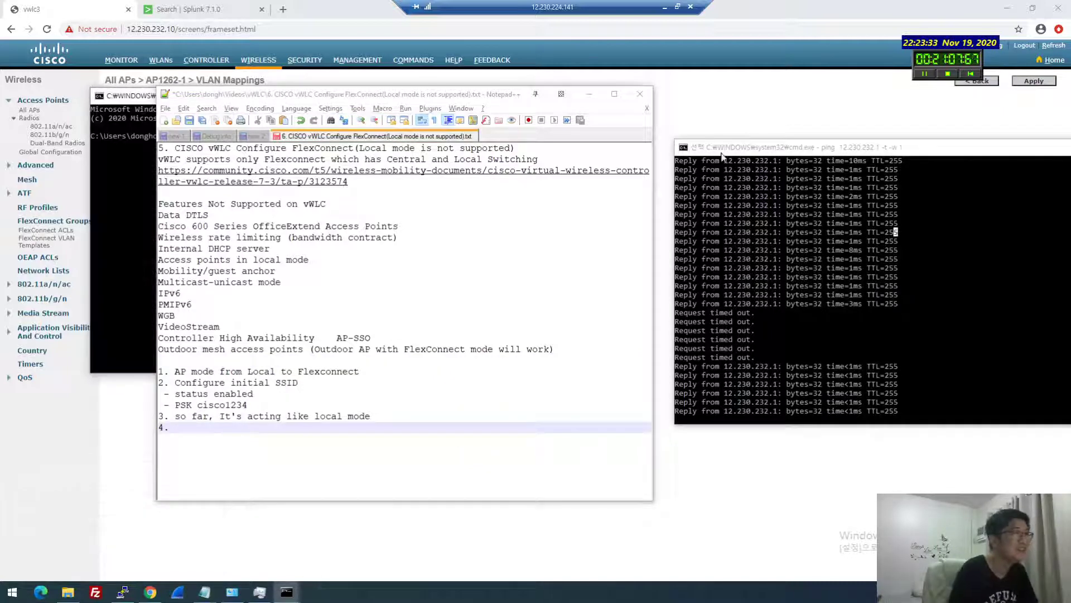
drag(402, 94, 754, 461)
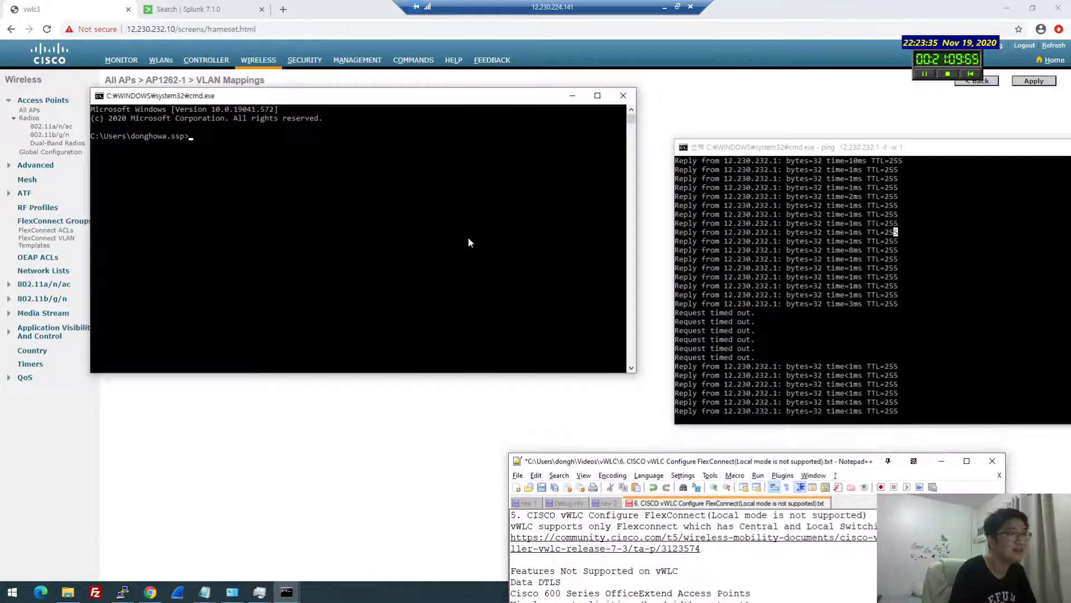
click(786, 319)
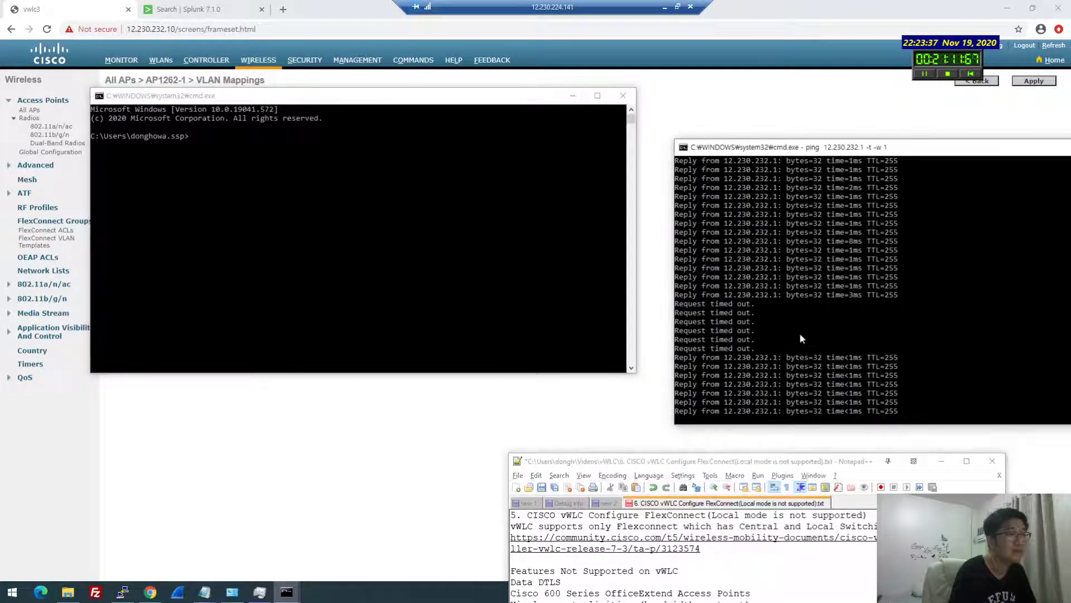
click(285, 178)
text(ipconfig)
key(Return)
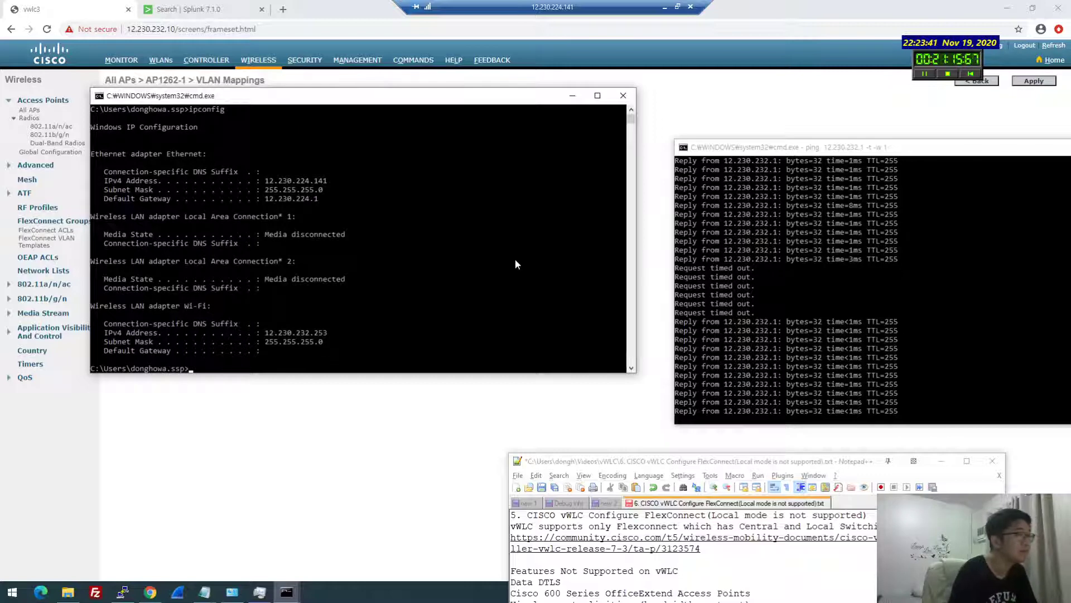
key(Up)
key(Return)
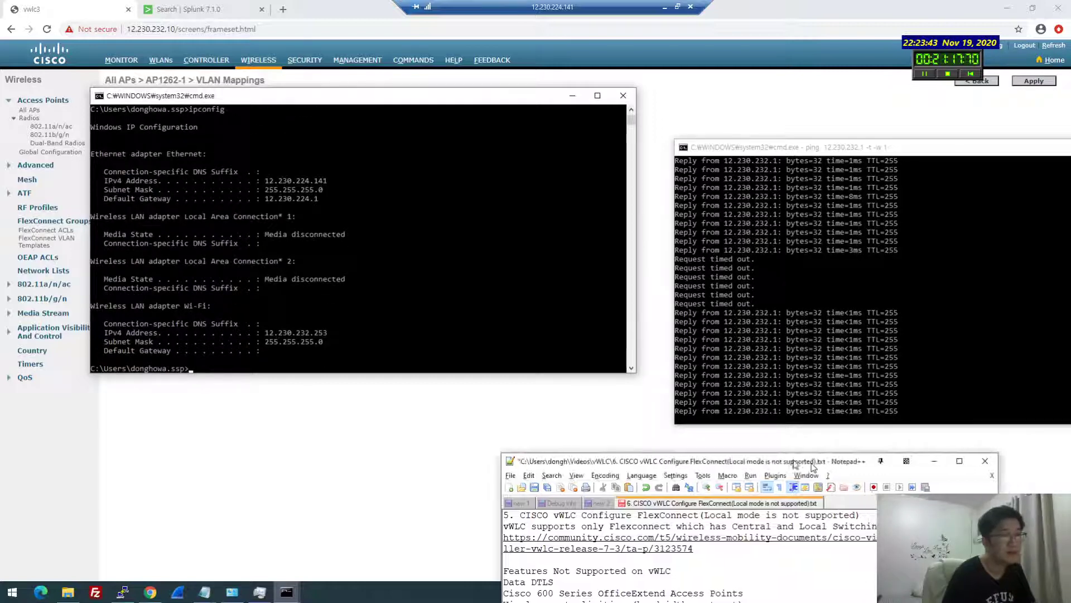
Check the donghowa network in the Wi-Fi list, then return to AP1262-1's VLAN mappings page
drag(726, 461, 416, 436)
click(991, 591)
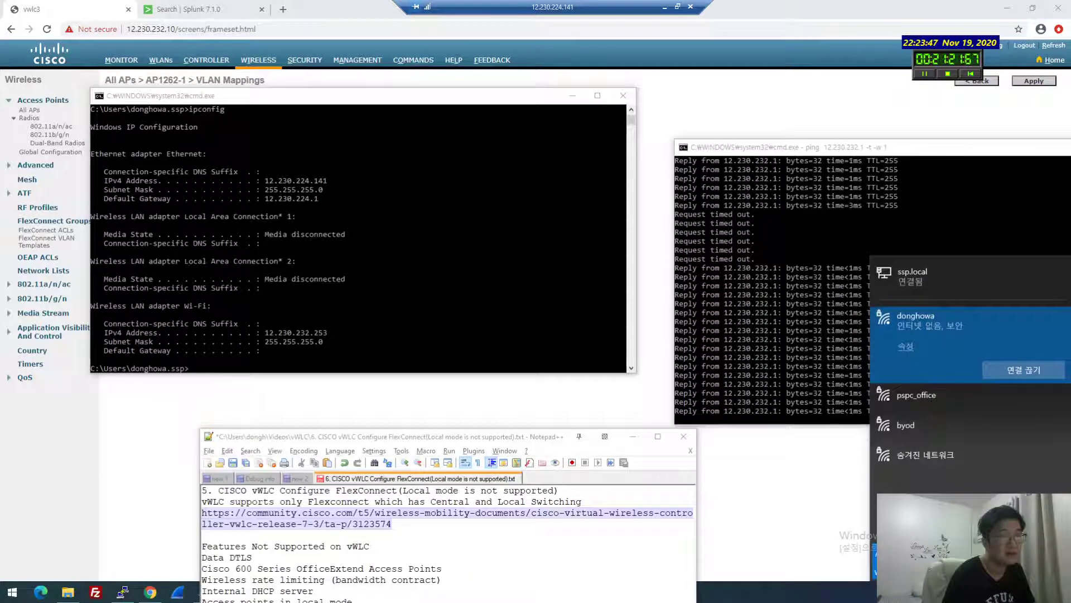
key(Escape)
click(991, 591)
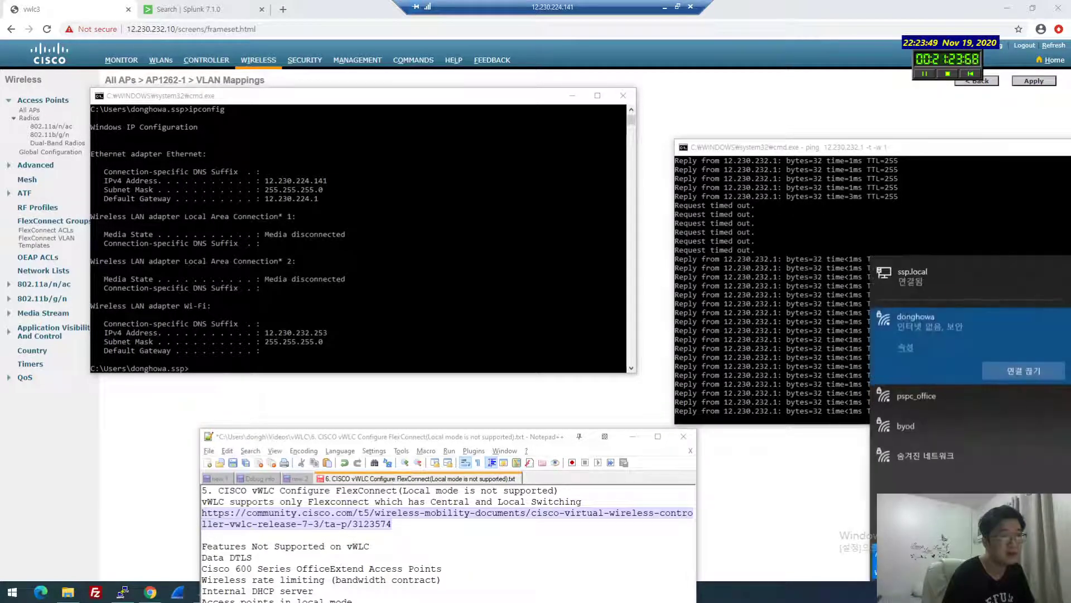
click(386, 399)
click(386, 399)
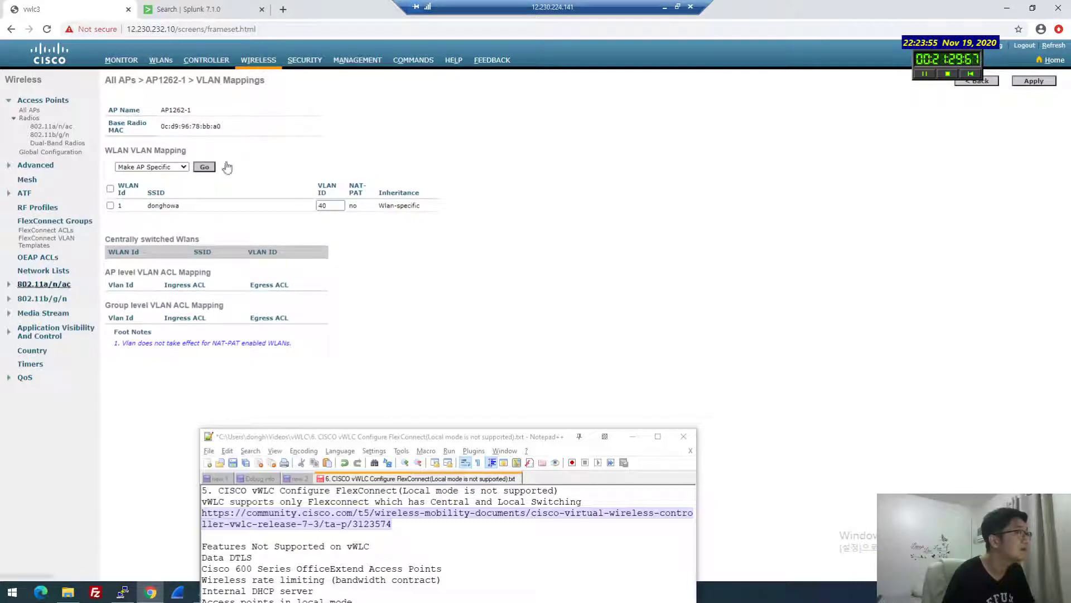
Inspect AP1262-1's donghowa mapping (VLAN 40, AP-specific inheritance), then go to the Monitor summary
click(29, 110)
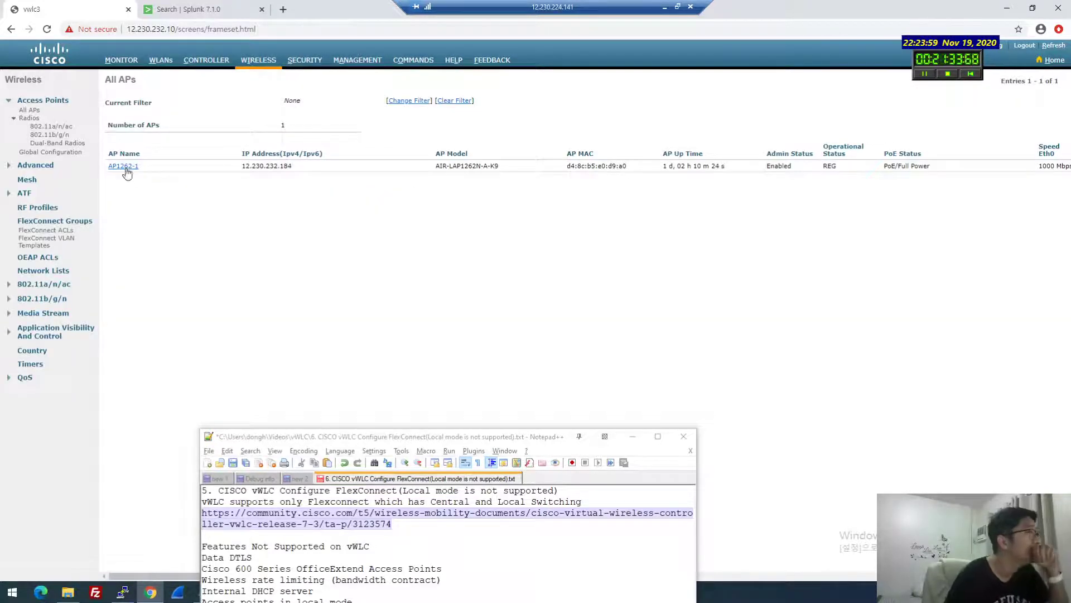
click(123, 166)
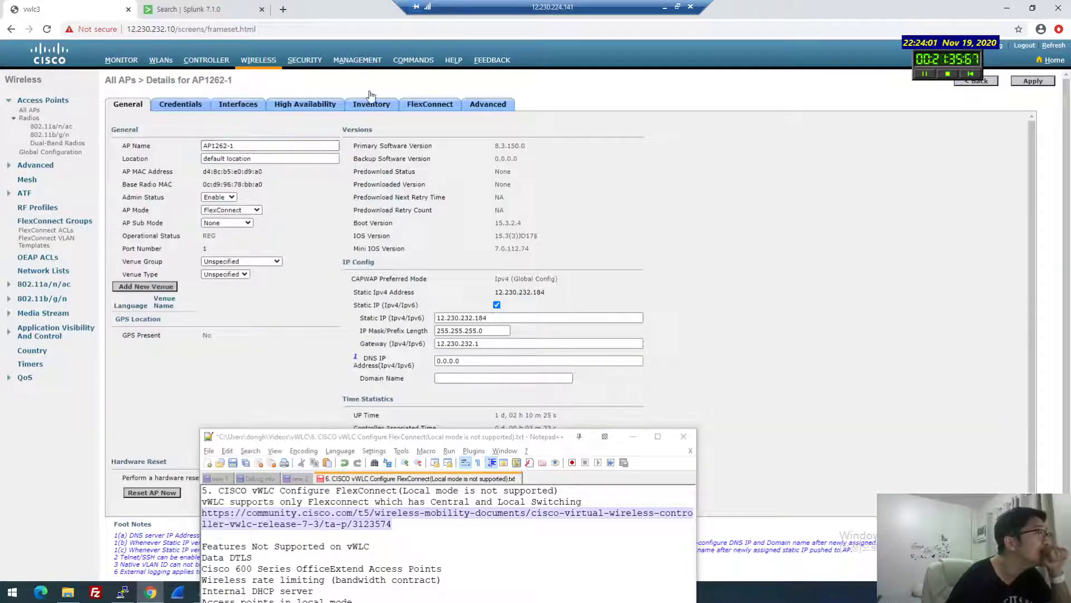
click(416, 105)
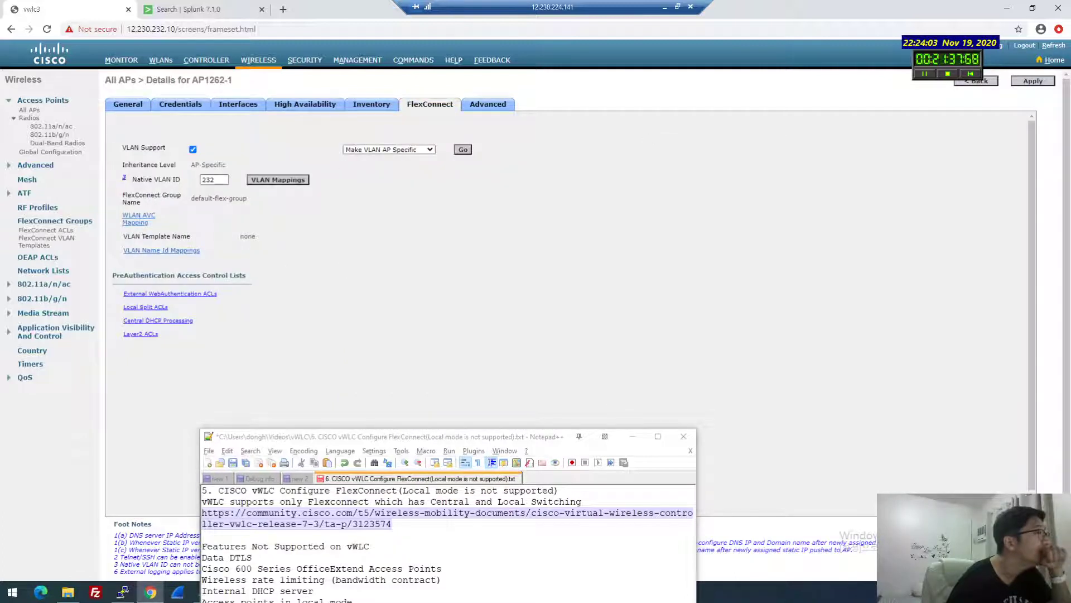
click(278, 180)
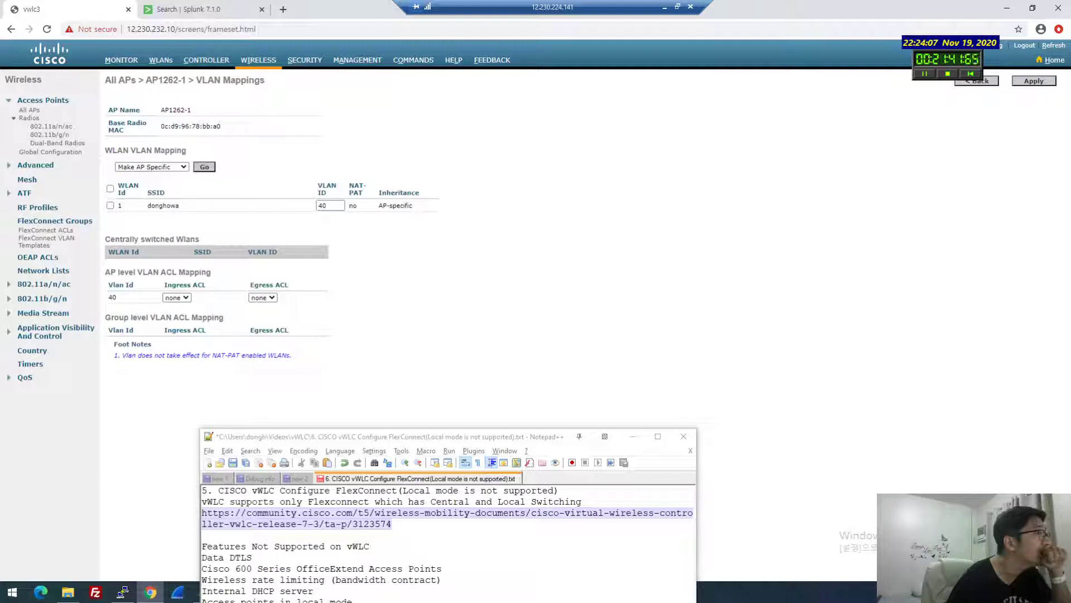
click(333, 206)
click(417, 207)
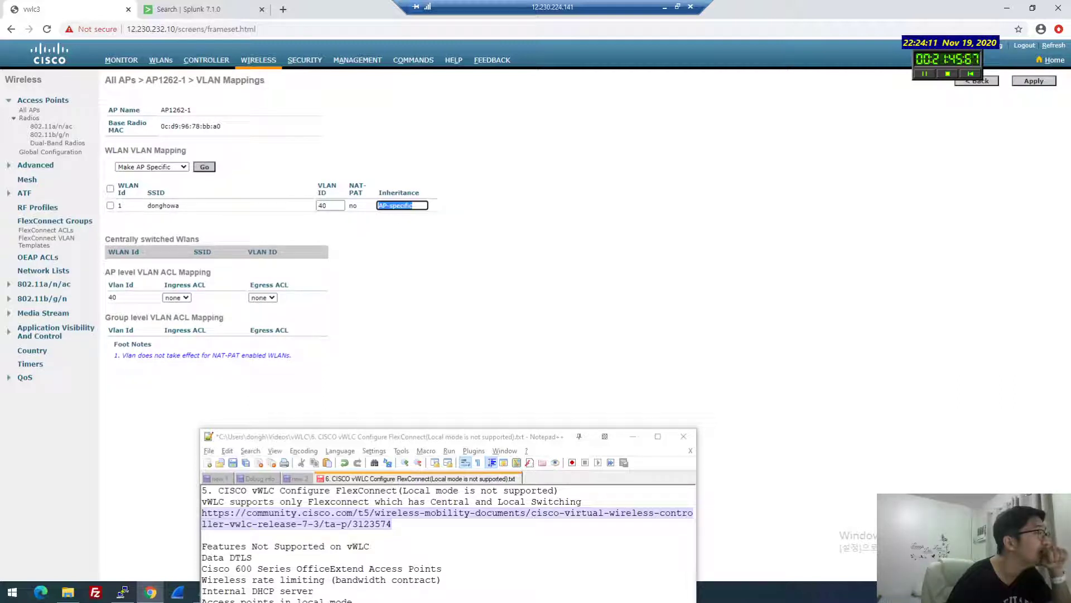
click(121, 61)
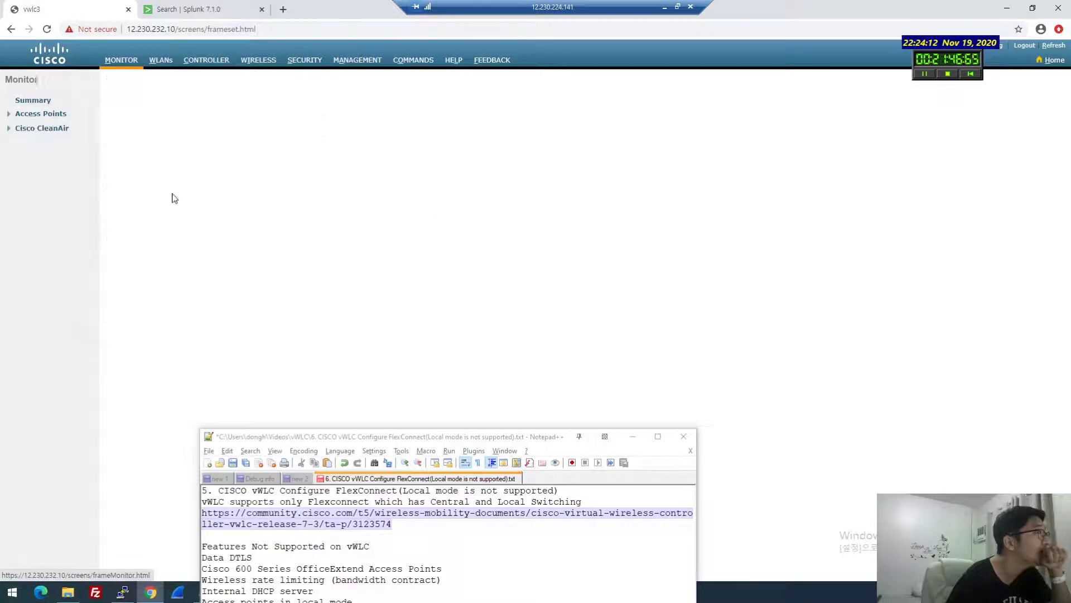
Open WLAN ID 1 (donghowa) and scroll its Advanced tab to the FlexConnect section
click(161, 60)
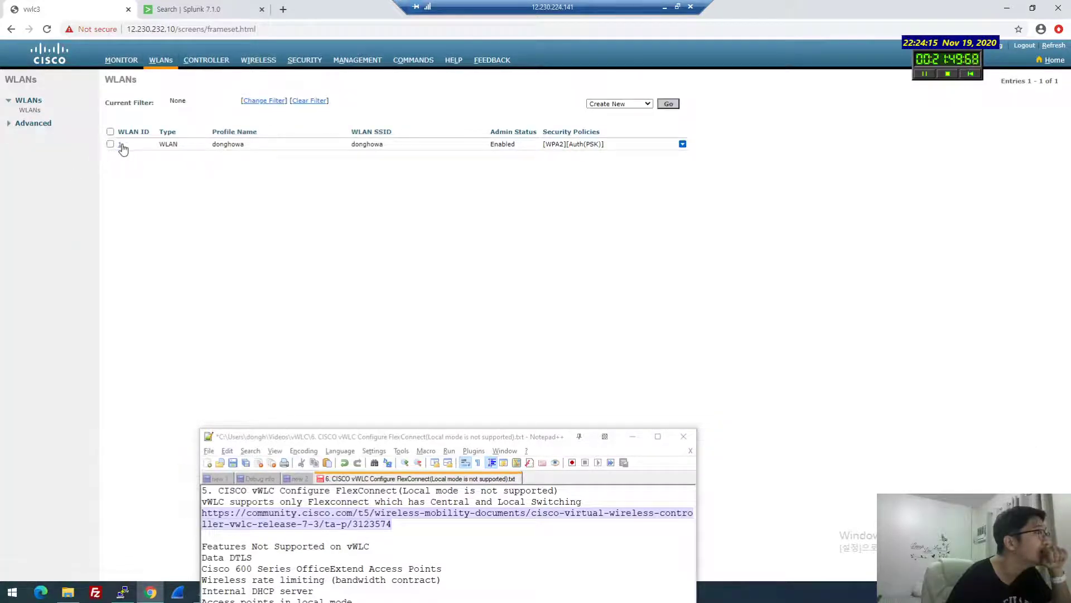
click(122, 147)
click(267, 104)
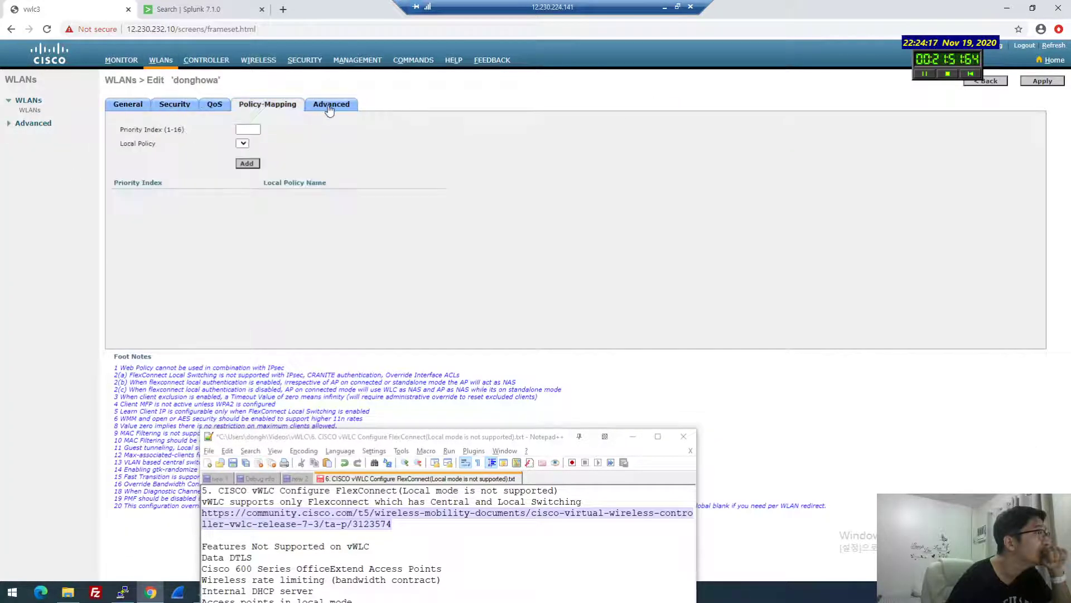
click(329, 111)
scroll(240, 242, down, 3)
right_click(242, 244)
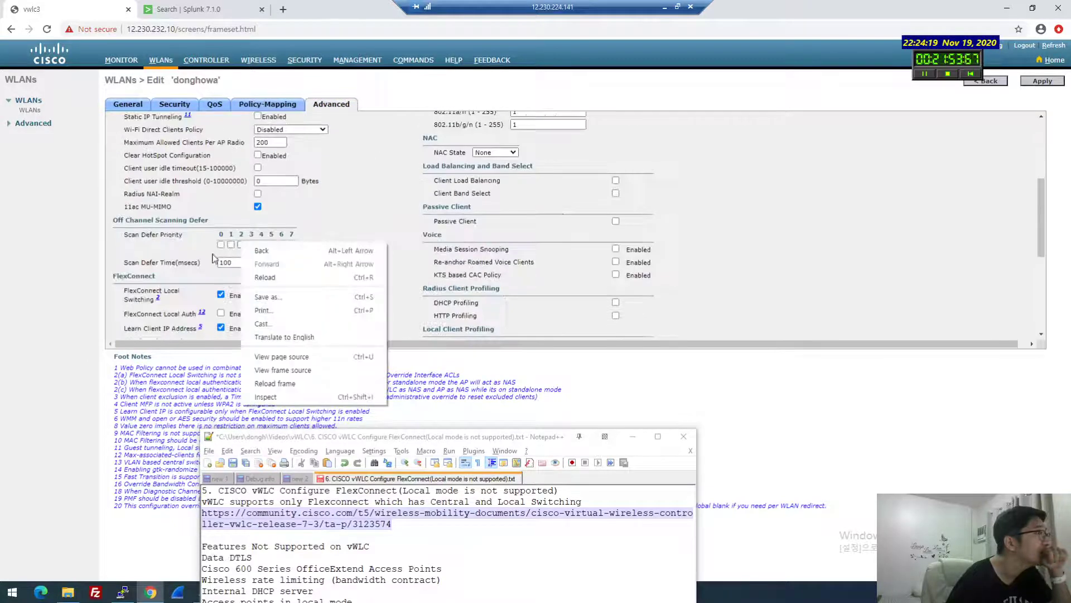
click(213, 258)
scroll(217, 251, down, 2)
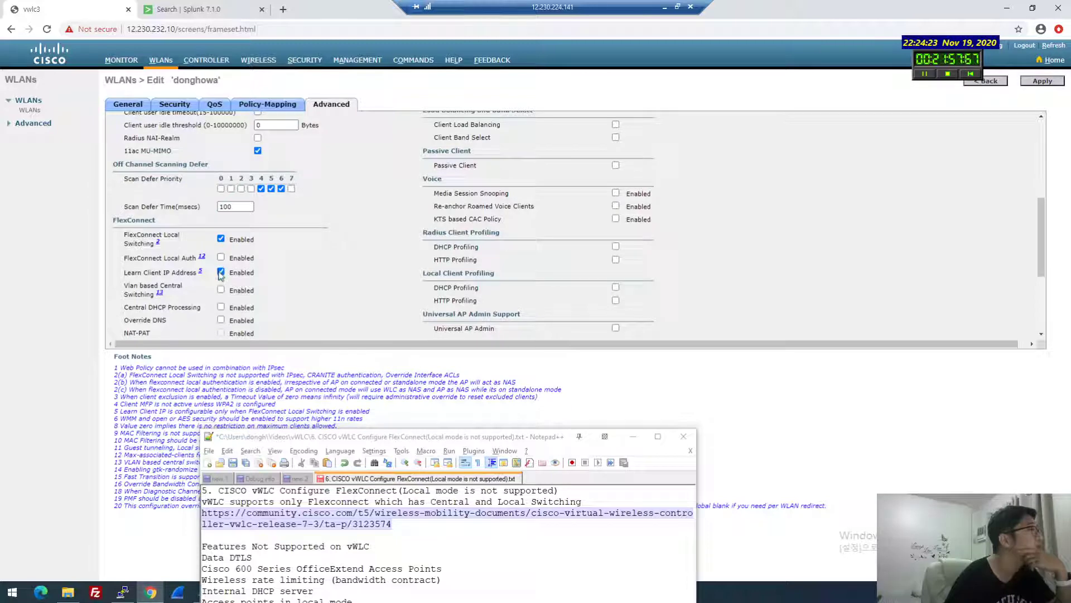
scroll(240, 167, up, 4)
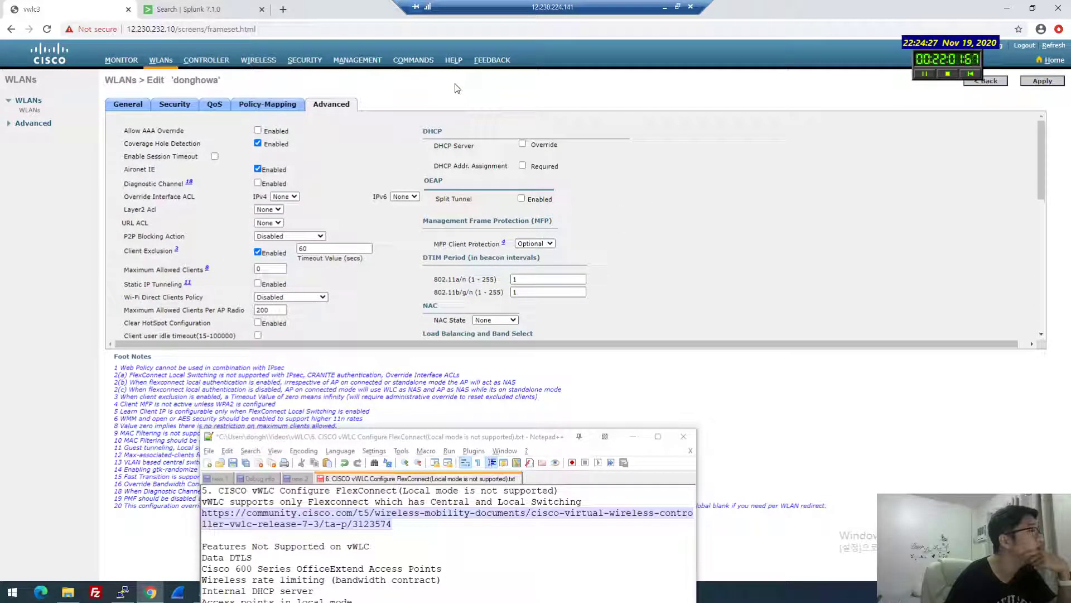
drag(396, 437, 423, 261)
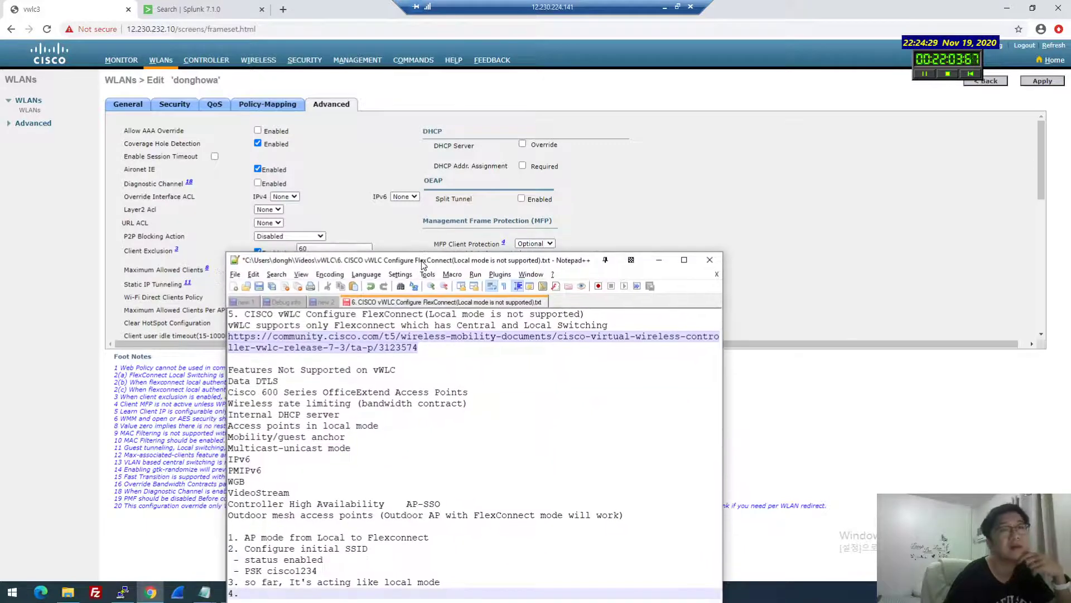
Check AP1262-1's native VLAN 232, then view its VLAN mappings showing donghowa on VLAN 40
click(259, 59)
click(127, 169)
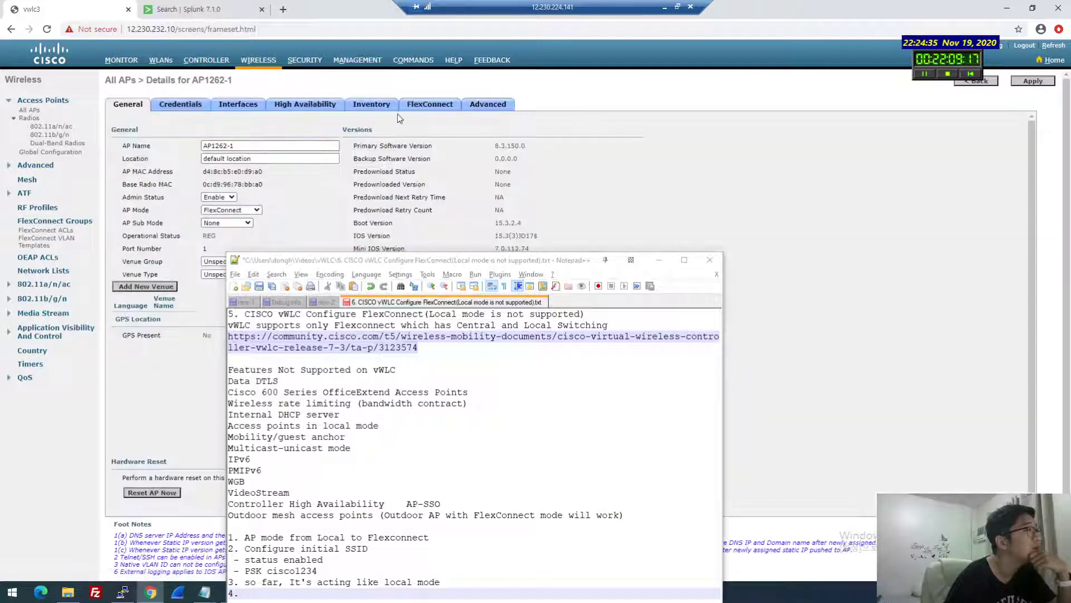
click(429, 105)
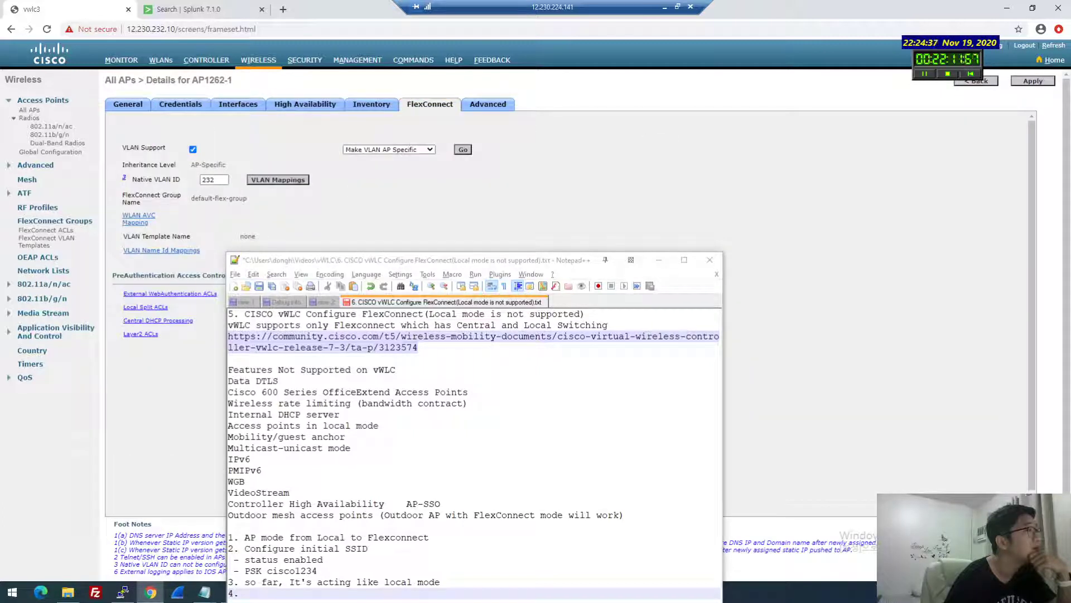
click(214, 179)
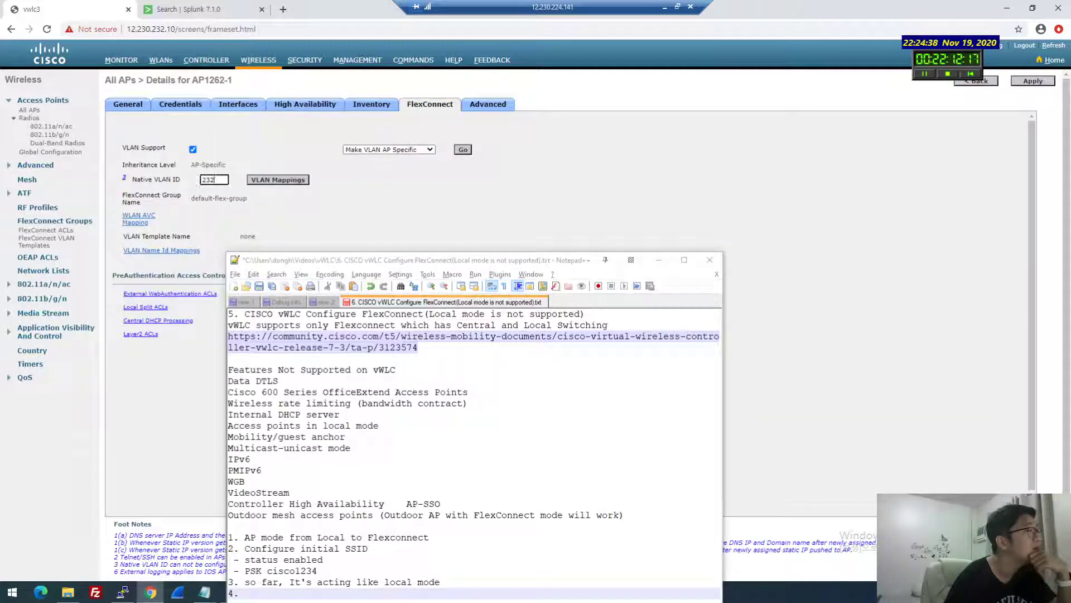
click(278, 180)
drag(306, 260, 661, 254)
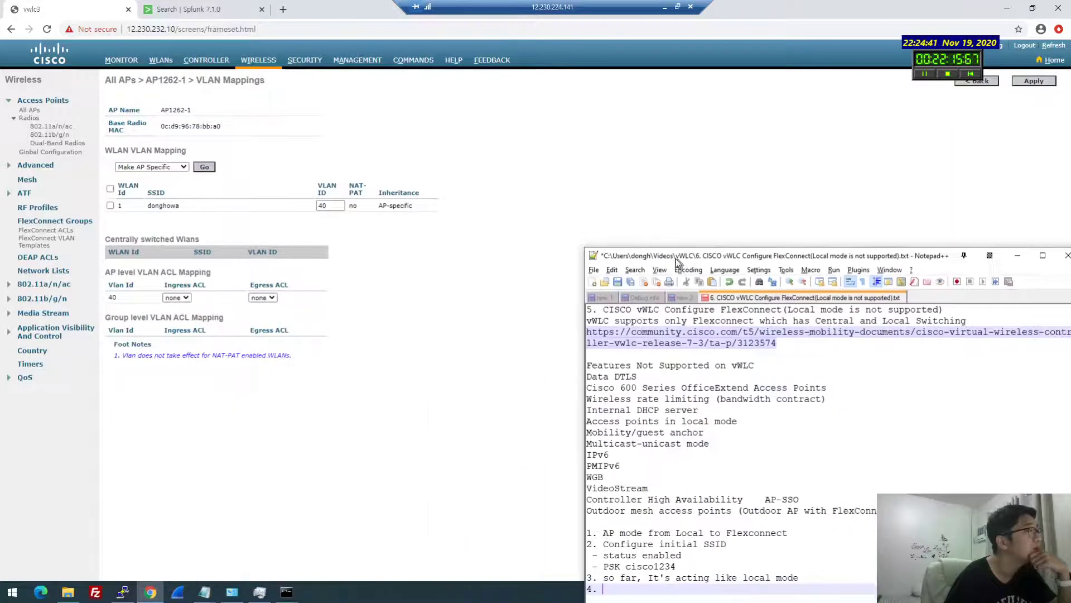
click(329, 206)
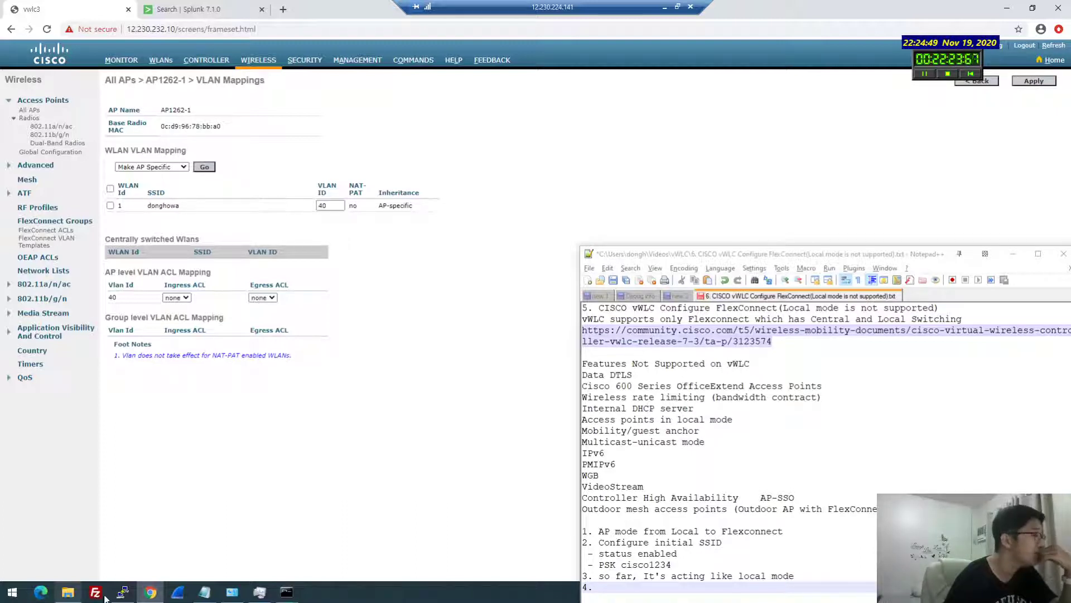
Review the switch terminal and ipconfig window, then minimize the notes
click(122, 594)
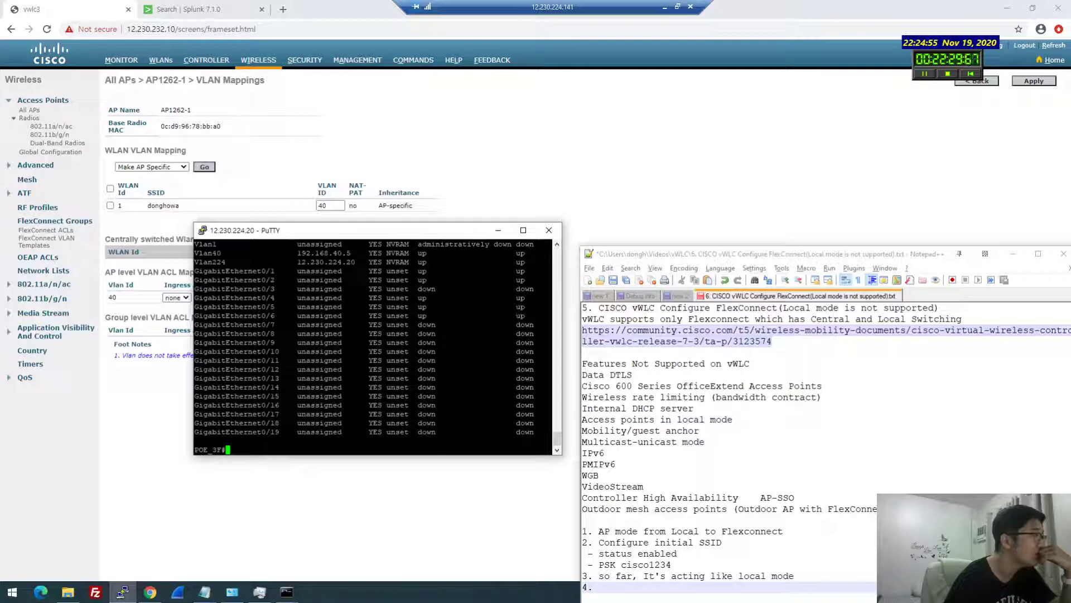
click(282, 592)
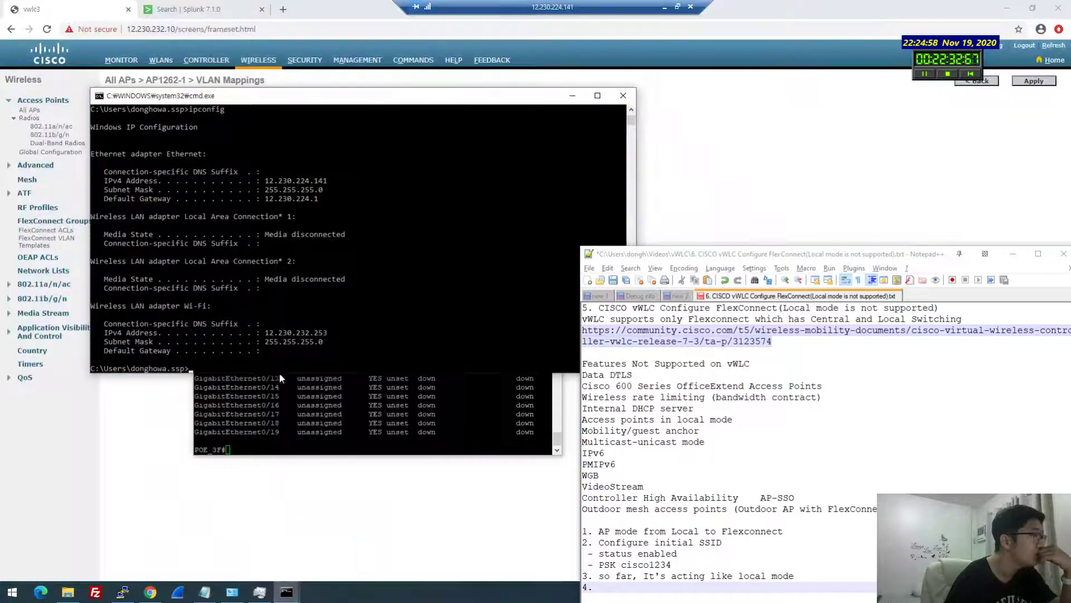
click(302, 314)
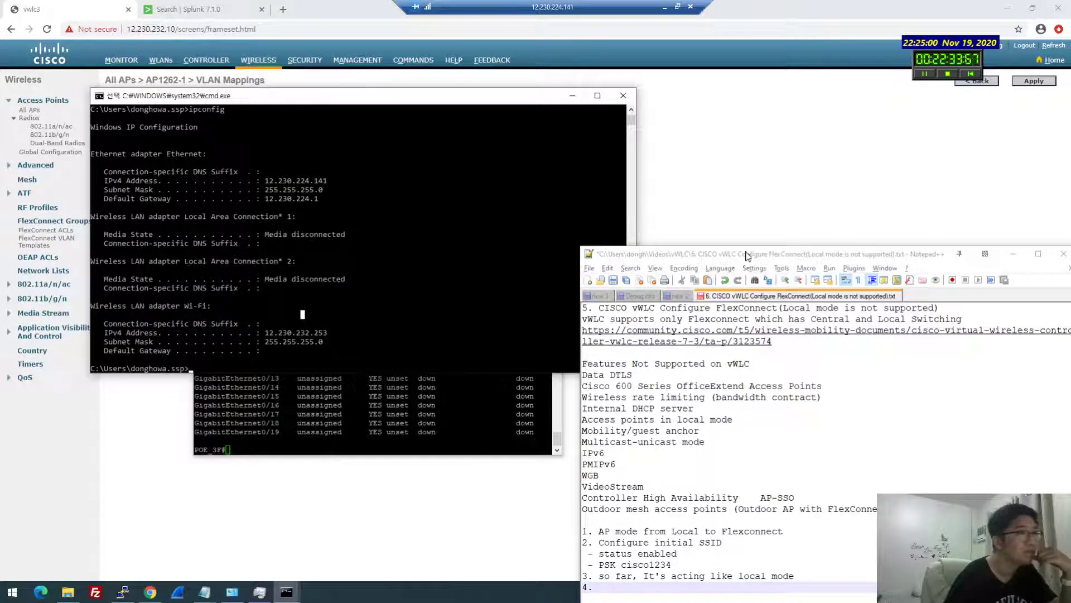
drag(1020, 252, 780, 239)
click(780, 239)
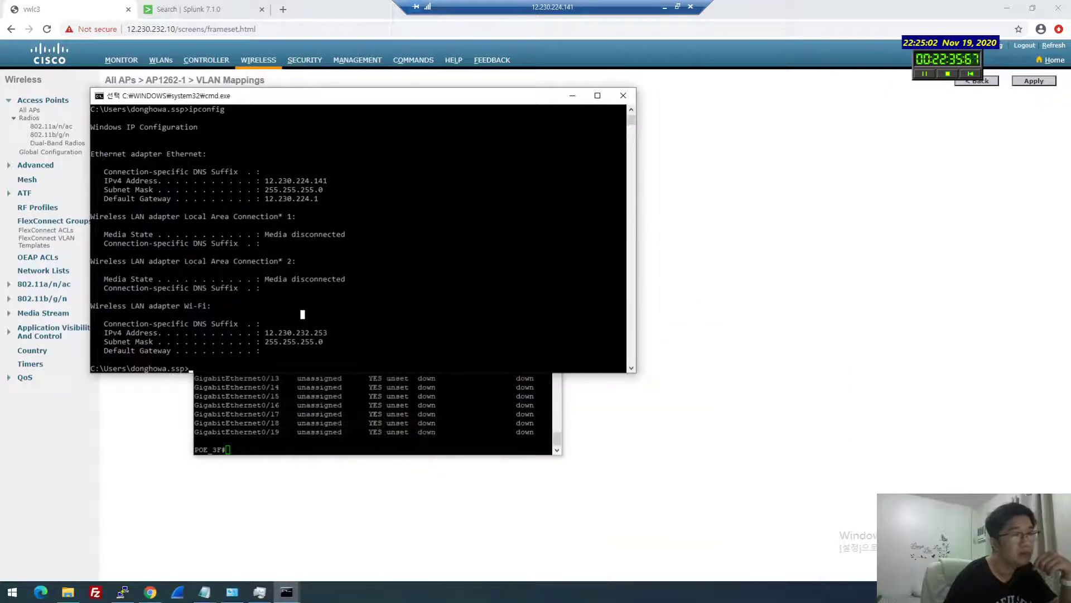
Disconnect and reconnect the donghowa Wi-Fi, then check the ping to 12.230.232.1
click(1004, 591)
click(971, 323)
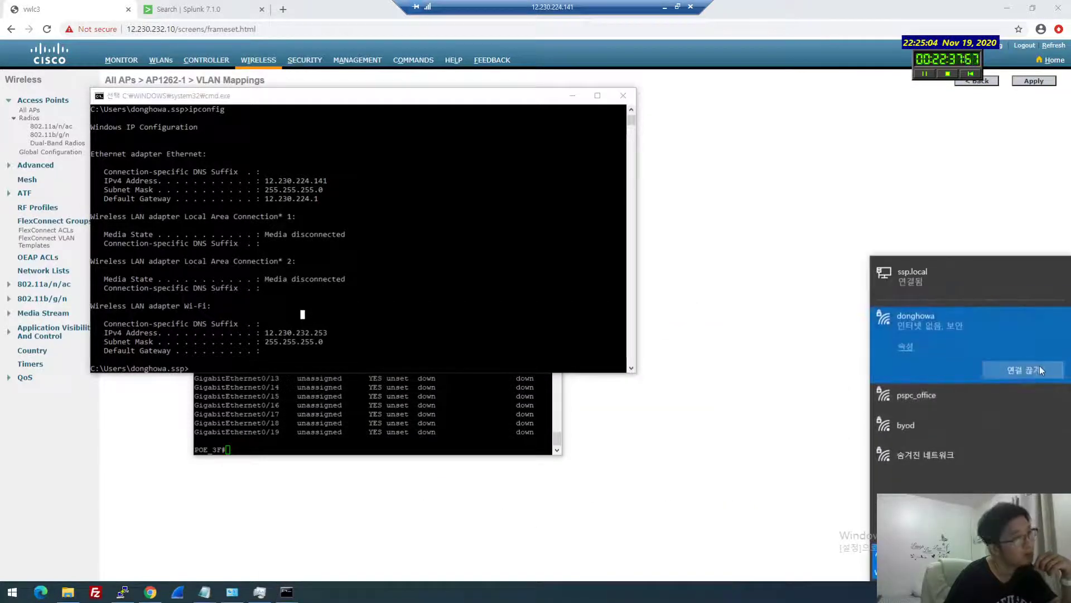
click(1040, 367)
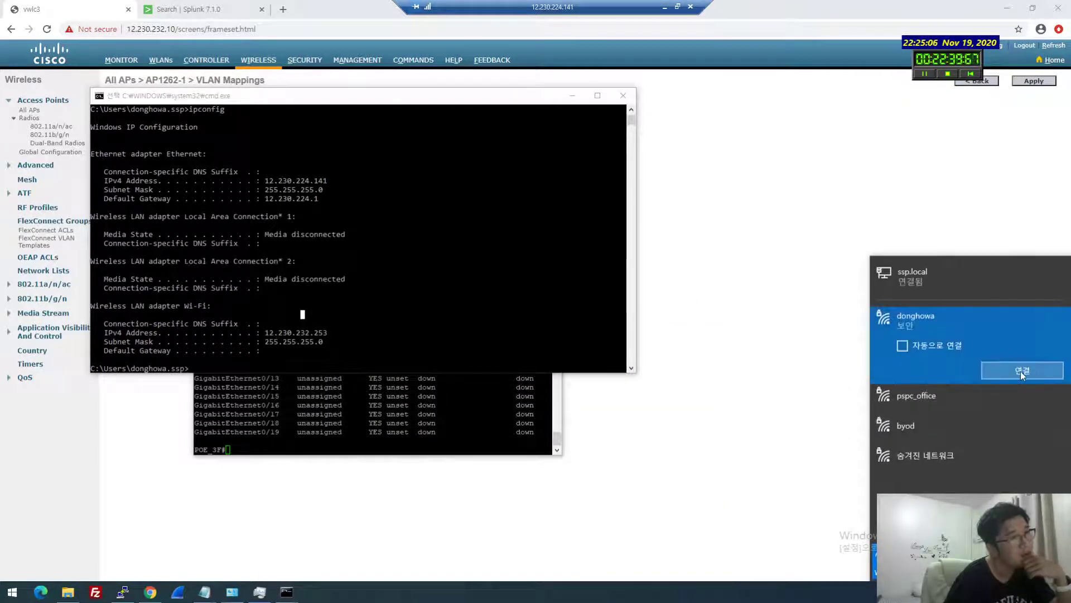
click(1021, 372)
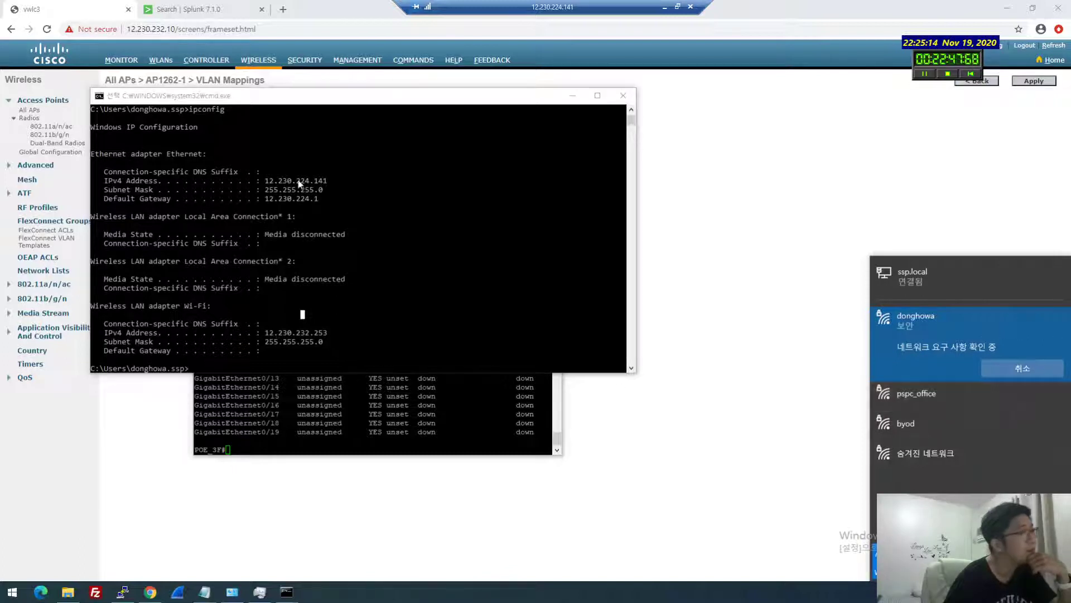
click(287, 591)
click(189, 551)
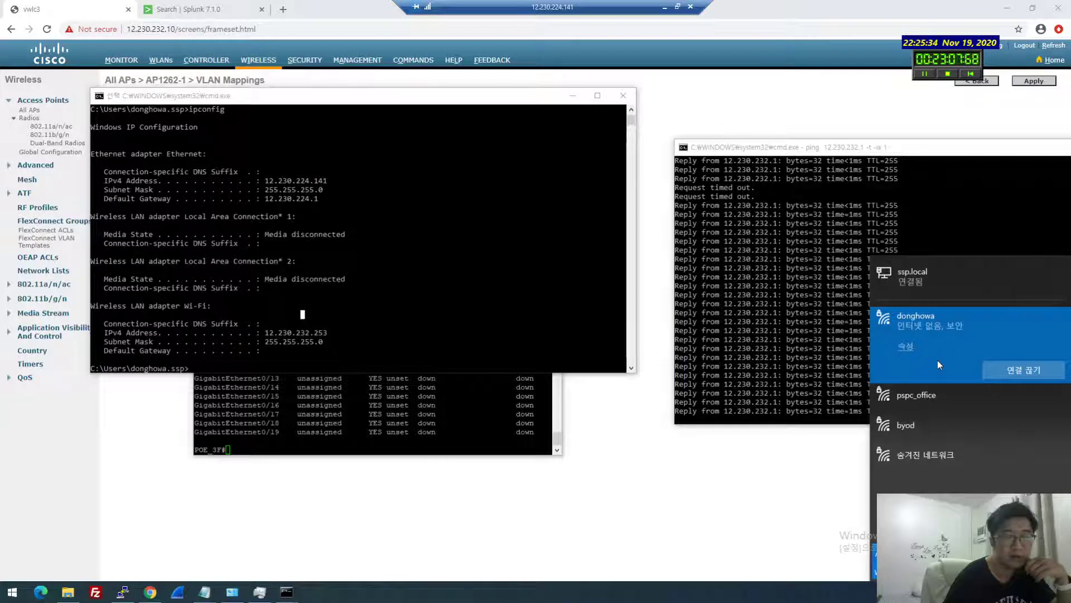
Return to WLAN ID 1 (donghowa) Advanced settings, showing FlexConnect Local Switching enabled
click(641, 461)
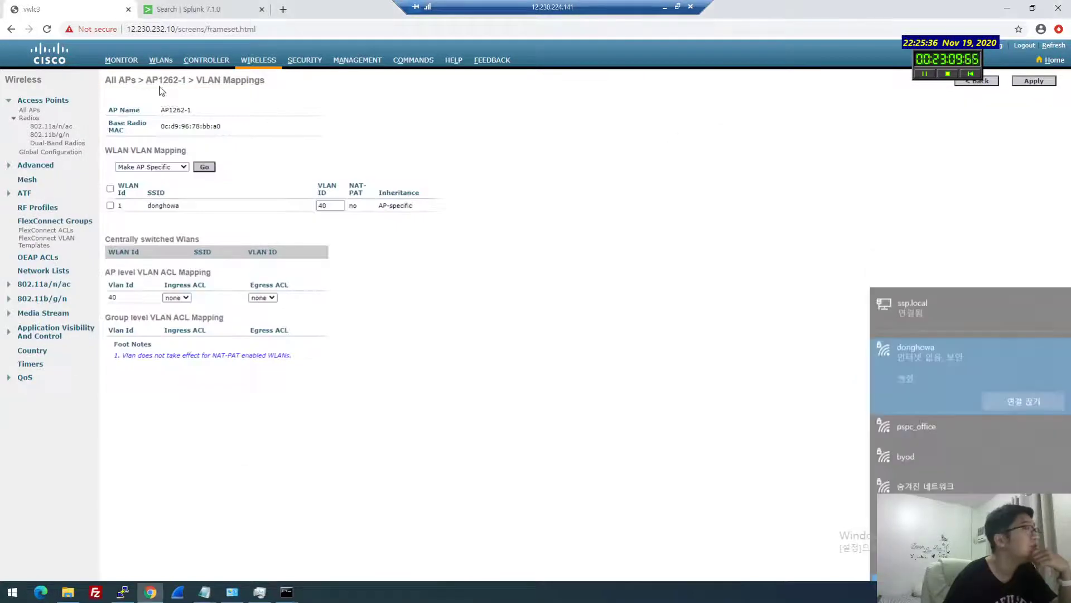
click(161, 60)
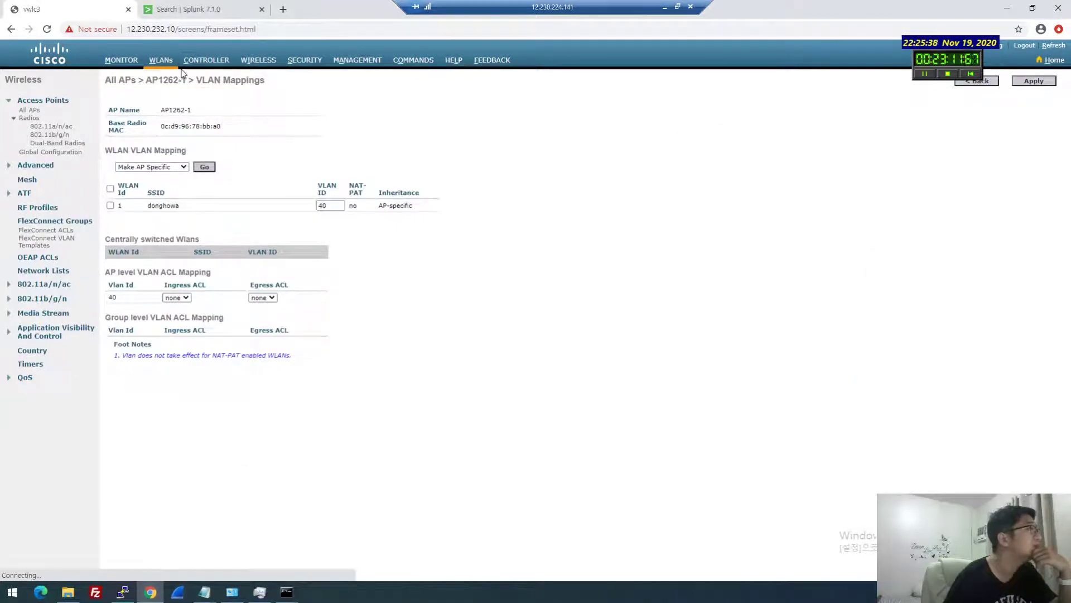
click(133, 66)
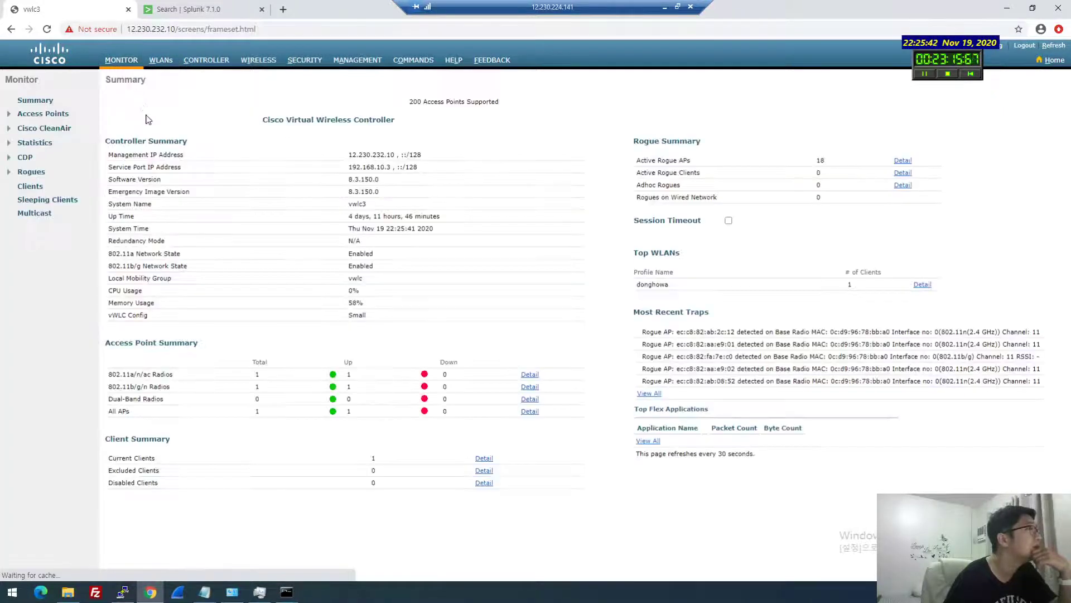
click(164, 62)
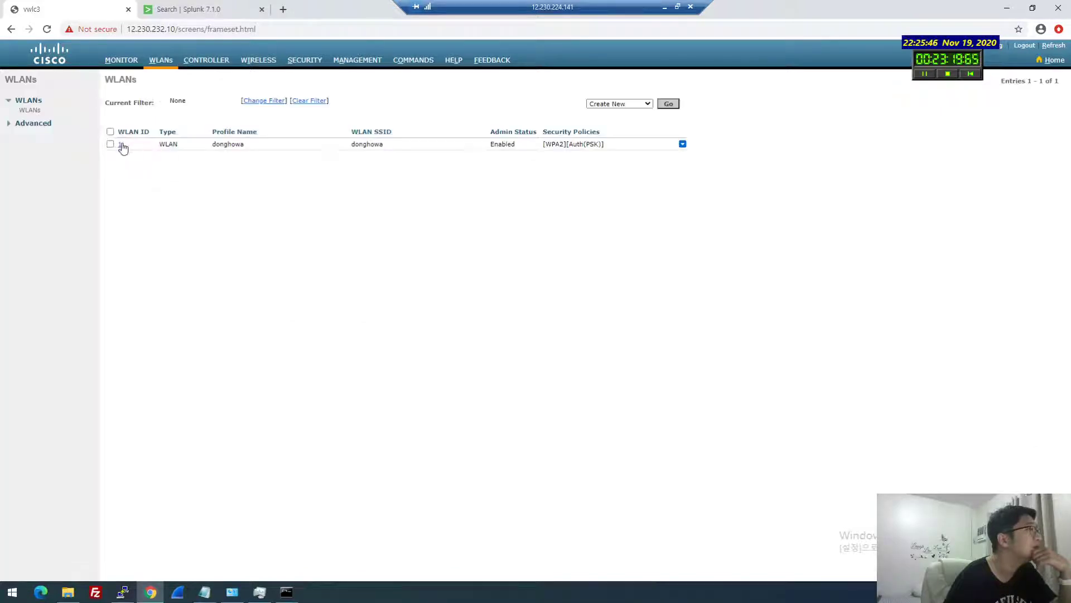
click(122, 145)
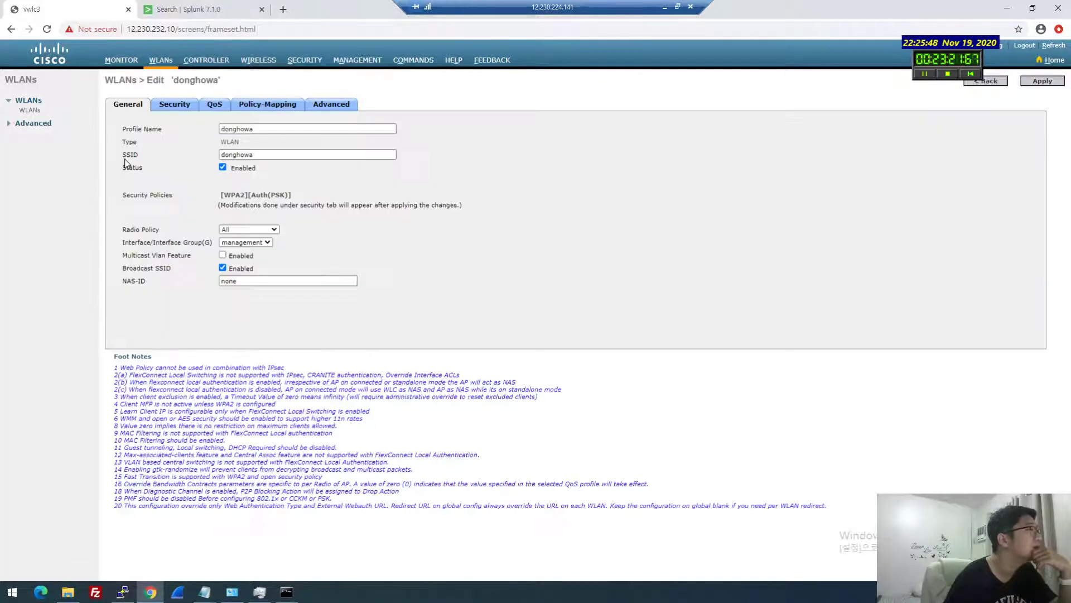
click(175, 103)
click(328, 105)
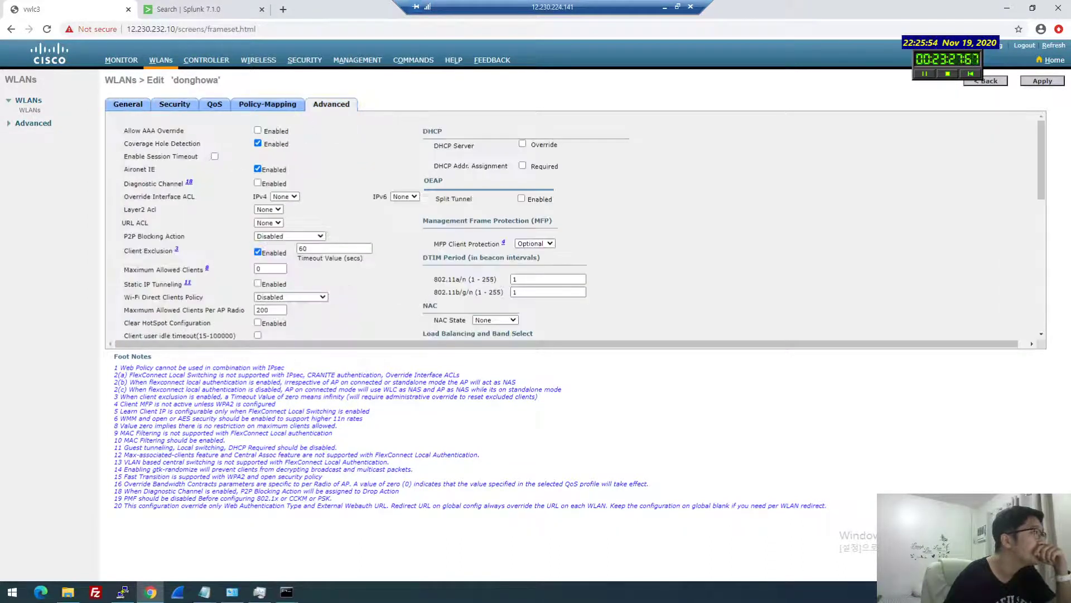
scroll(235, 182, down, 3)
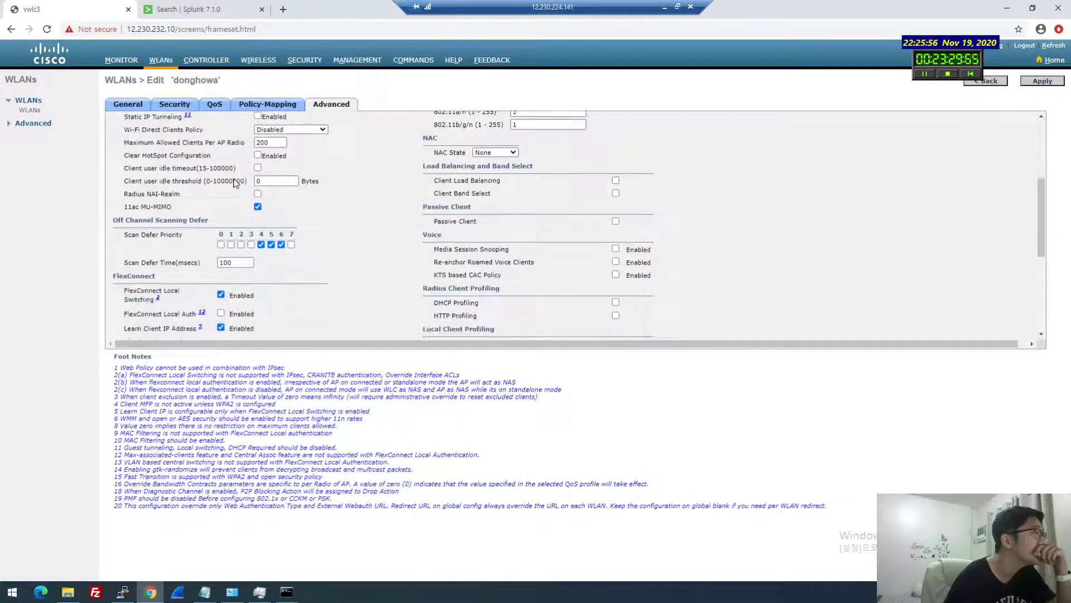
click(315, 106)
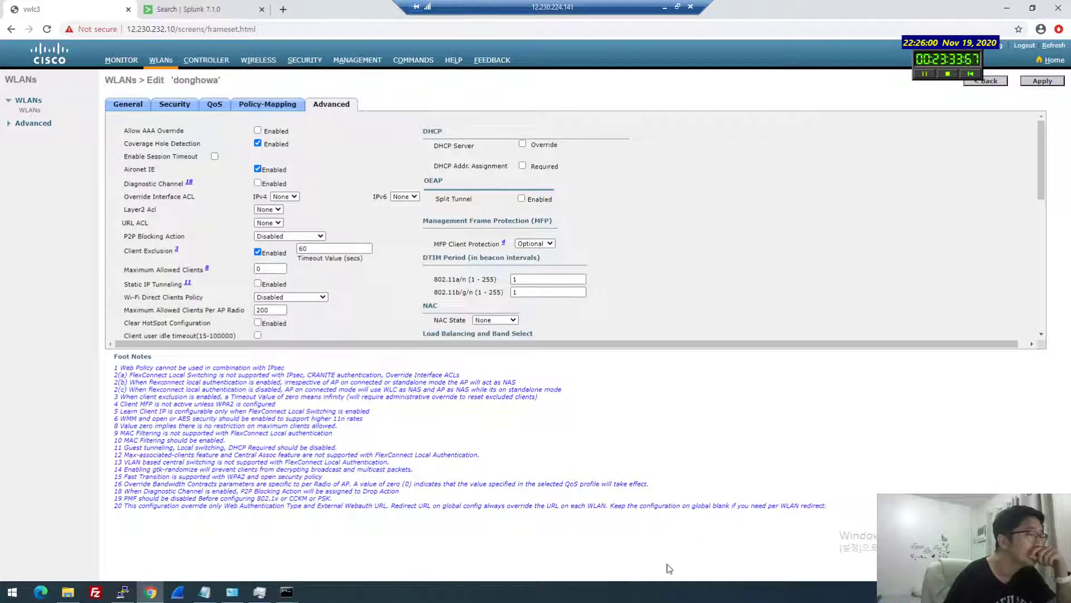
click(296, 595)
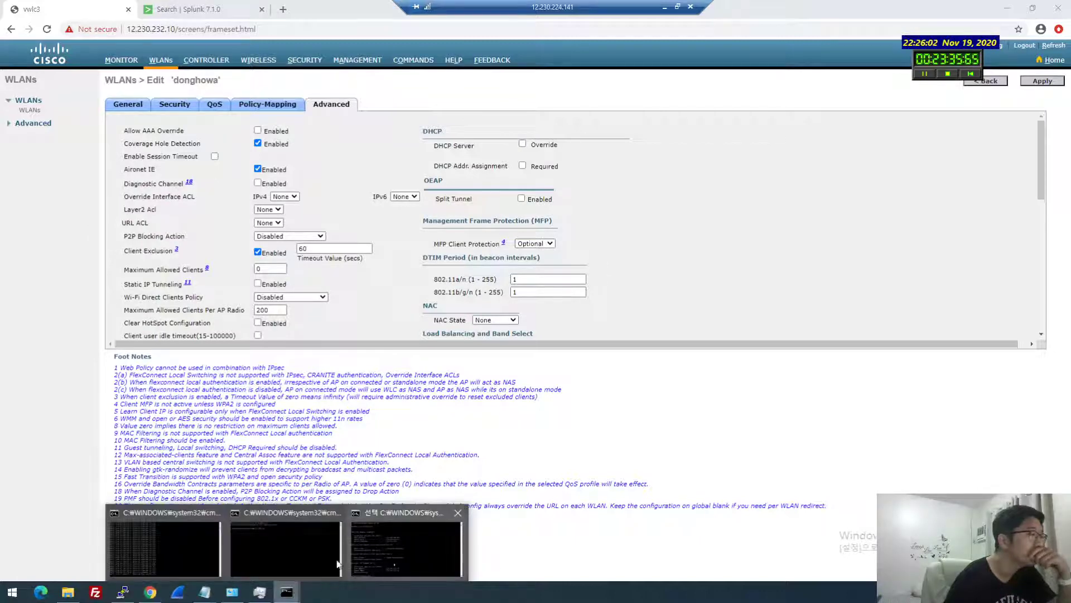
Open the Wi-Fi adapter's IPv4 properties in Network Connections
click(176, 546)
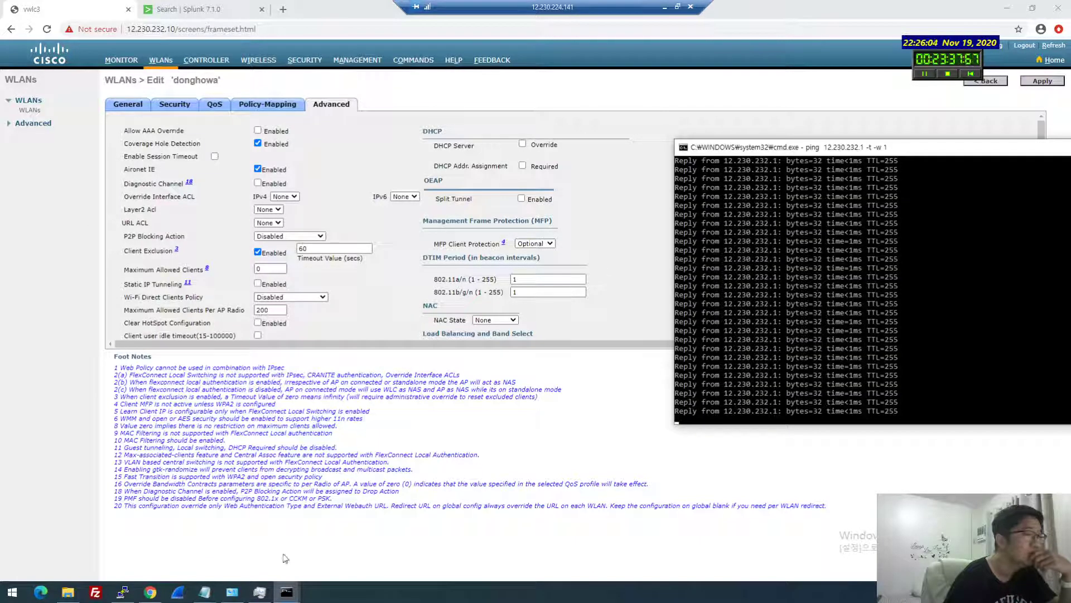
click(249, 596)
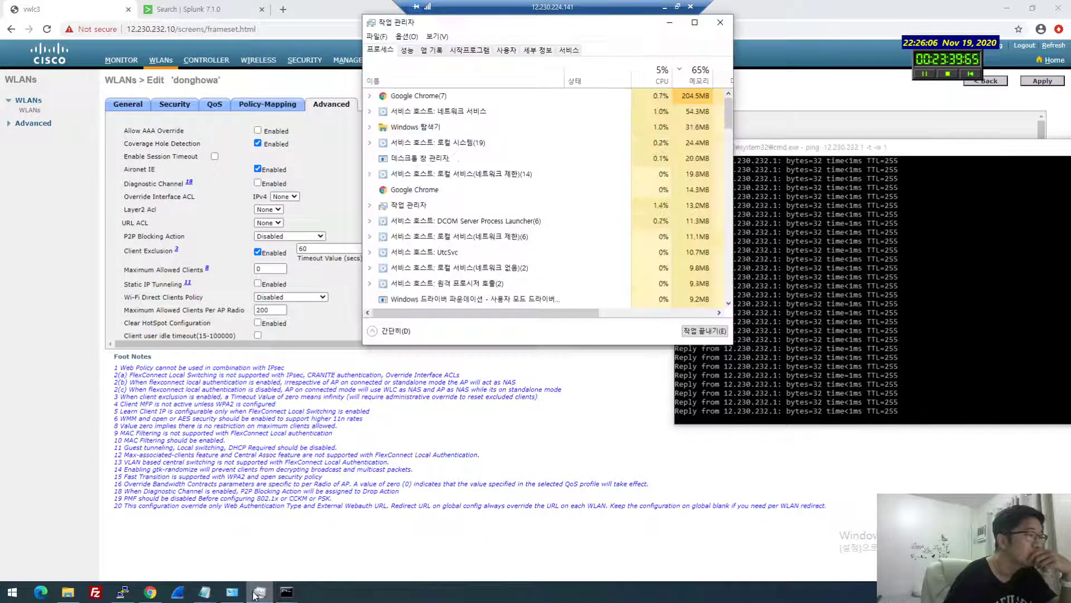
click(248, 595)
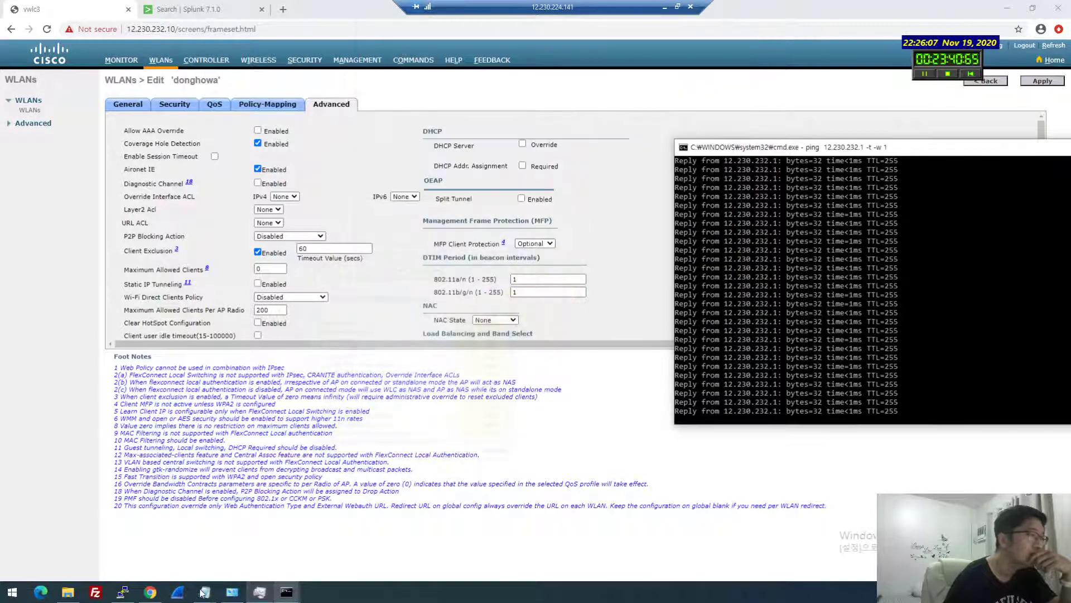
click(232, 591)
click(575, 194)
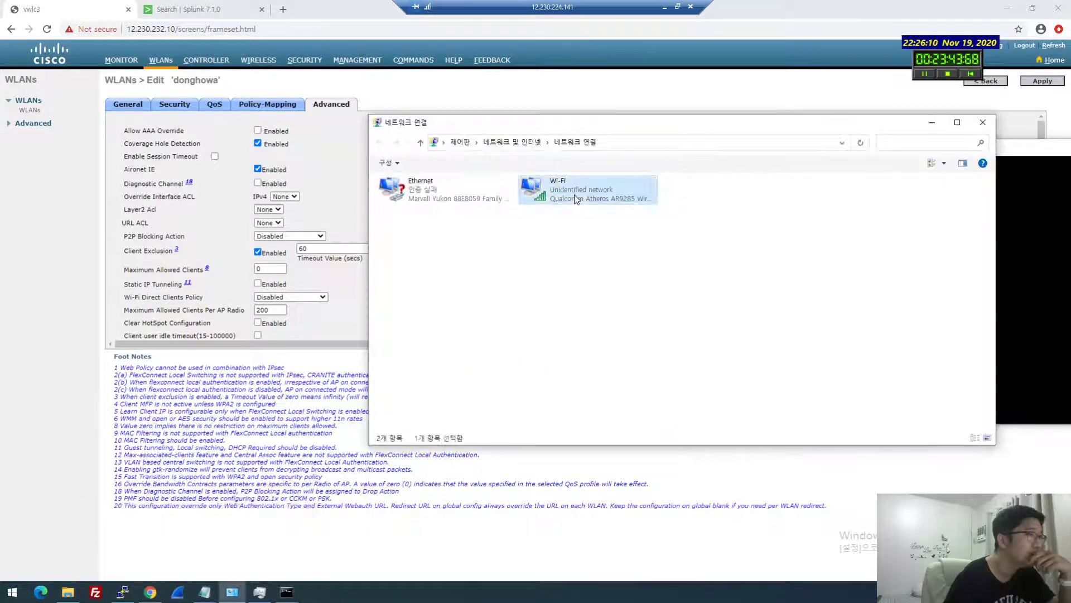
double_click(575, 191)
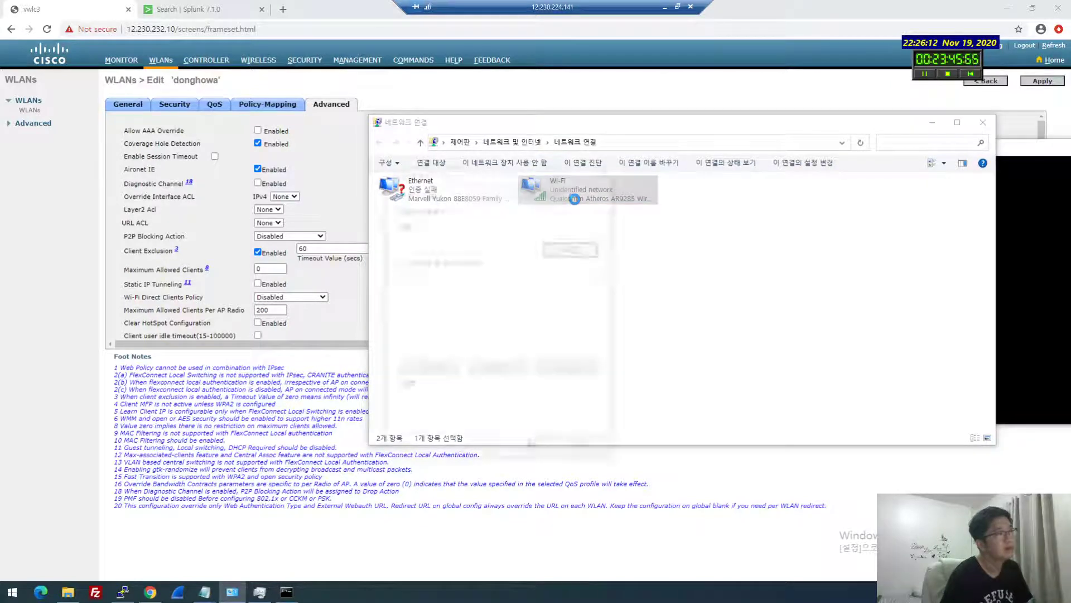
double_click(514, 309)
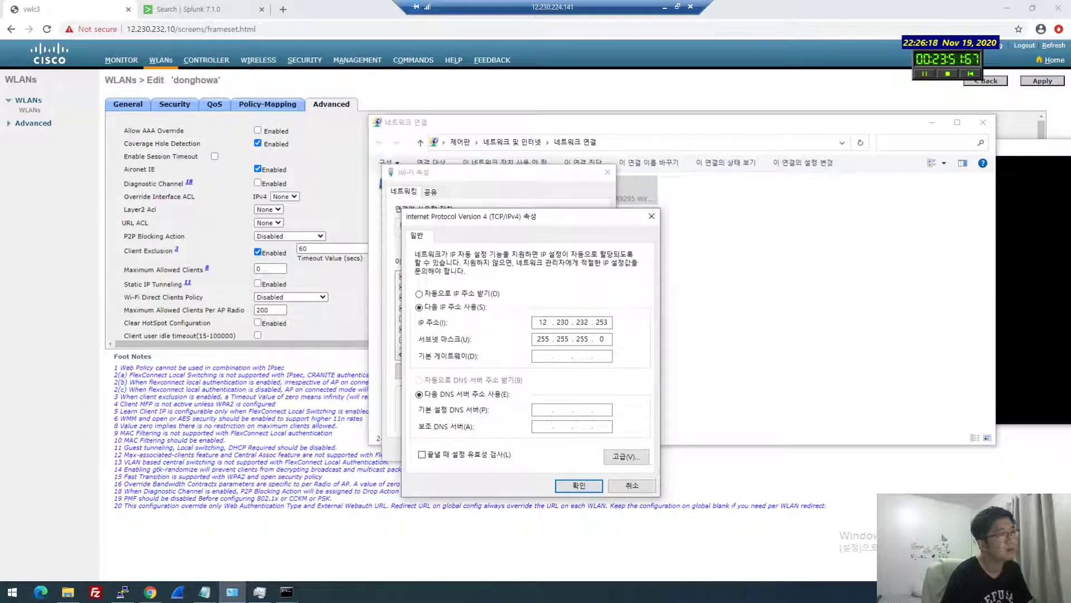
Change the Wi-Fi static IPv4 address to 192.168.40.8 (mask 255.255.255.0) and save
click(123, 592)
key(alt+Tab)
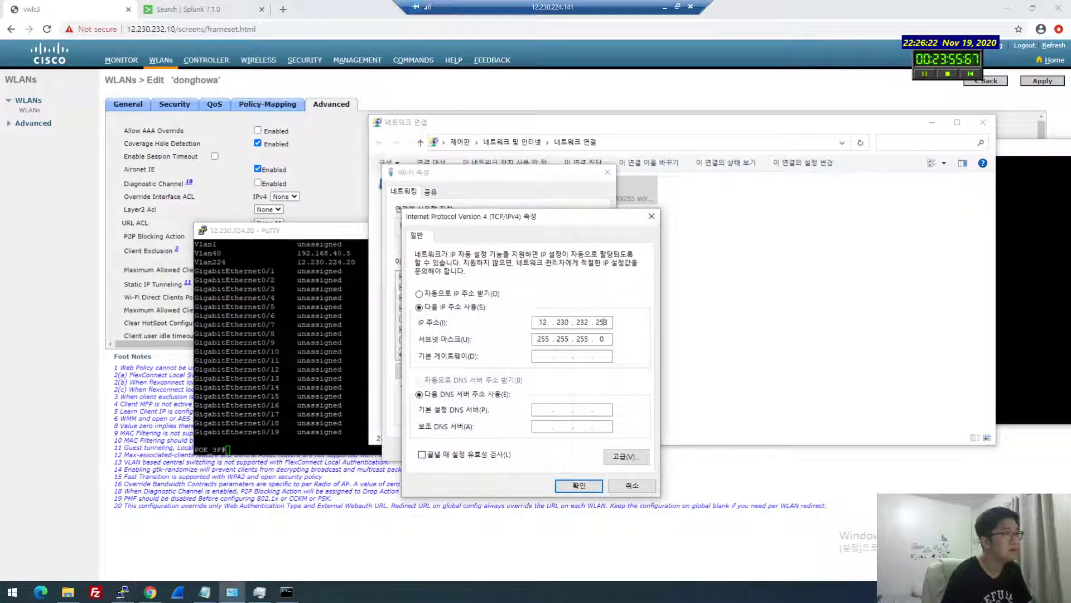
key(BackSpace)
key(BackSpace)
key(BackSpace)
key(BackSpace)
key(BackSpace)
key(BackSpace)
key(BackSpace)
key(BackSpace)
key(BackSpace)
key(BackSpace)
key(BackSpace)
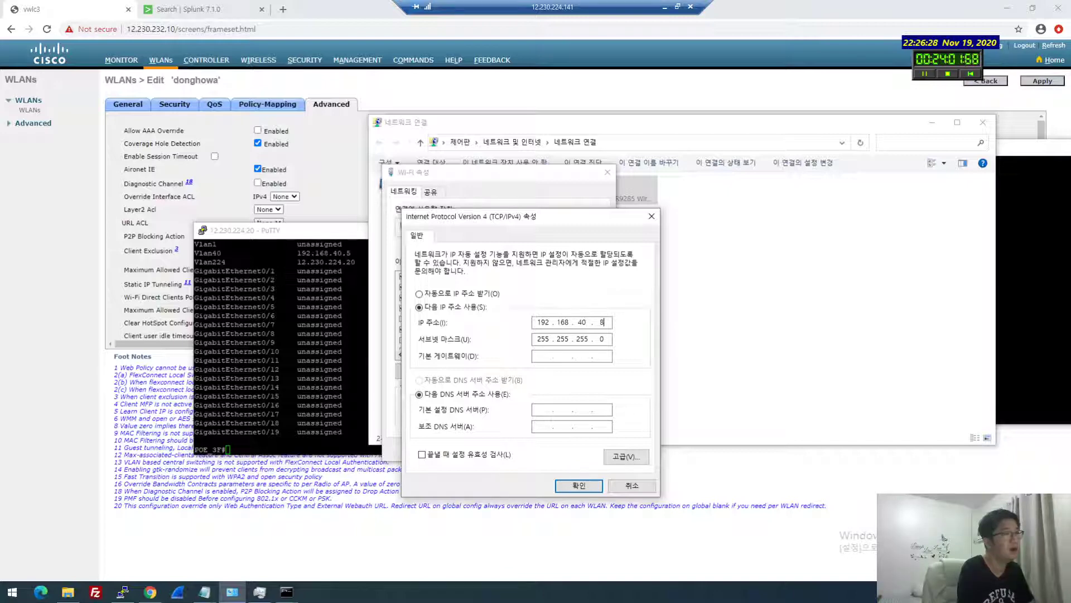
click(578, 485)
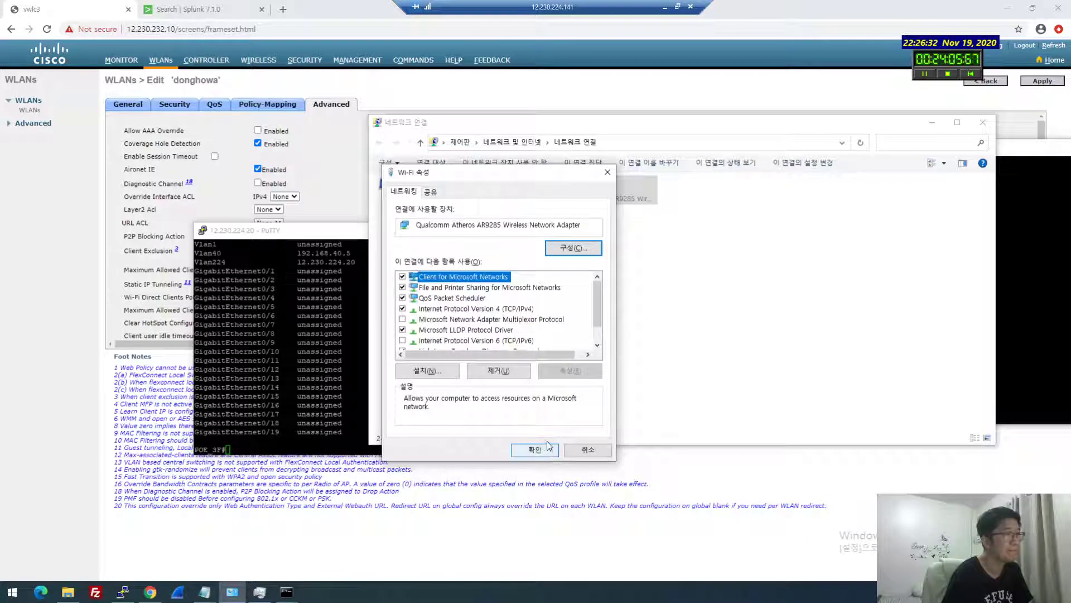
click(534, 452)
click(629, 353)
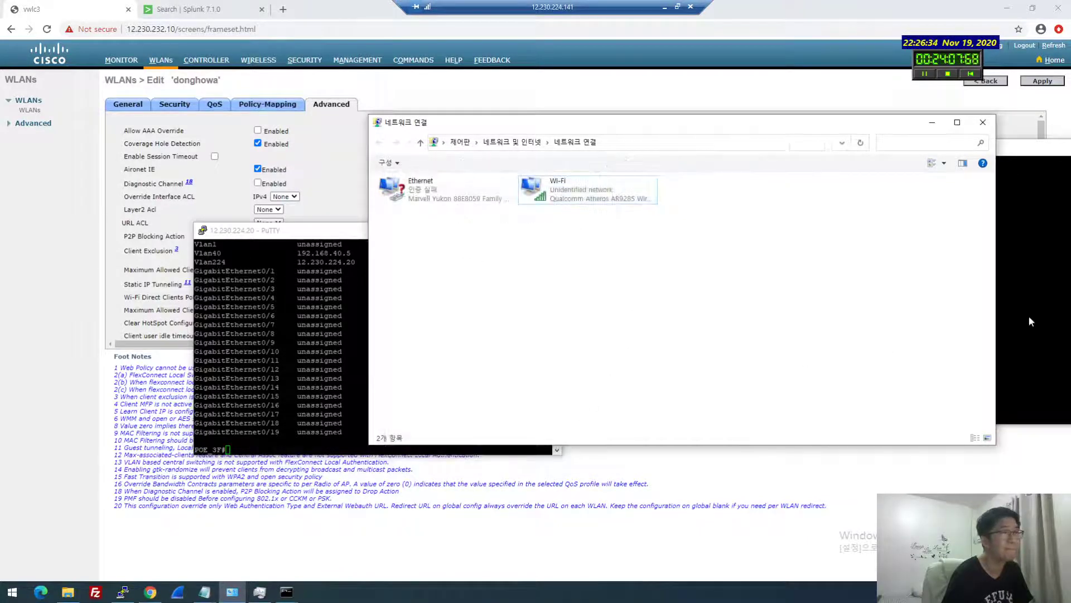
click(1029, 315)
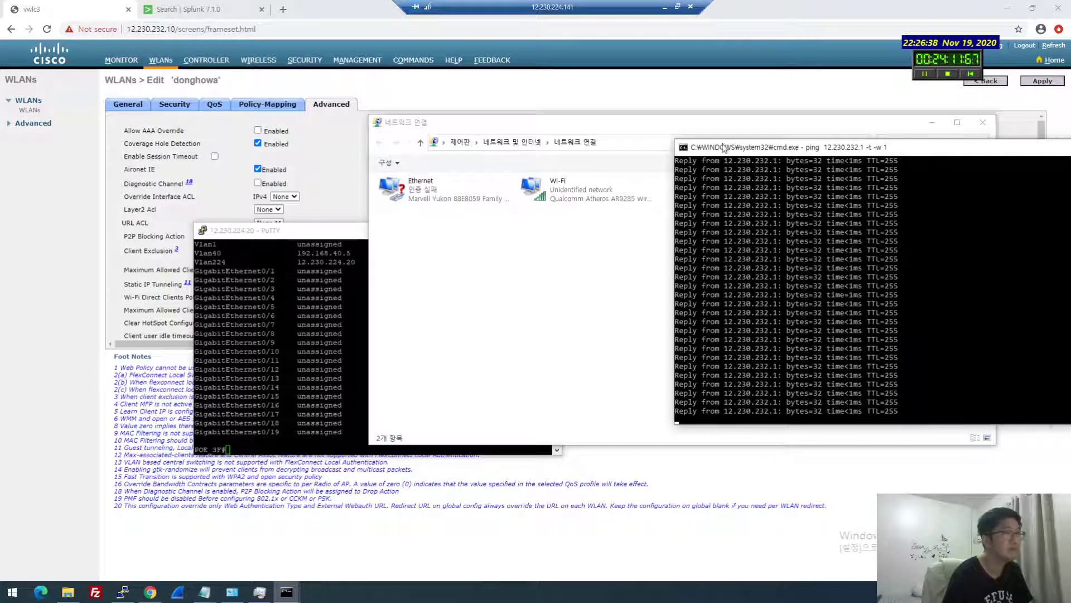
Open a new Command Prompt and run ipconfig to confirm Wi-Fi has 192.168.40.8
drag(724, 148, 719, 145)
key(super+r)
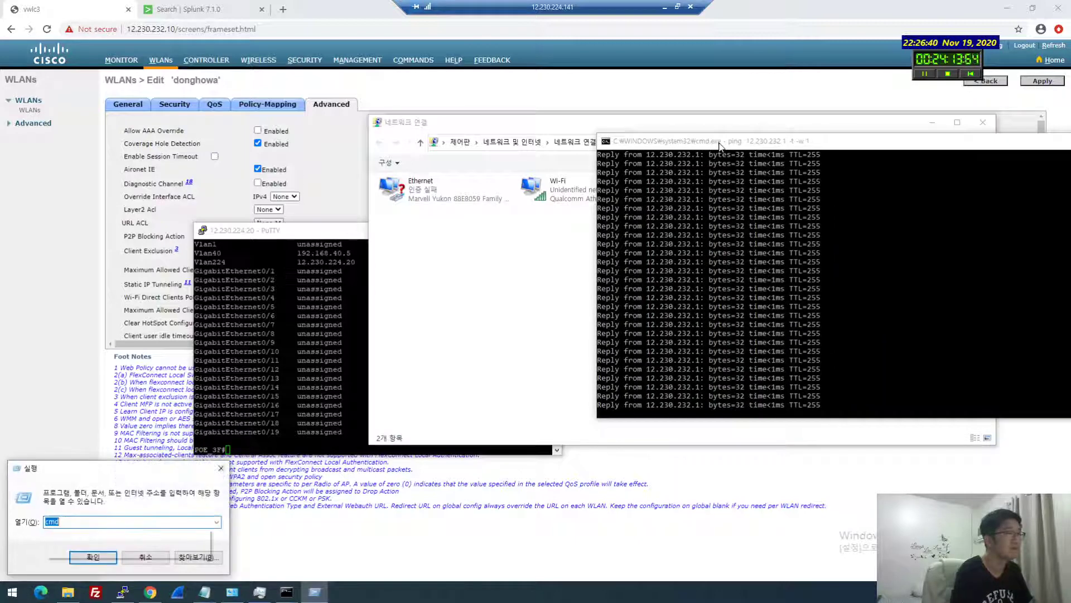
key(Return)
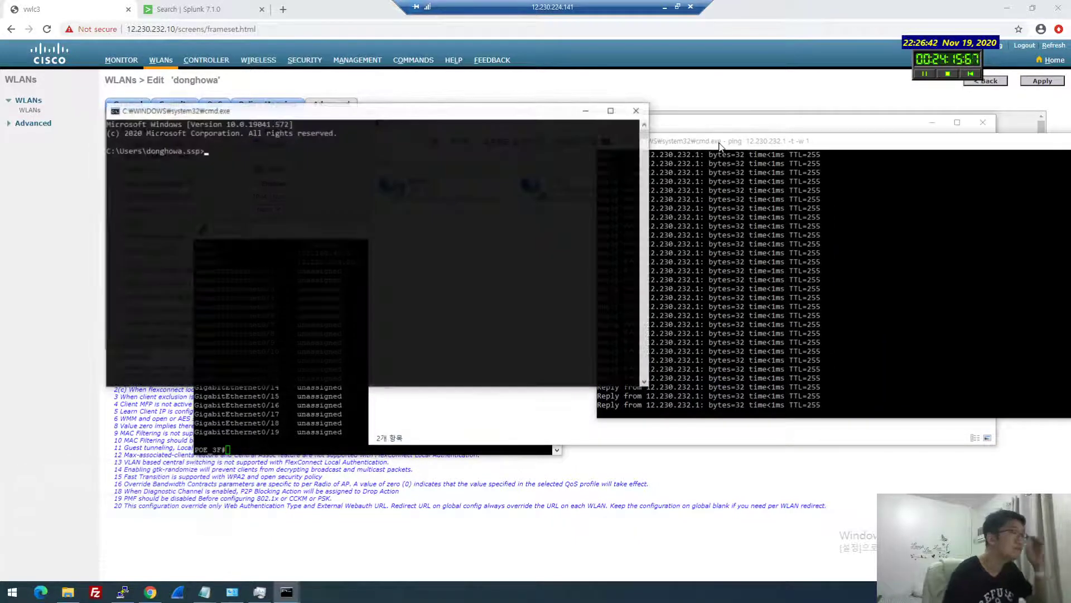
text(ipconfig)
key(Return)
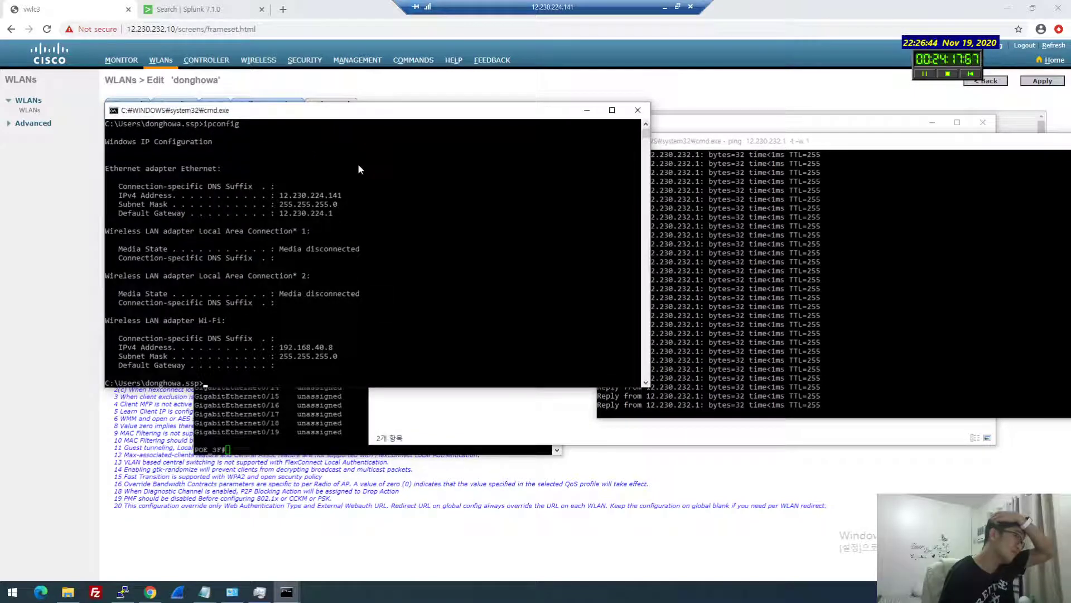
Stop, rerun, and stop again the continuous ping to 12.230.232.1
drag(383, 119, 422, 161)
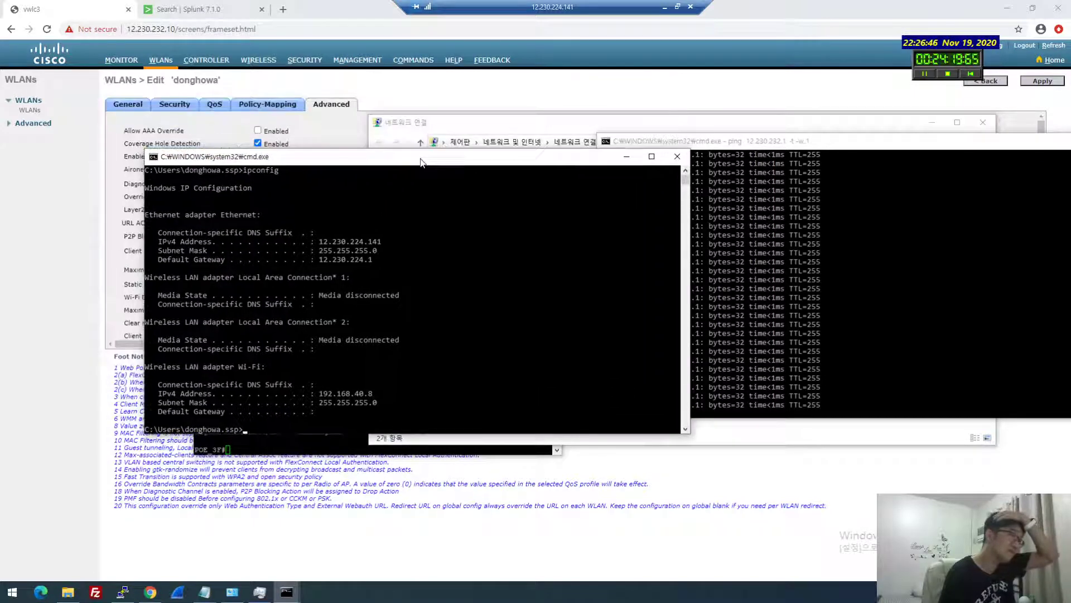
click(825, 246)
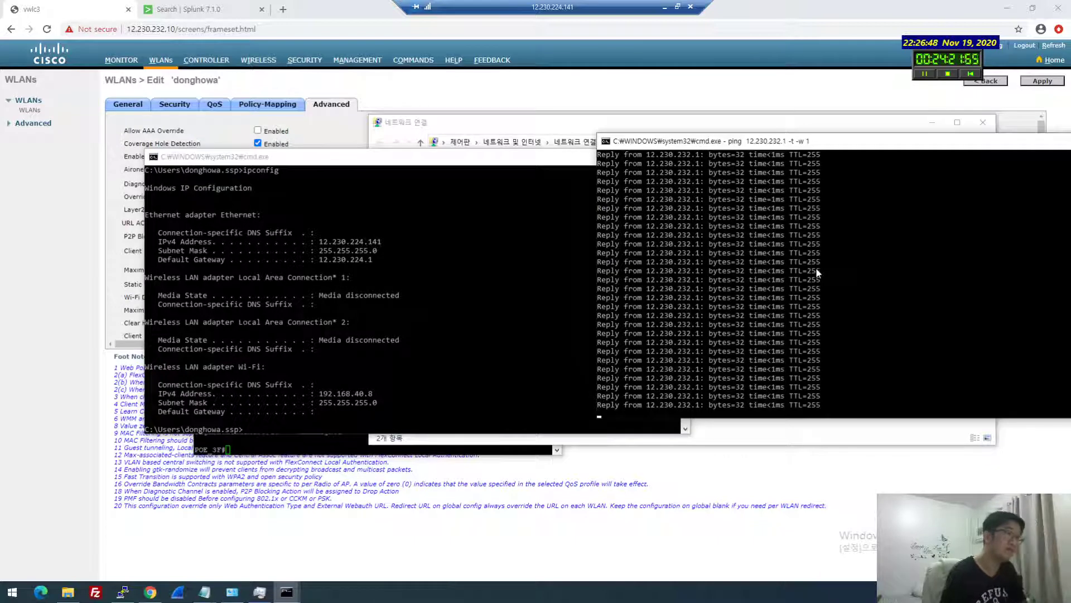
key(ctrl+c)
key(Up)
key(Return)
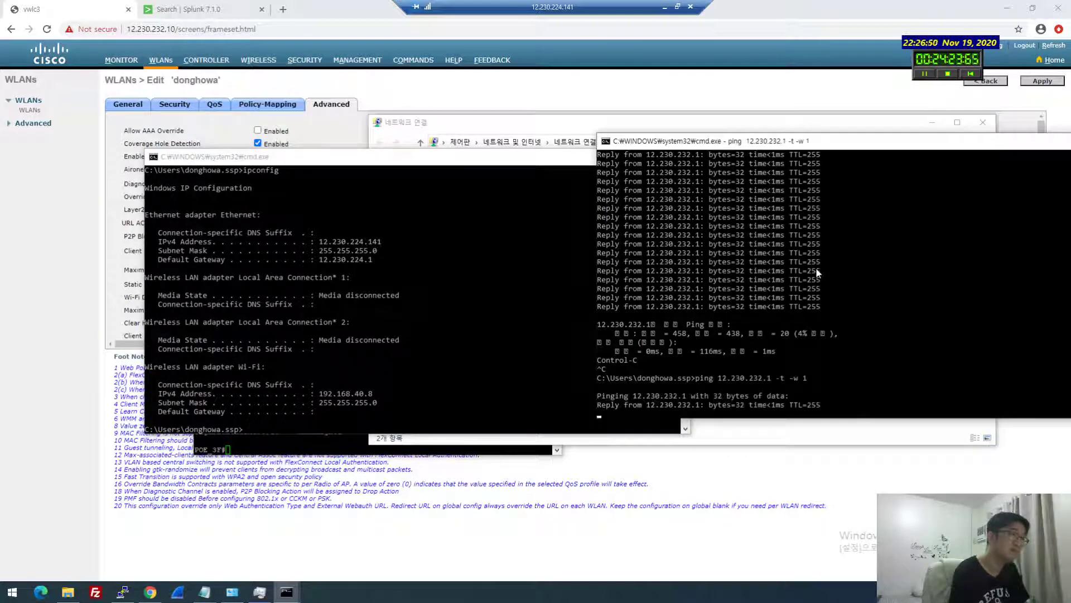
key(ctrl+c)
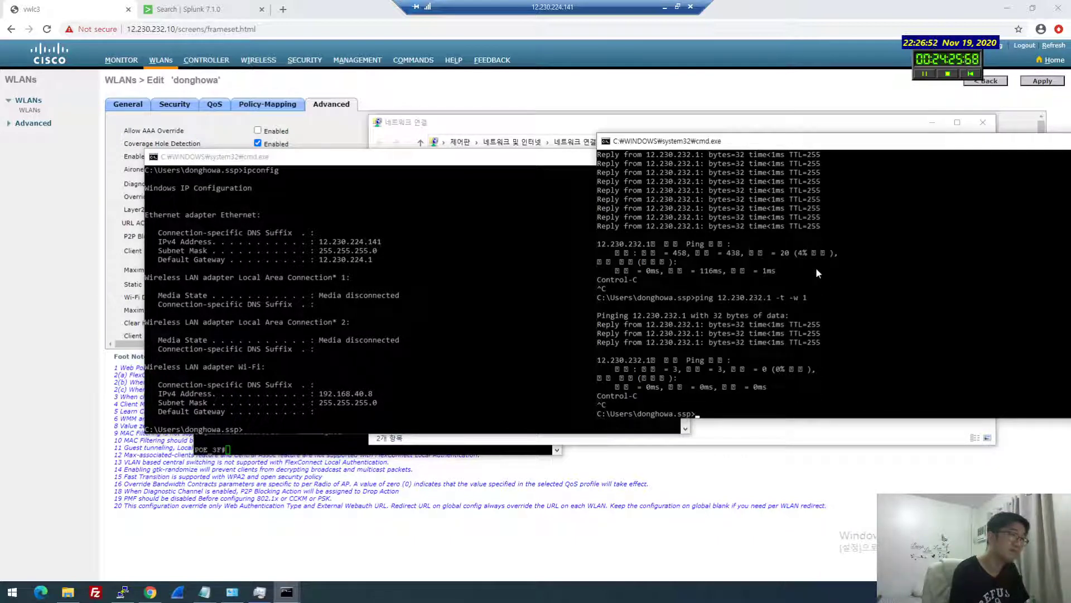
Ping 192.168.40.5, then rerun it as a continuous ping with -t -w 1
click(537, 351)
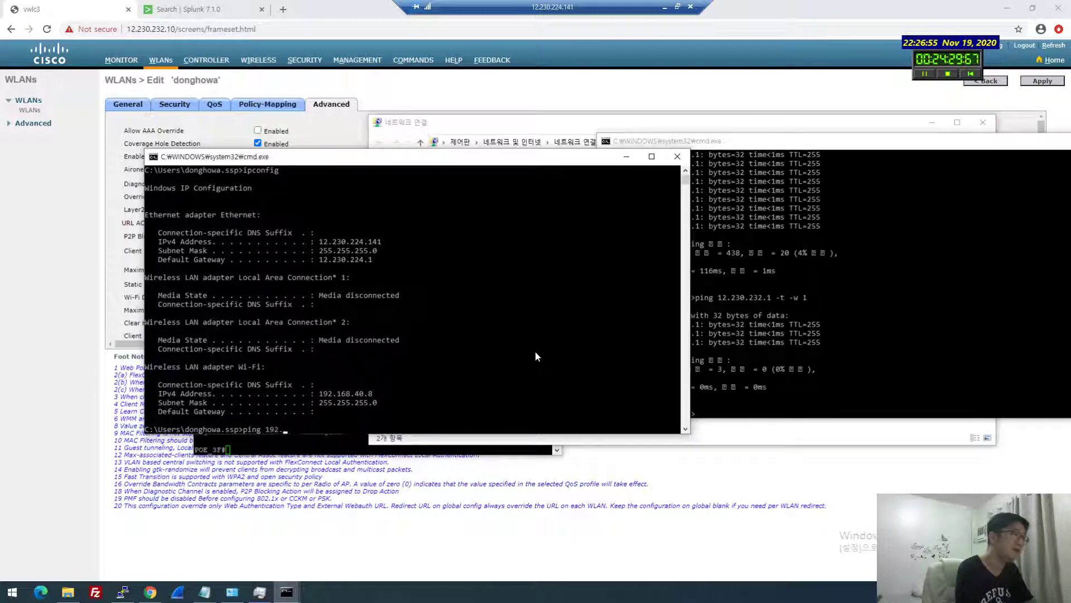
text(ping 192.168.40.5)
key(Return)
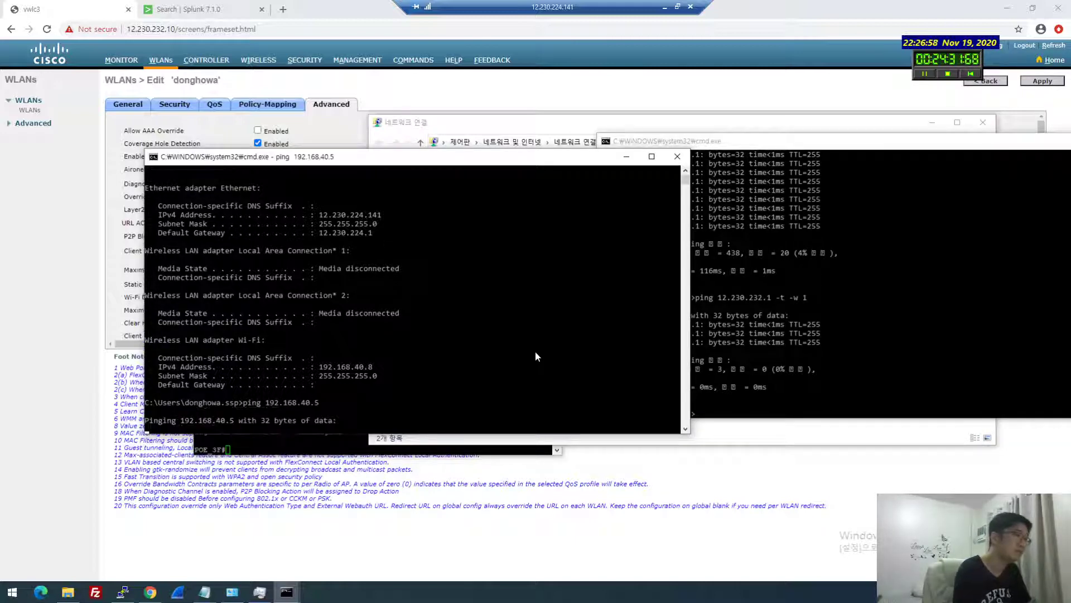
key(ctrl+c)
key(Up)
text(-t -w 1)
key(Return)
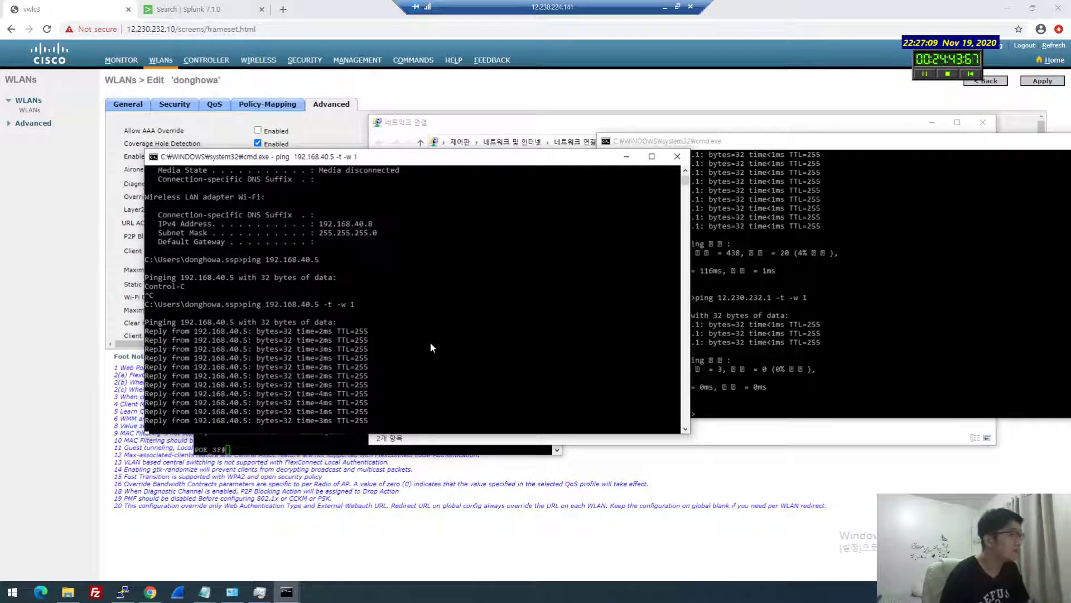
On the switch, enable 'debug ip icmp' and 'terminal monitor' to watch ICMP debug output
drag(617, 157, 906, 227)
click(122, 592)
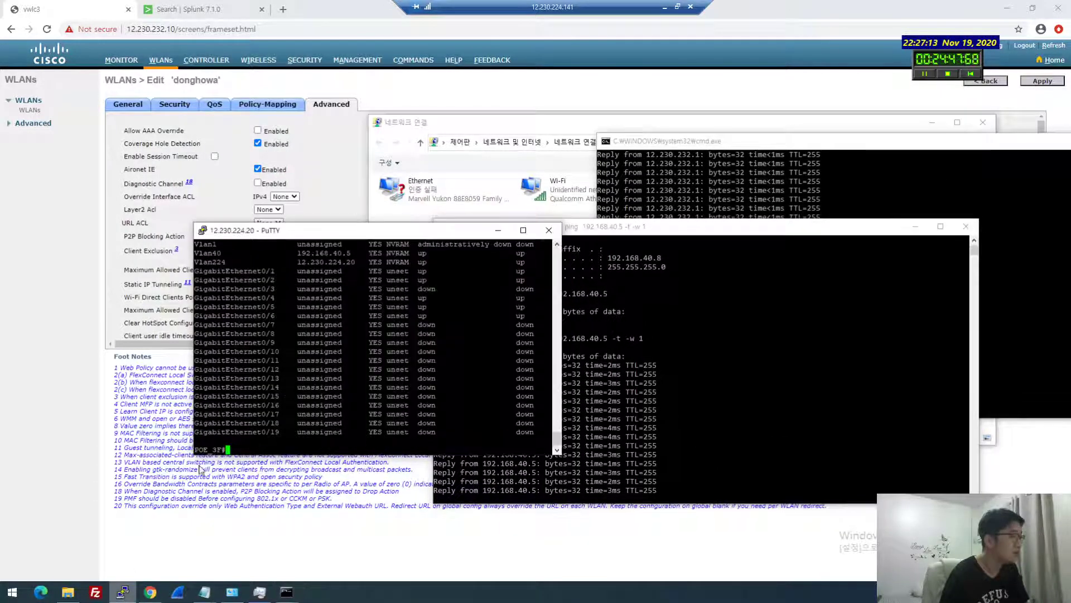
key(Return)
key(Return)
text(deb)
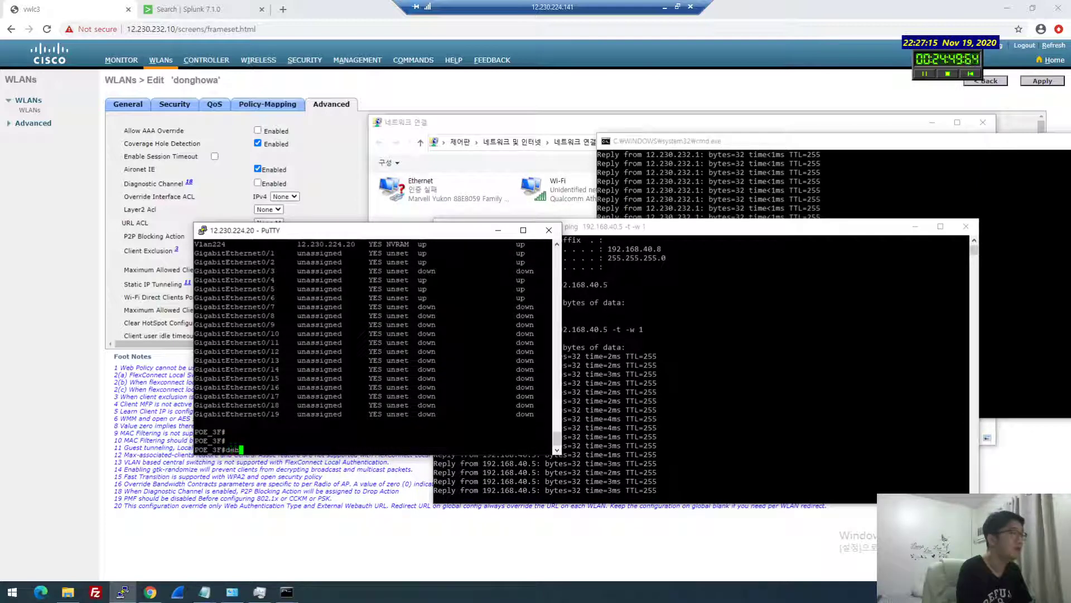
text(ug icmp)
key(BackSpace)
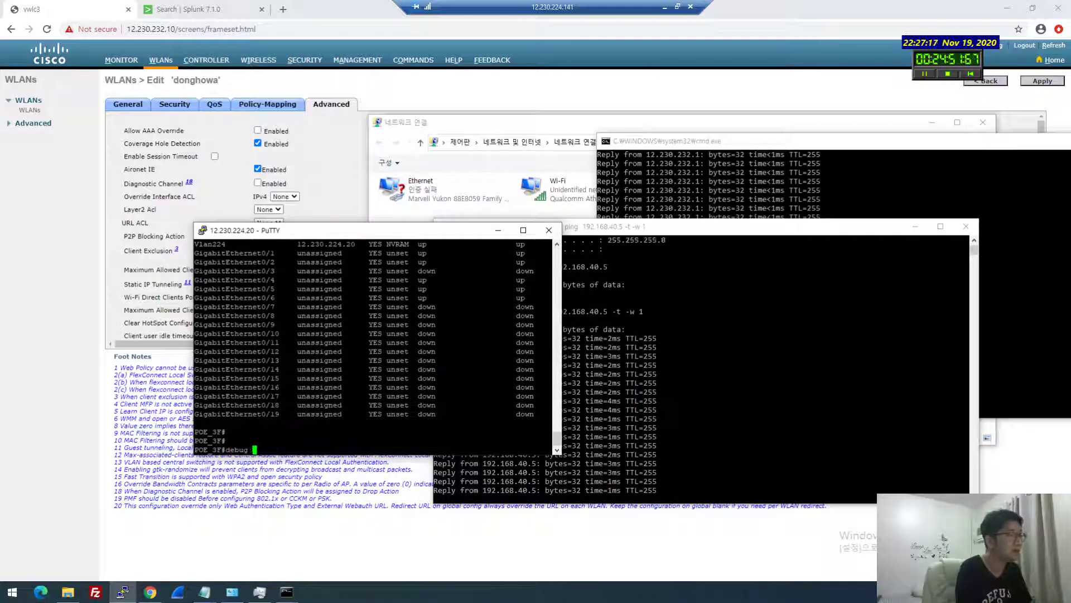
text(ip icm)
key(Tab)
text(?)
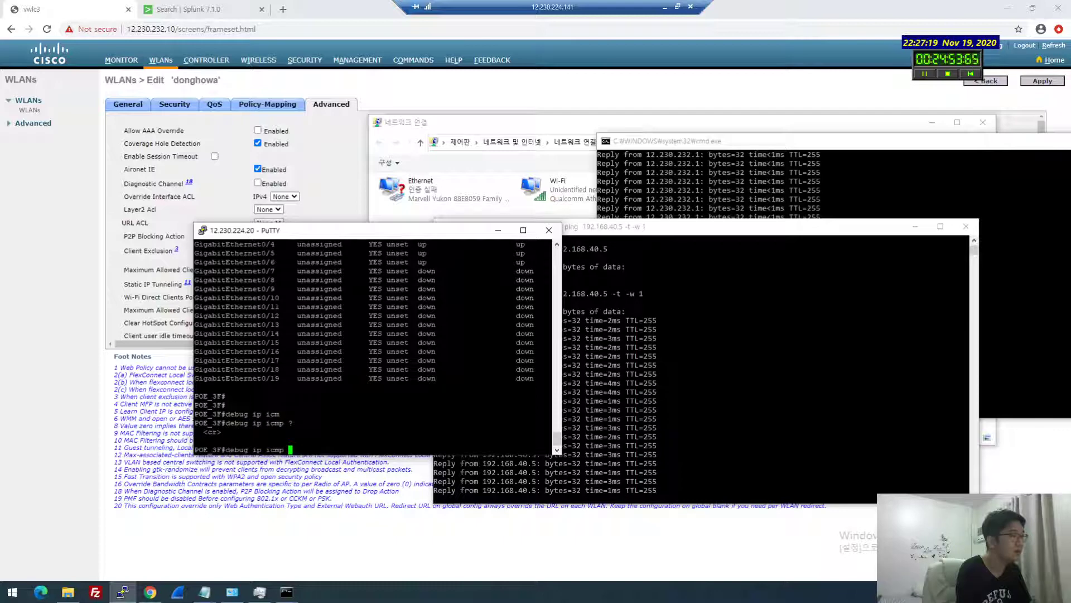
key(Return)
text(ter moni)
key(Return)
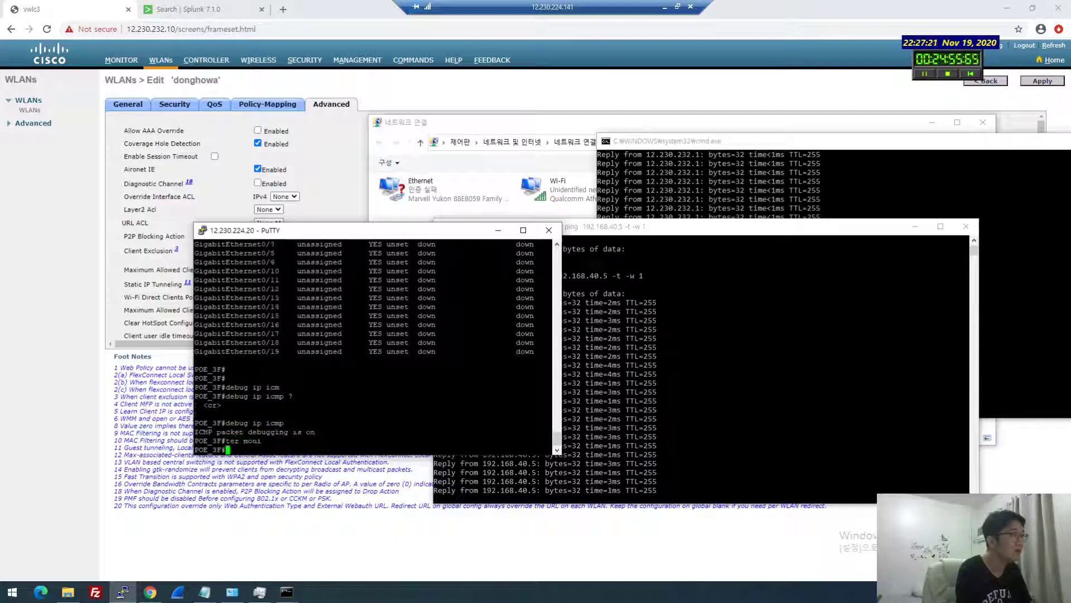
key(Return)
key(Return)
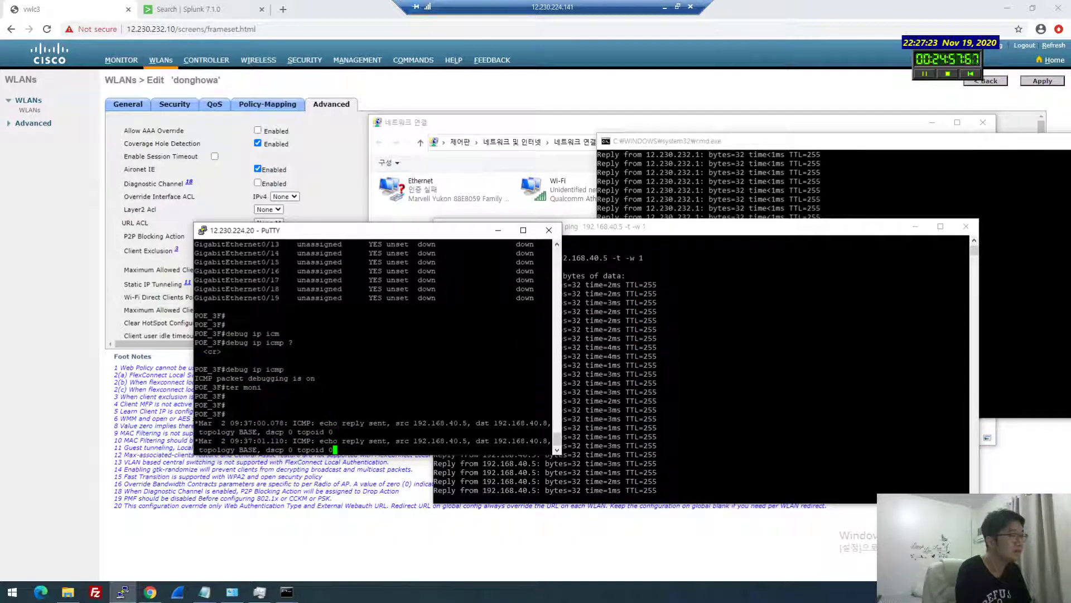
Rearrange the windows, then rerun the continuous ping to 12.230.232.1 and stop it
click(695, 395)
drag(597, 228, 720, 224)
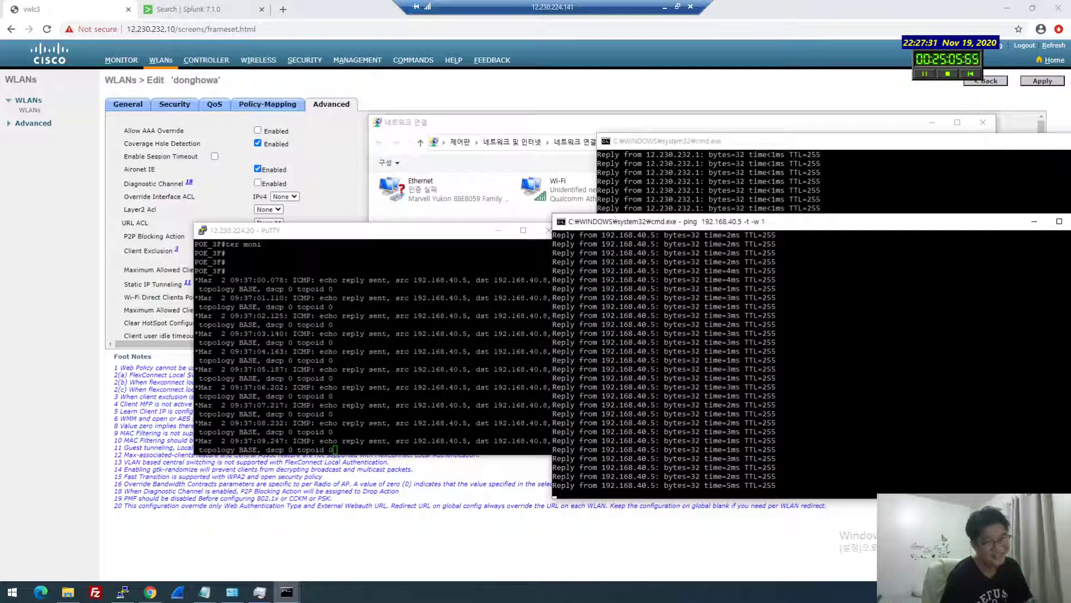
drag(363, 230, 221, 230)
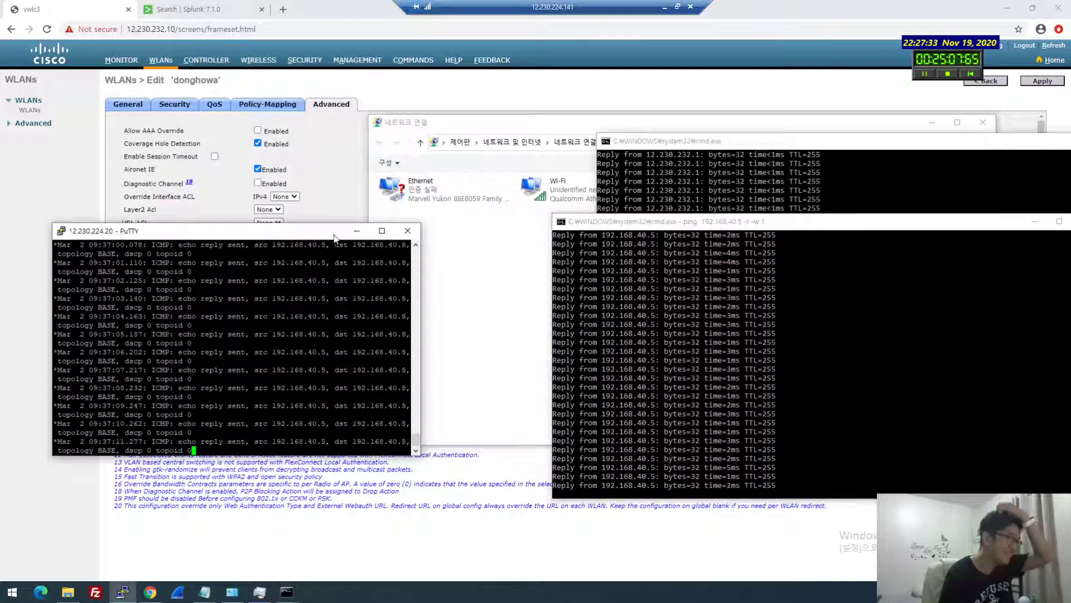
click(739, 203)
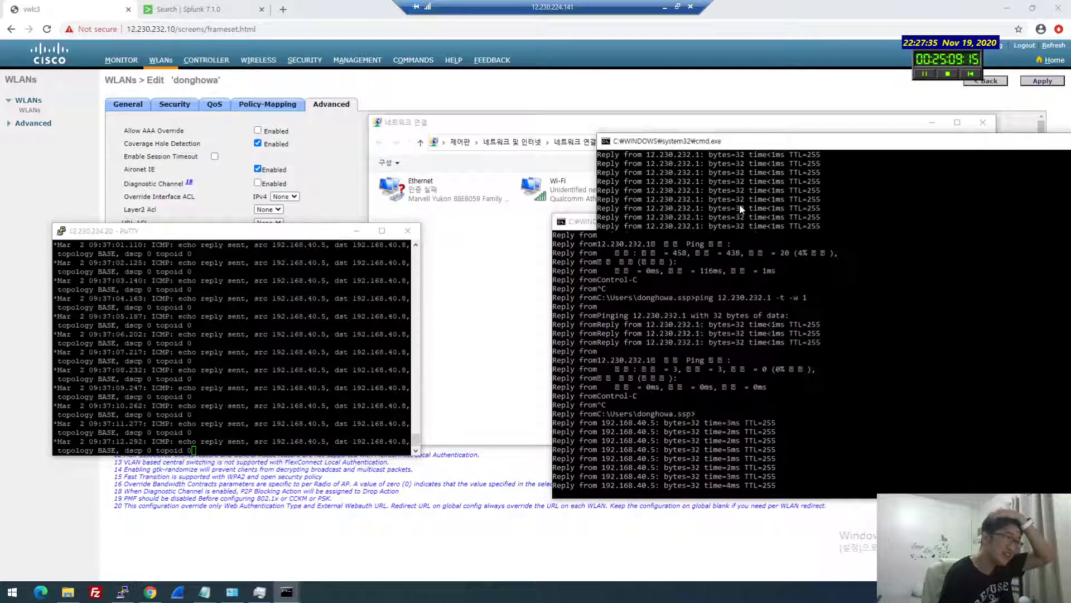
click(673, 438)
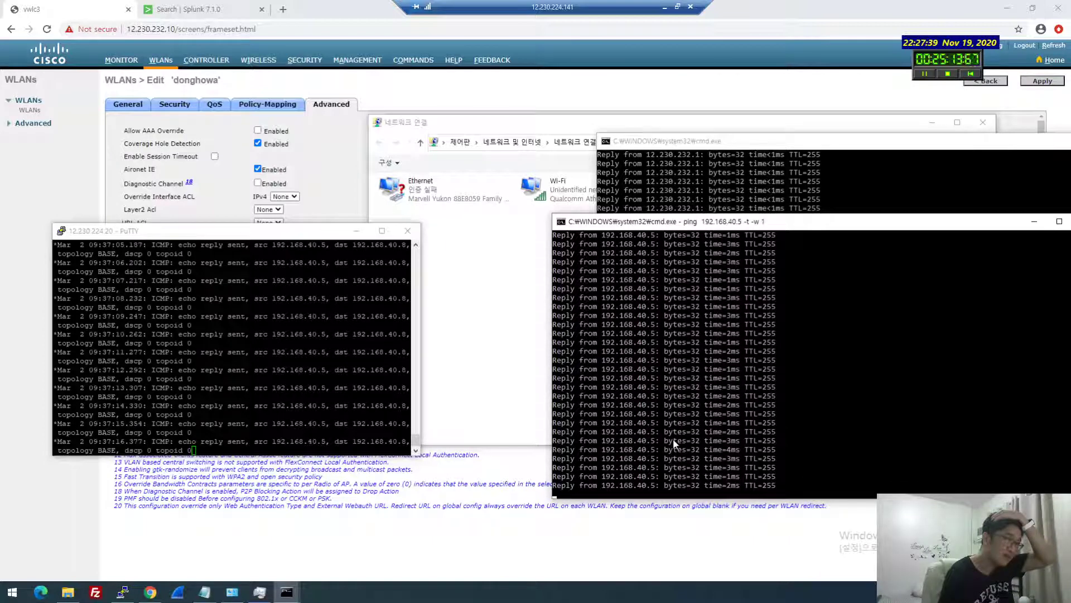
click(768, 199)
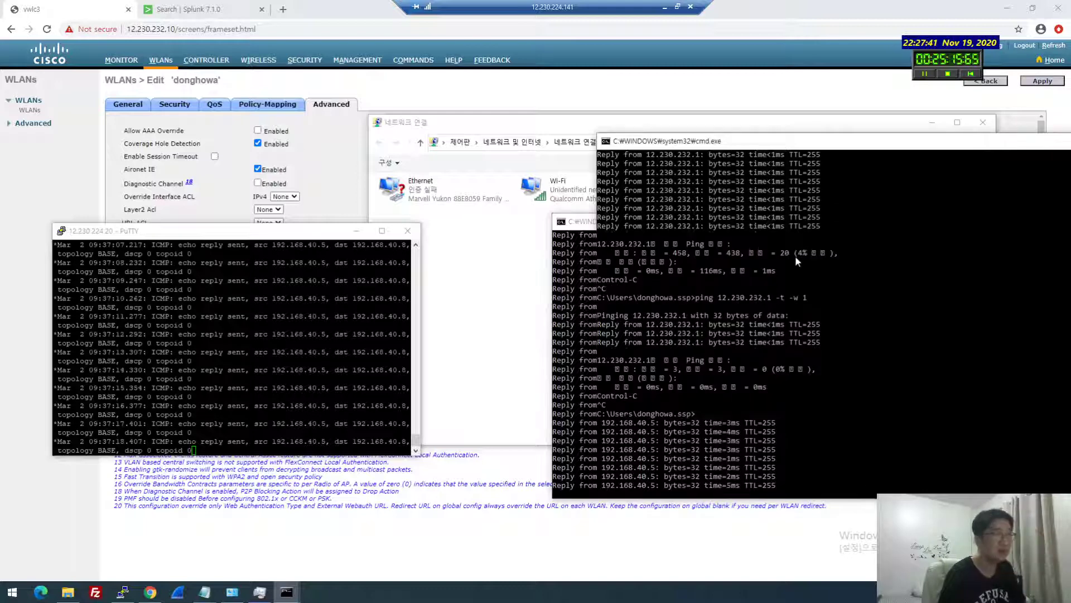
key(Return)
key(Up)
key(Return)
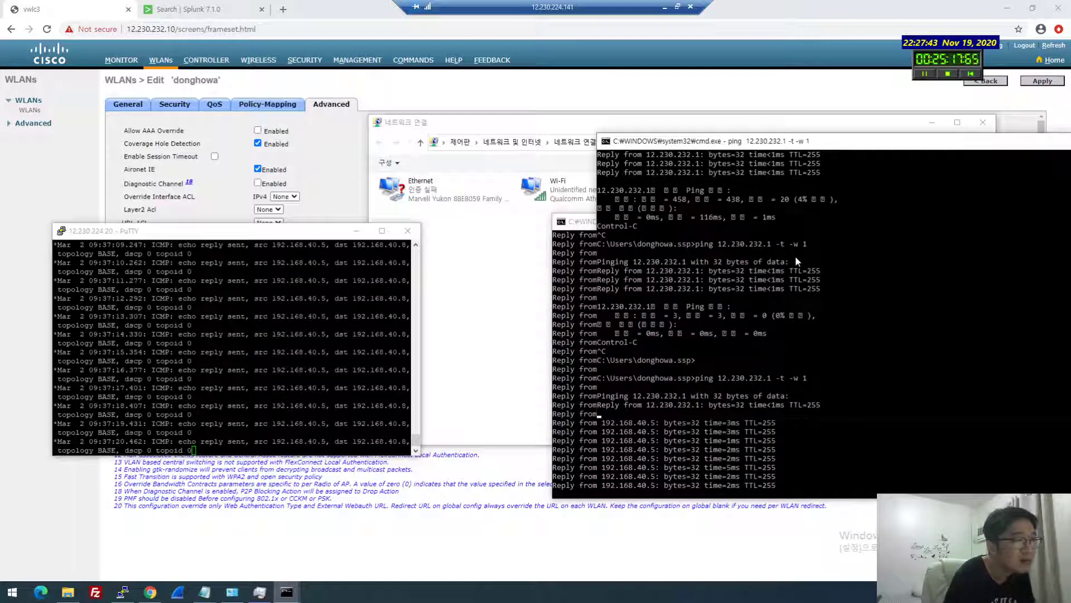
key(ctrl+c)
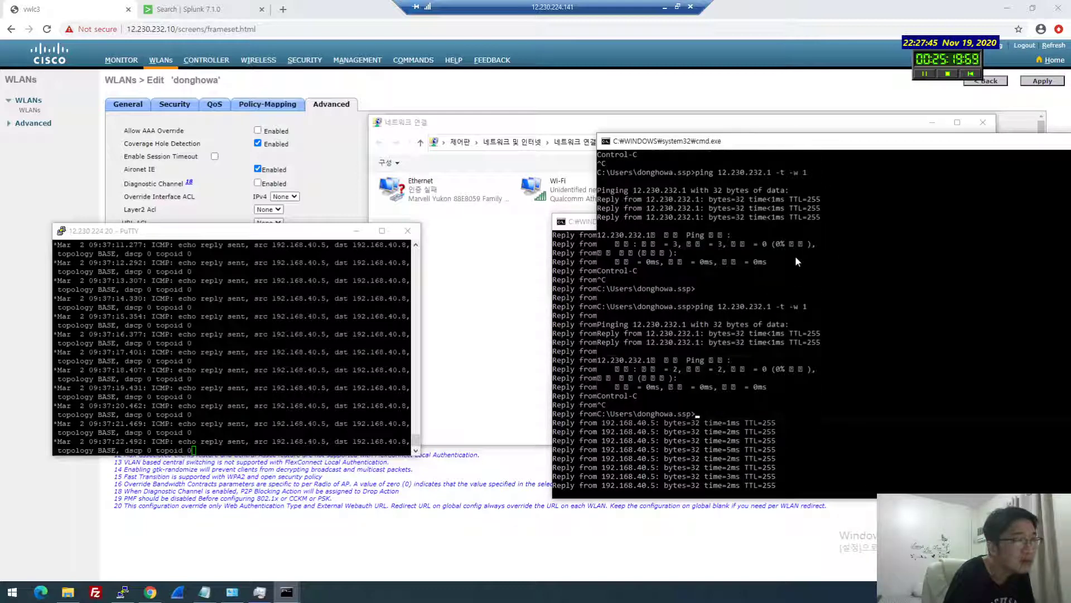
In a new console, run tracert -d to 12.230.232.1 and recheck ipconfig
key(super+r)
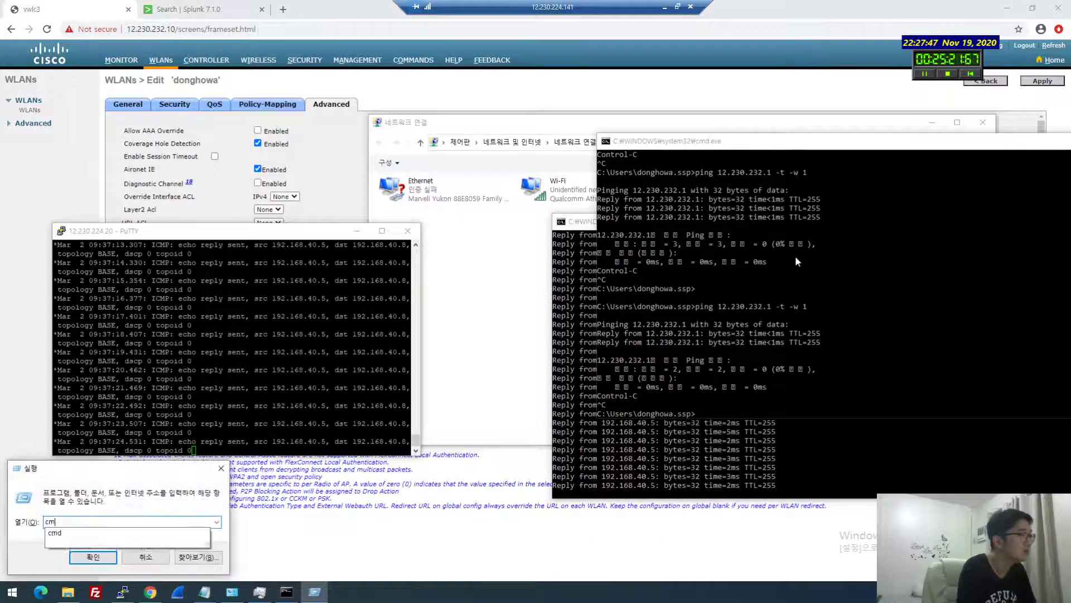
text(cmd)
key(Return)
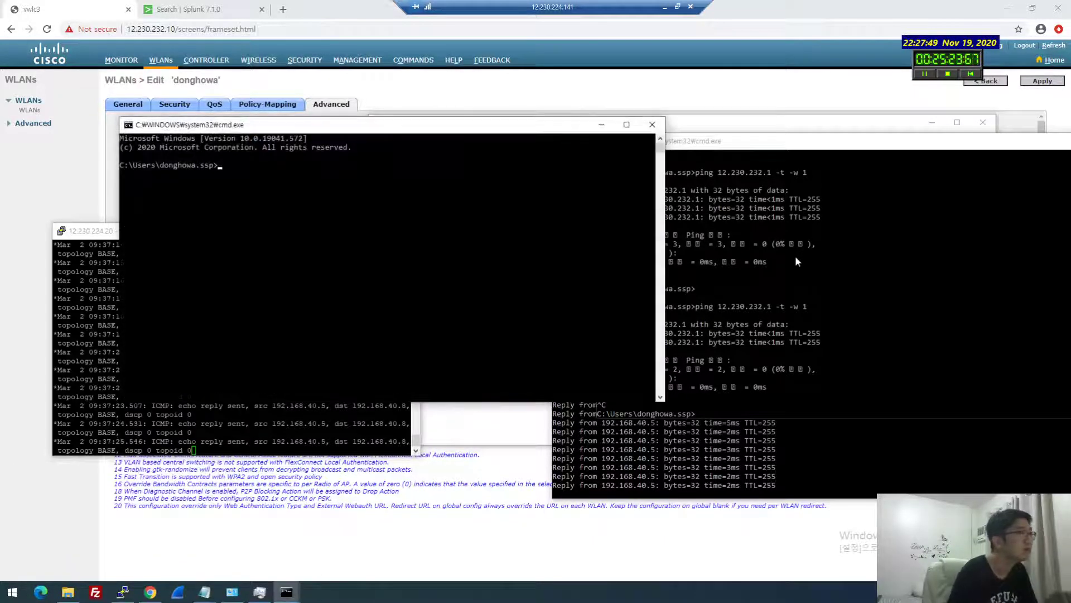
text(ipconfig)
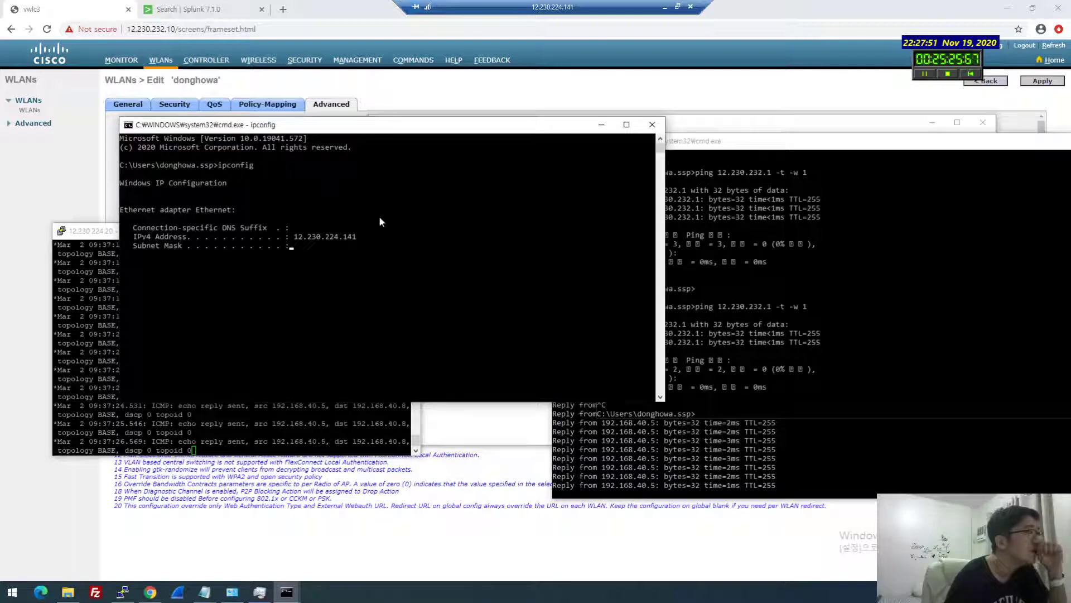
text(tracer)
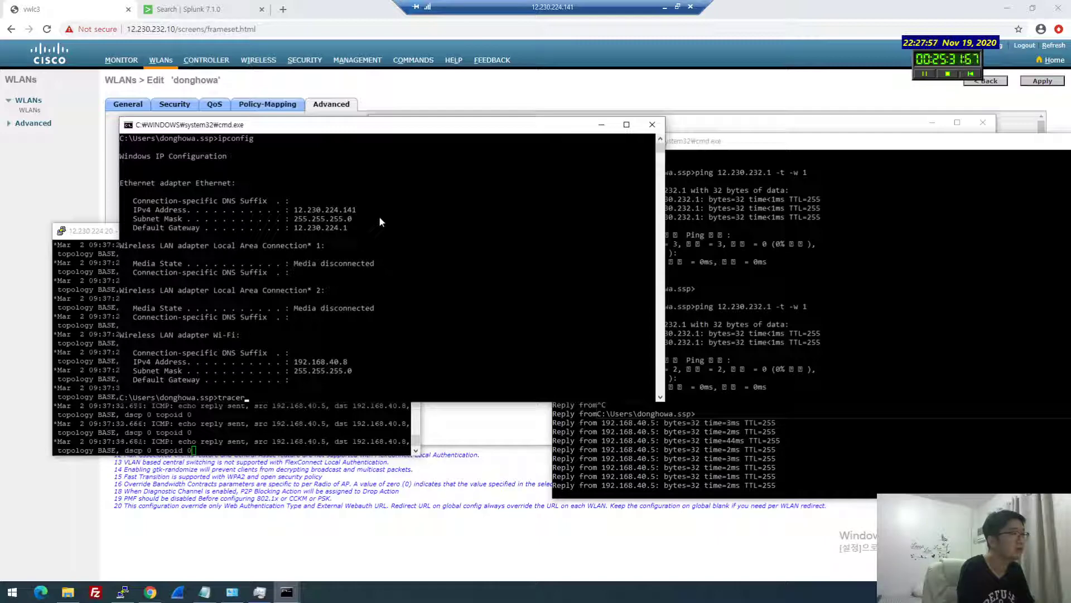
text(t t -d)
key(Return)
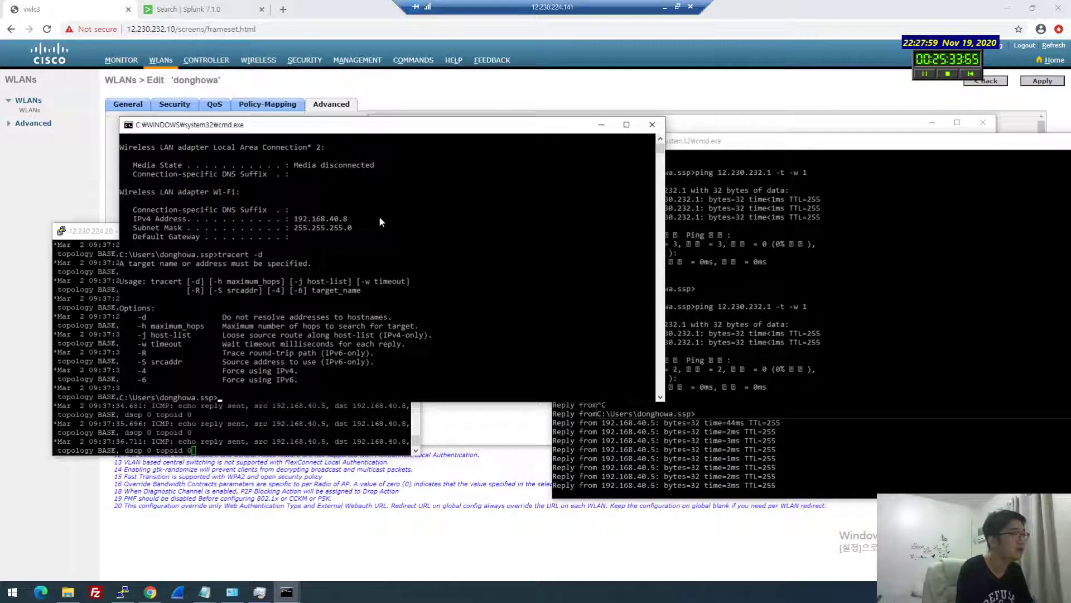
key(Up)
text(12.230)
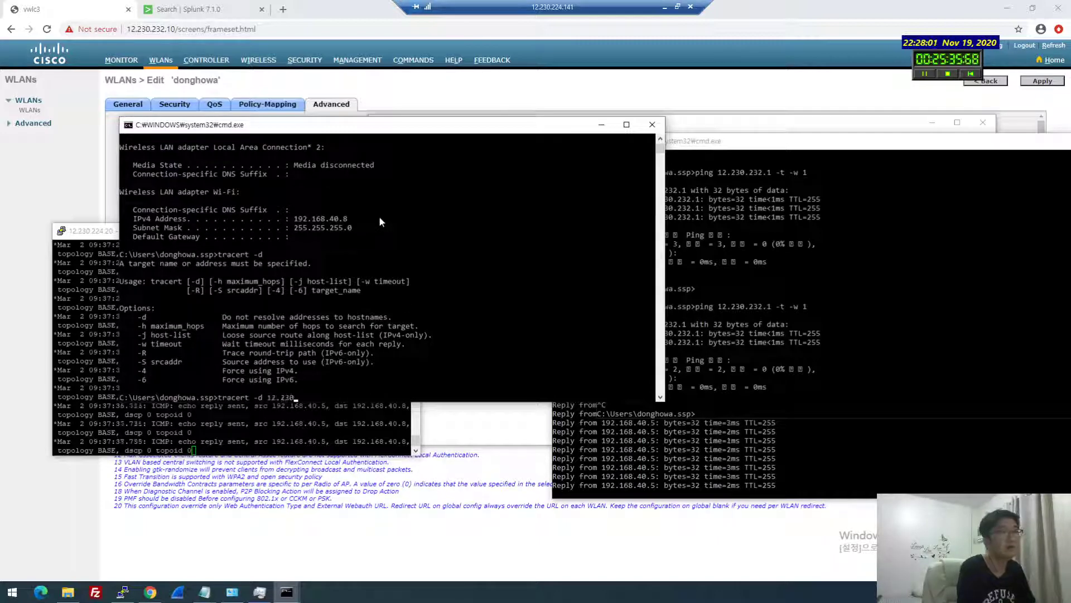
text(.232.1)
key(Return)
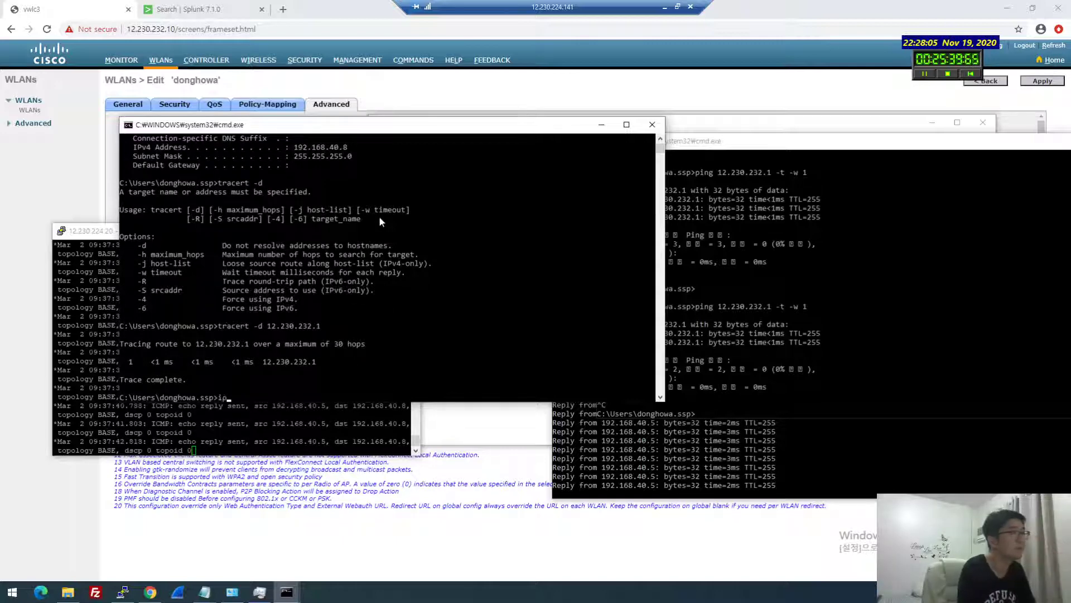
text(ipconfig)
key(Return)
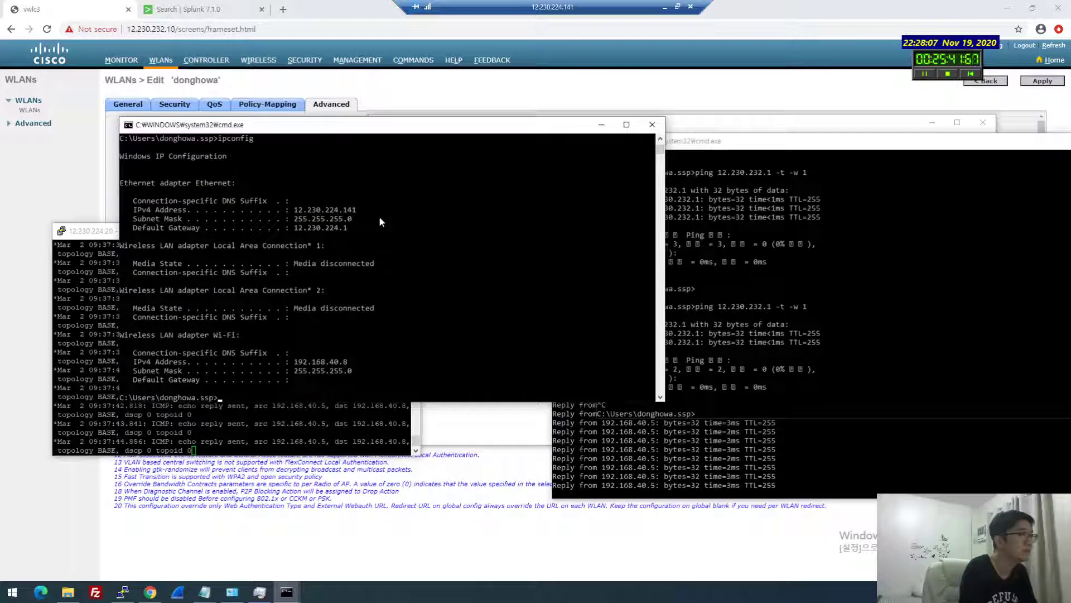
Ping and tracert -d 12.230.232.9, then enter 'ping 12.230.232.9 -t -w 1' in the other console
text(ping 1)
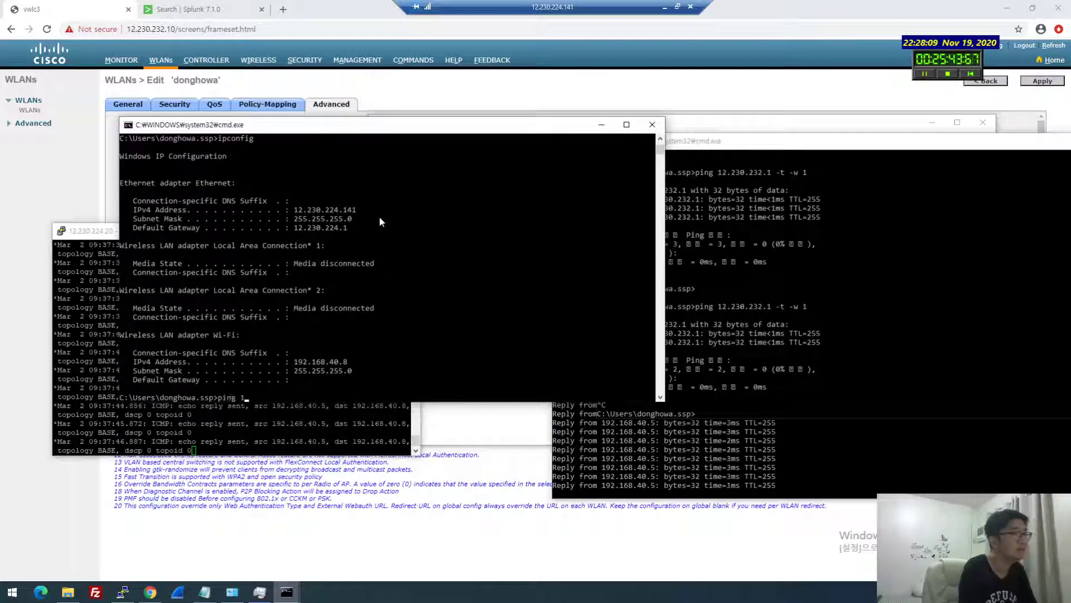
text(2.230.232.9)
key(Return)
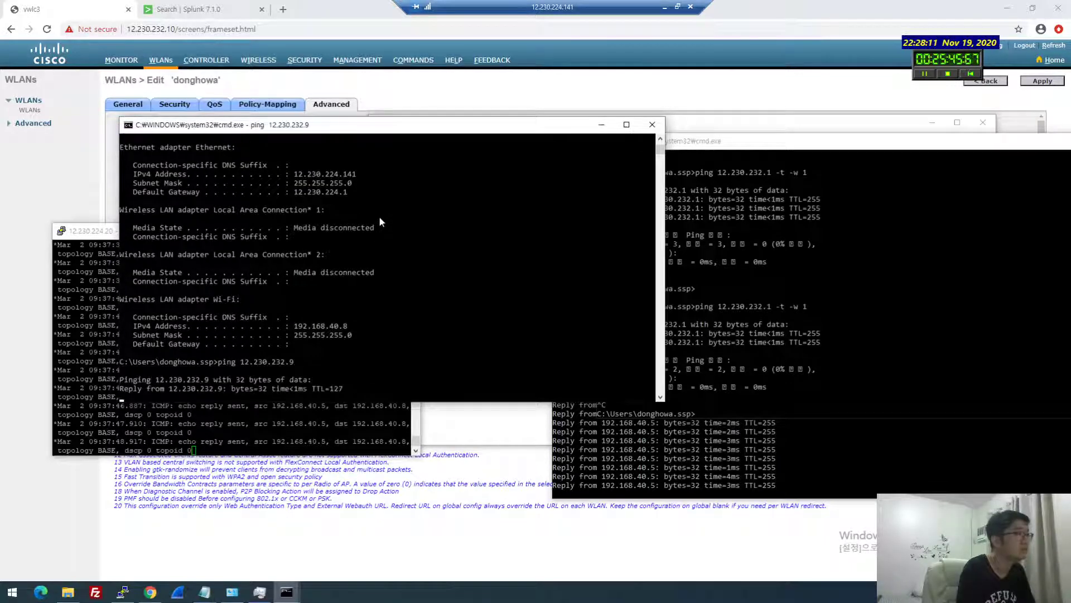
key(ctrl+c)
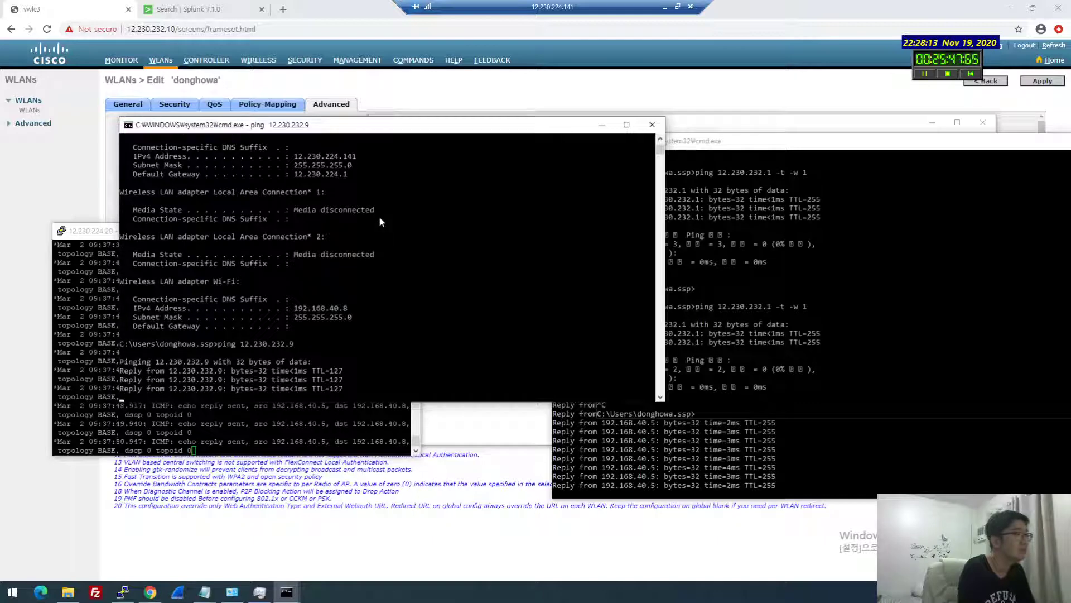
text(trace)
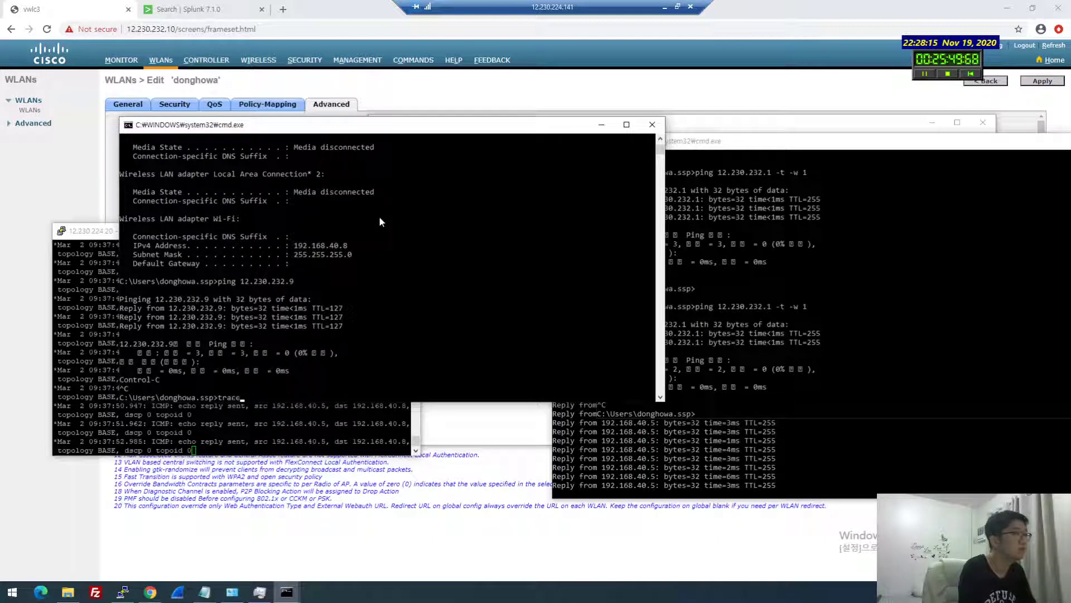
text(rt -d 12.230)
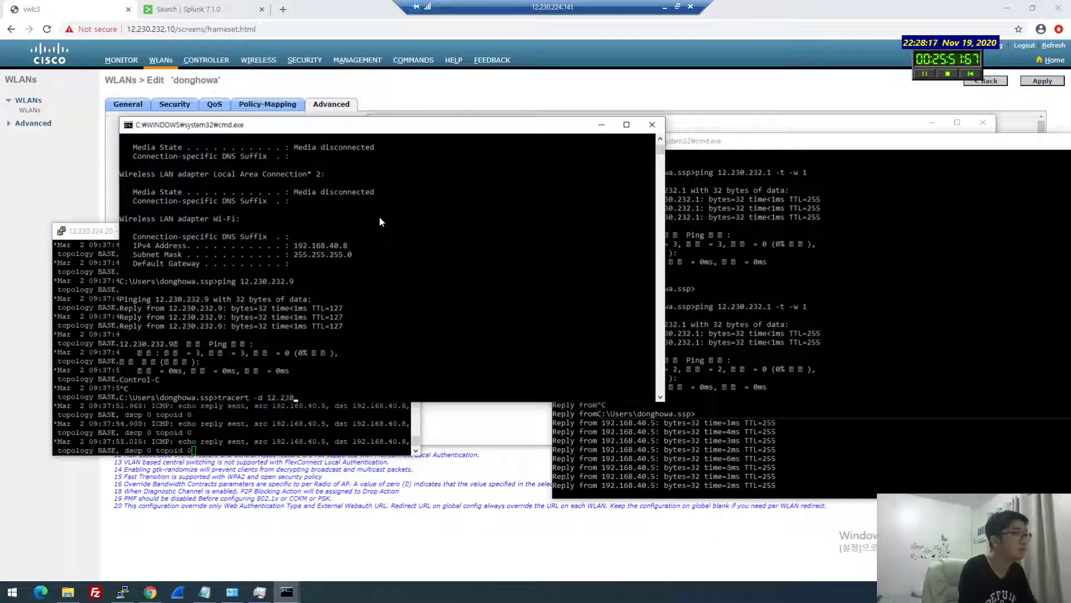
text(.232.9)
key(Return)
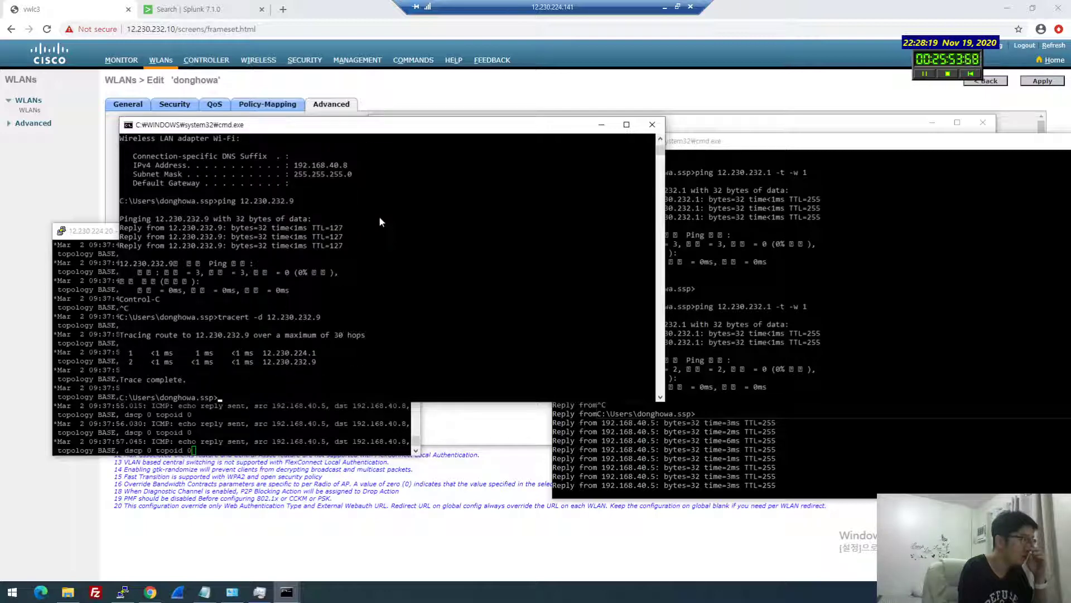
click(835, 310)
text(ping 12.230)
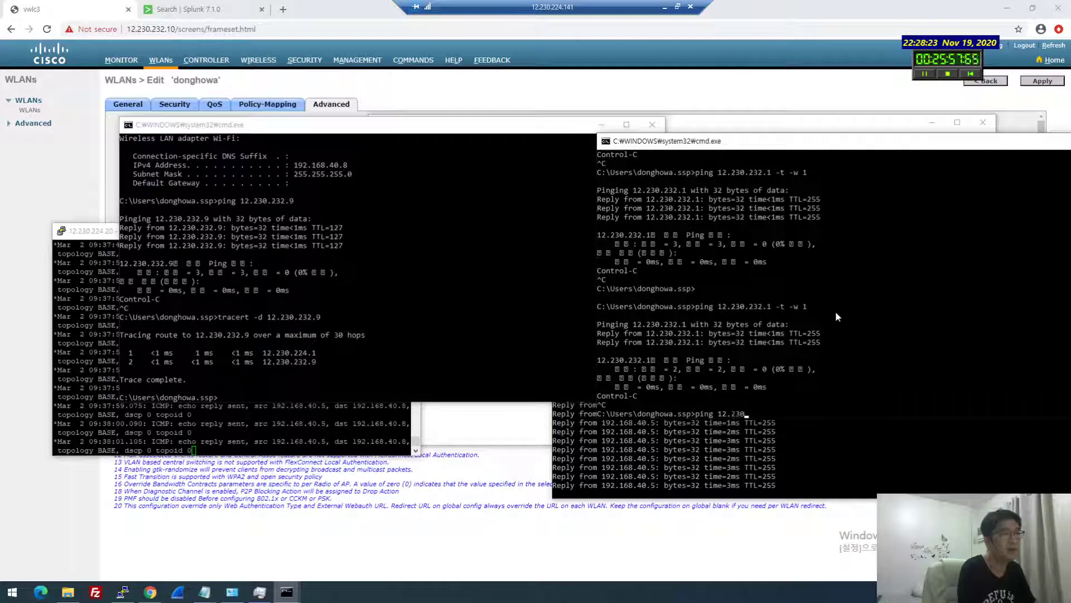
text(.232.9 -t -w 1)
Start the continuous ping to 12.230.232.9, turn off switch debugging with 'un all', and return to the controller
key(Return)
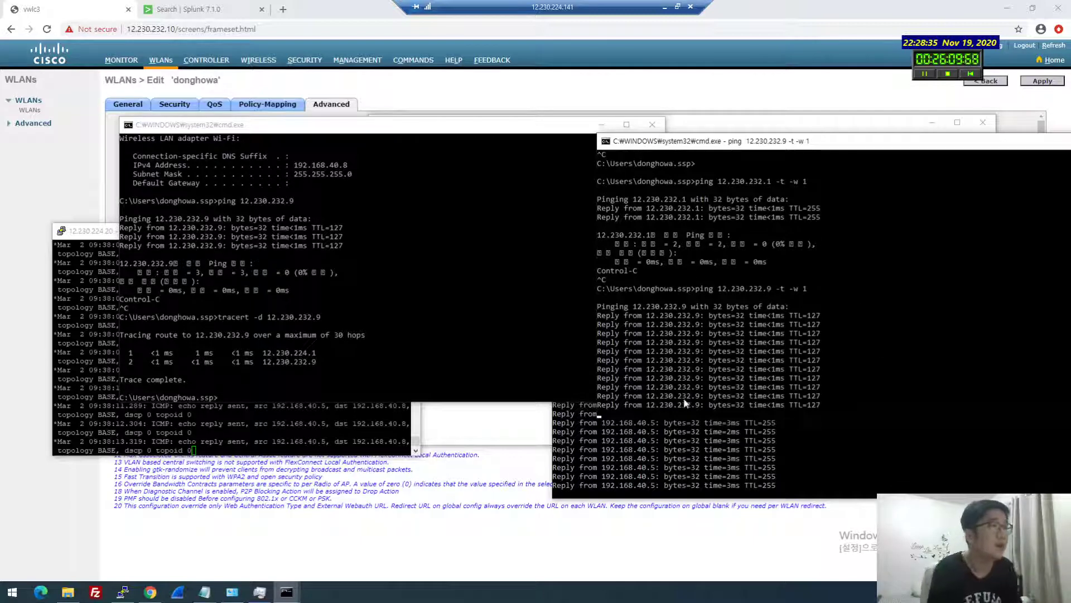
click(563, 419)
key(alt+Tab)
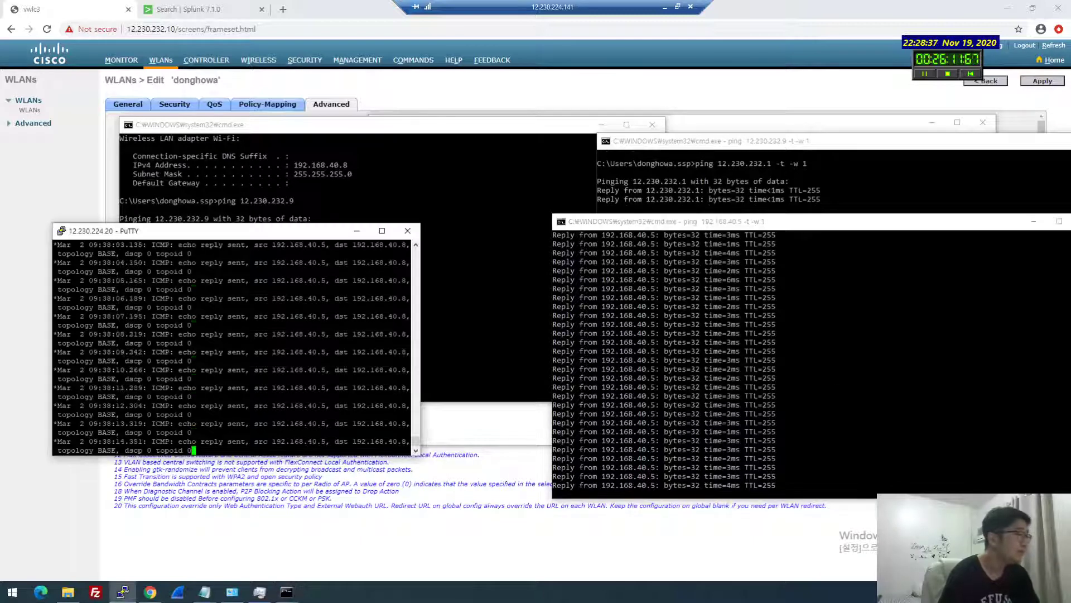
key(Return)
key(Return)
key(Return)
key(Return)
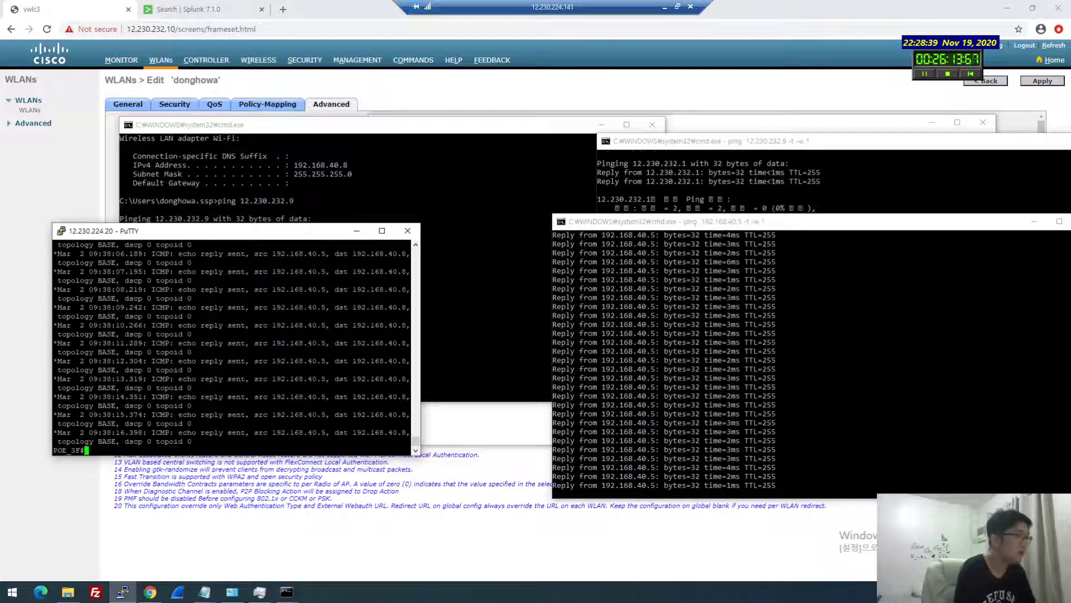
text(un all)
key(Return)
key(Return)
key(Return)
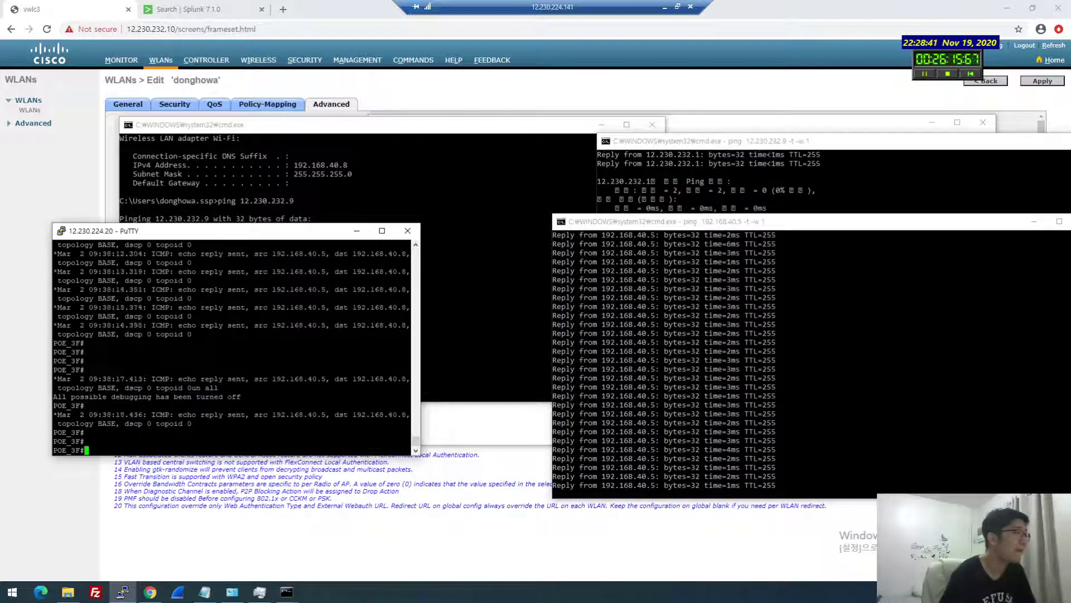
click(529, 296)
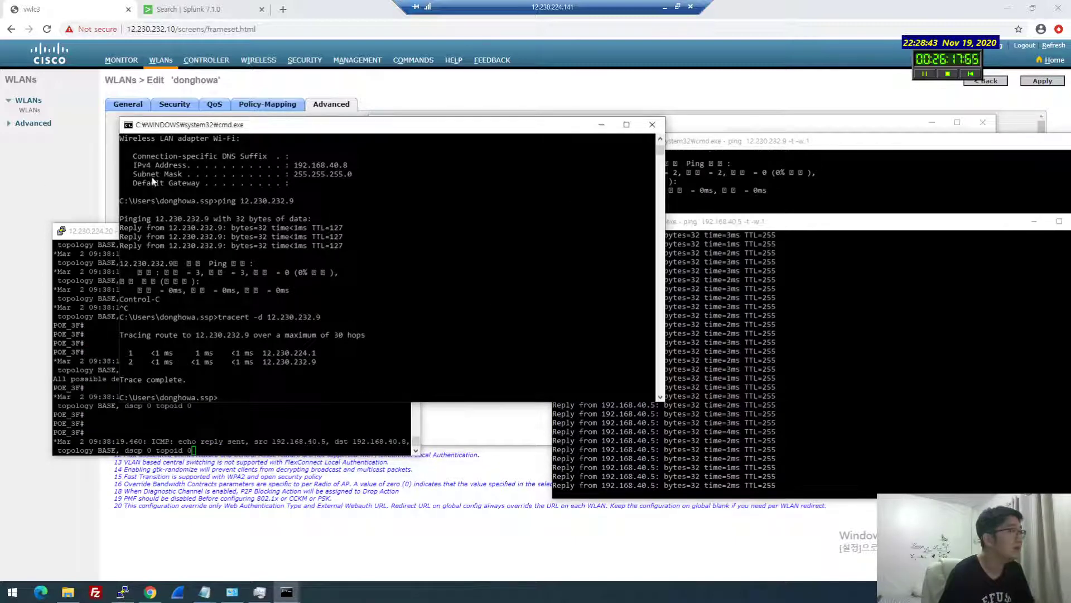
key(alt+Tab)
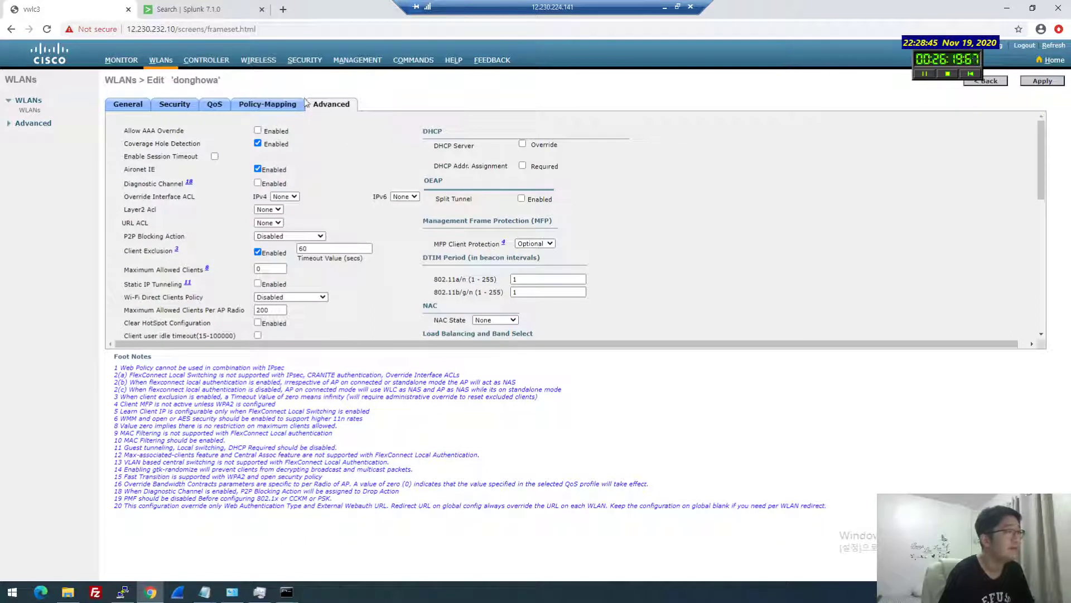
Uncheck VLAN Support on AP1262-1's FlexConnect tab and confirm the client-disruption warning
click(160, 60)
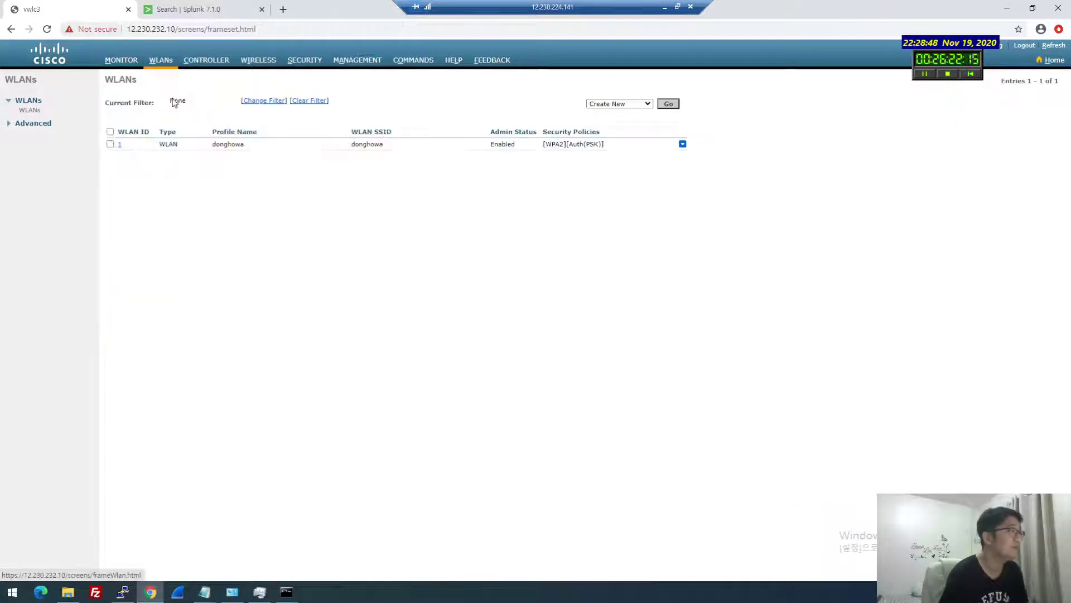
click(369, 60)
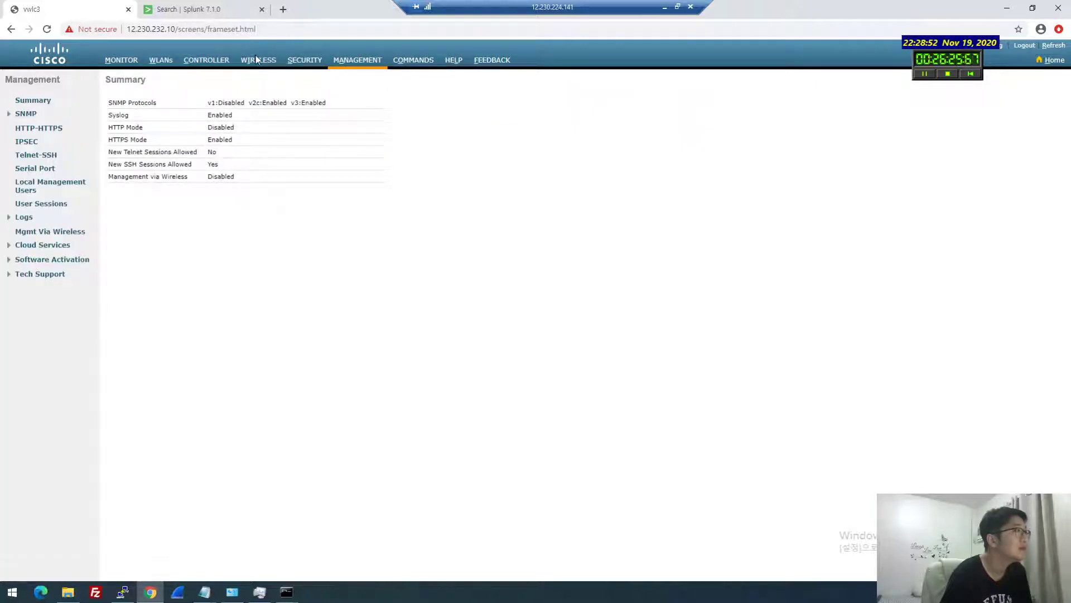
click(263, 63)
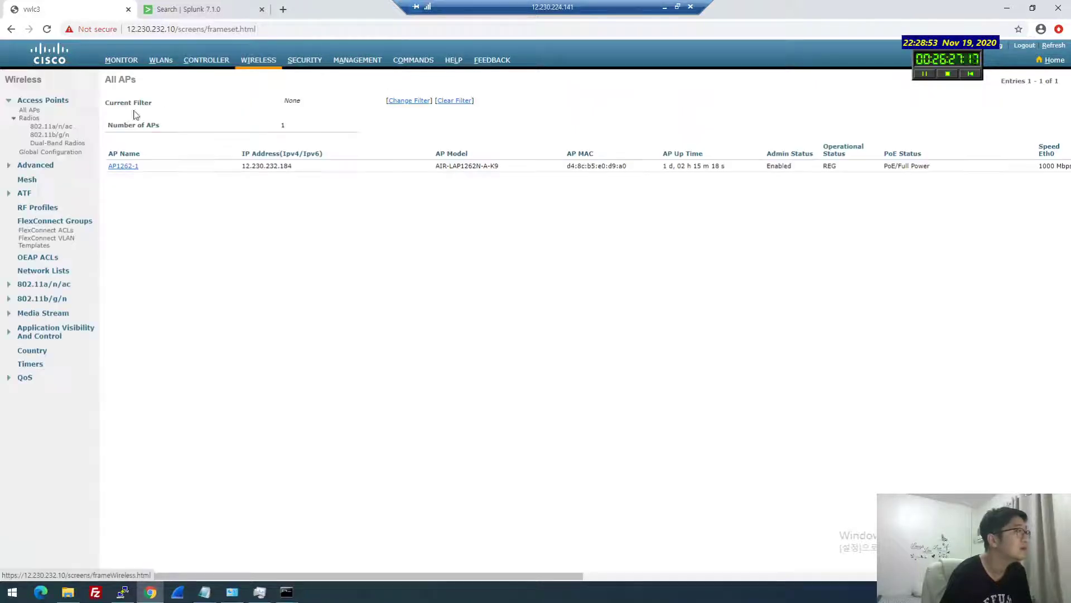
click(120, 167)
click(427, 107)
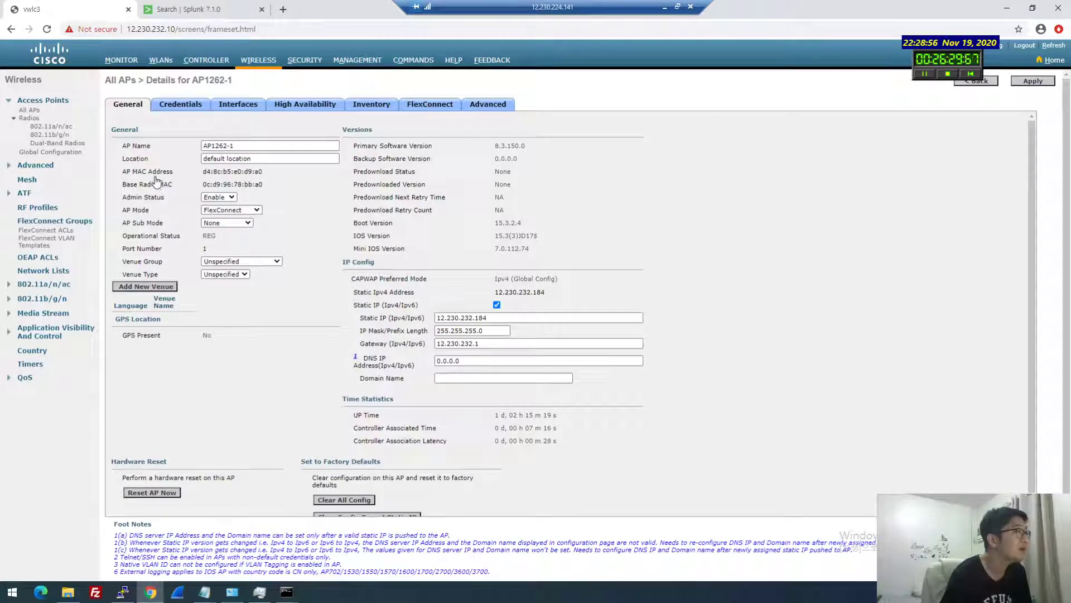
click(192, 150)
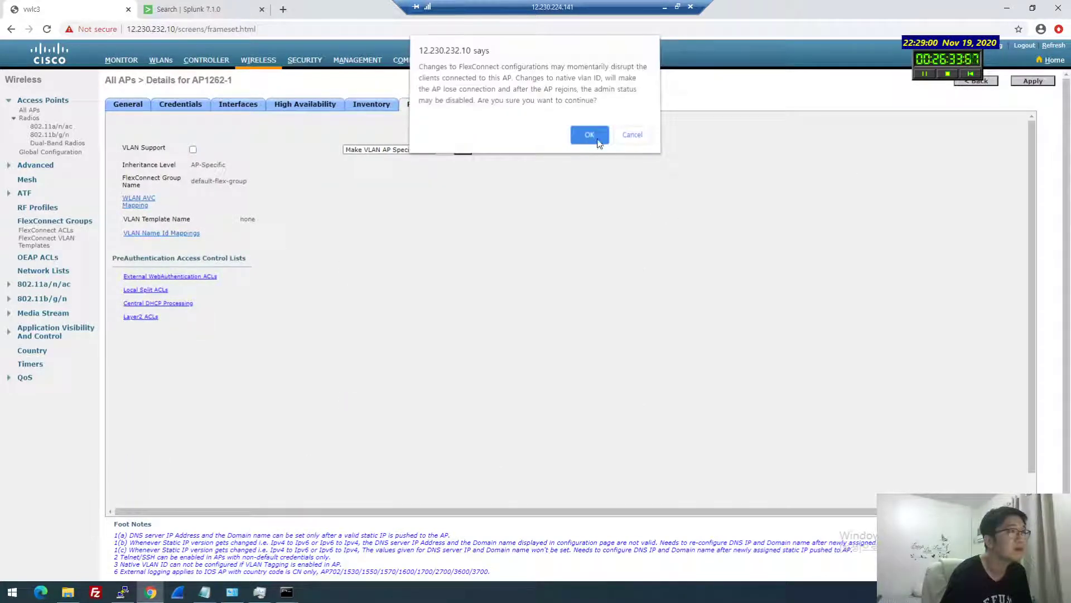
click(588, 134)
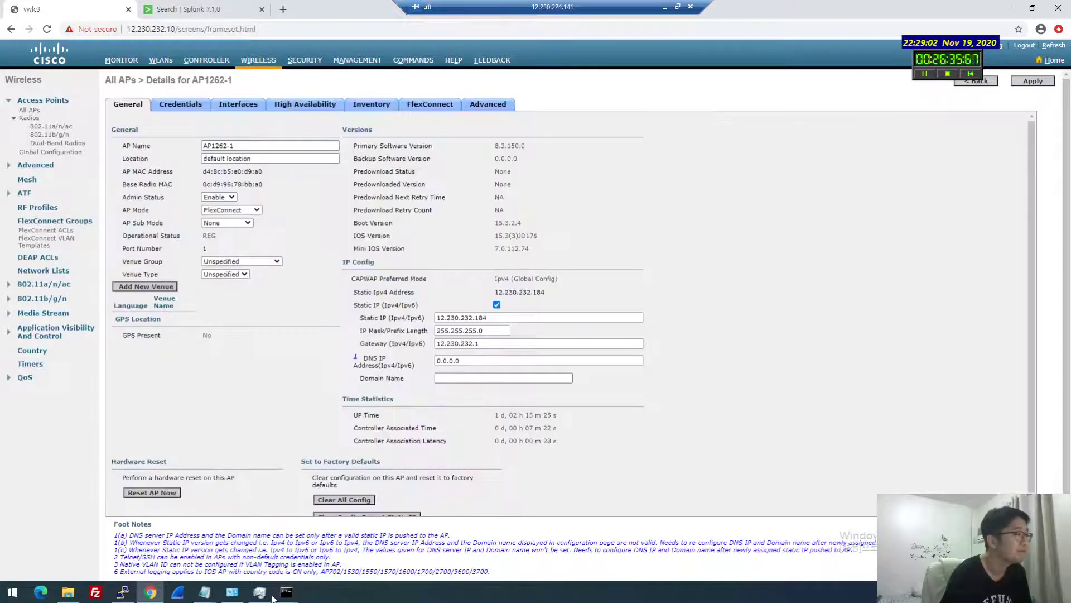
Check the running pings and restart the continuous ping to 12.230.232.9
click(261, 592)
mouse_move(286, 593)
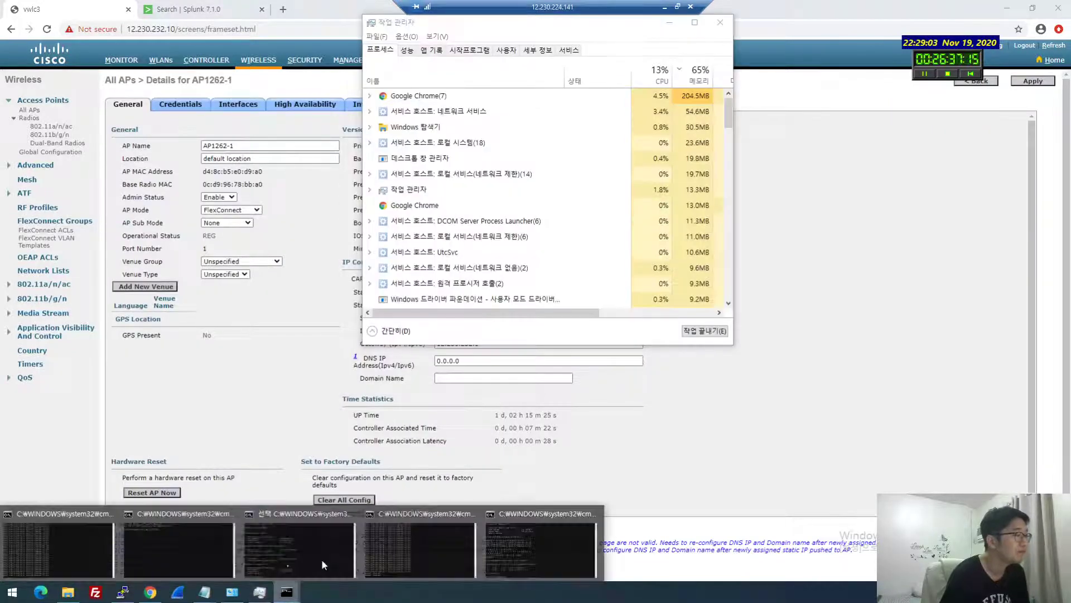
click(492, 550)
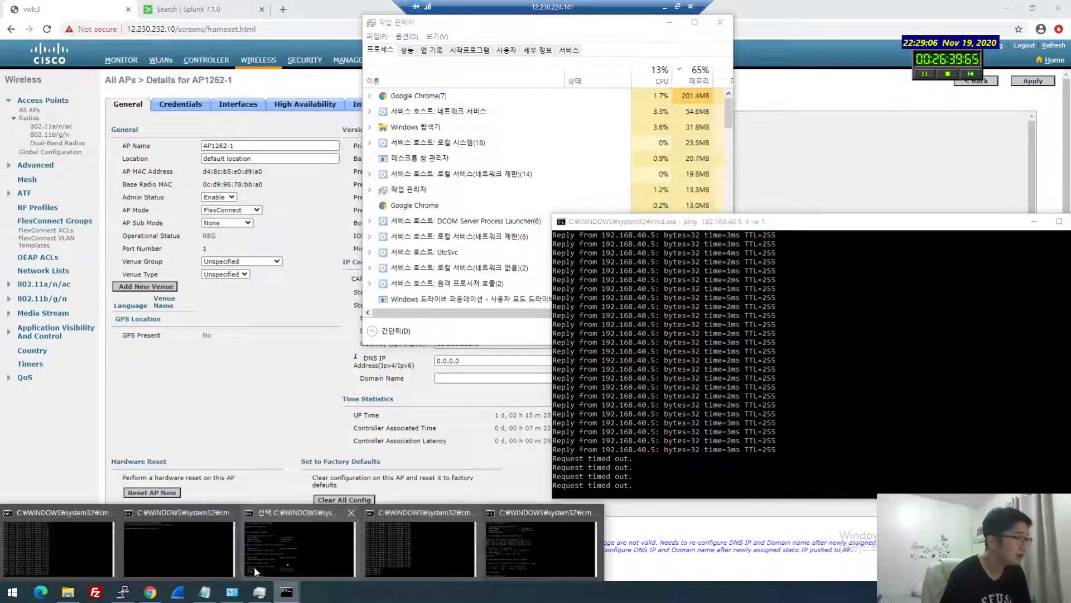
click(93, 552)
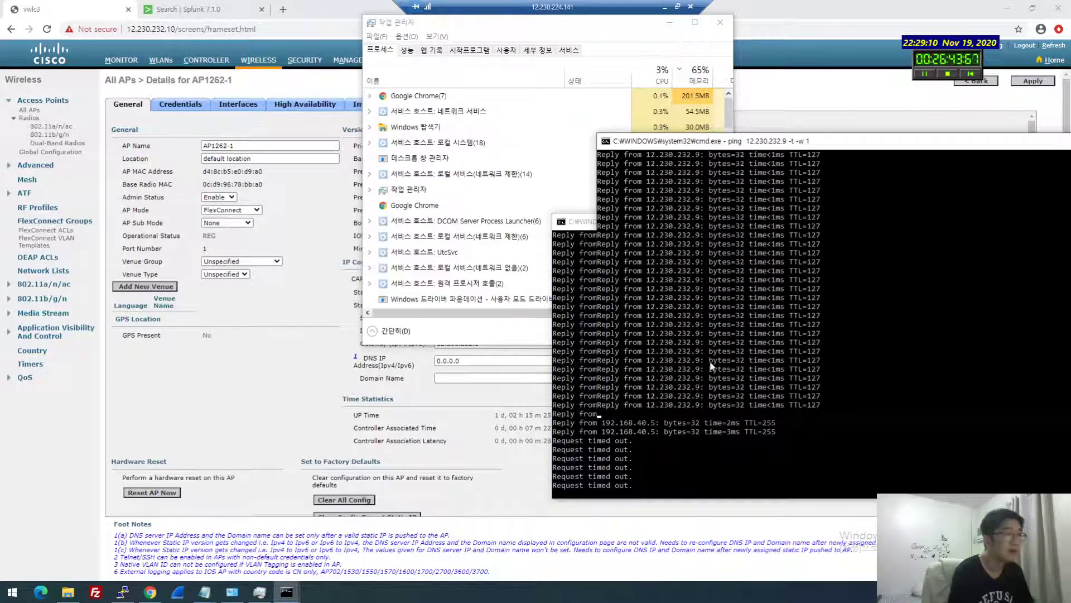
key(ctrl+c)
key(Up)
key(Return)
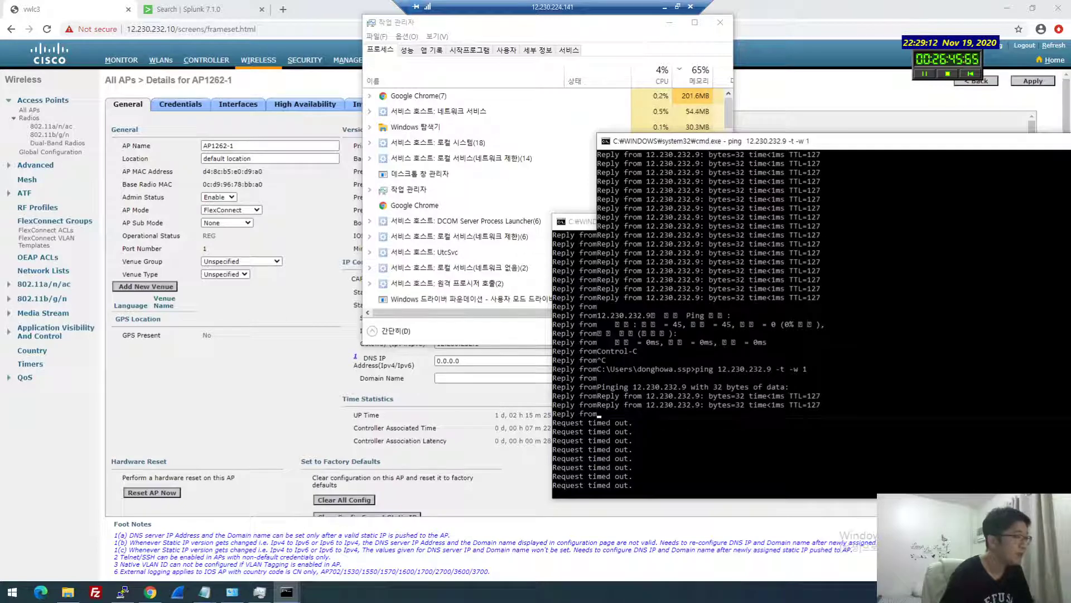
Enter 12.230.232.253 as the Wi-Fi adapter's IPv4 address in its properties
click(237, 596)
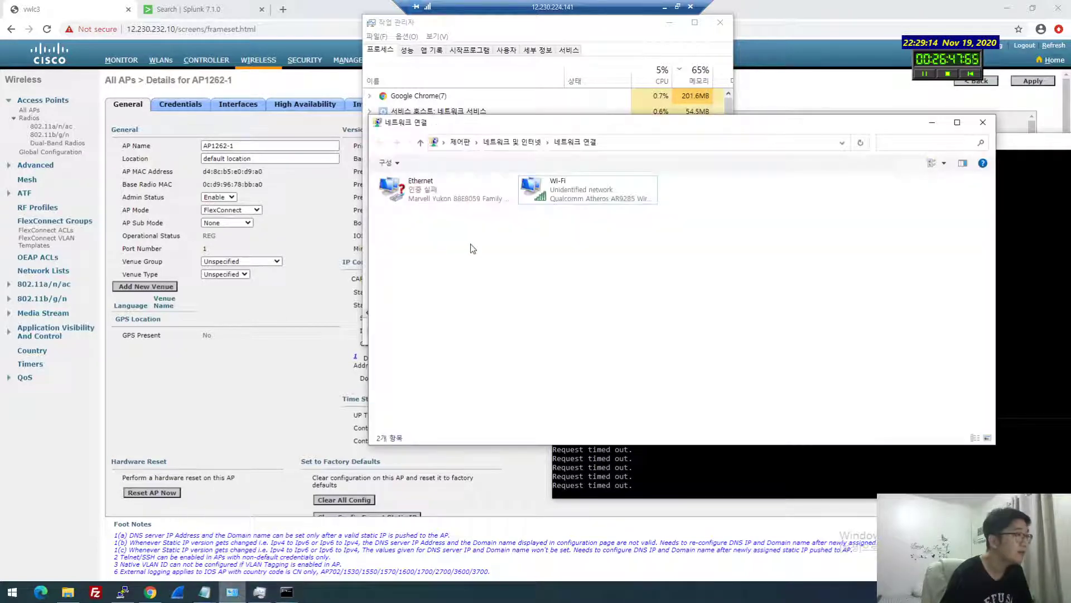
click(542, 197)
right_click(542, 202)
click(563, 329)
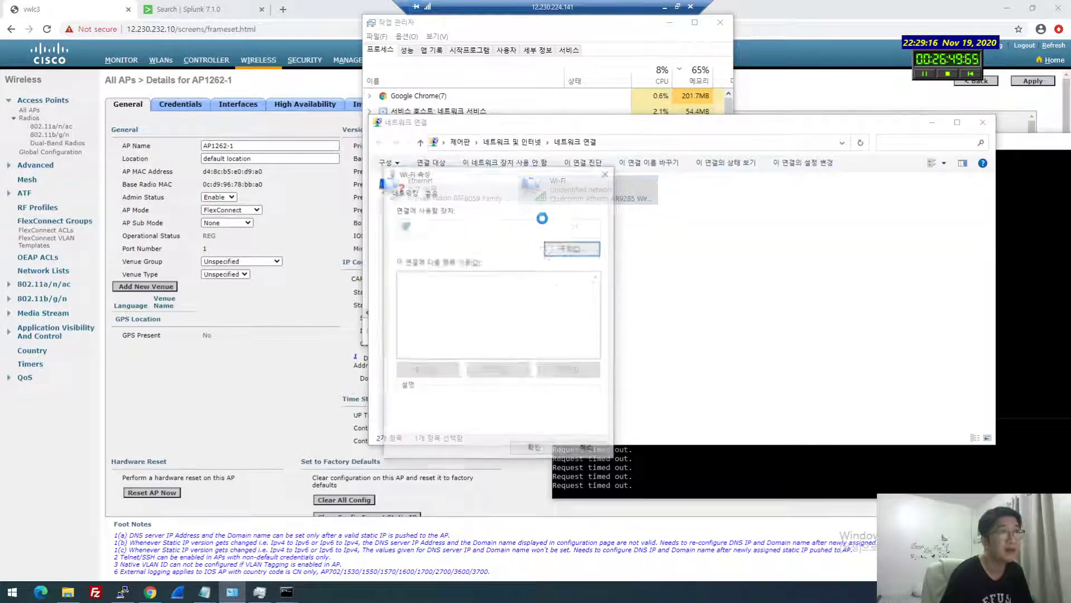
scroll(511, 324, down, 1)
scroll(506, 290, up, 1)
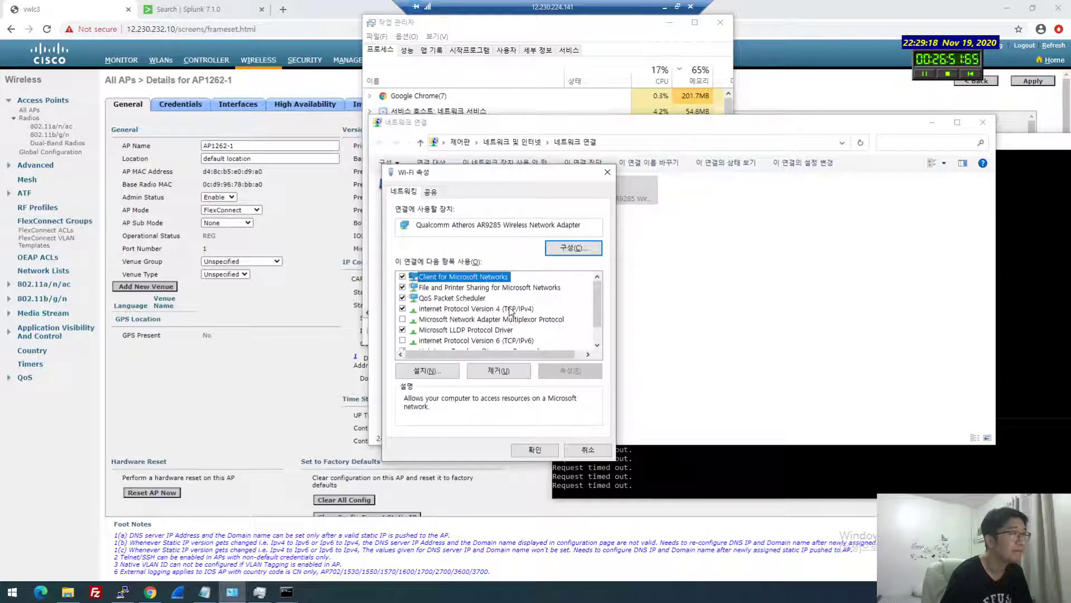
double_click(511, 309)
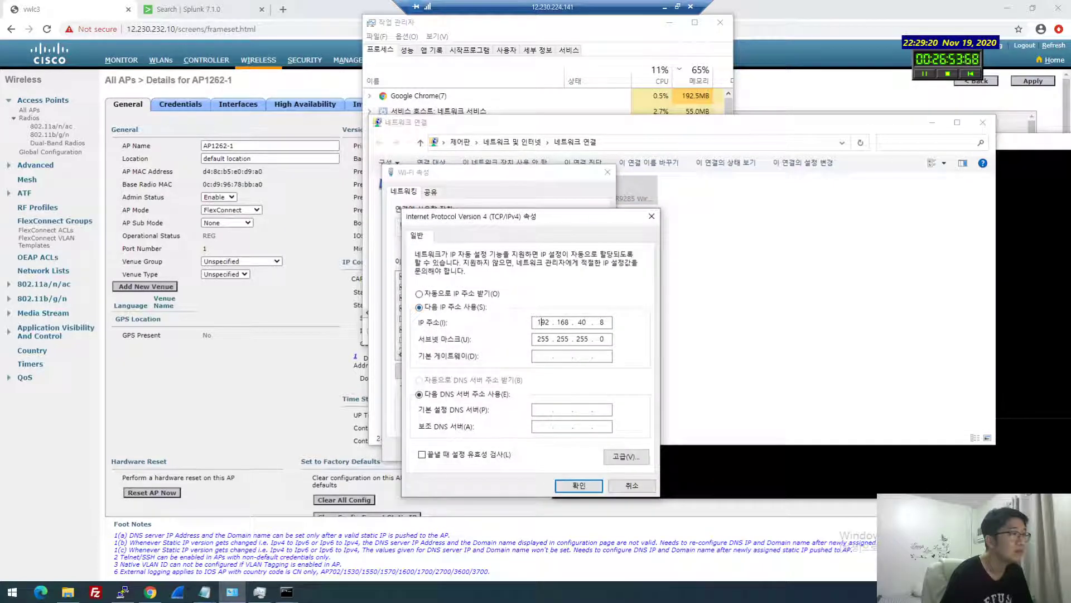
double_click(539, 322)
text(12 . 230 . 232 . )
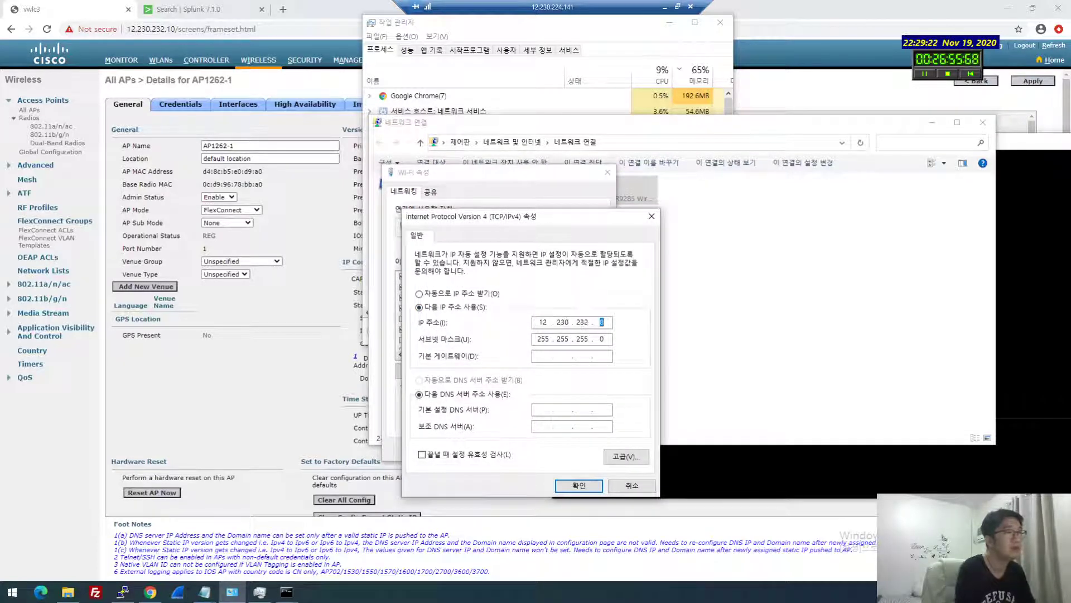
text(253)
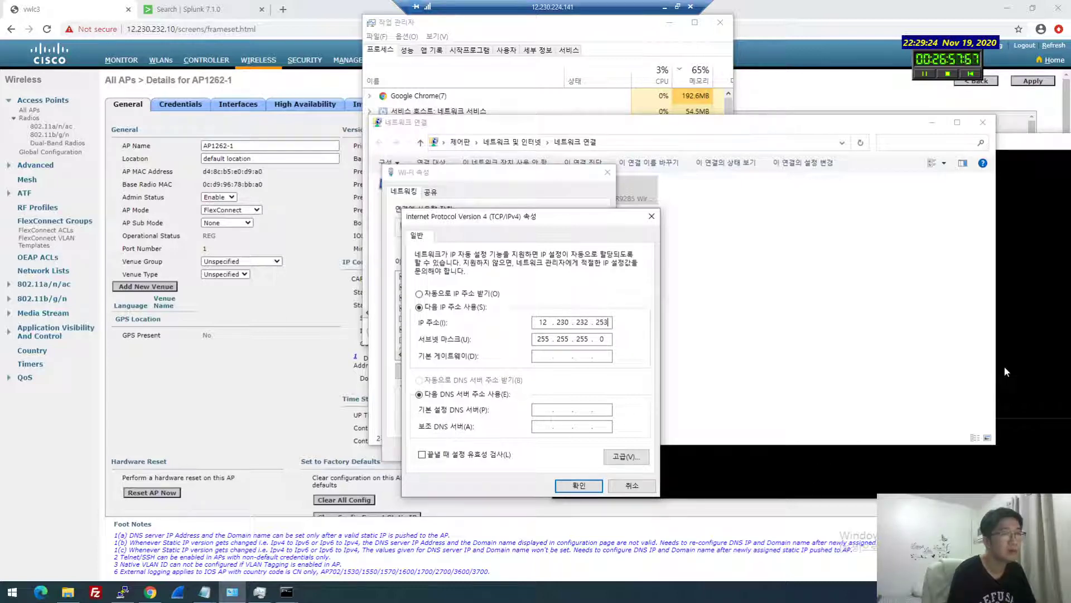
click(1004, 366)
click(875, 478)
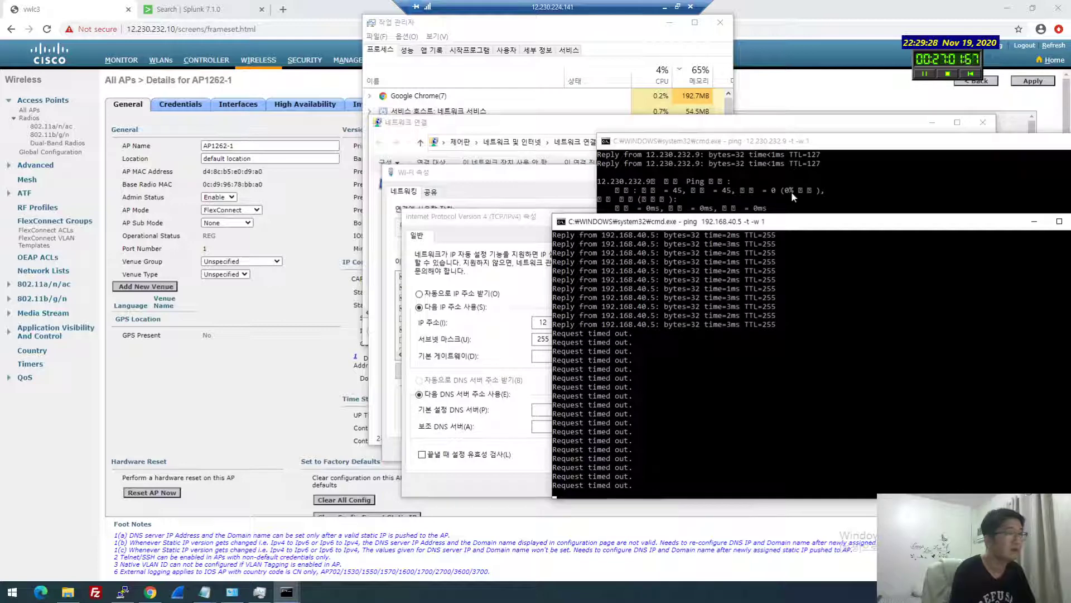
Open a new Command Prompt and run a ping to the mistyped address 12.230.232.2534
key(super+r)
text(cmd)
key(Return)
text(ping 12)
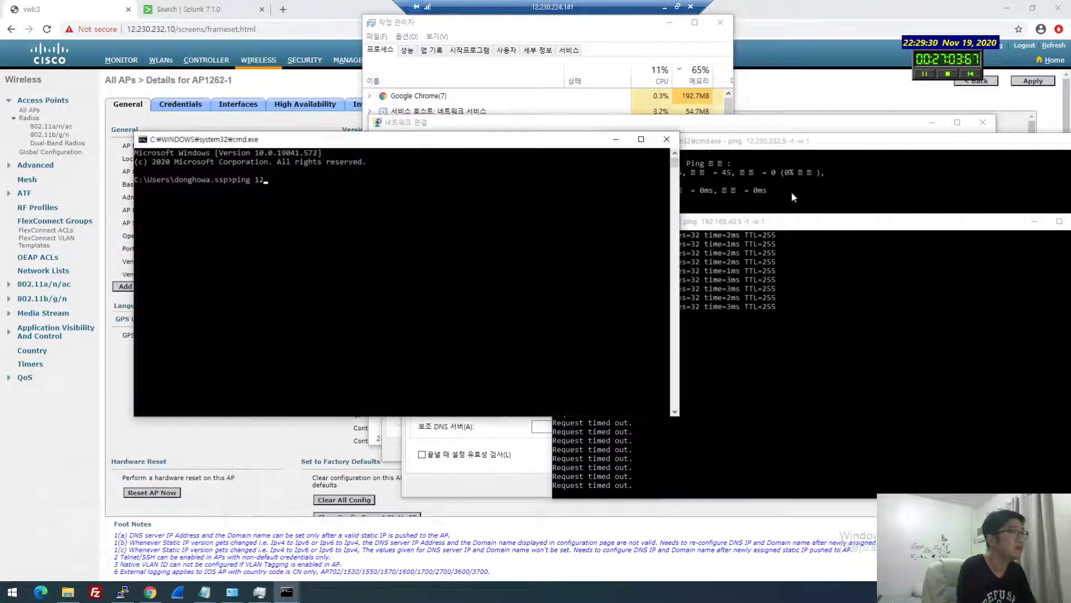
text(.230.232.2534)
key(Return)
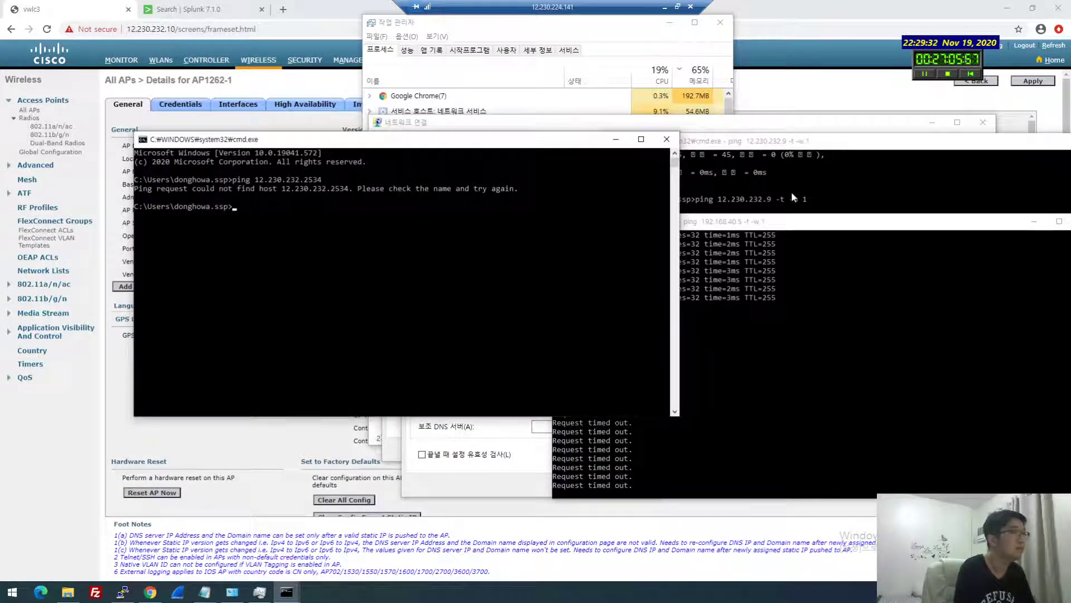
Ping the corrected 12.230.232.253 twice, stopping each unanswered attempt
key(Up)
key(BackSpace)
key(Return)
key(ctrl+c)
key(Up)
key(Return)
key(ctrl+c)
key(Up)
key(Return)
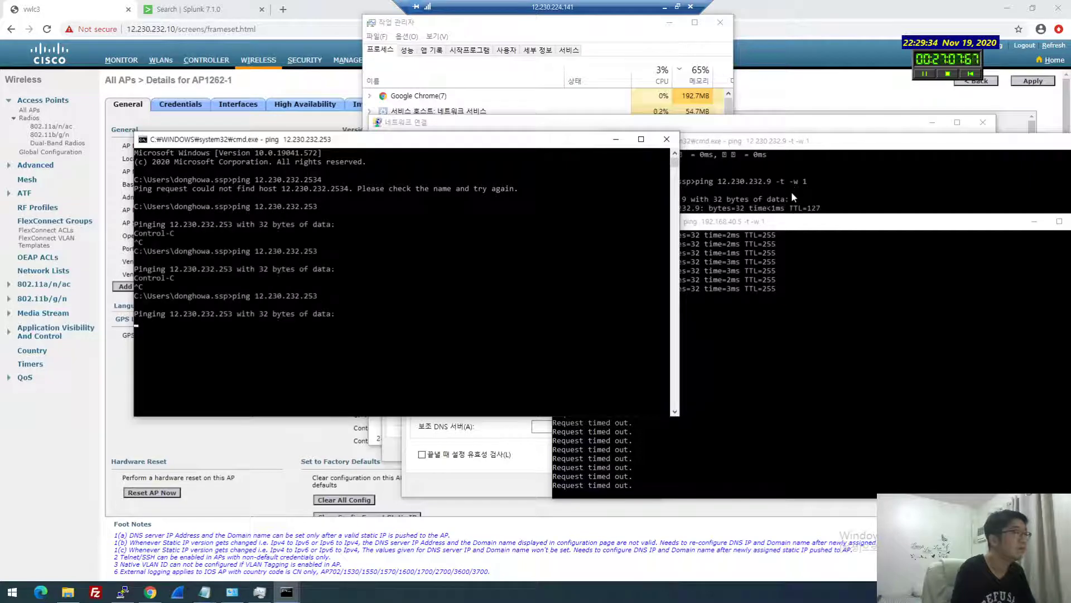
key(ctrl+c)
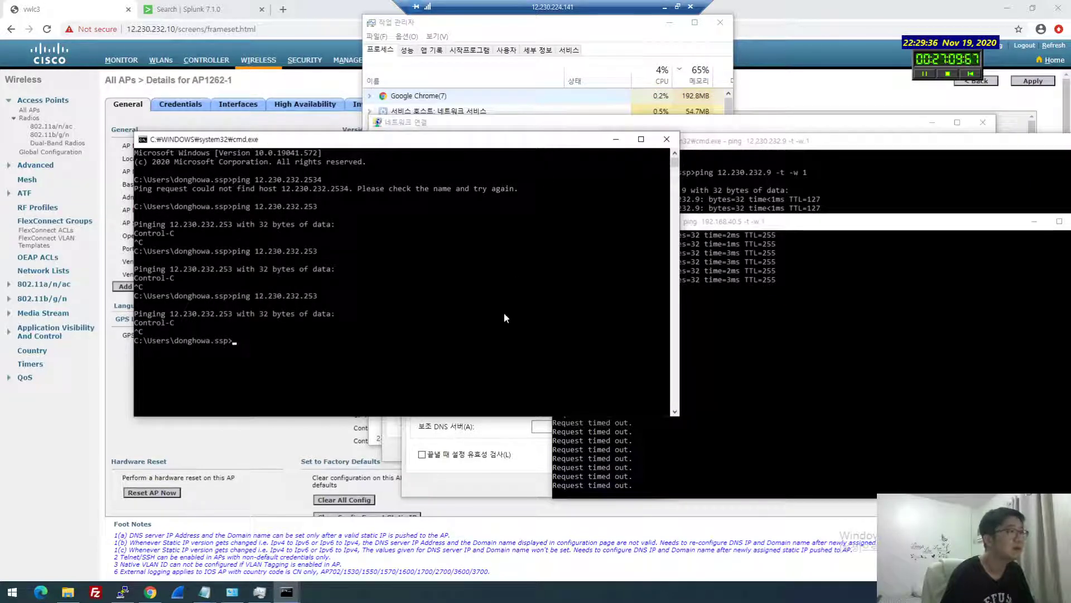
click(534, 443)
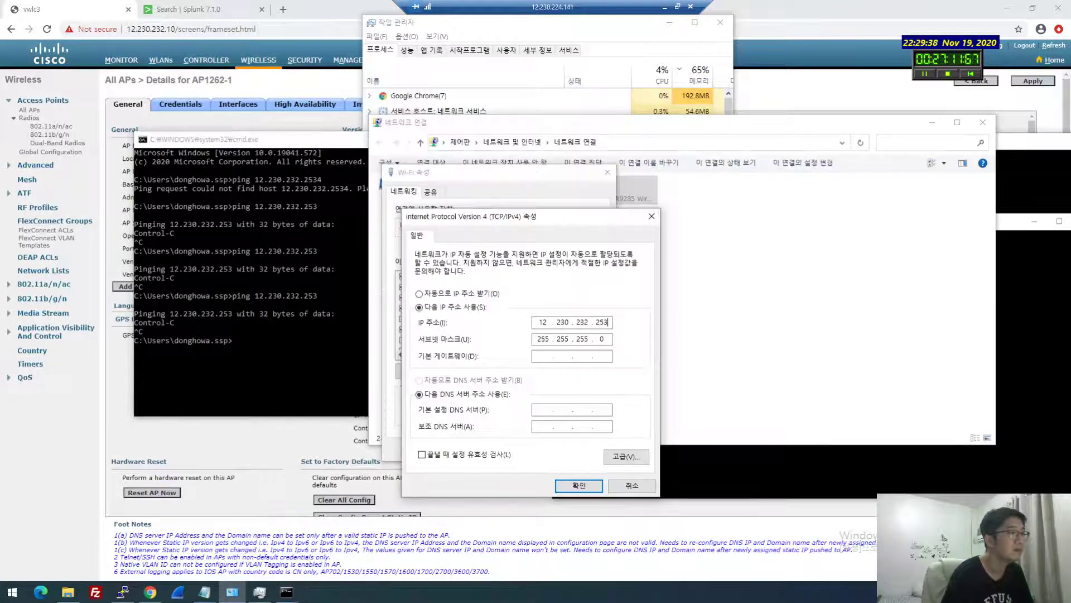
Save the 12.230.232.253 IPv4 settings and restart the continuous ping to 12.230.232.9
click(578, 485)
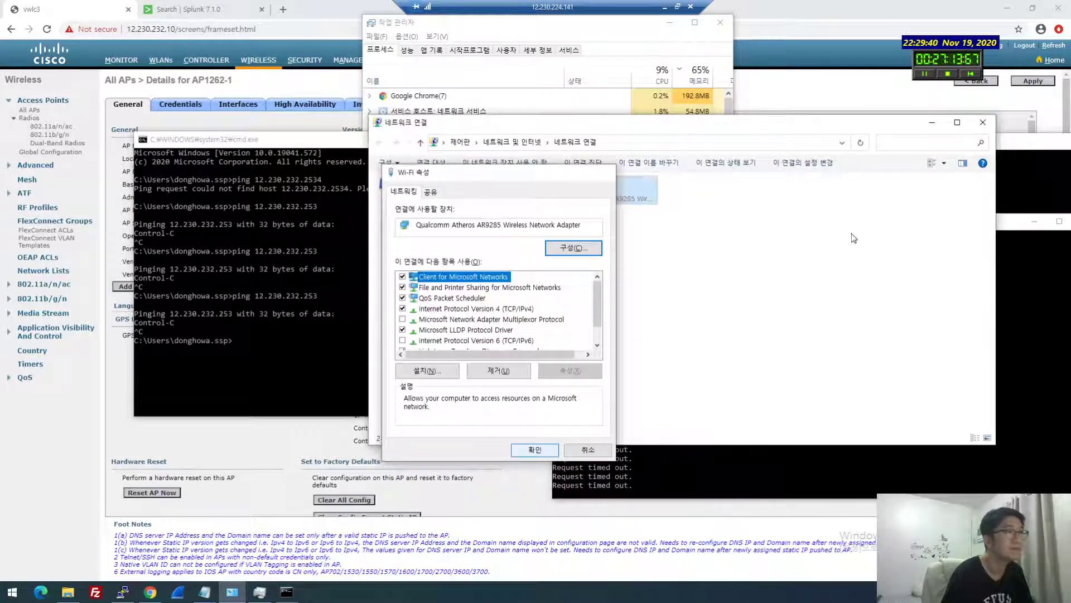
click(534, 449)
drag(502, 121, 197, 320)
click(795, 241)
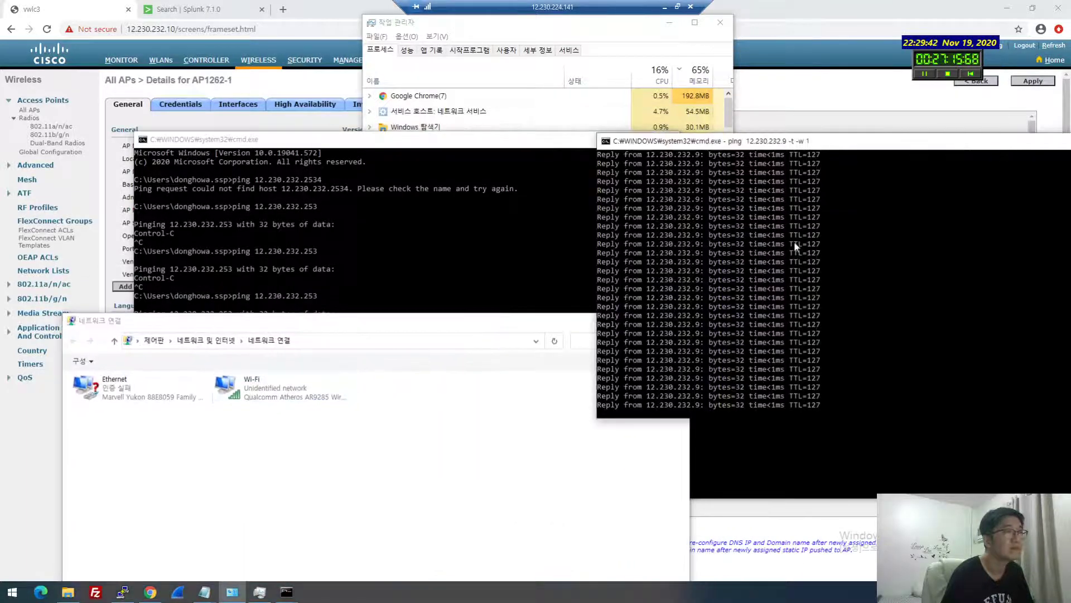
key(ctrl+c)
key(Up)
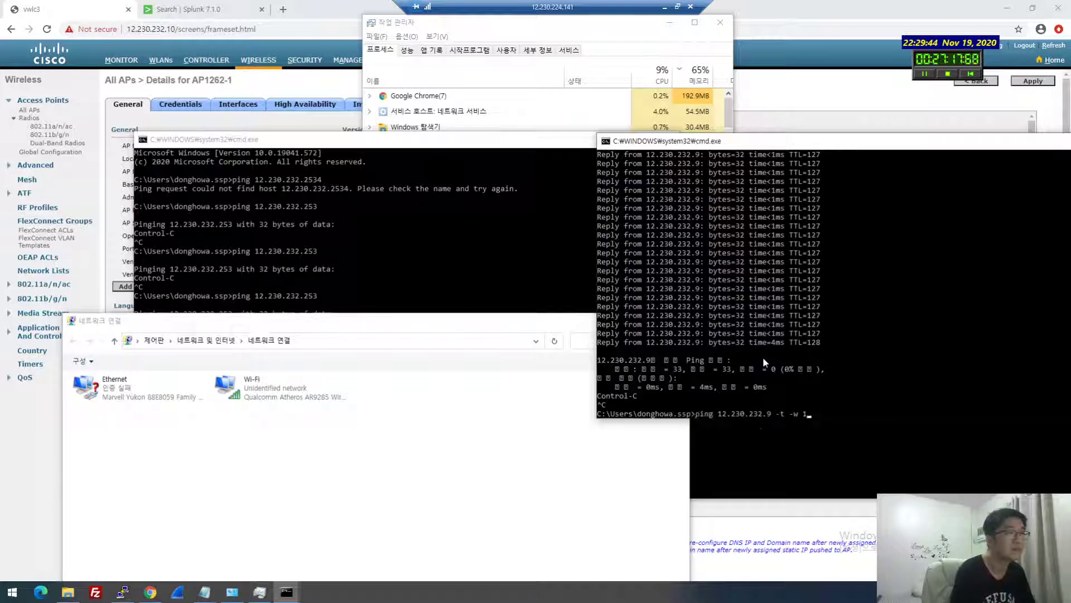
key(Return)
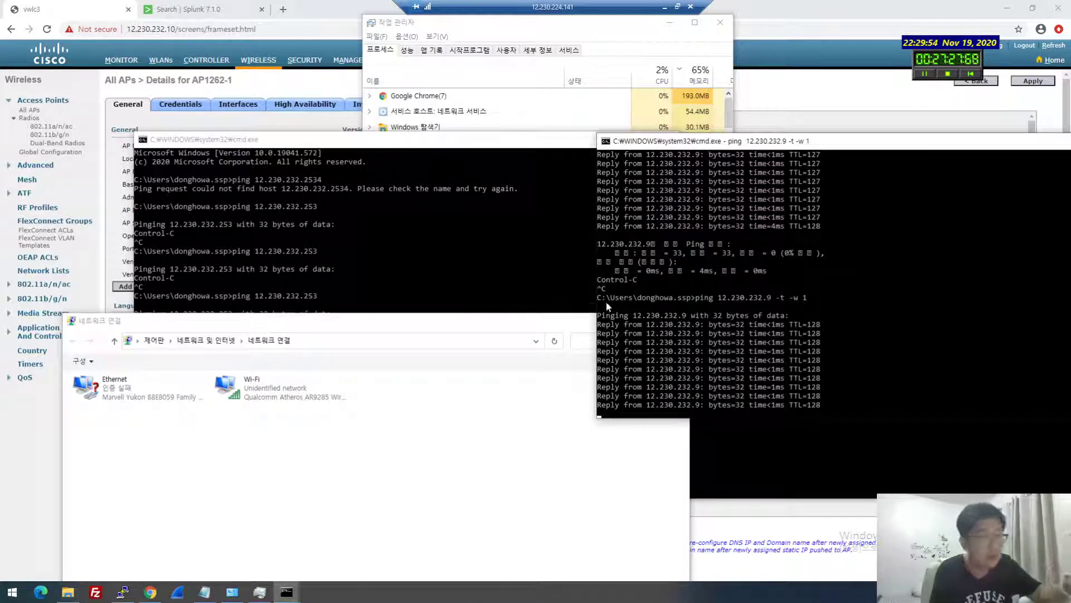
Enable VLAN Support on AP1262-1 with native VLAN ID 232, and apply and confirm it
click(250, 159)
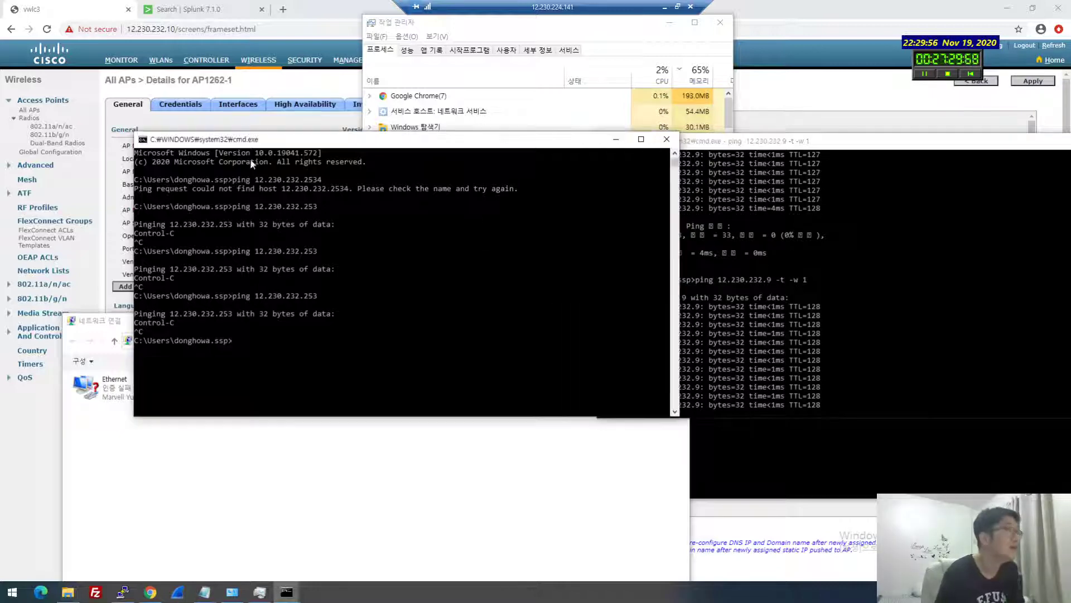
click(335, 89)
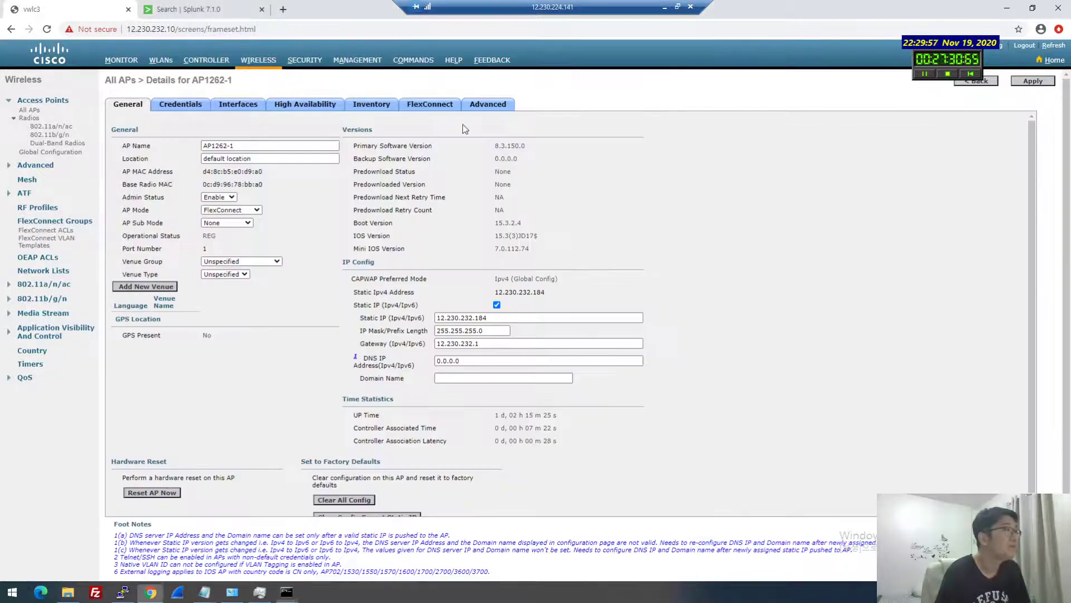
click(493, 109)
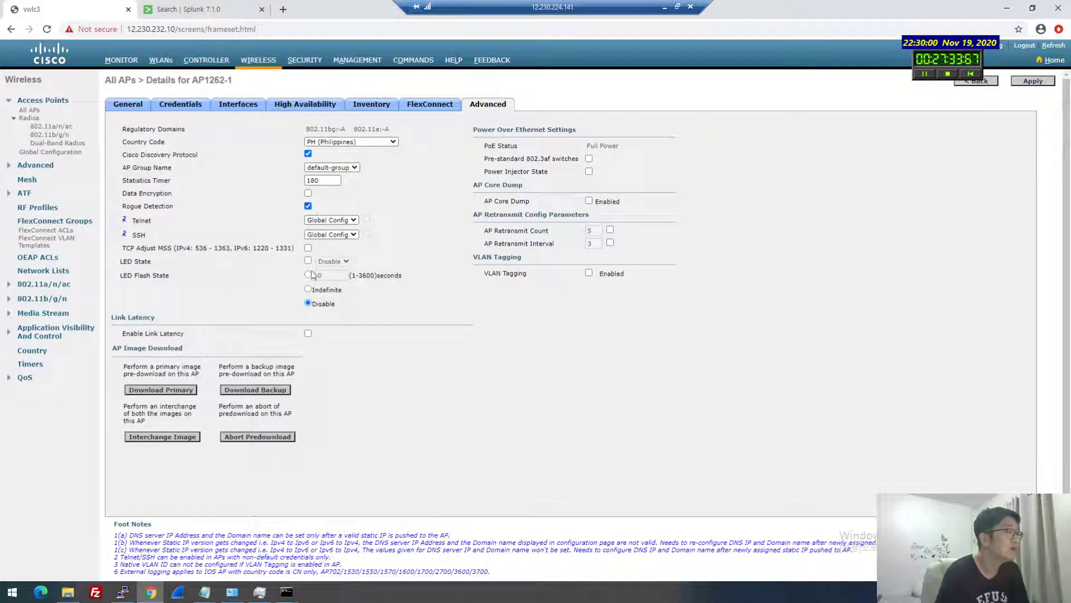
click(432, 107)
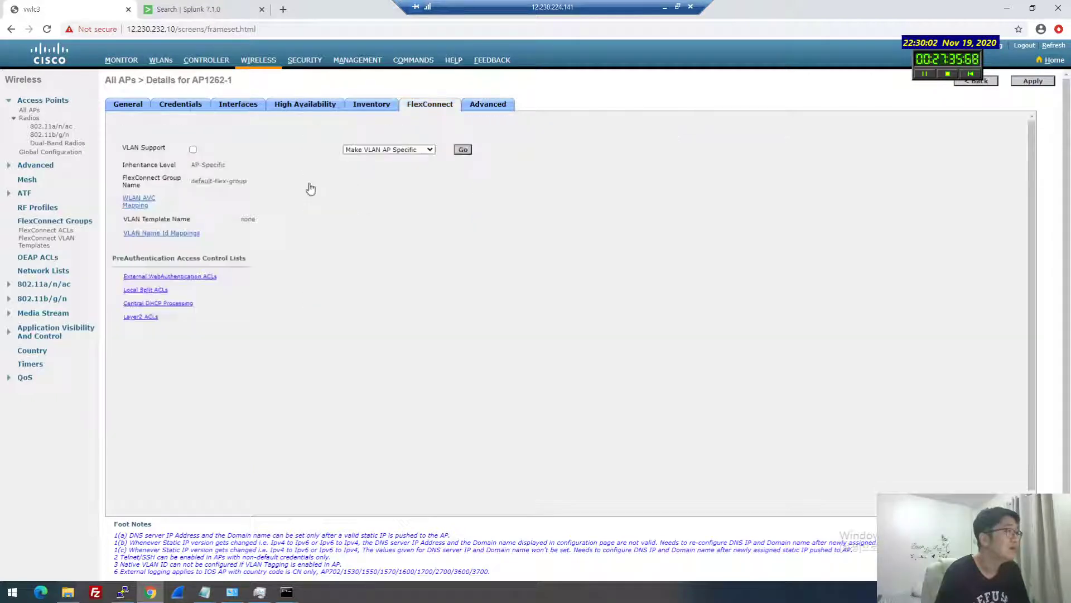
click(192, 150)
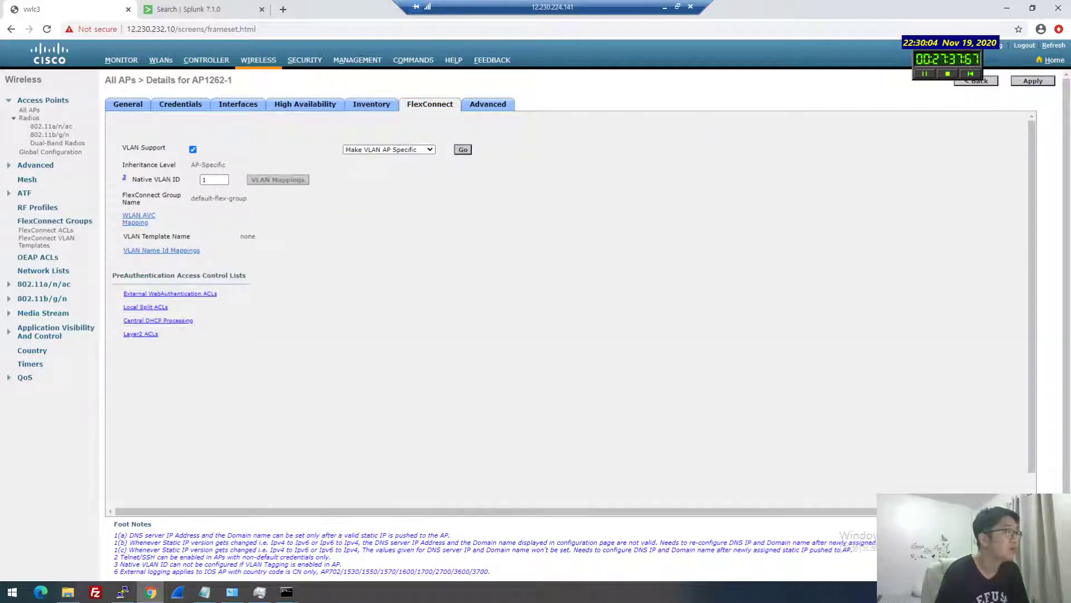
double_click(212, 180)
text(232)
click(477, 246)
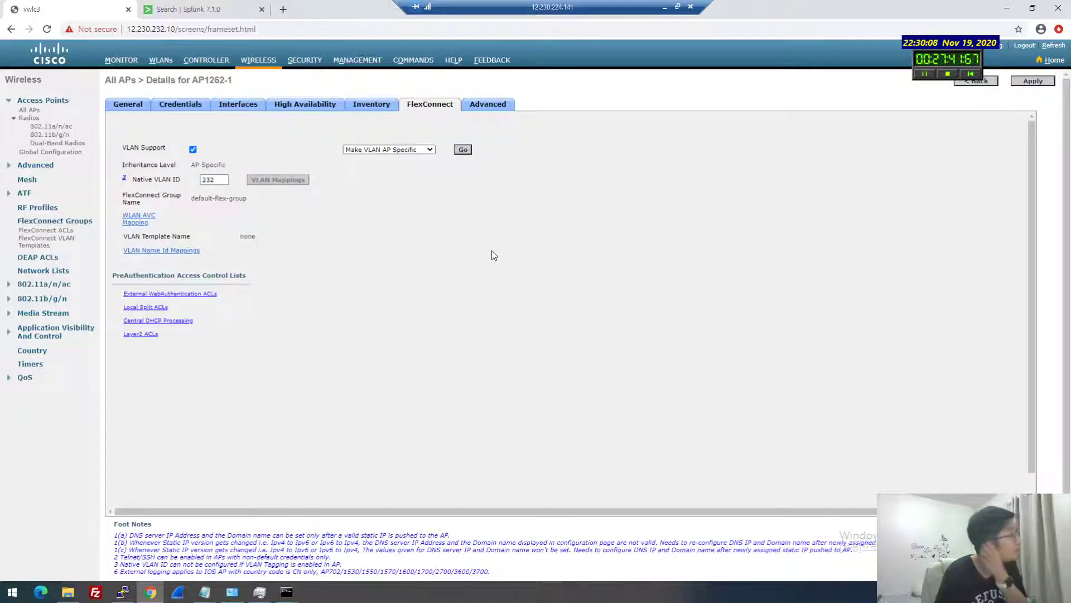
click(1026, 82)
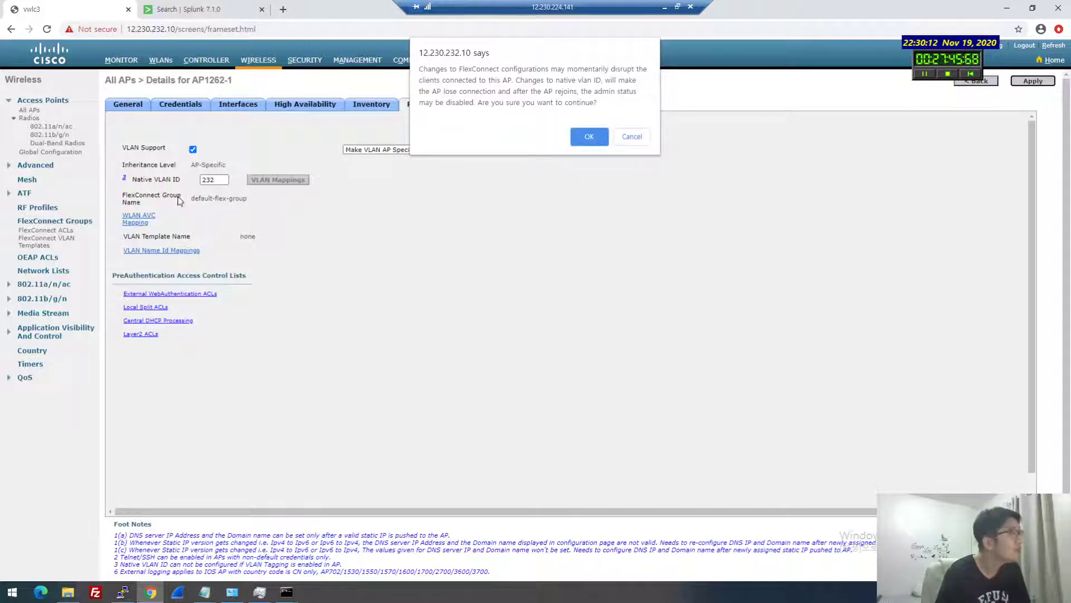
click(587, 136)
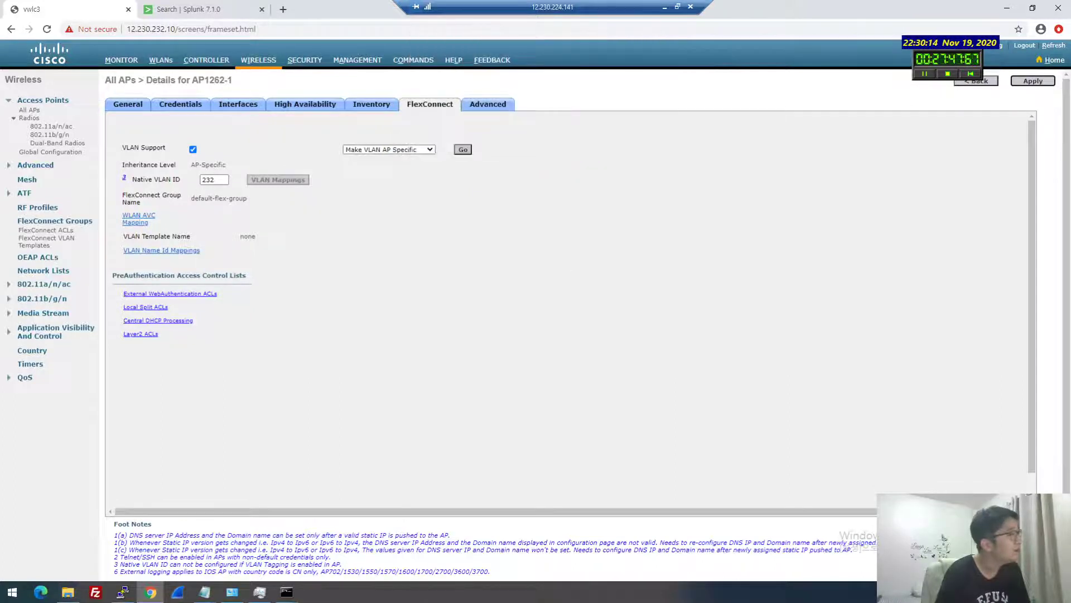
Change the native VLAN ID to 1, and apply and confirm the FlexConnect change
click(192, 149)
click(192, 149)
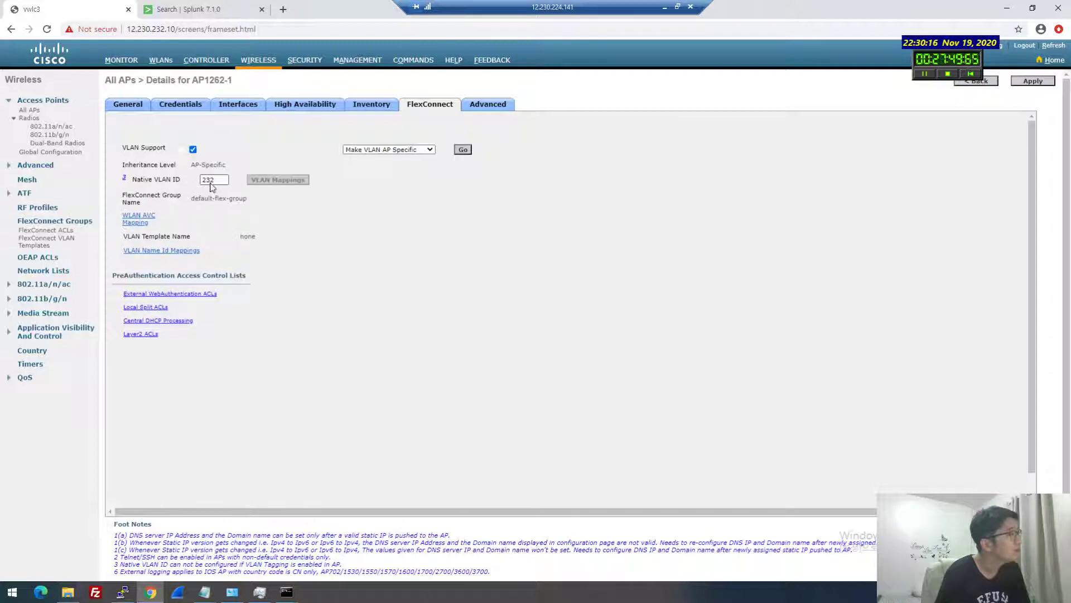
click(209, 183)
text(1)
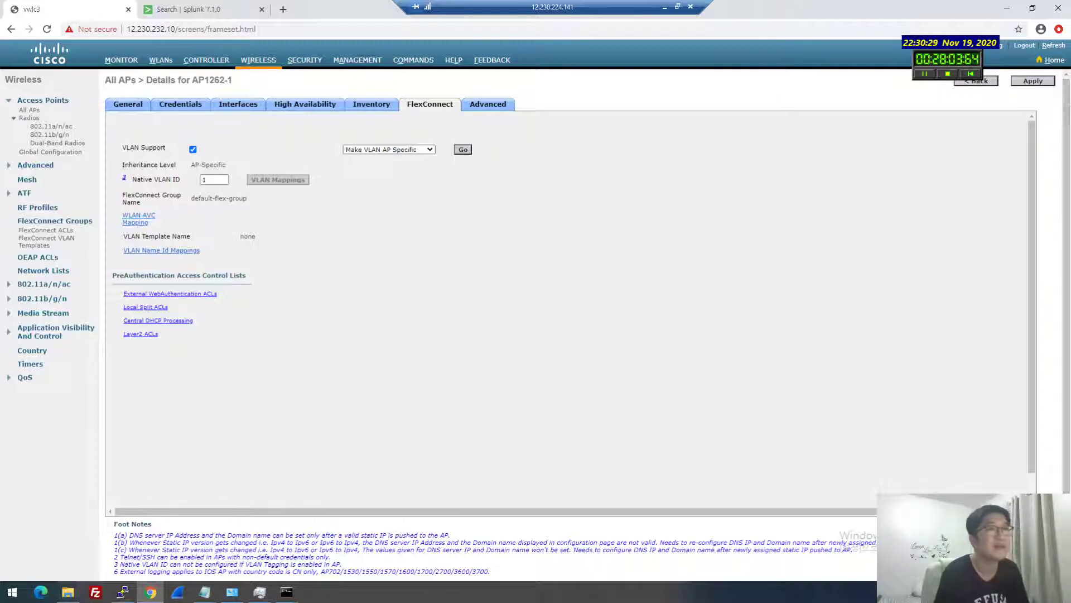
click(1033, 82)
click(593, 139)
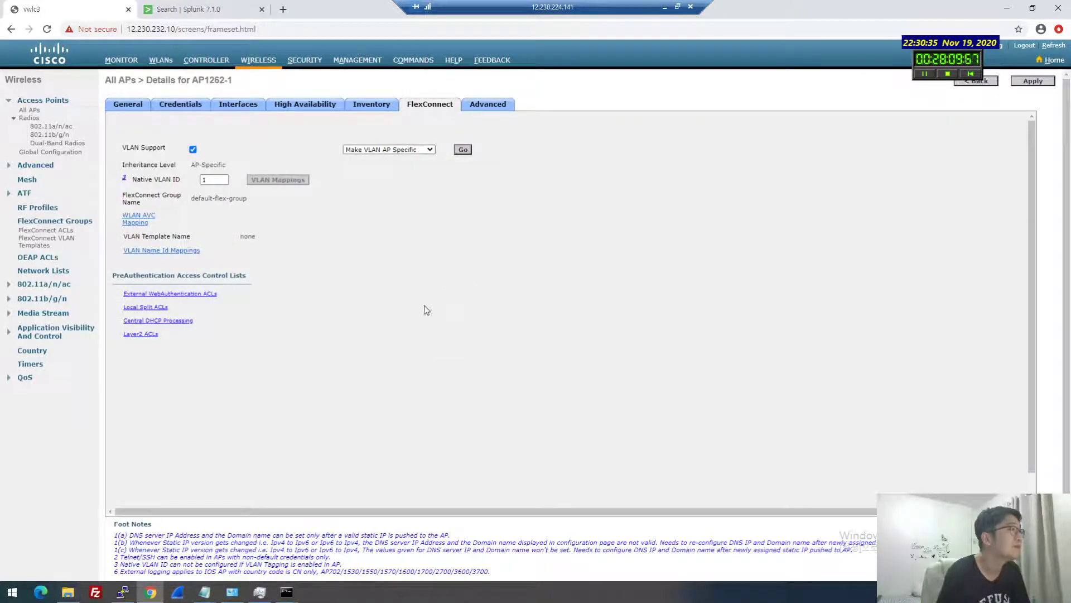
key(alt+Tab)
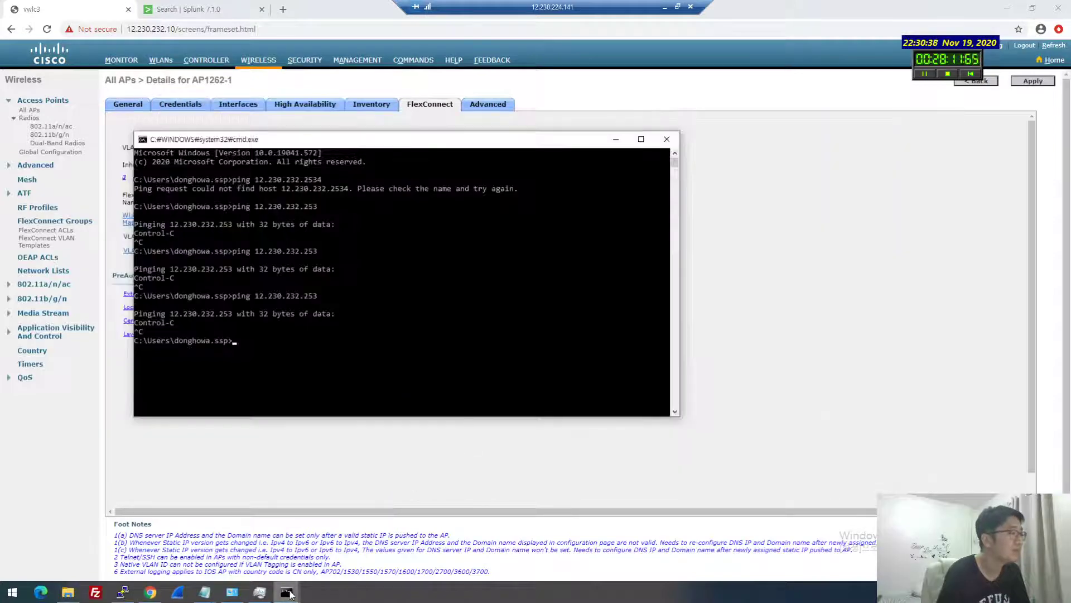
Close the extra ipconfig results window and pick the secured Wi-Fi network from the list
click(287, 592)
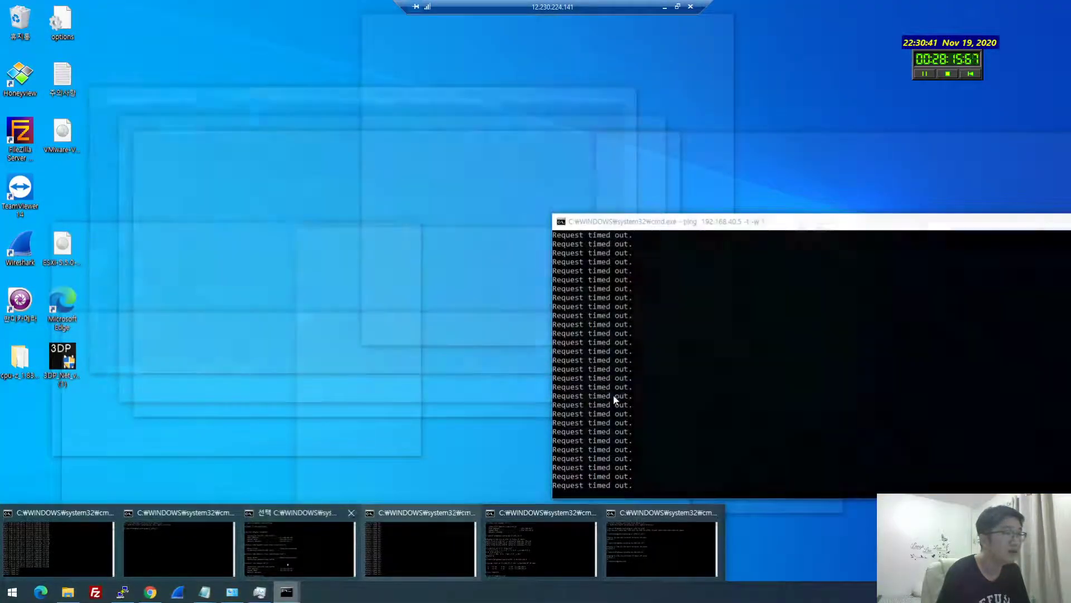
key(Escape)
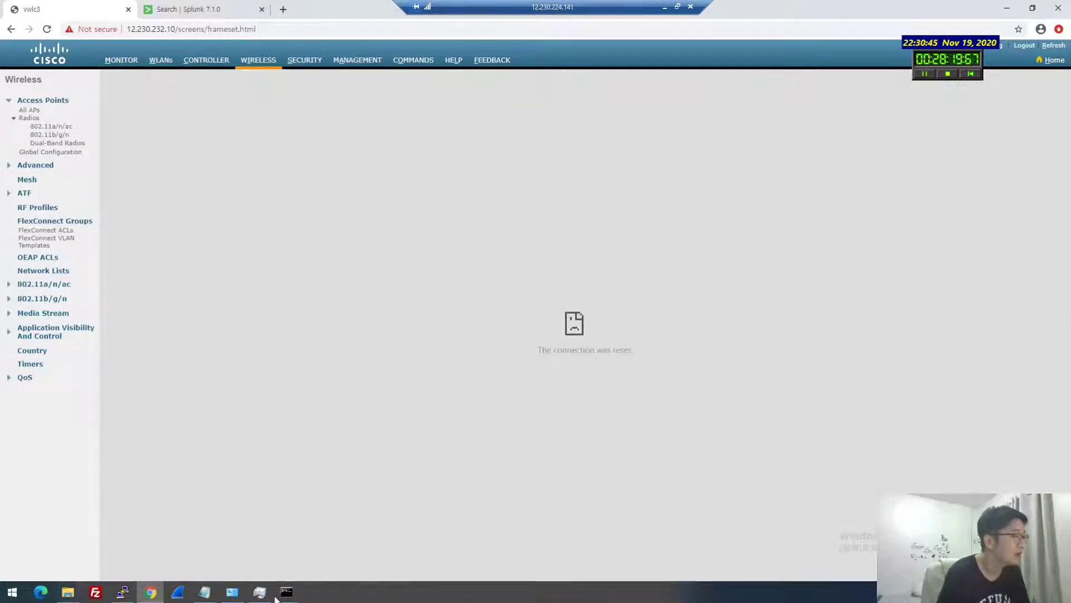
mouse_move(275, 598)
click(82, 545)
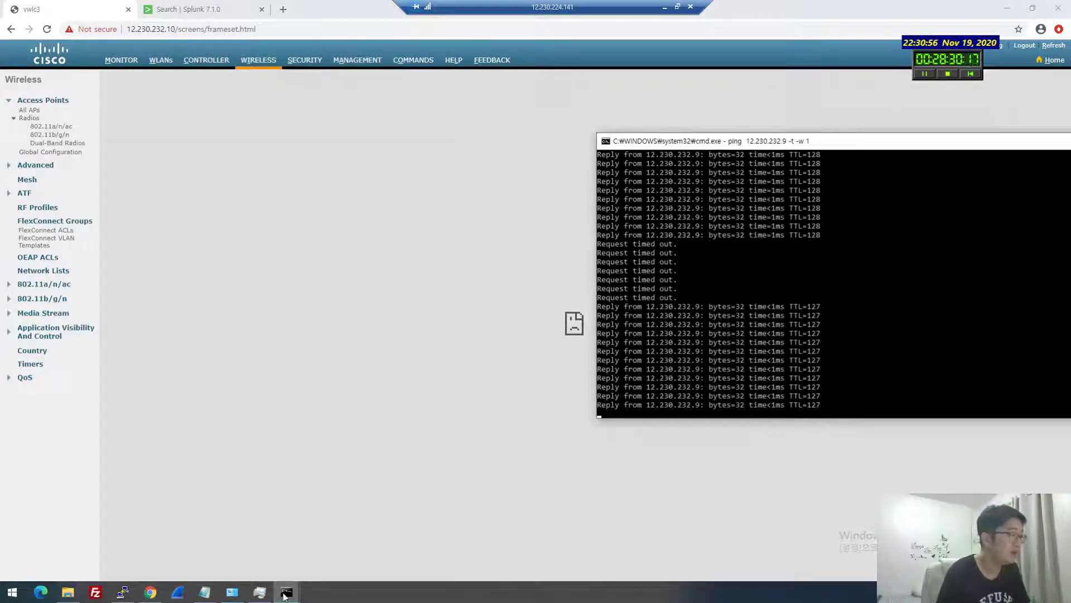
click(286, 591)
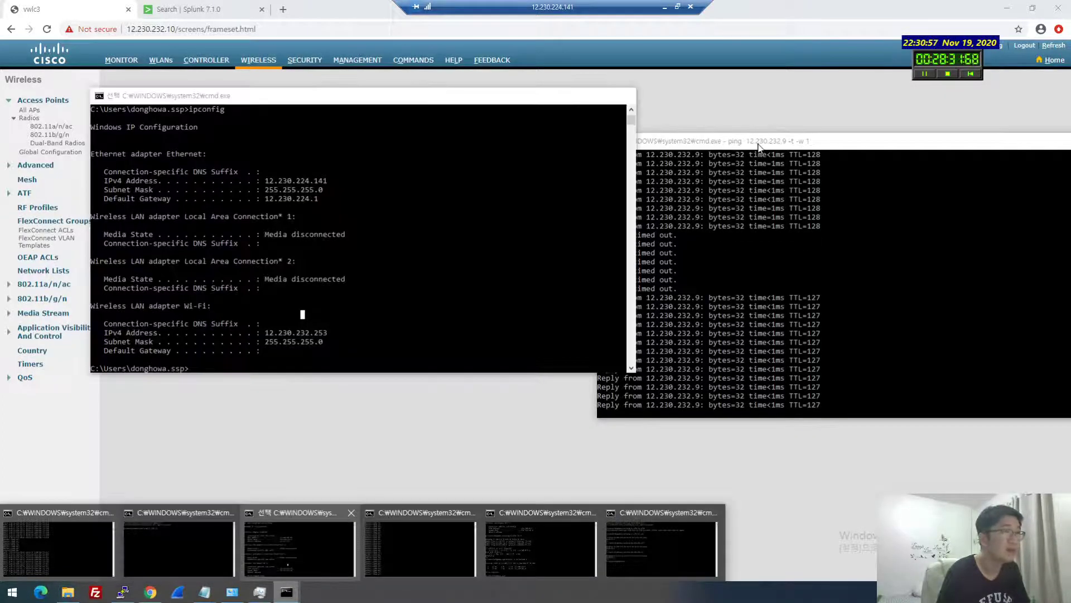
click(351, 512)
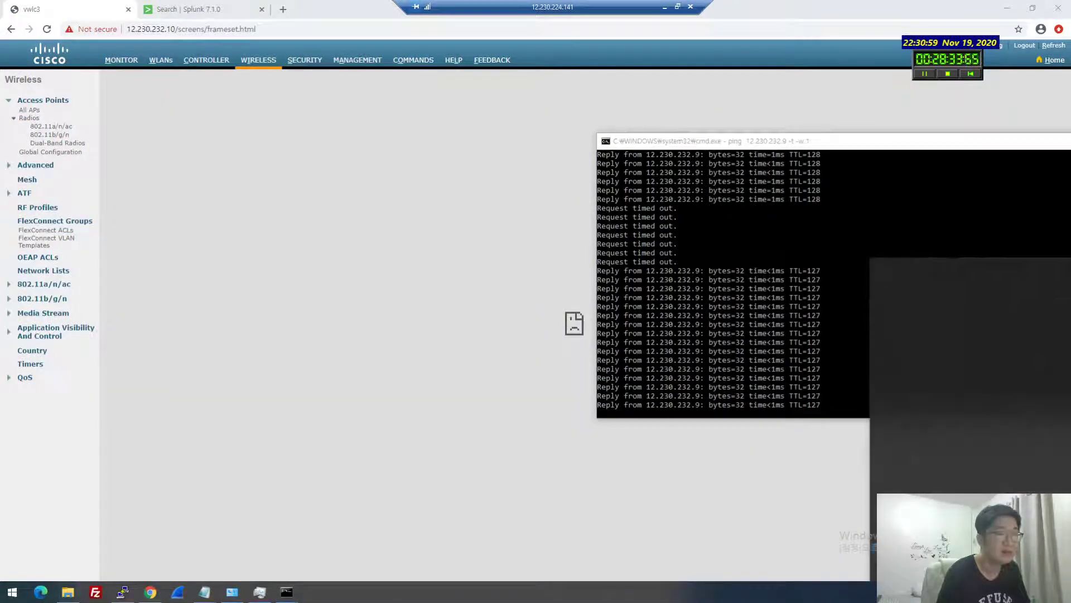
click(929, 319)
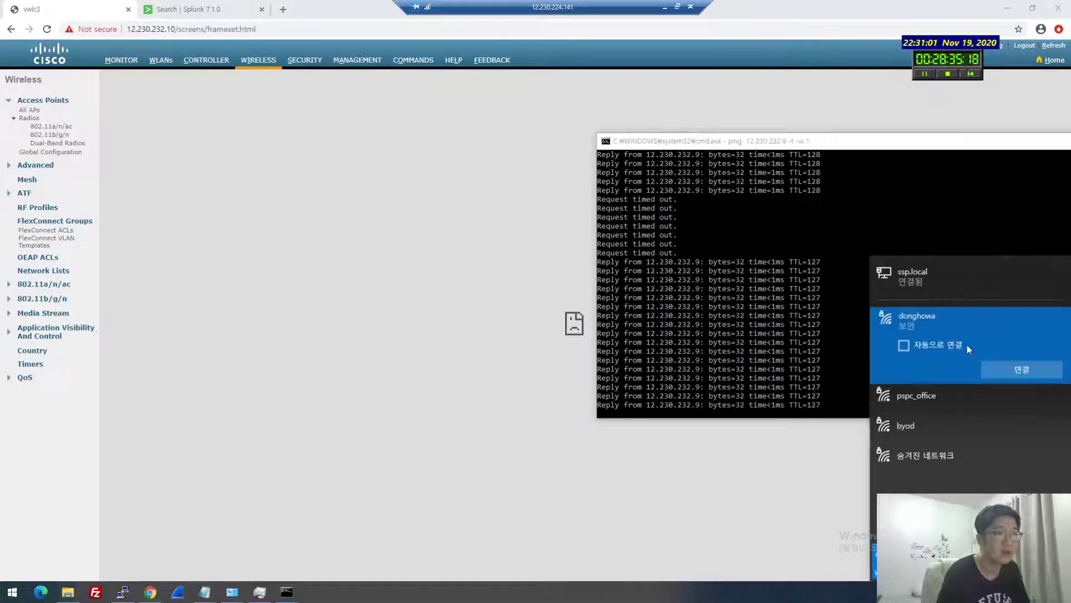
Connect to the secured Wi-Fi network and launch a new command prompt from Run
click(1014, 374)
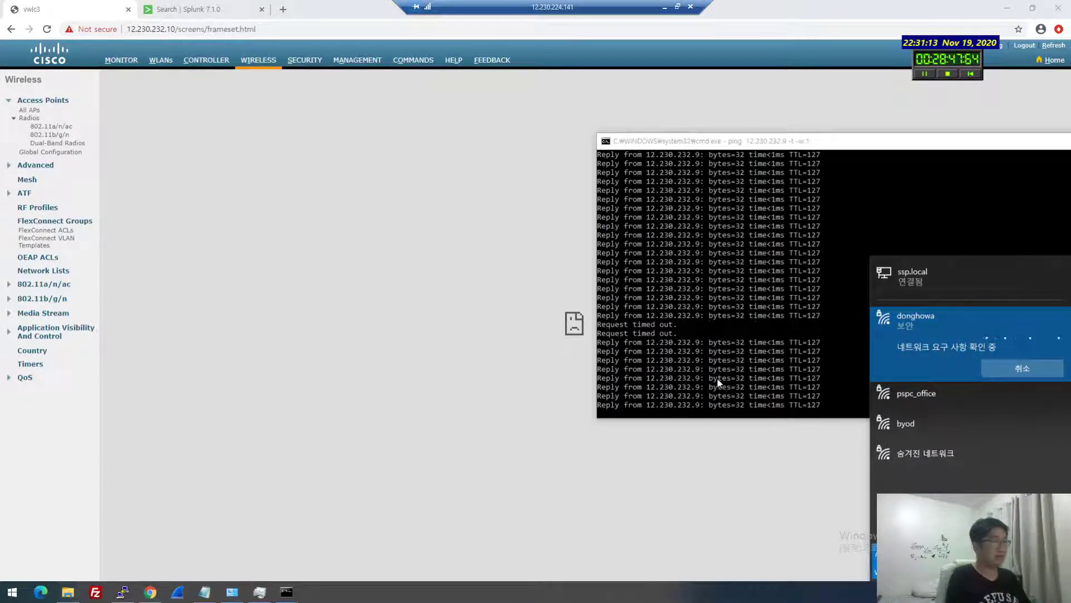
key(super+r)
key(Return)
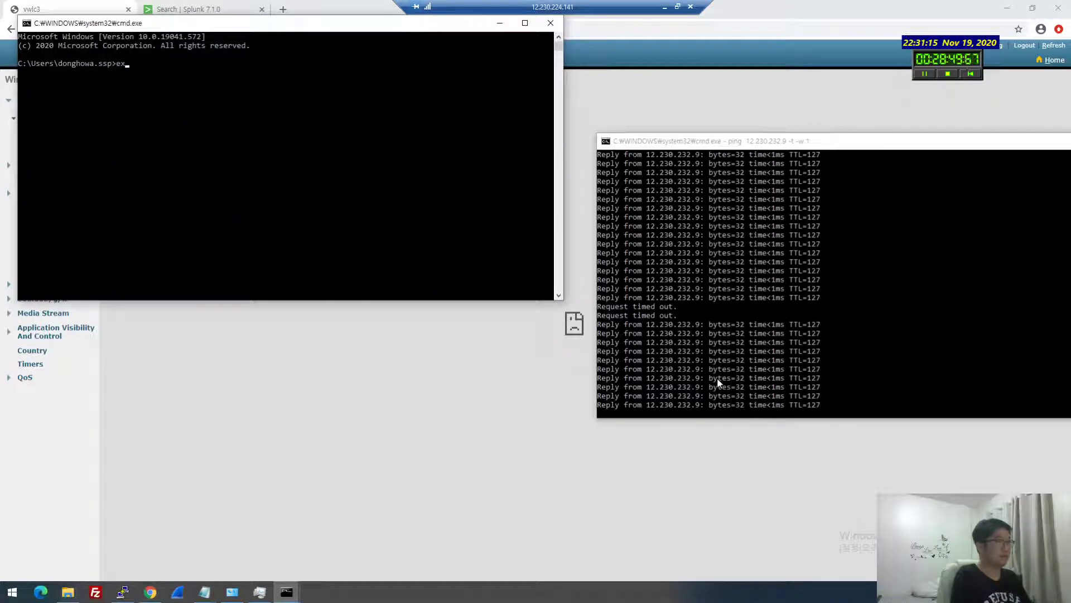
Close the leftover ipconfig, tracert and other command windows, keeping the ping window
key(super+Down)
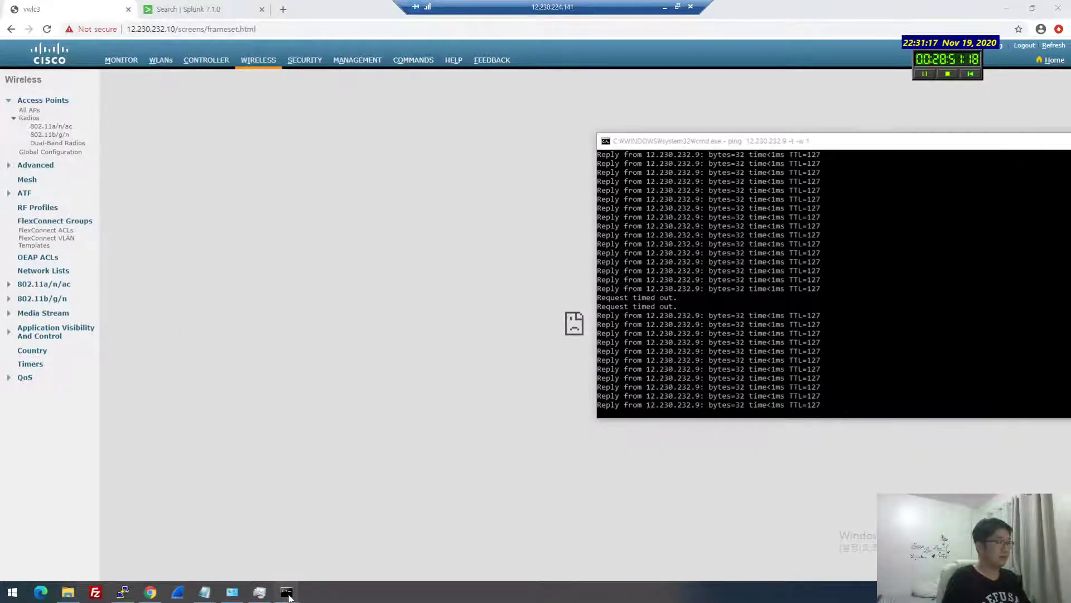
mouse_move(289, 596)
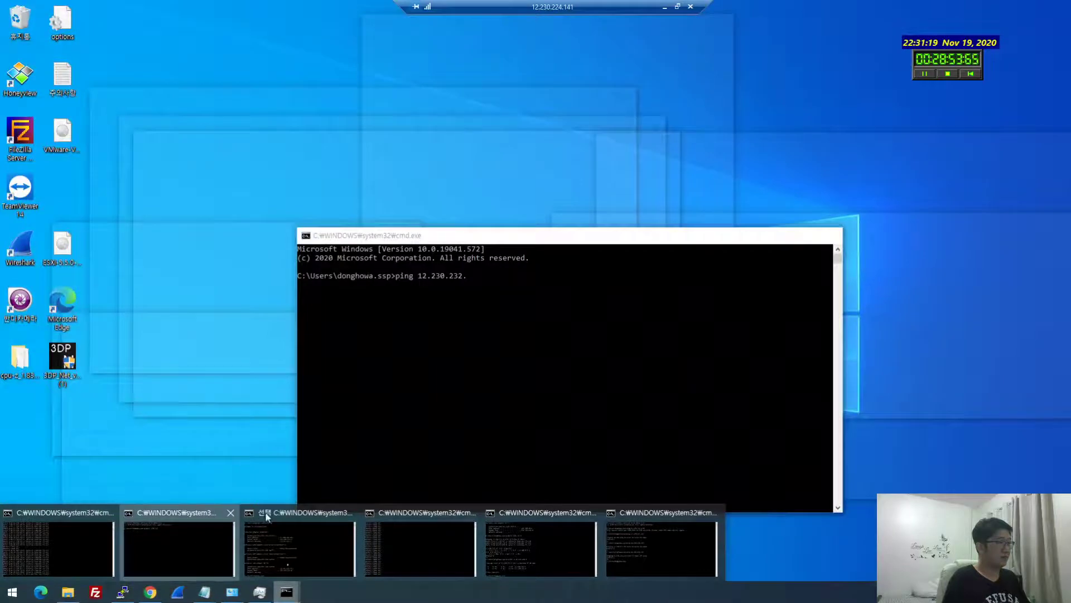
click(160, 548)
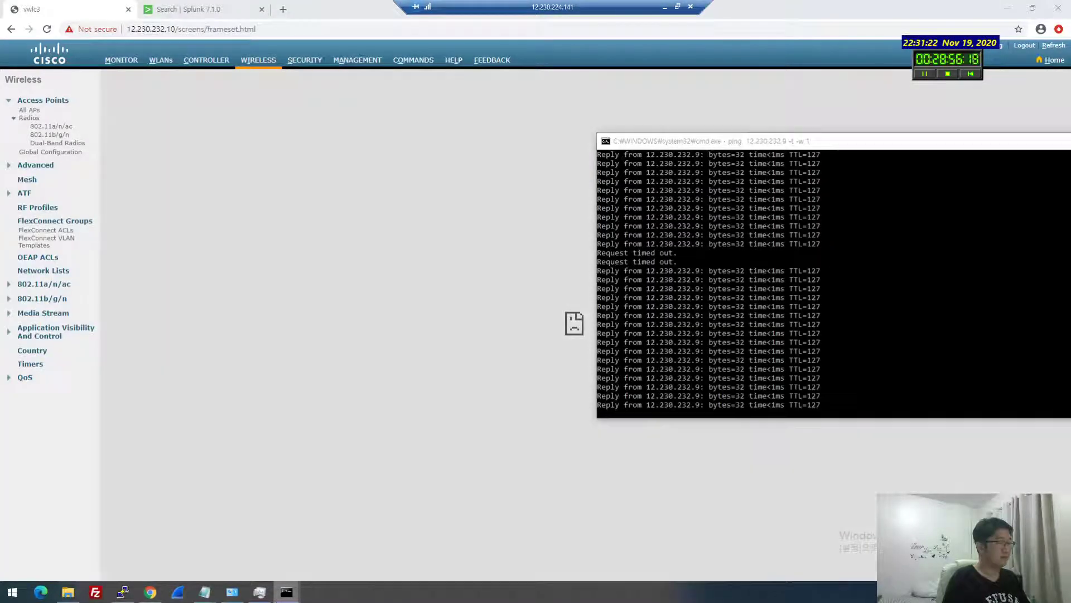
mouse_move(287, 593)
mouse_move(309, 530)
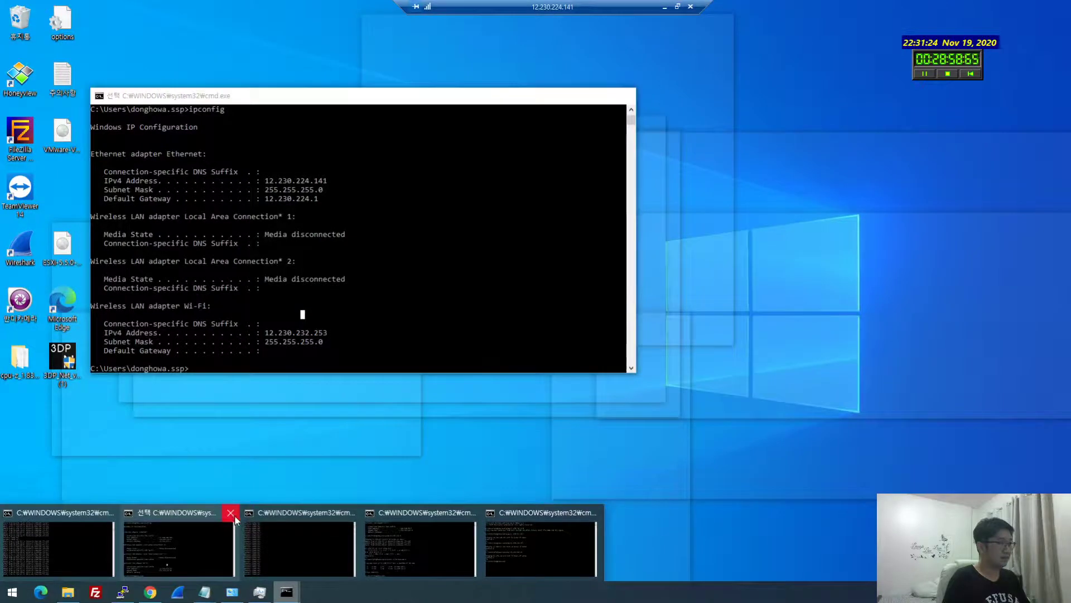
click(231, 513)
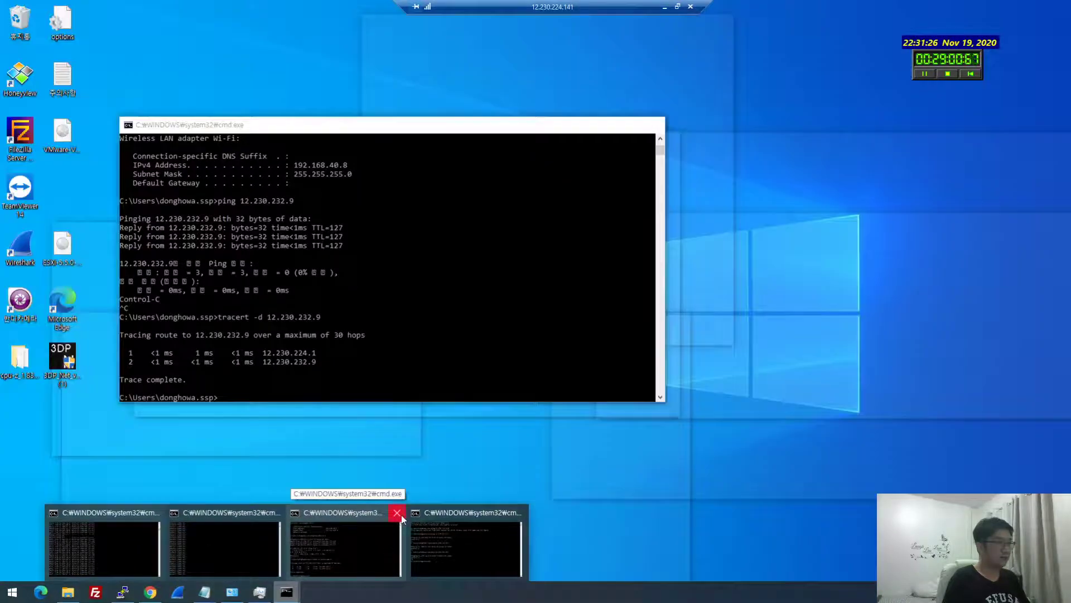
click(397, 512)
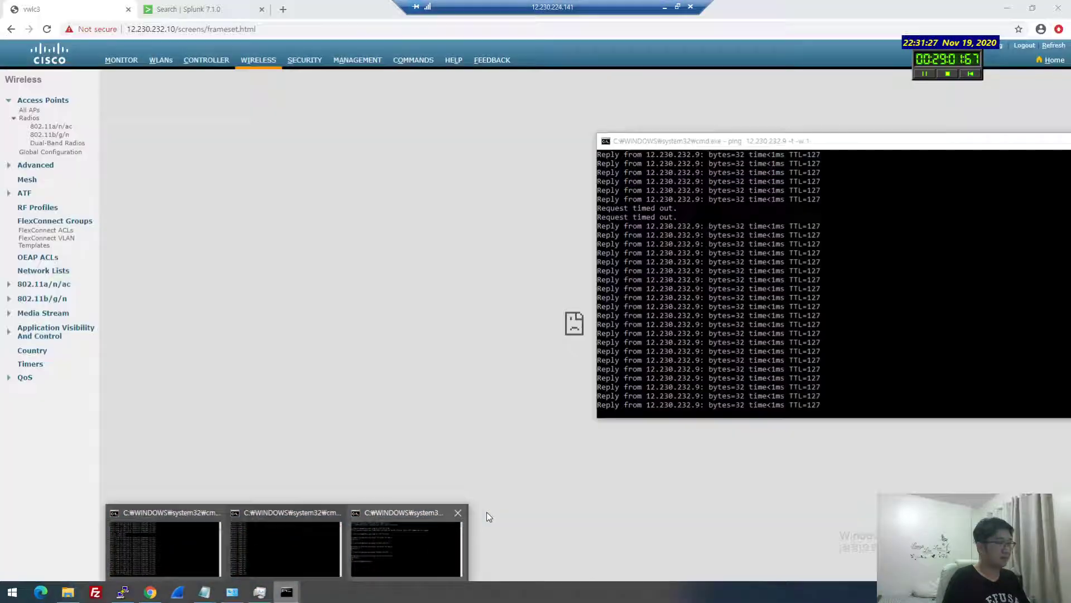
click(458, 513)
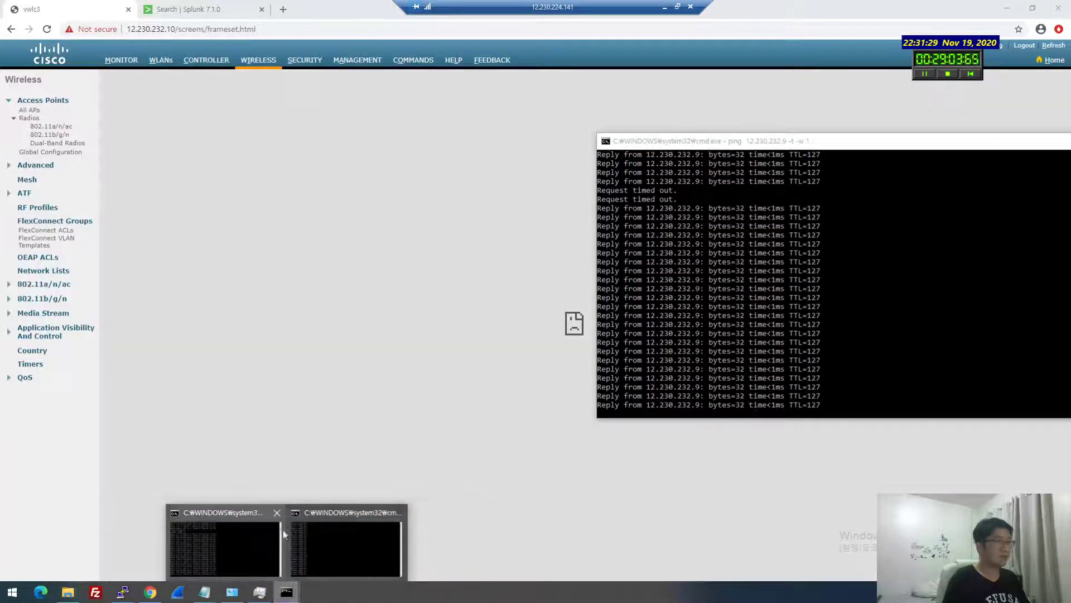
click(304, 531)
Run ipconfig in a fresh cmd window to show Wi-Fi at 12.230.232.253
key(super+r)
text(cmd)
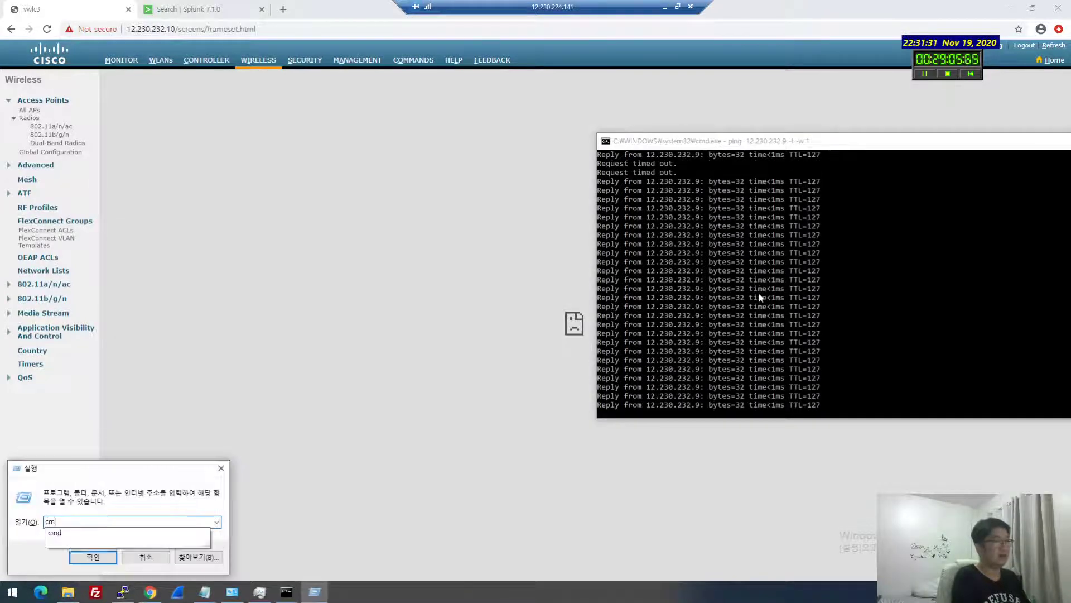
key(Return)
text(ipconfig)
key(Return)
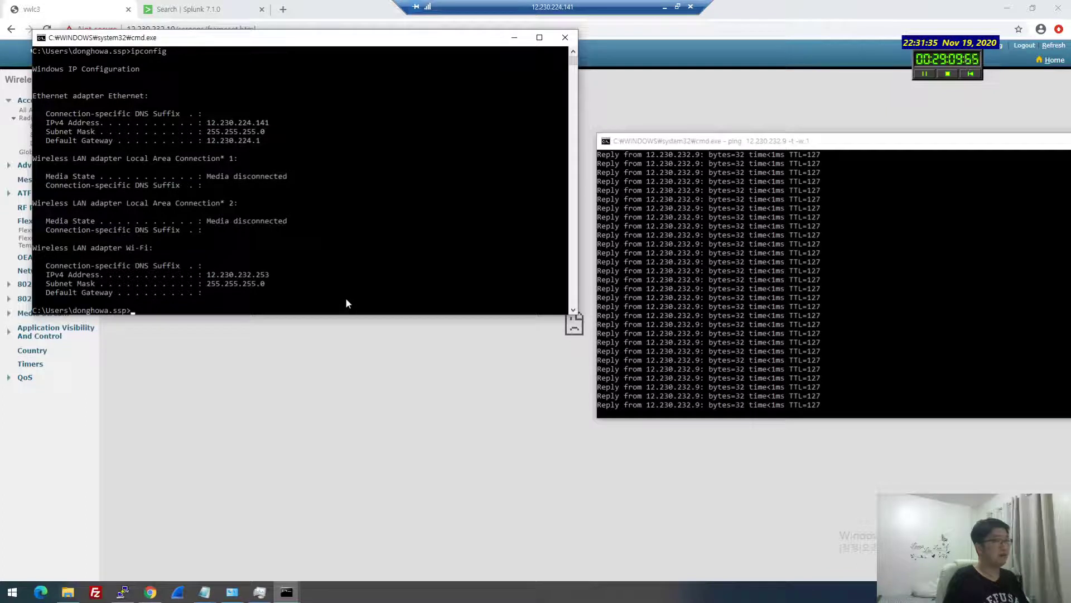
Stop the continuous ping to 12.230.232.9, rerun it briefly, and stop it again
click(856, 299)
key(ctrl+c)
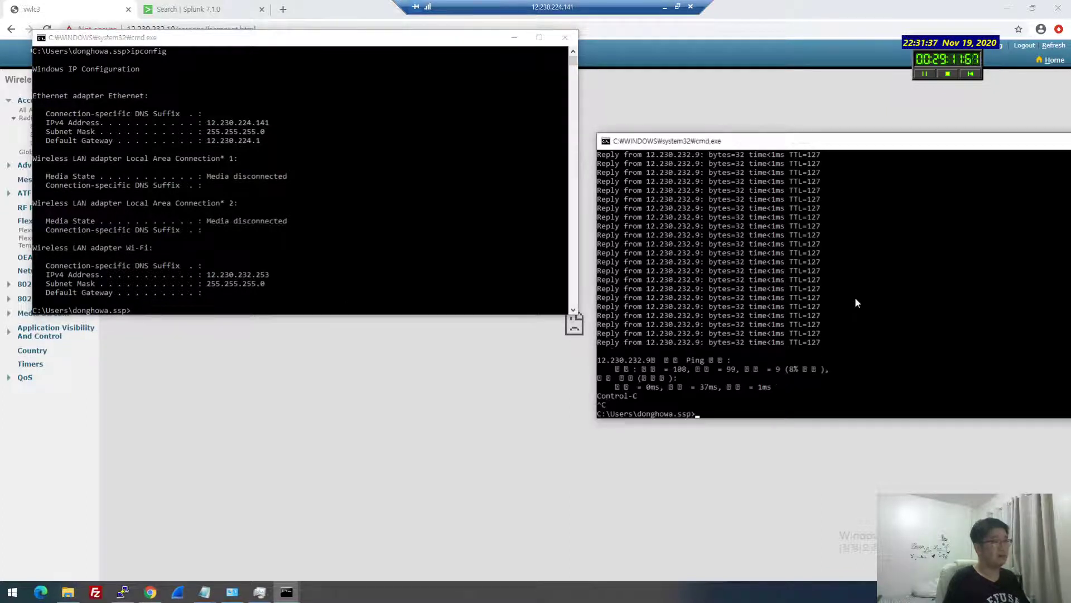
key(Up)
key(Return)
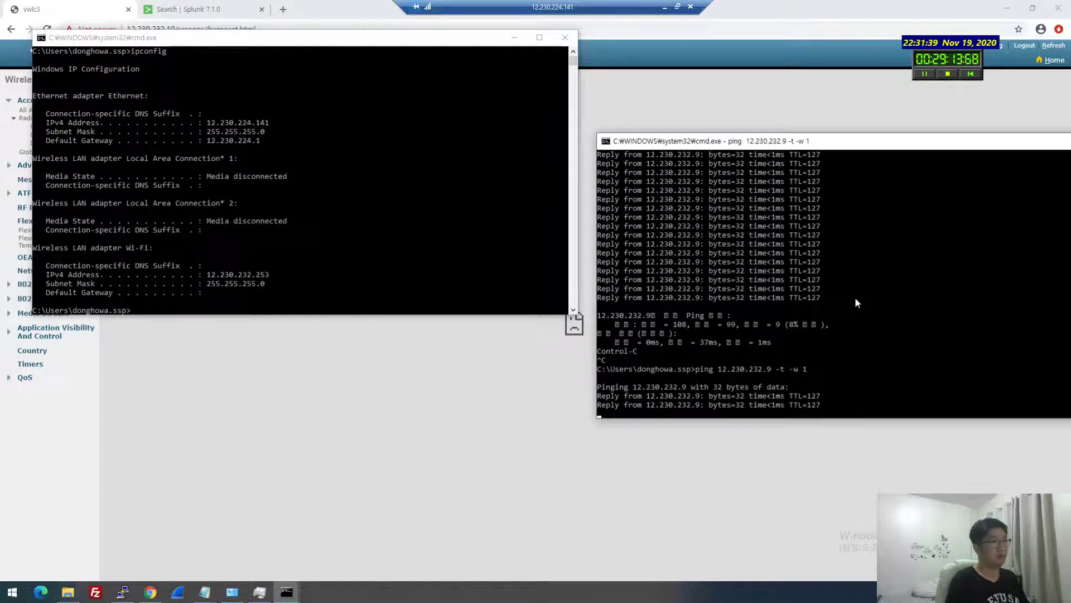
key(ctrl+c)
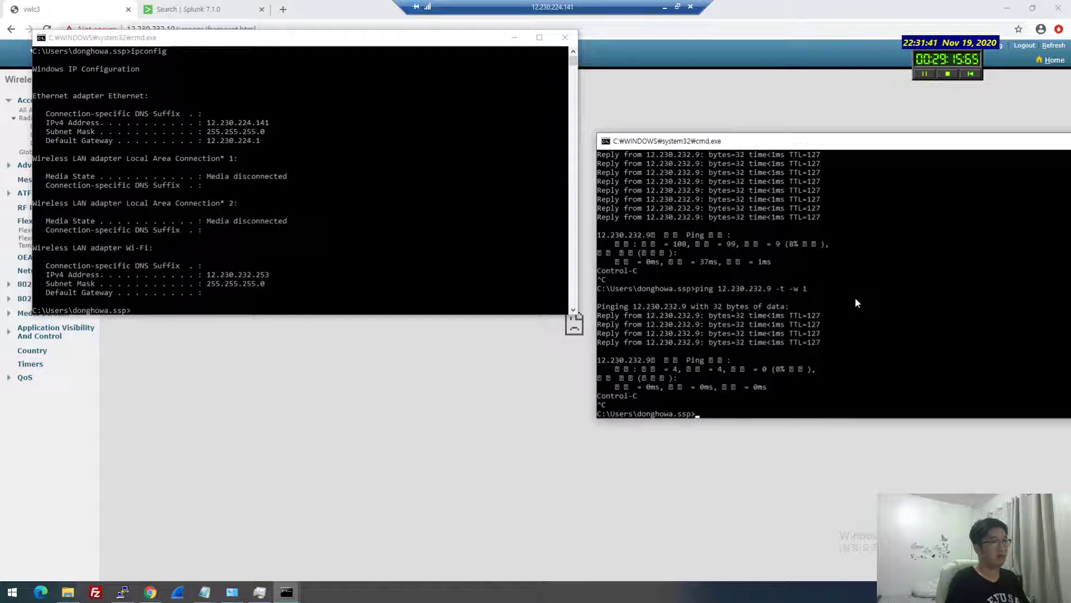
key(Return)
key(Return)
Attempt 'clear arp', then list the ARP table with arp -a
text(clear )
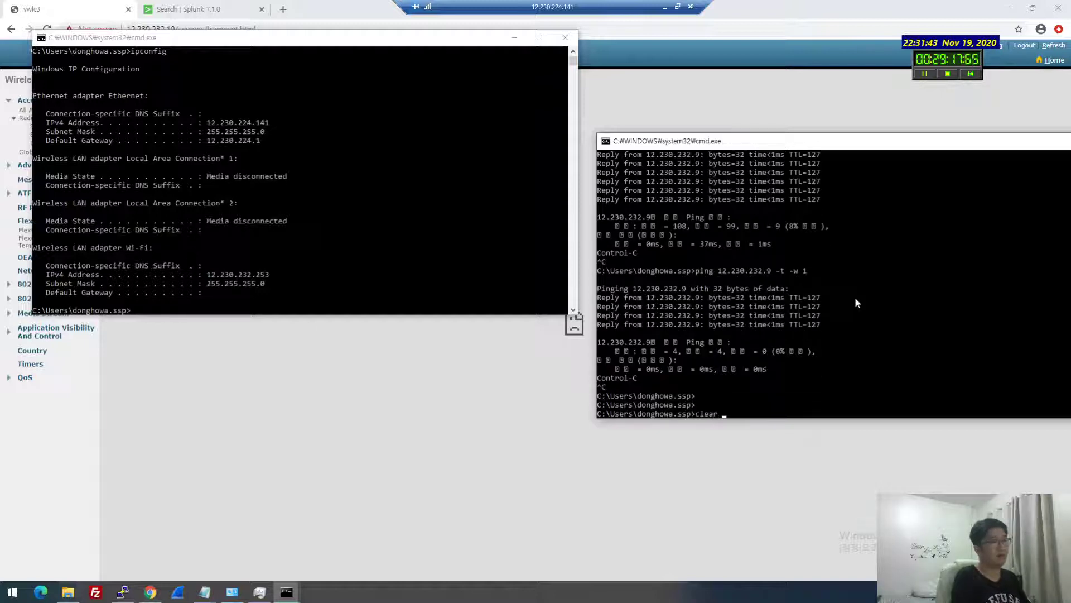
text(arp)
key(Return)
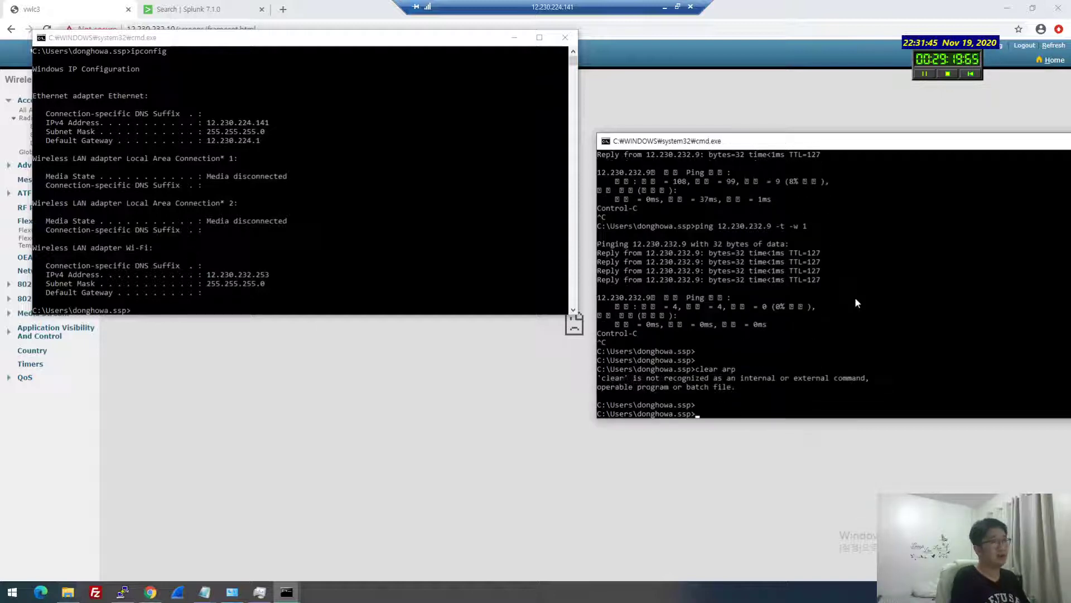
key(Return)
text(arp -a)
key(Return)
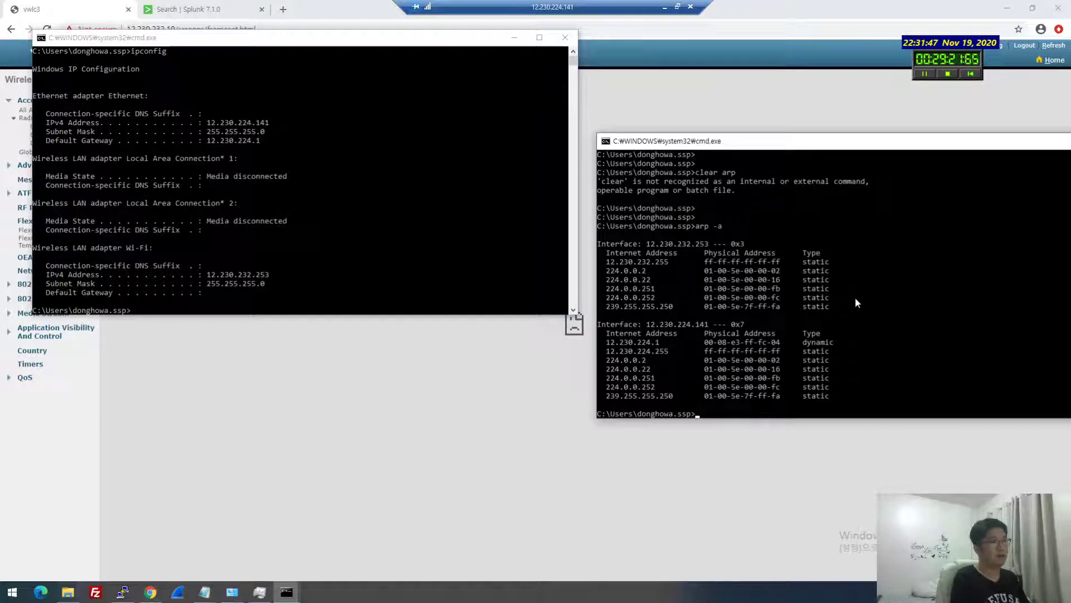
Attempt to display the routing table with 'show route'
text(ar)
key(BackSpace)
key(BackSpace)
key(BackSpace)
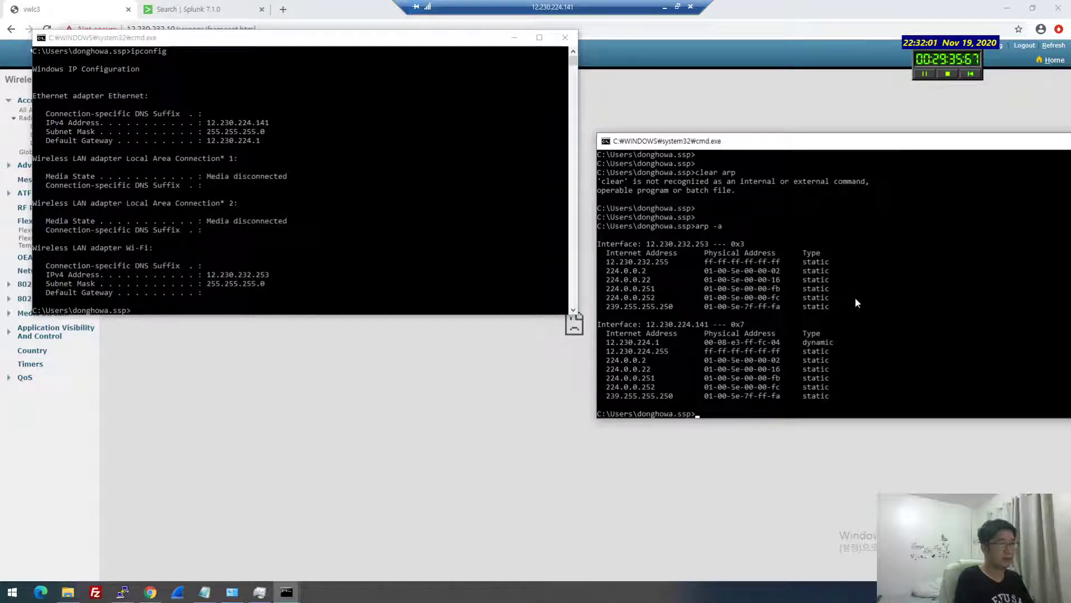
text(ping 12.230.232.9 -t -w 1)
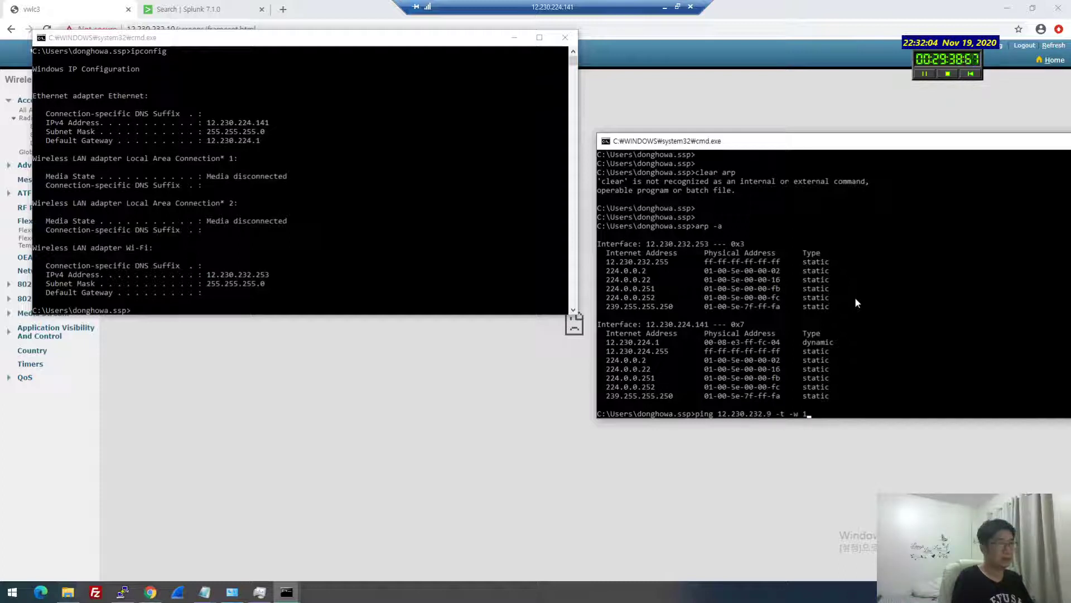
key(Up)
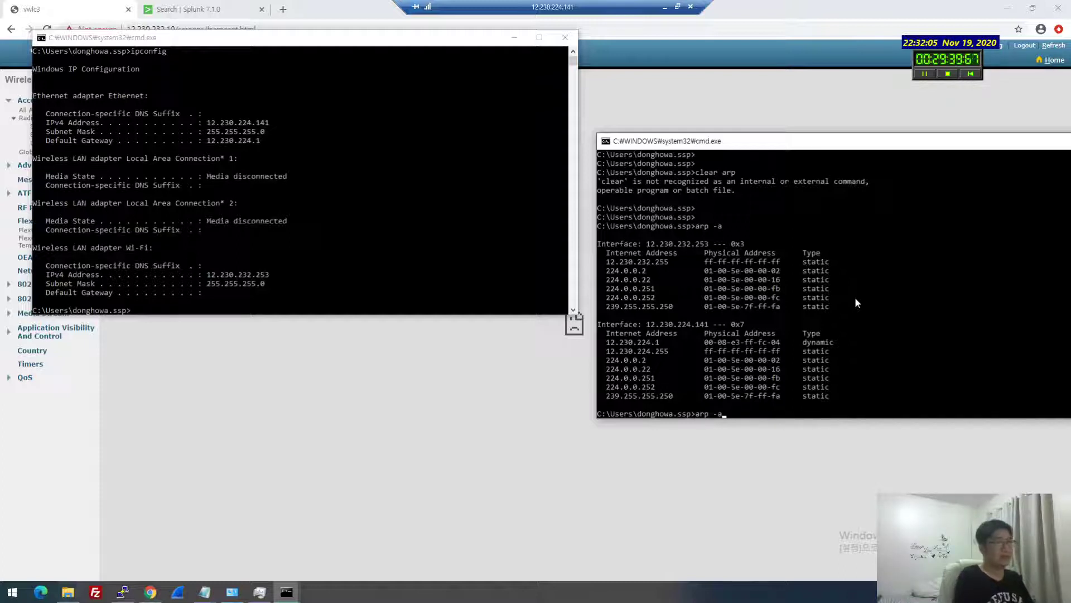
key(BackSpace)
text(show r)
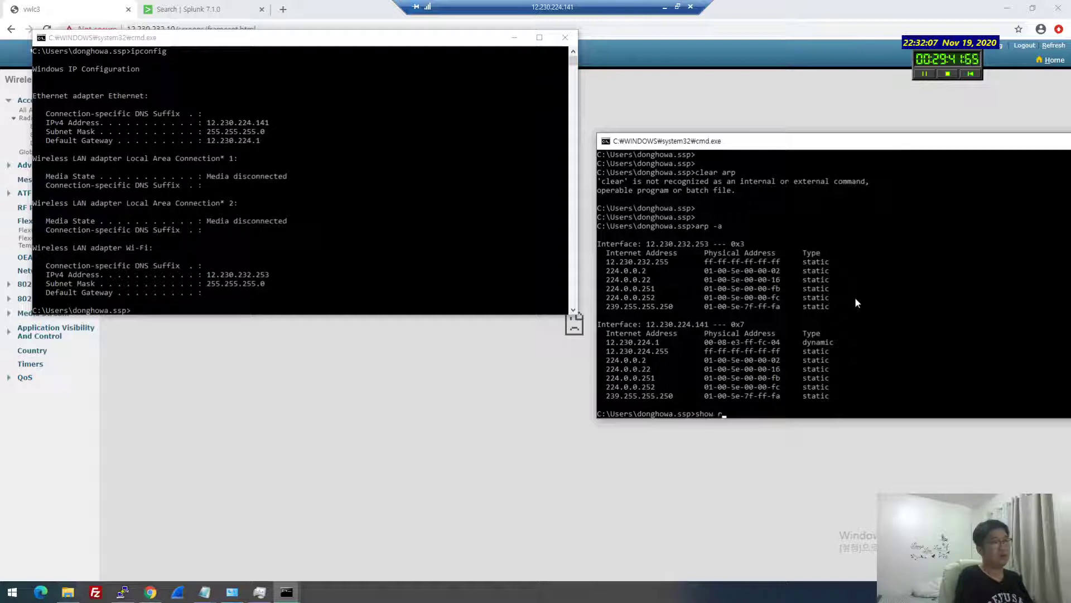
text(oute)
key(Return)
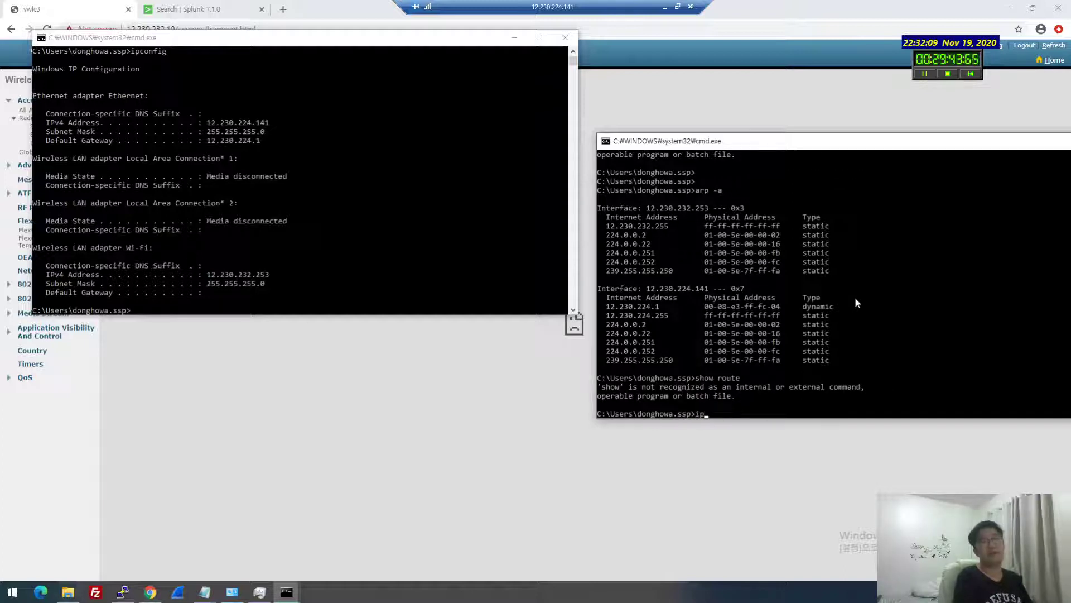
Print the IPv4 route table with route print, showing the default route via 12.230.224.1
text(ipconfig)
key(BackSpace)
key(BackSpace)
key(BackSpace)
key(BackSpace)
key(BackSpace)
key(BackSpace)
key(BackSpace)
key(BackSpace)
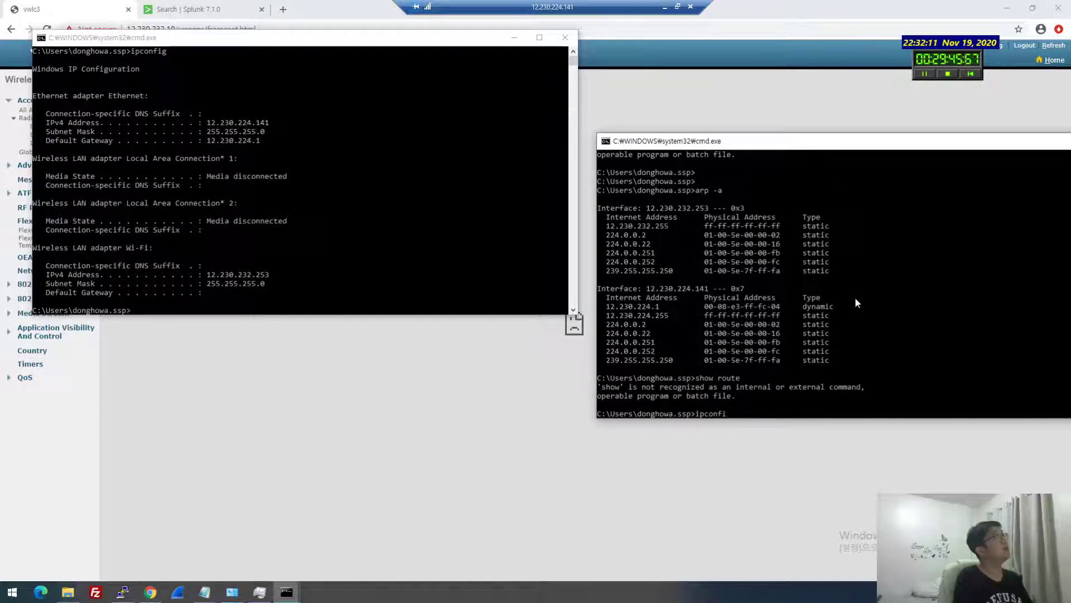
text(route -)
key(BackSpace)
text(print)
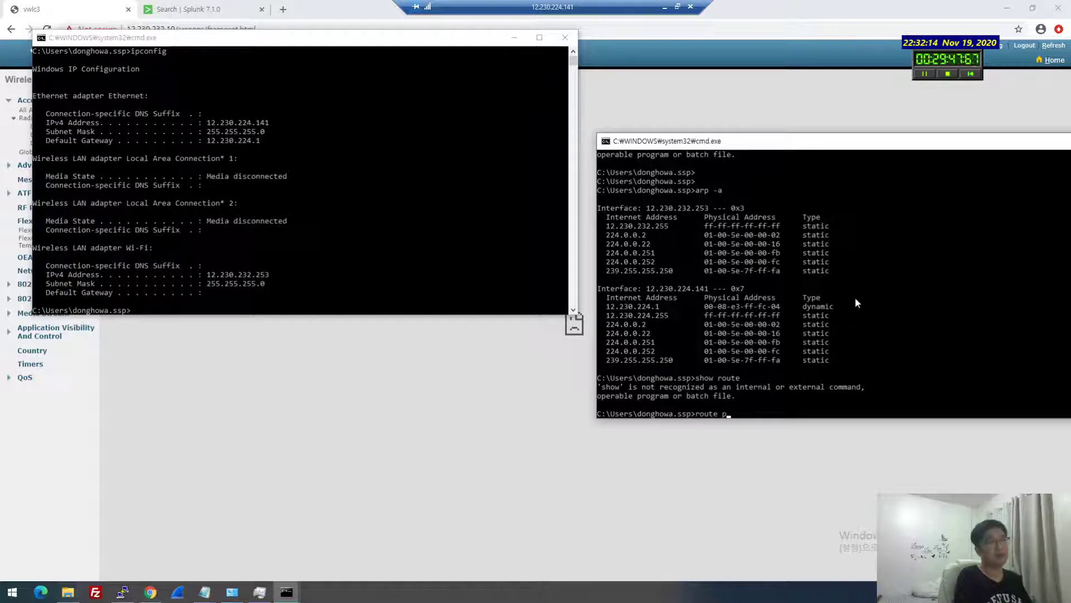
key(Return)
scroll(831, 311, up, 2)
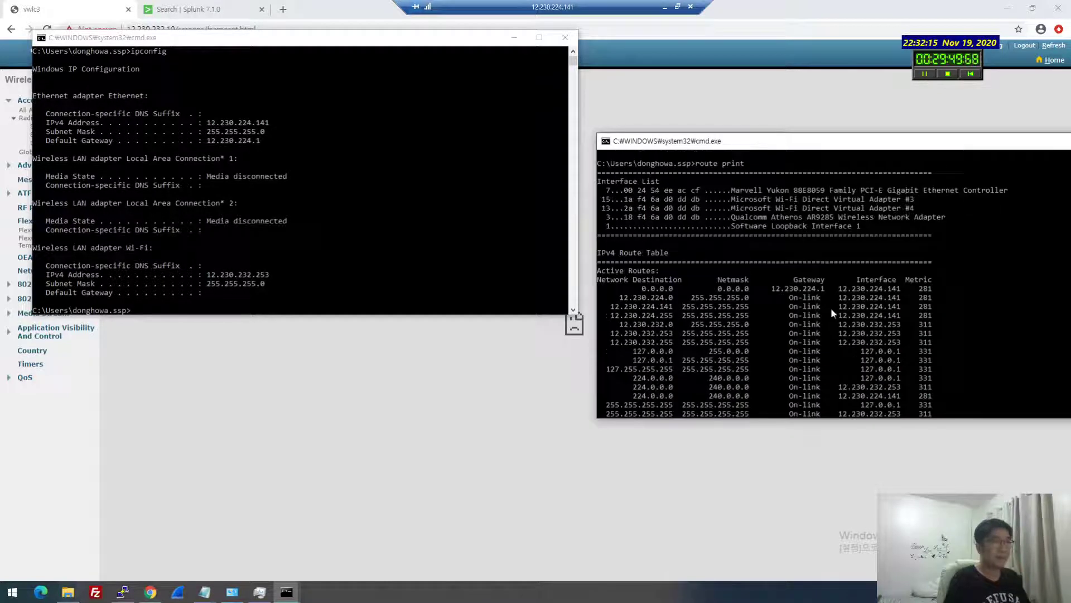